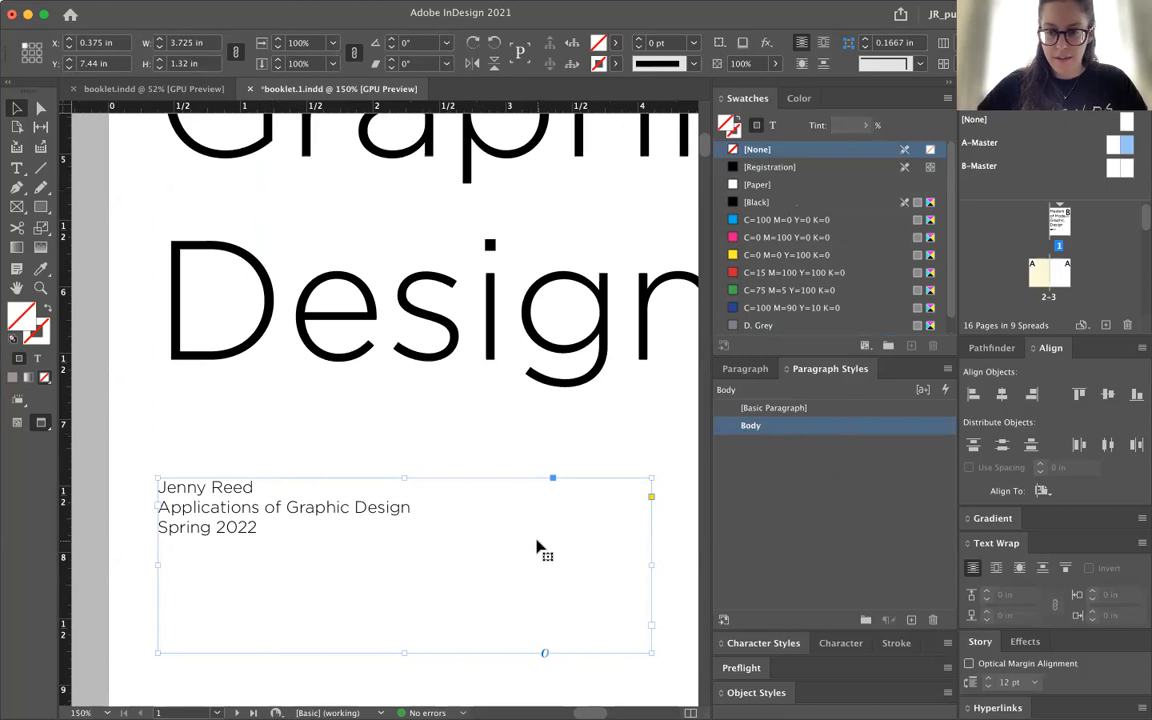
- Show the character styles and select the text frame holding the author and course details below the cover title
left_click(765, 645)
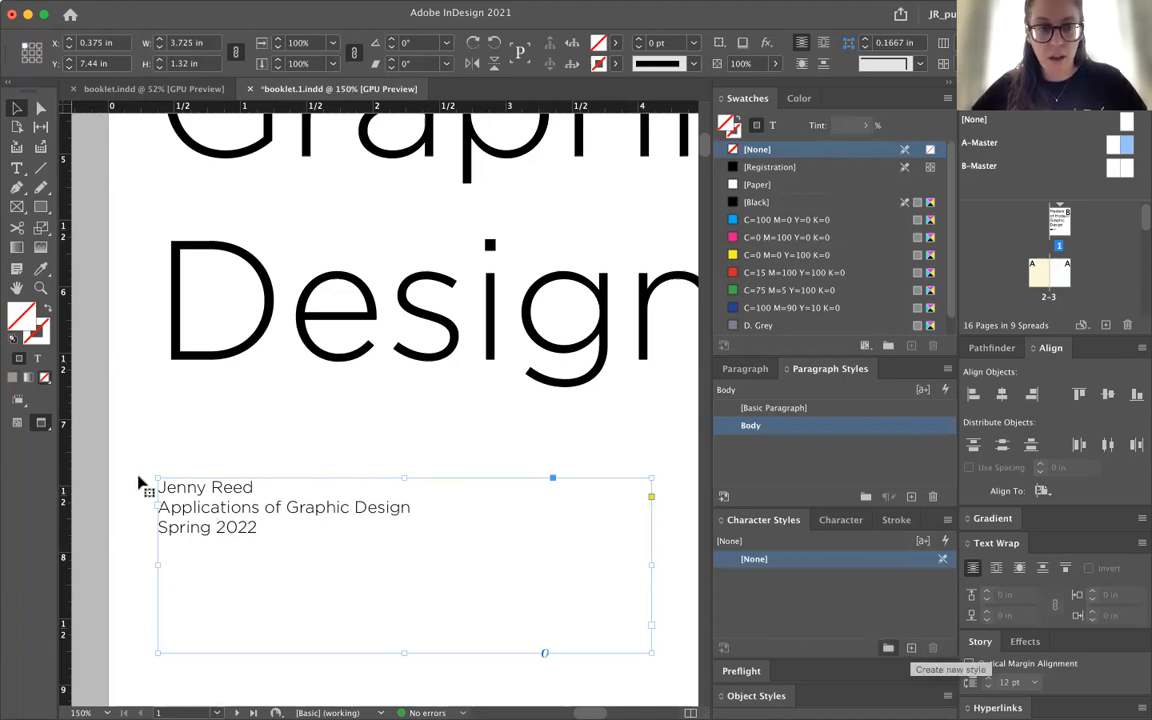
key("super+0")
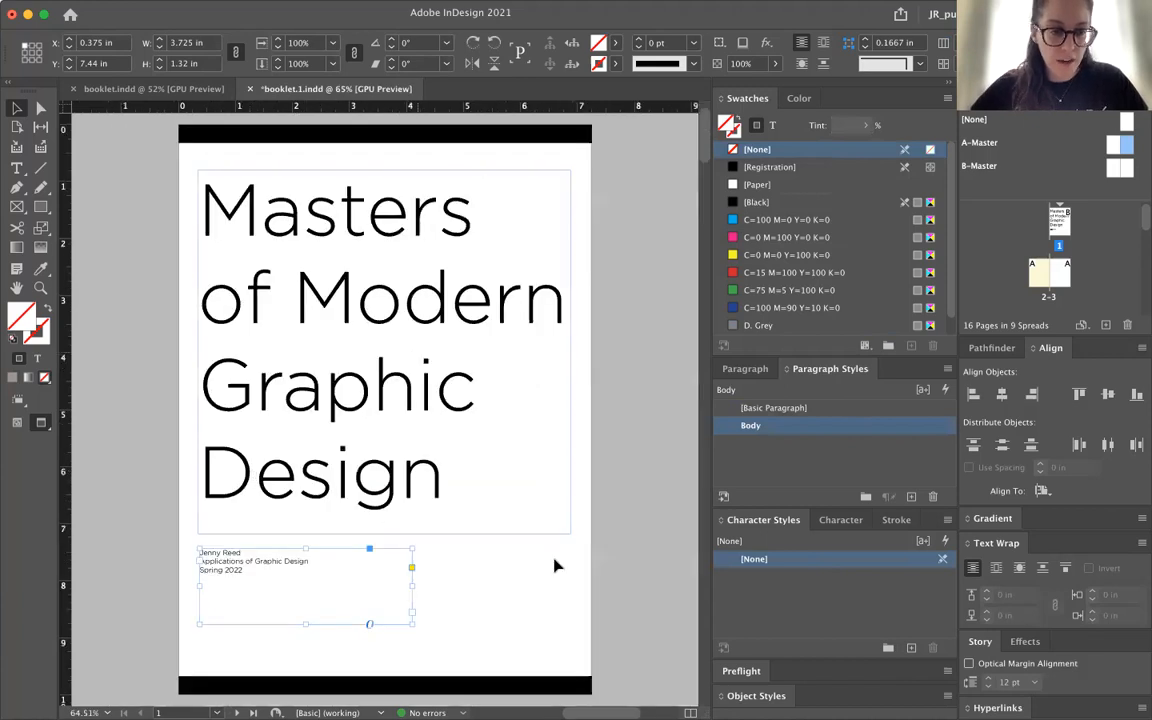
left_click(571, 582)
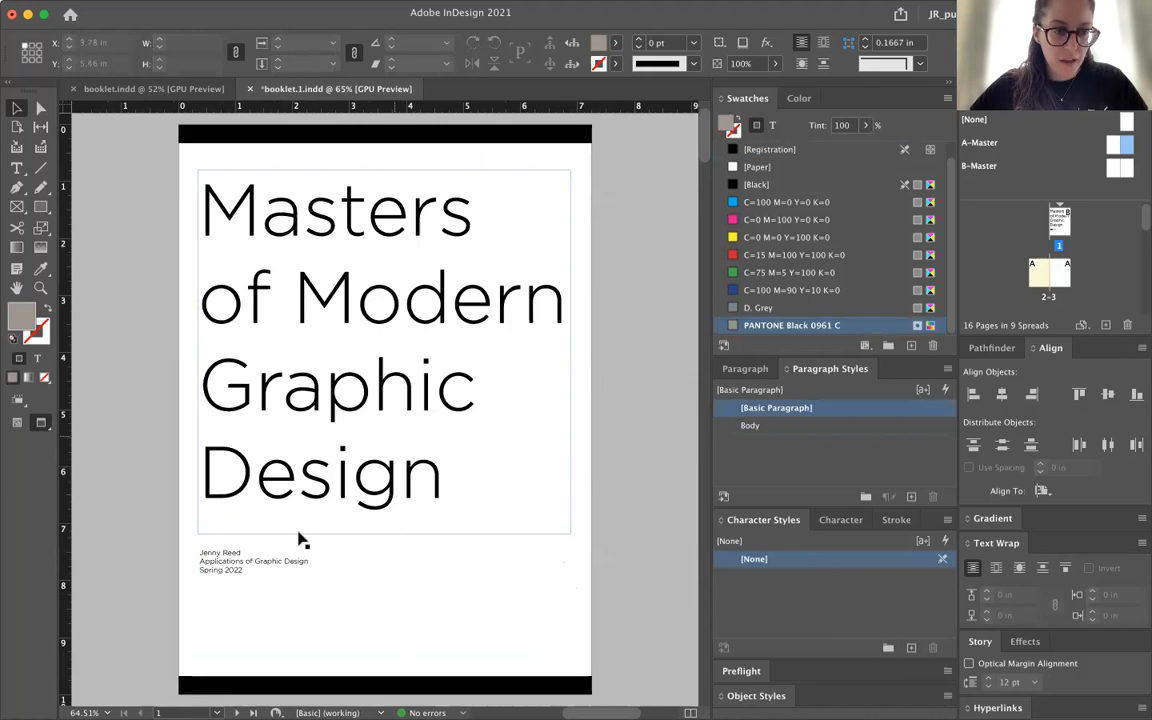
left_click(252, 583)
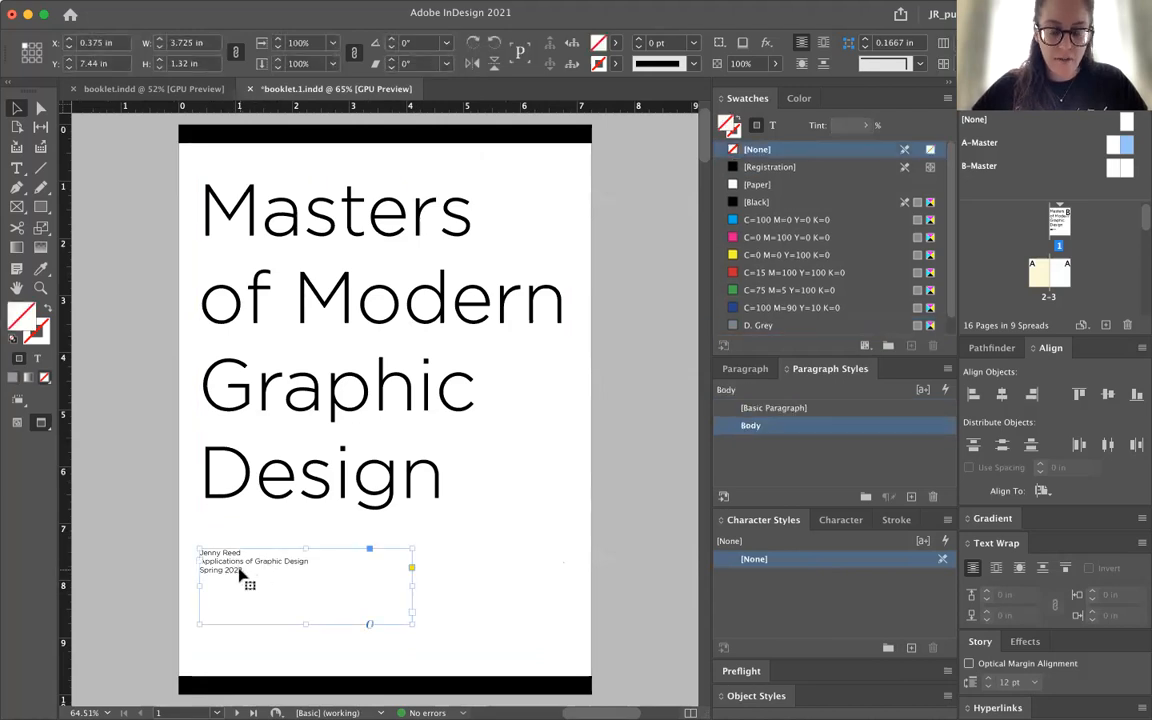
key("super+equal")
key("super+0")
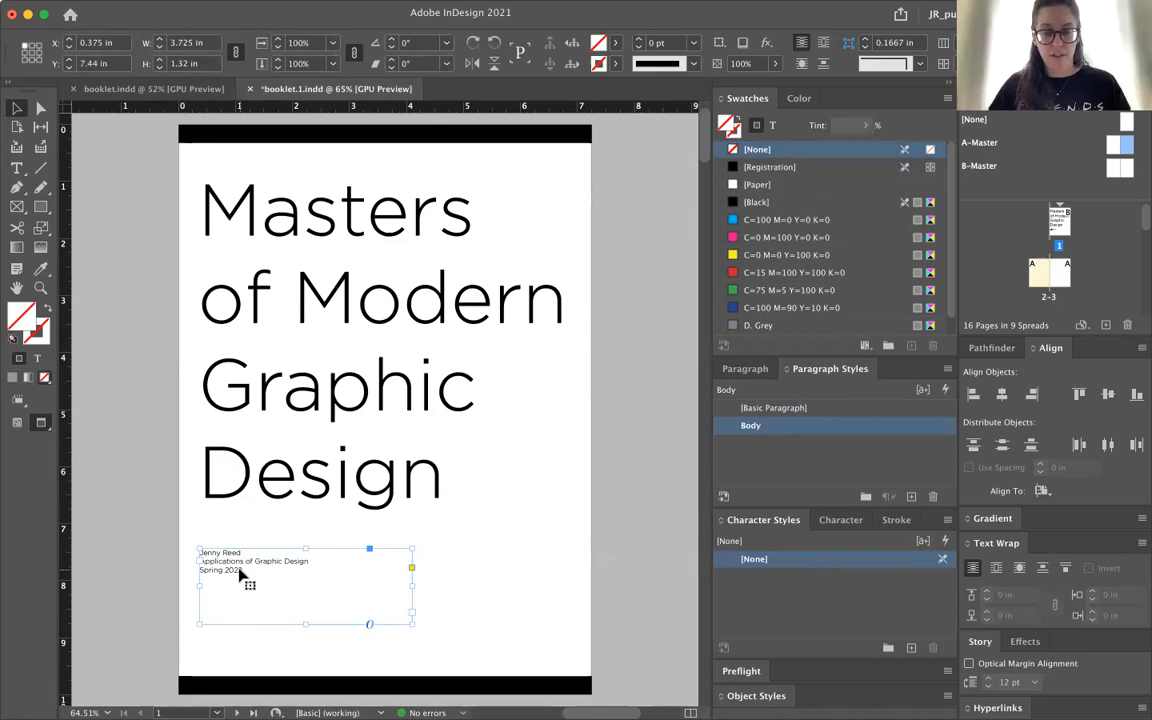
key("super+equal")
key("super+equal")
key("super+equal")
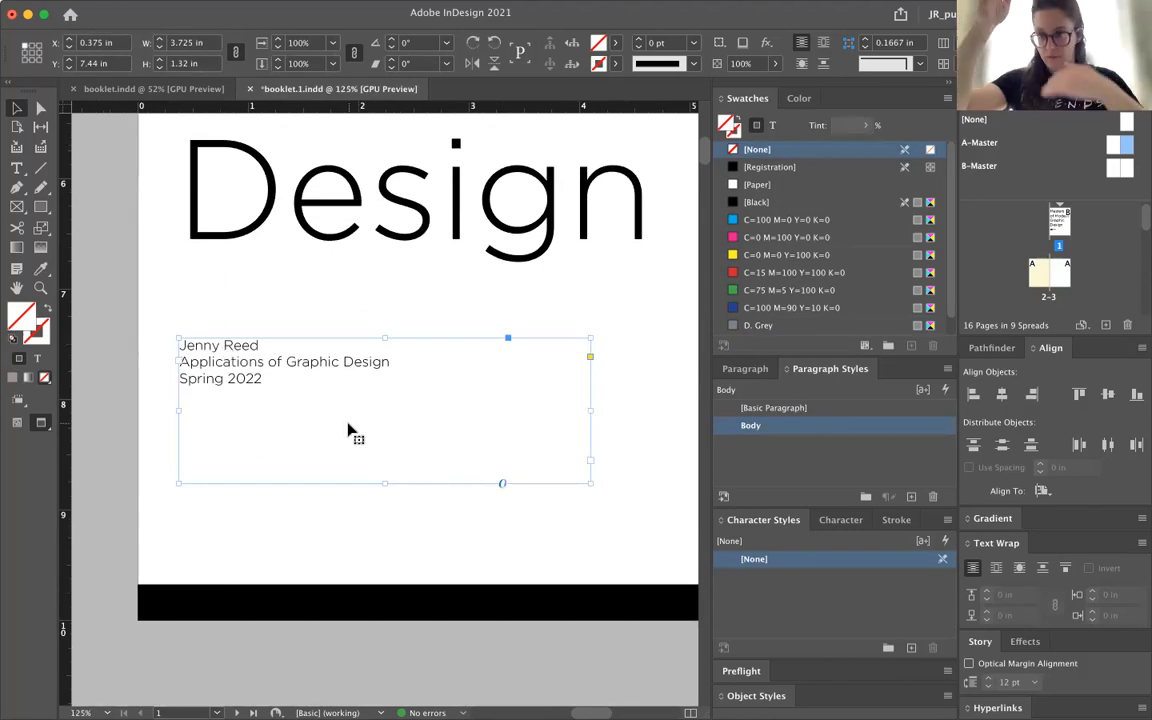
- Increase the font size of the author name line on the cover to 11 pt
double_click(236, 350)
triple_click(234, 345)
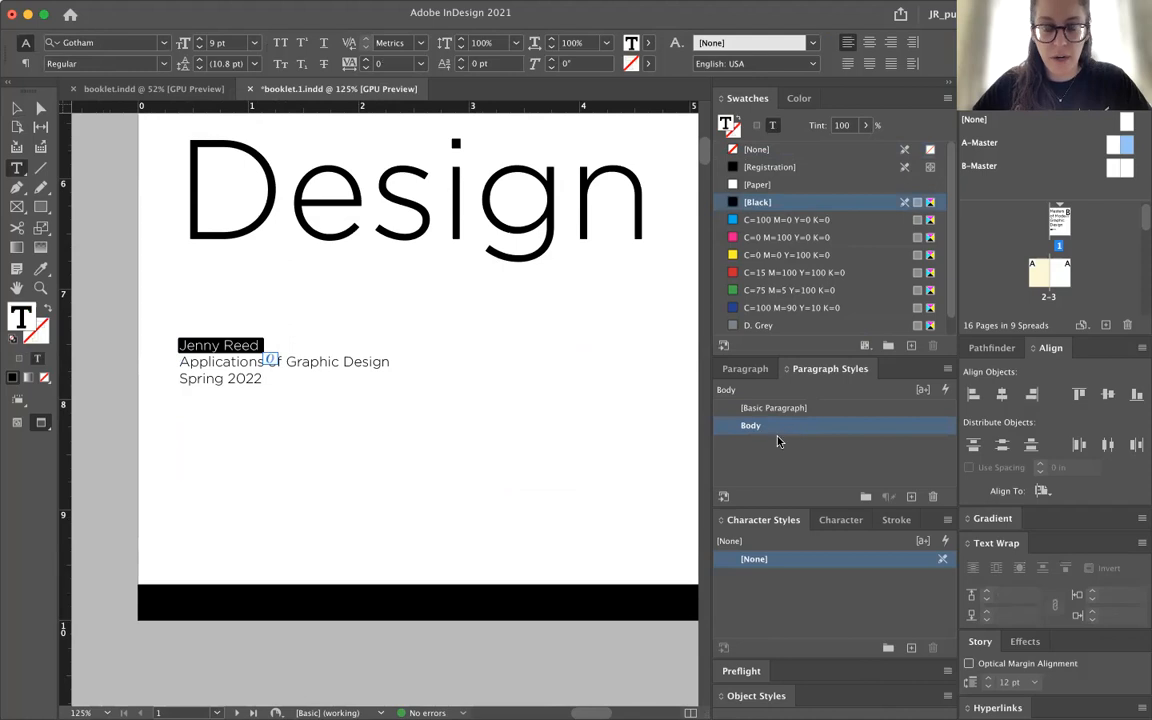
left_click(199, 38)
left_click(199, 38)
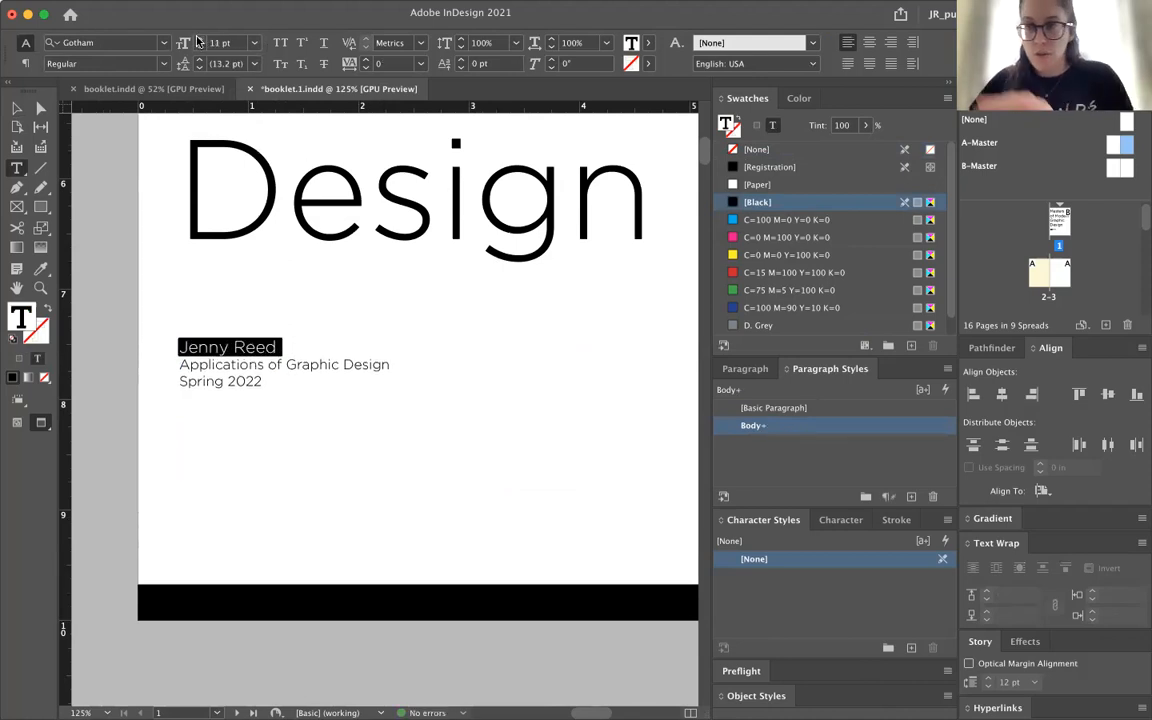
- Reapply the Body paragraph style to the author name without its overrides, and undo that change
left_click(759, 428, "alt")
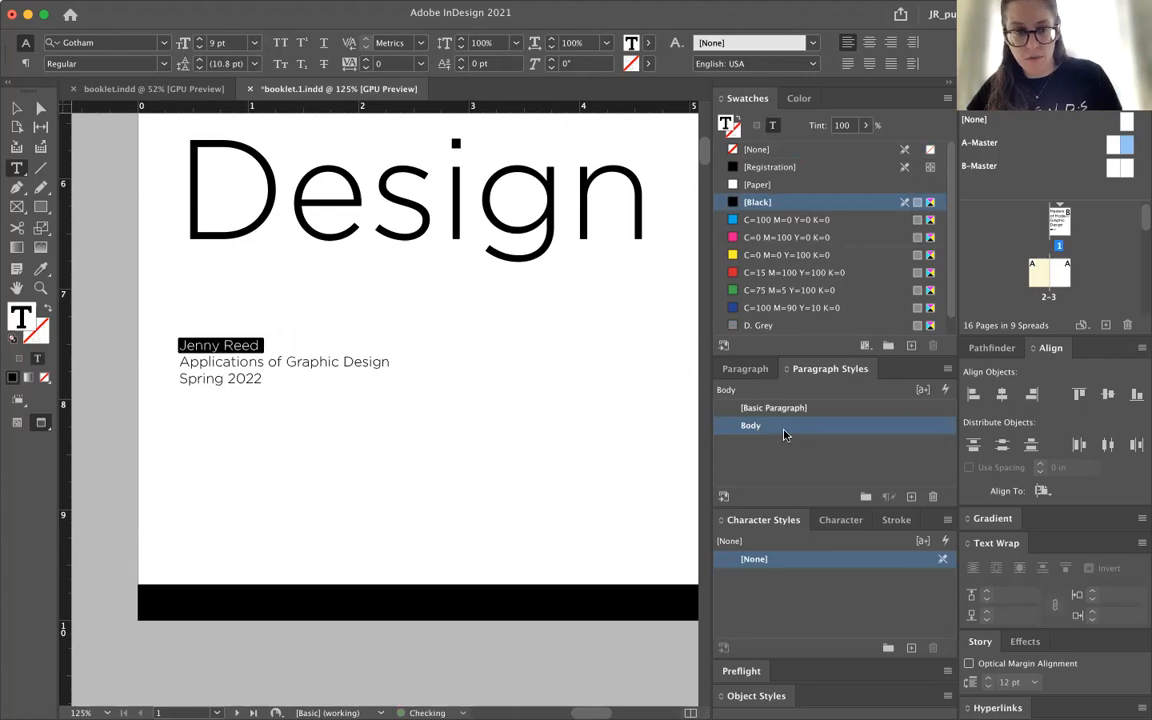
key("super+z")
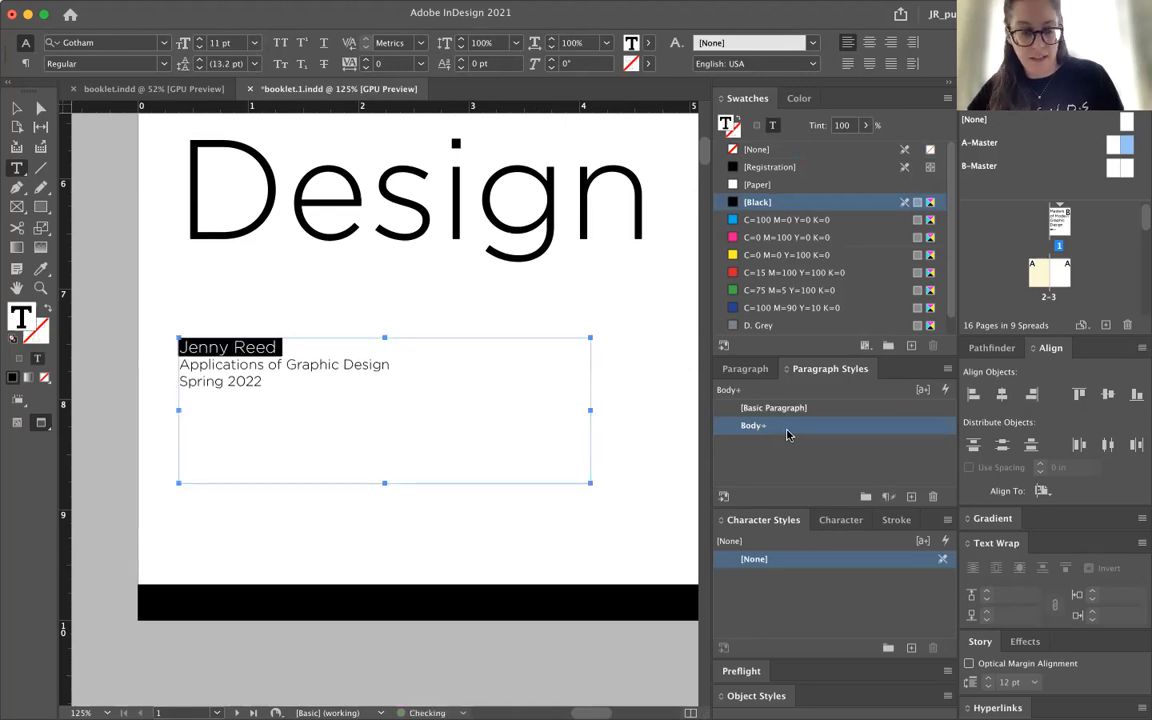
right_click(797, 437)
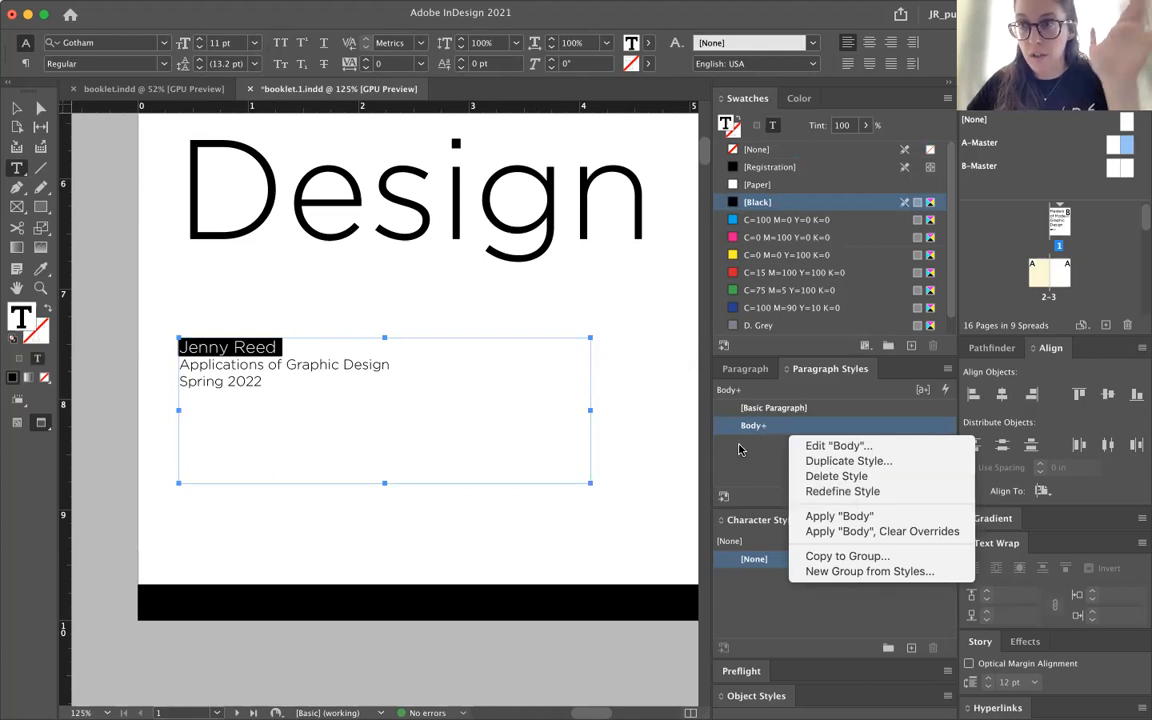
left_click(338, 387)
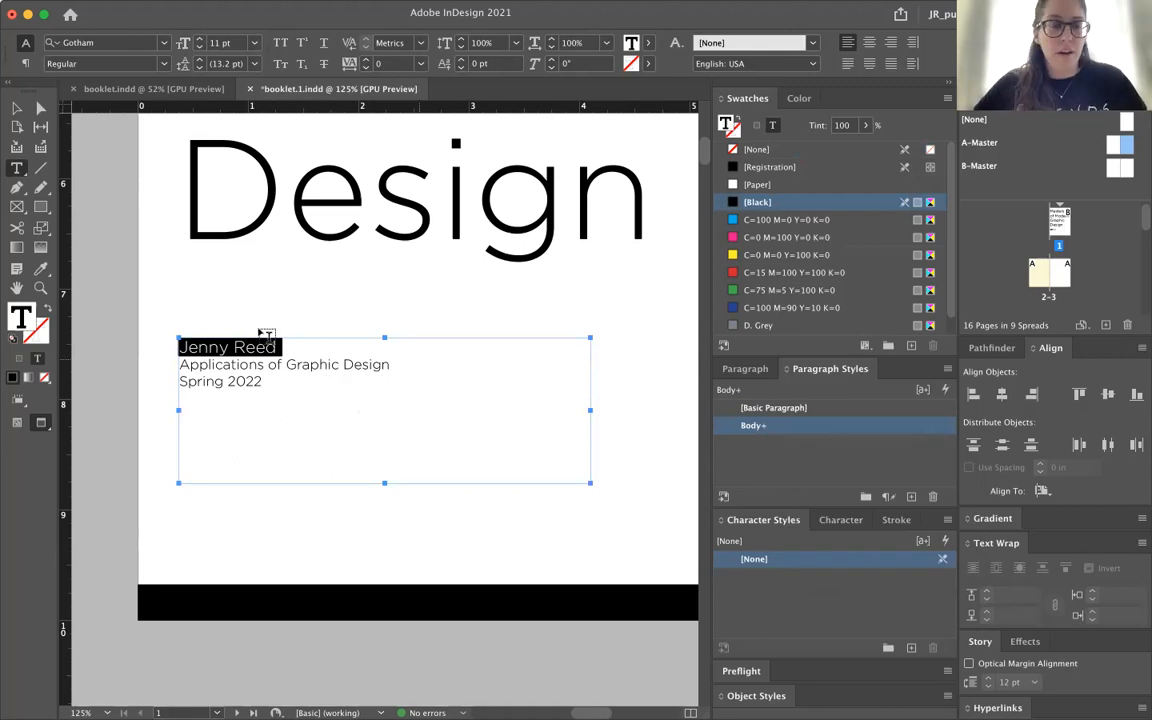
- Set the author name line to 16 pt in the Gotham Bold font style
left_click(222, 346)
triple_click(222, 346)
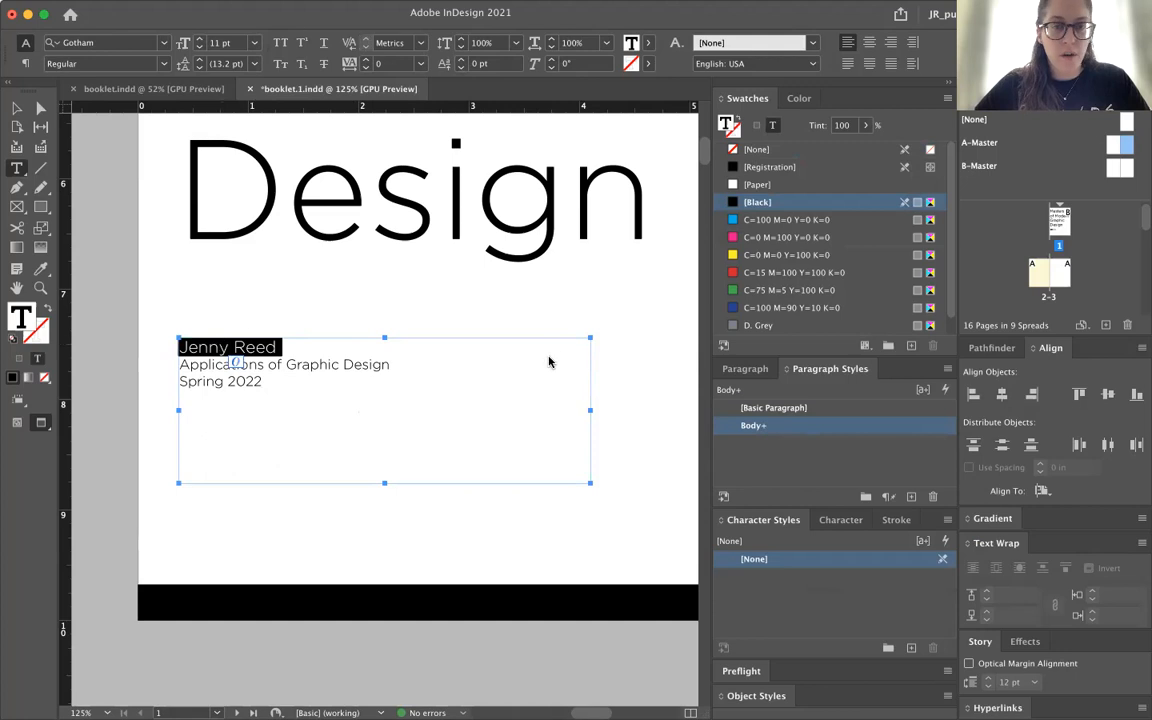
left_click(199, 39)
left_click(199, 39)
left_click(199, 39)
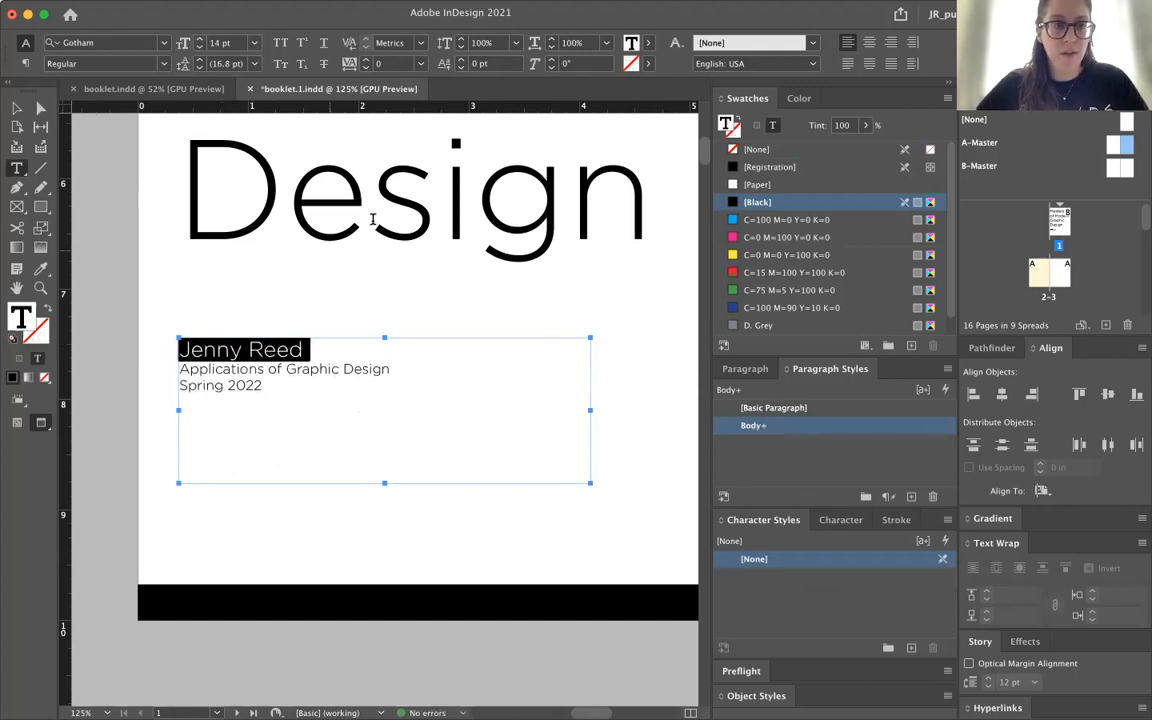
left_click(199, 39)
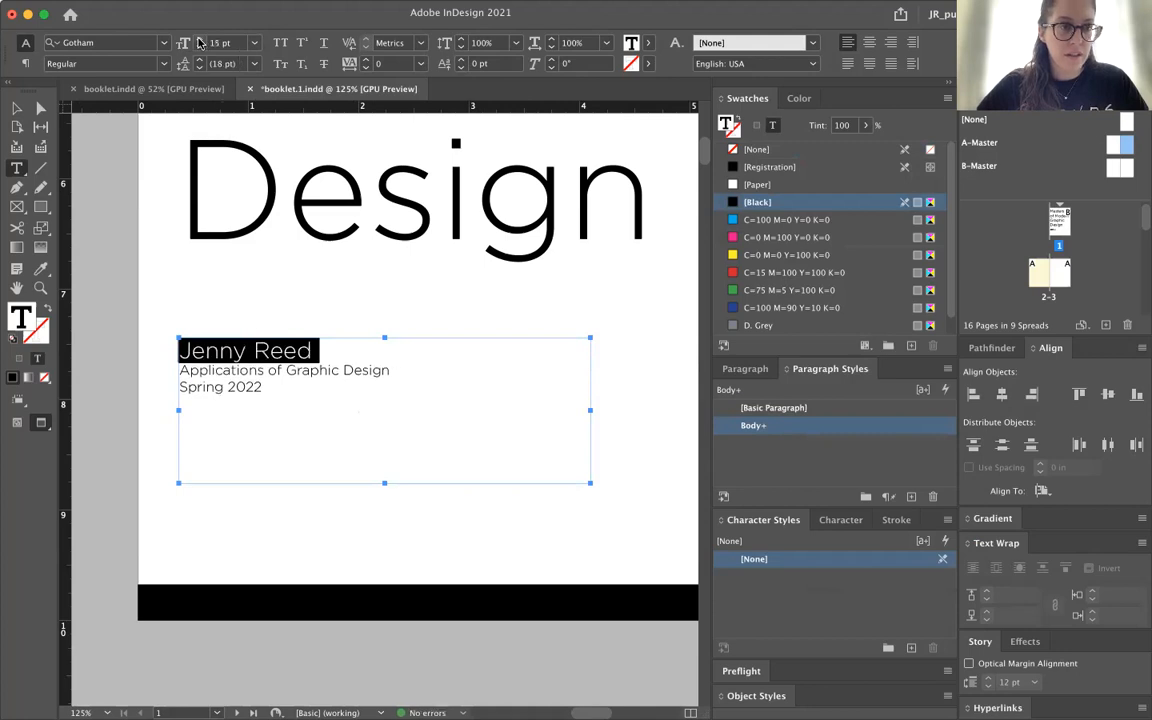
left_click(199, 39)
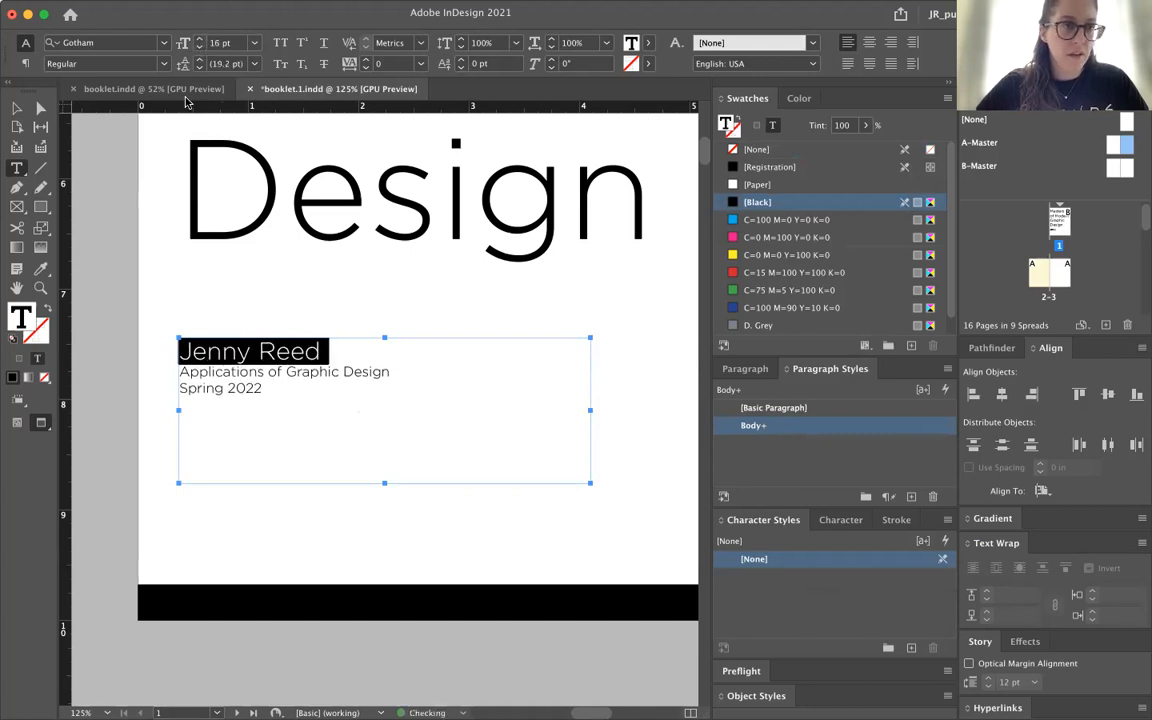
left_click(165, 64)
left_click(72, 113)
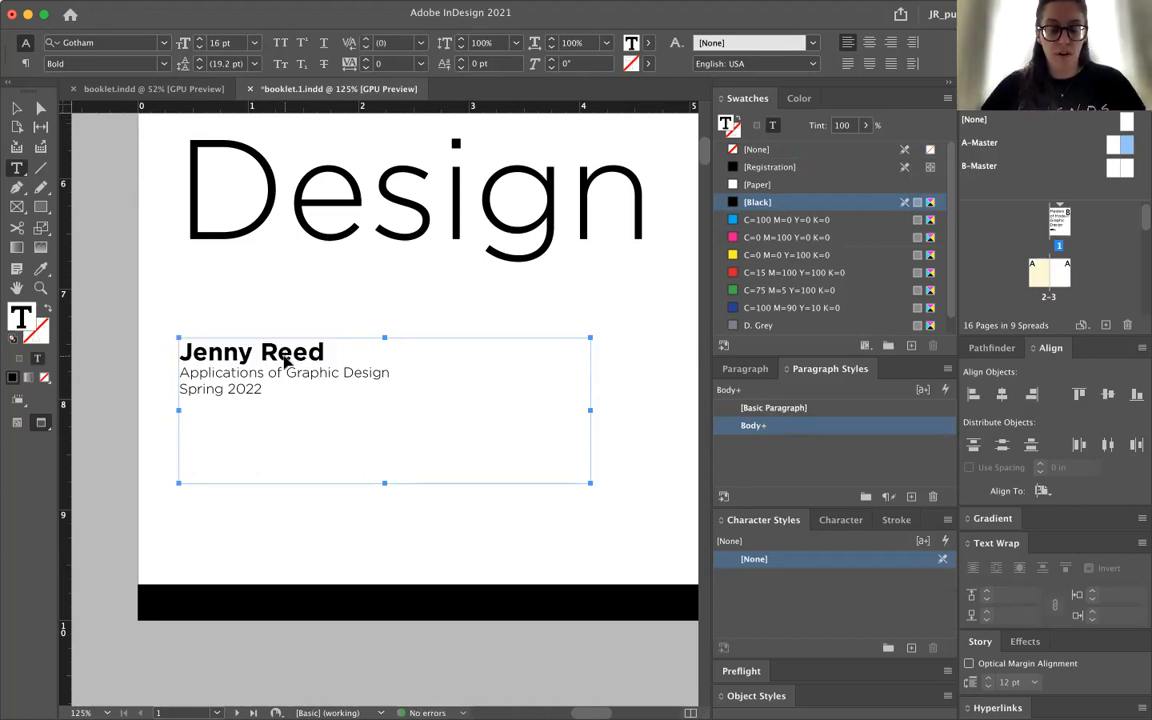
- Set the author name line to the Regular font style at 14 pt
key("super+0")
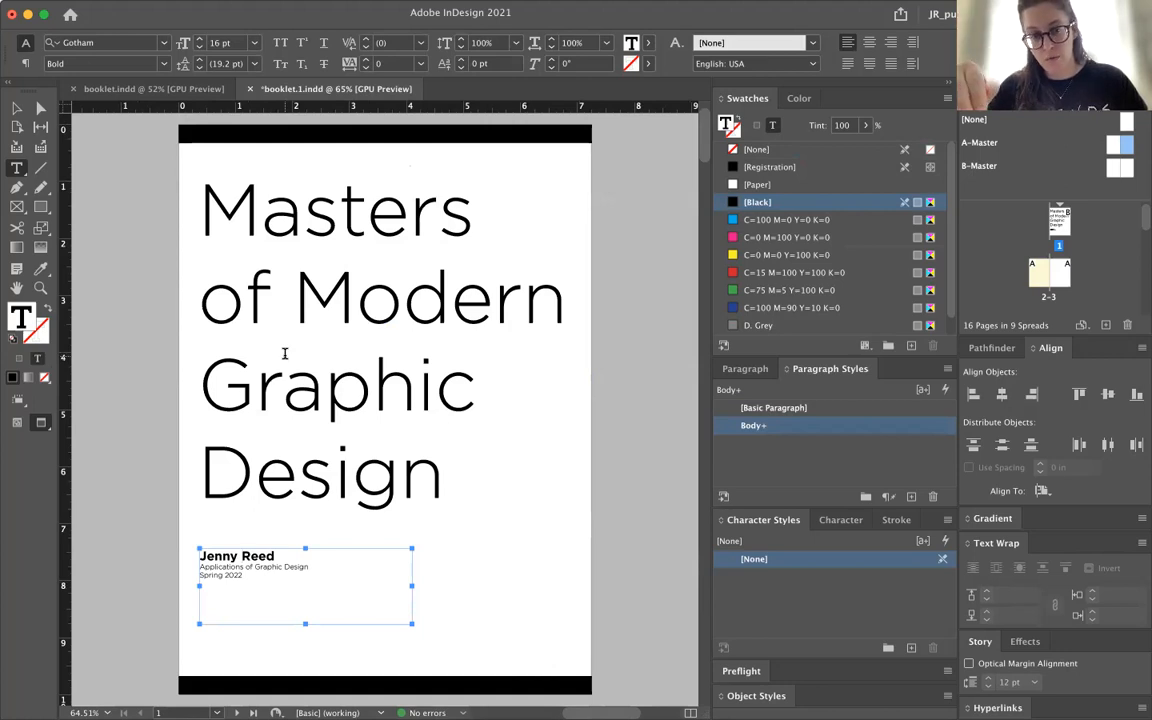
key("super+equal")
key("super+equal")
key("super+equal")
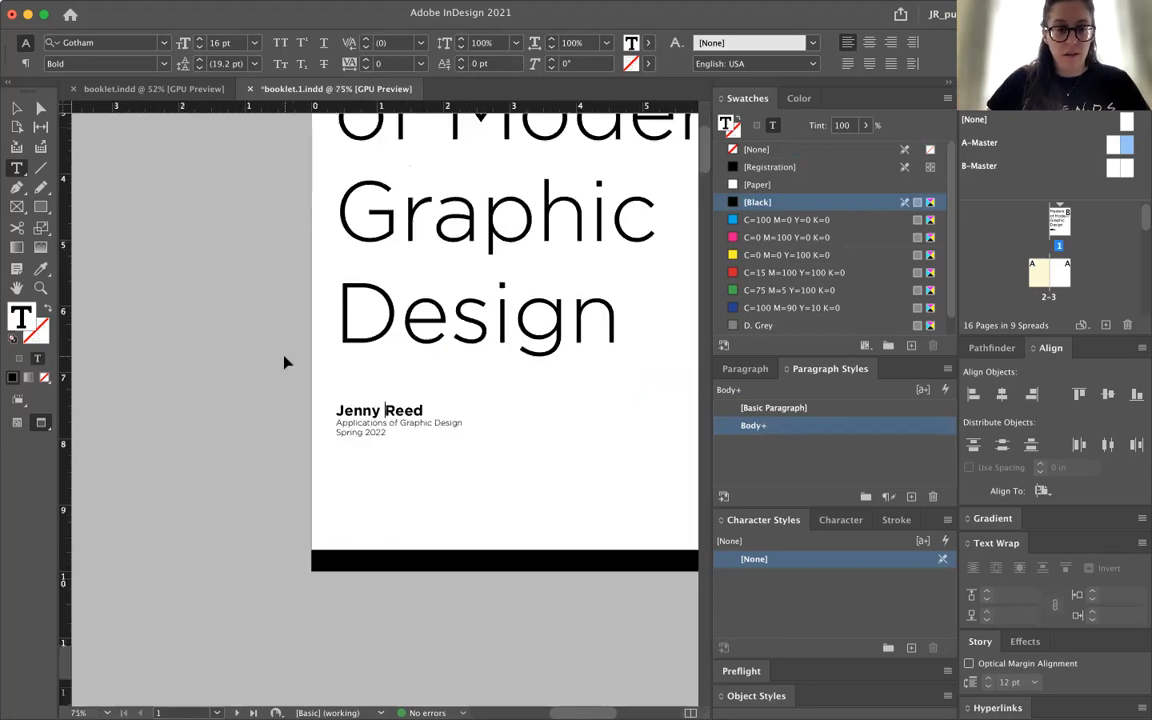
triple_click(333, 410)
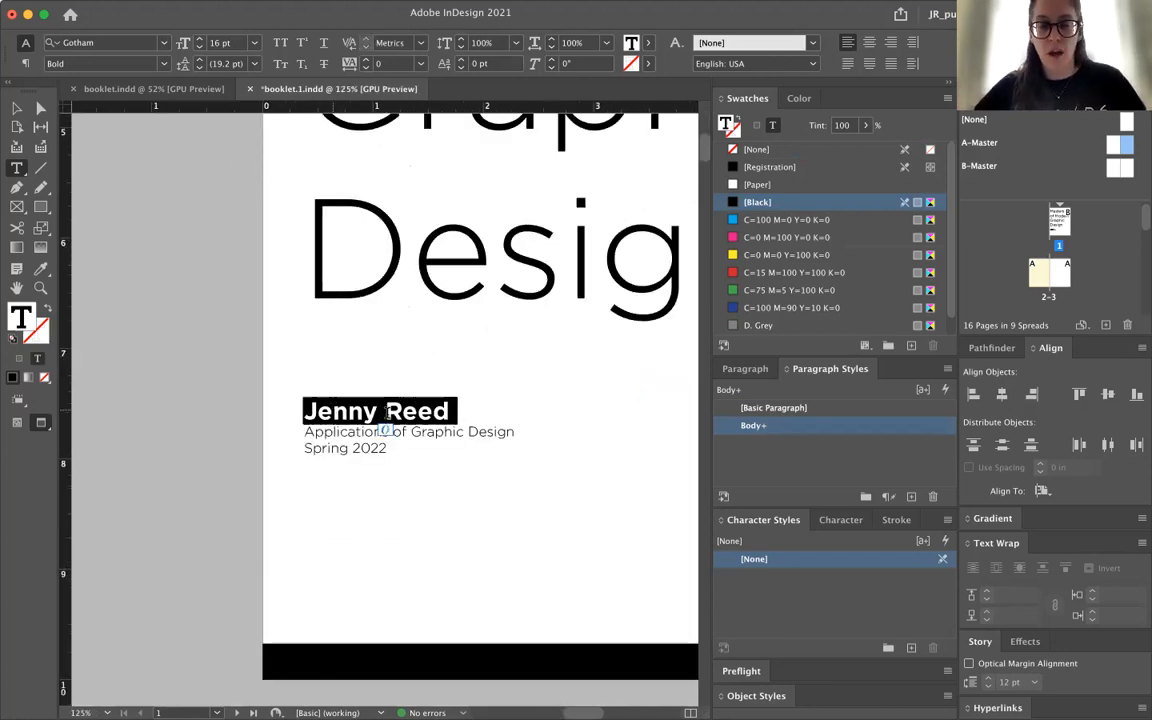
left_click(160, 64)
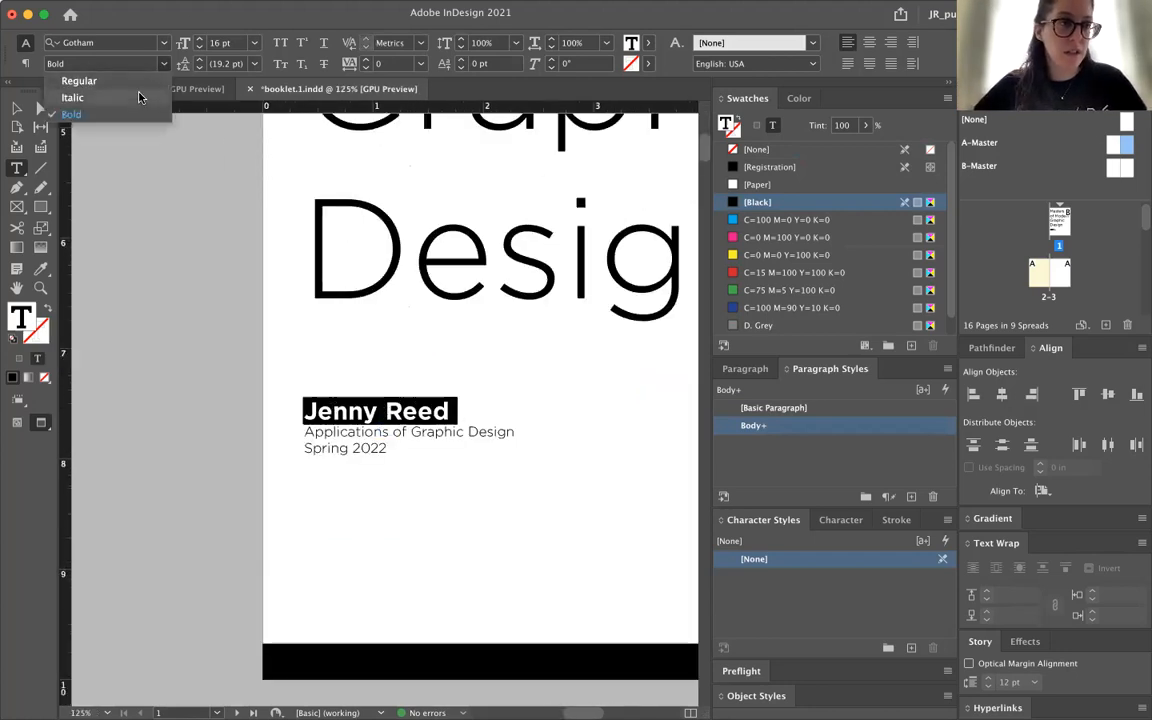
left_click(136, 93)
left_click(150, 64)
left_click(128, 80)
left_click(199, 48)
left_click(199, 48)
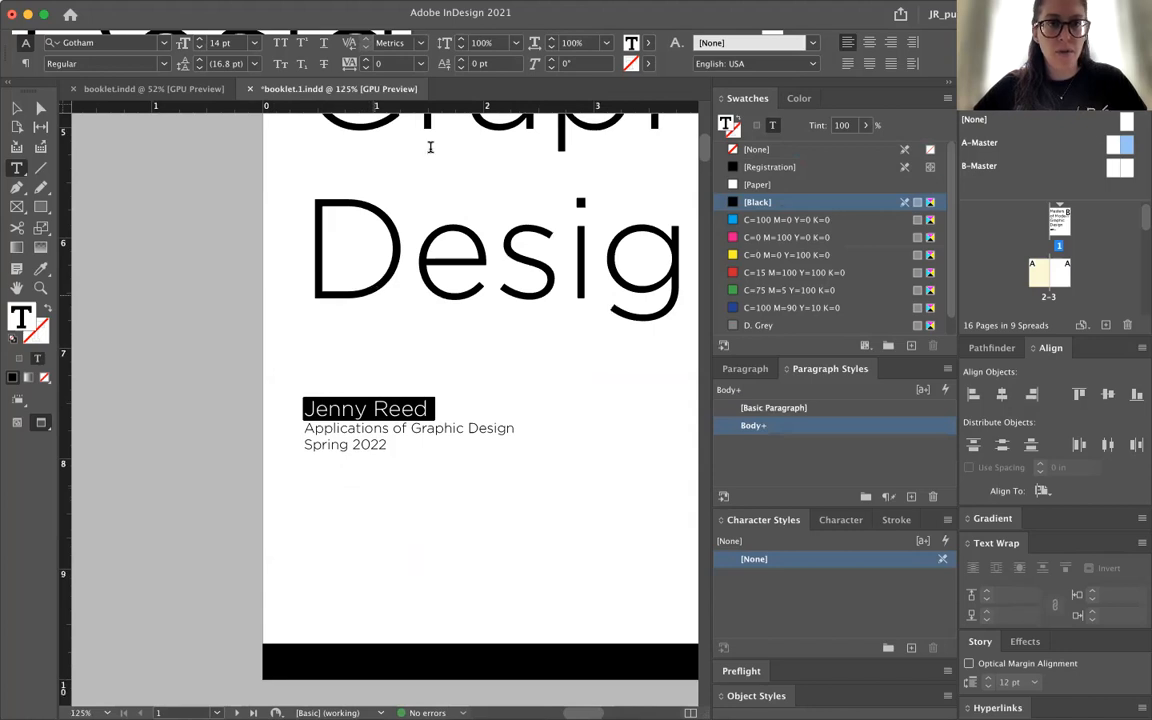
- Insert an empty line between the author name and the course title on the cover
left_click(305, 427)
key("Return")
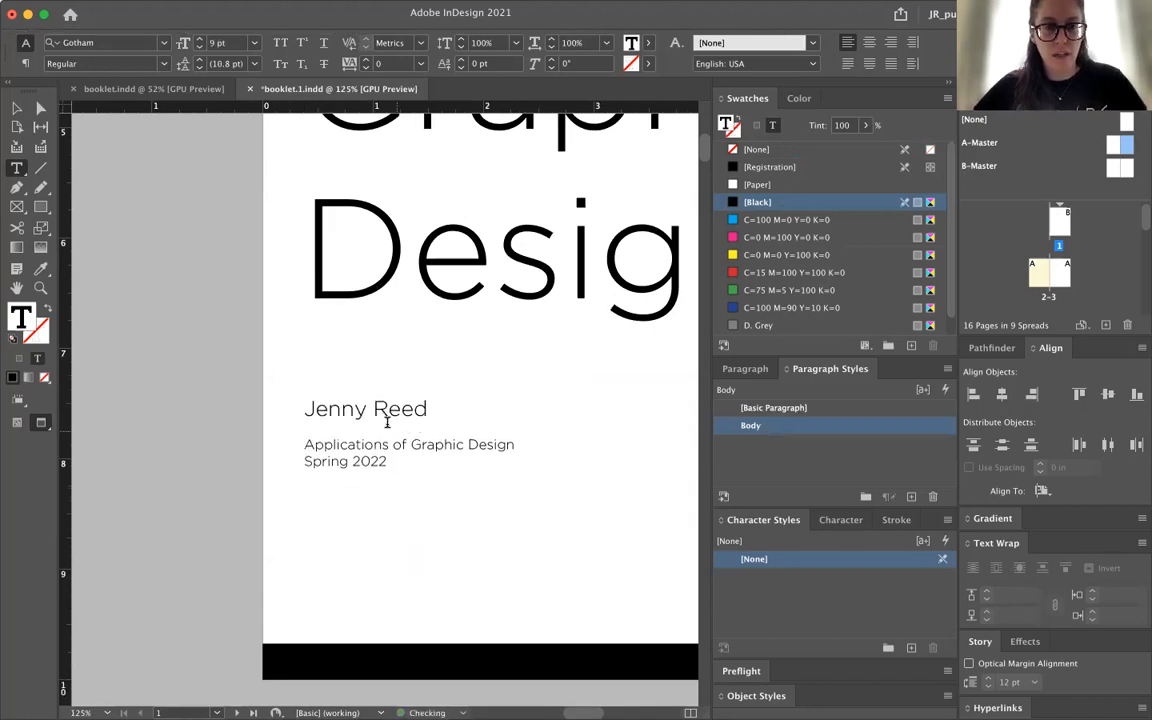
triple_click(378, 407)
- Try the Italic font style on the course title and semester lines, and undo it
left_click_drag(386, 460, 292, 446)
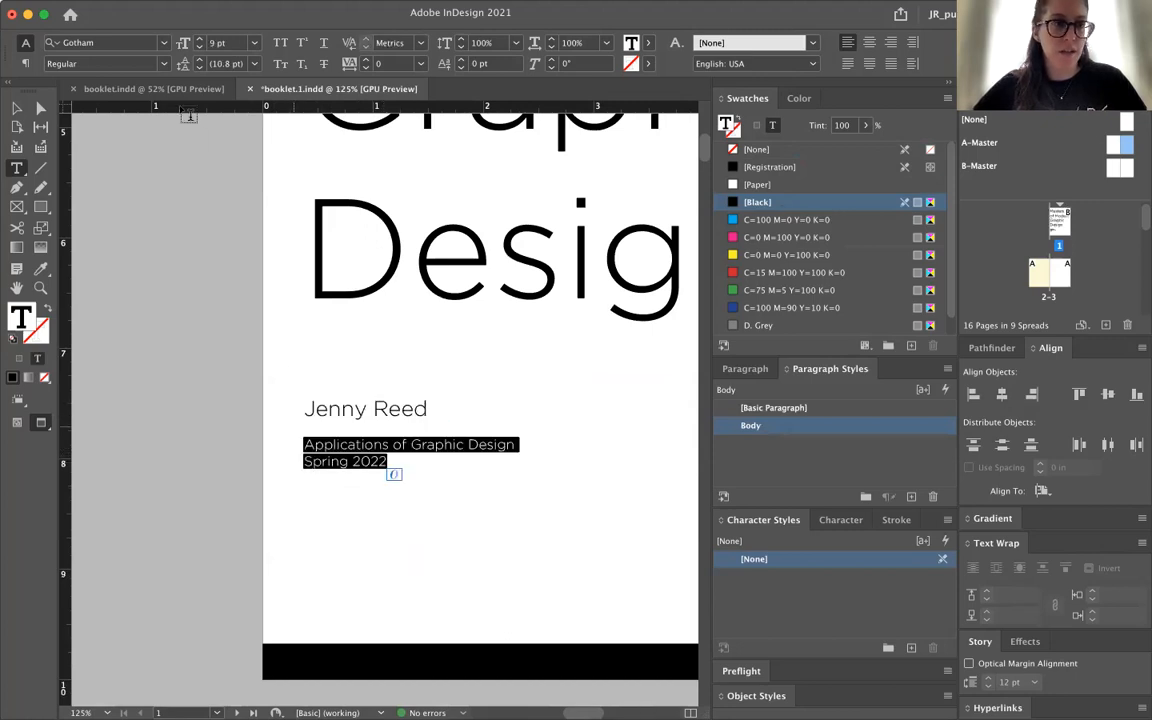
left_click(152, 64)
left_click(72, 97)
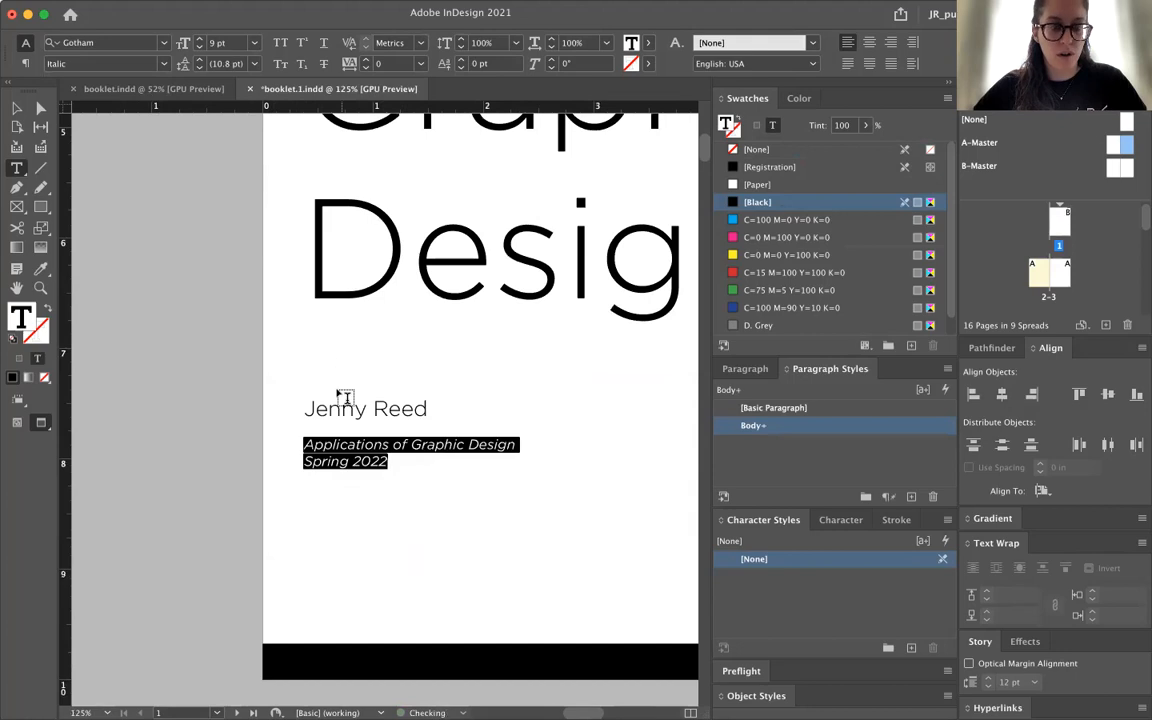
left_click(365, 460)
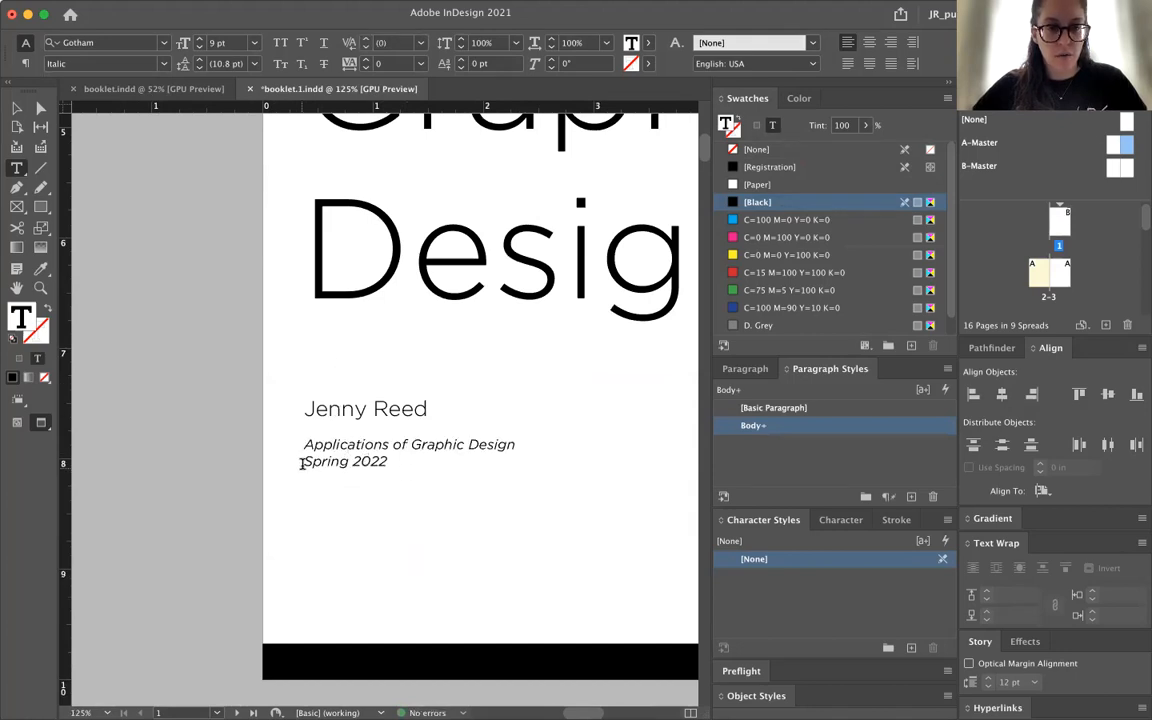
key("super+z")
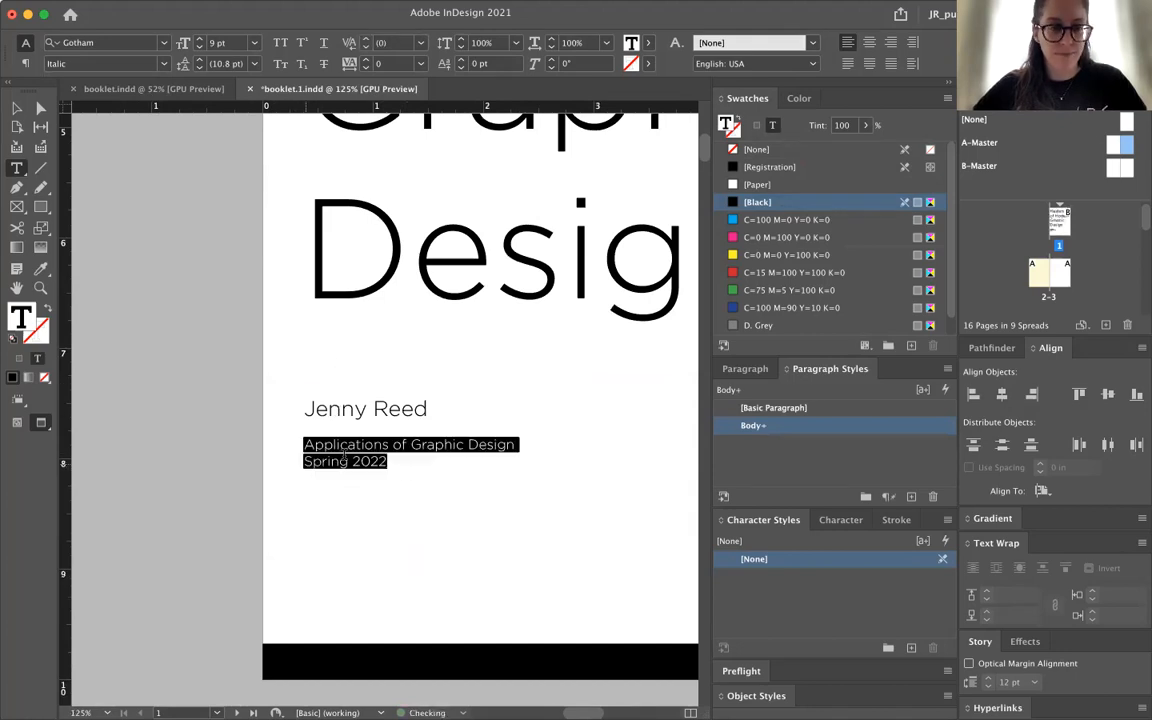
left_click(373, 413)
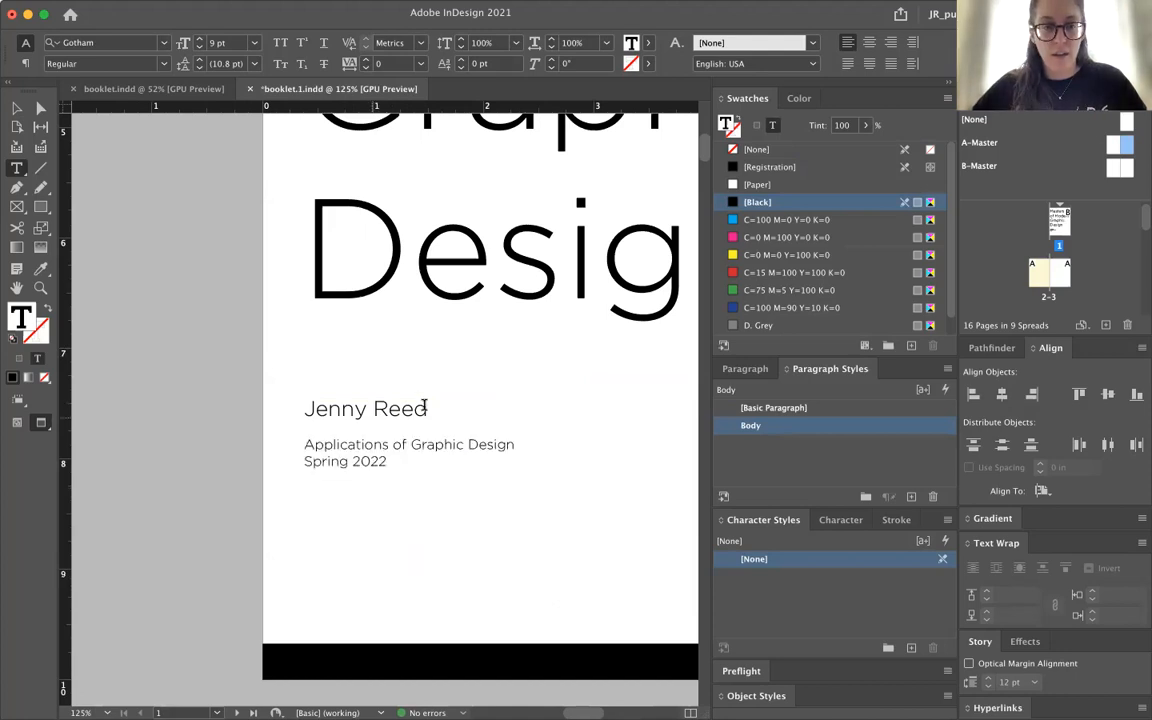
- Create a character style named Body 14 from the 14 pt author name and apply it to that text
left_click_drag(428, 407, 280, 413)
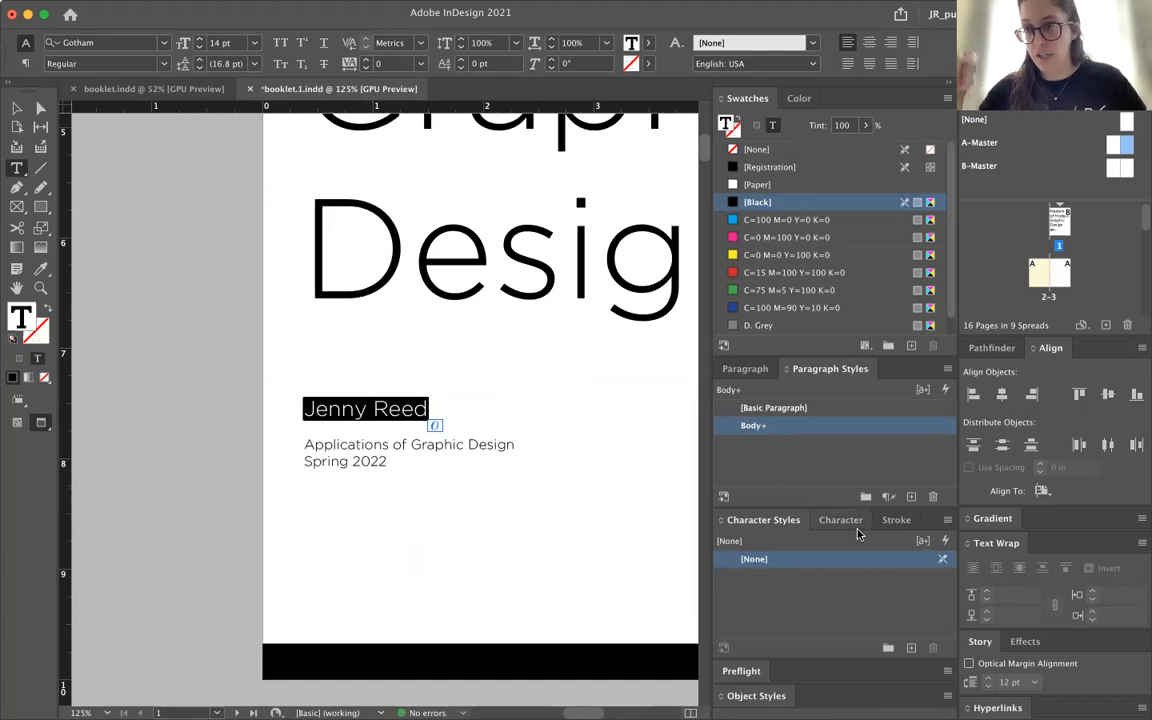
left_click(913, 651)
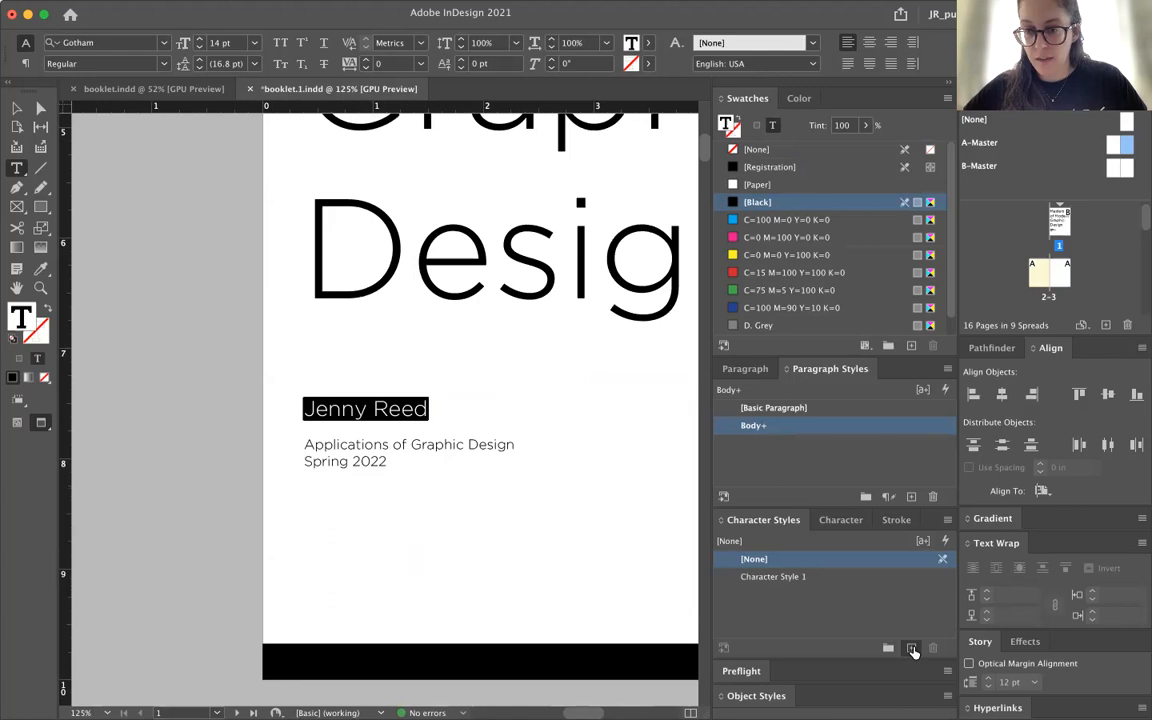
left_click(845, 578)
double_click(845, 578)
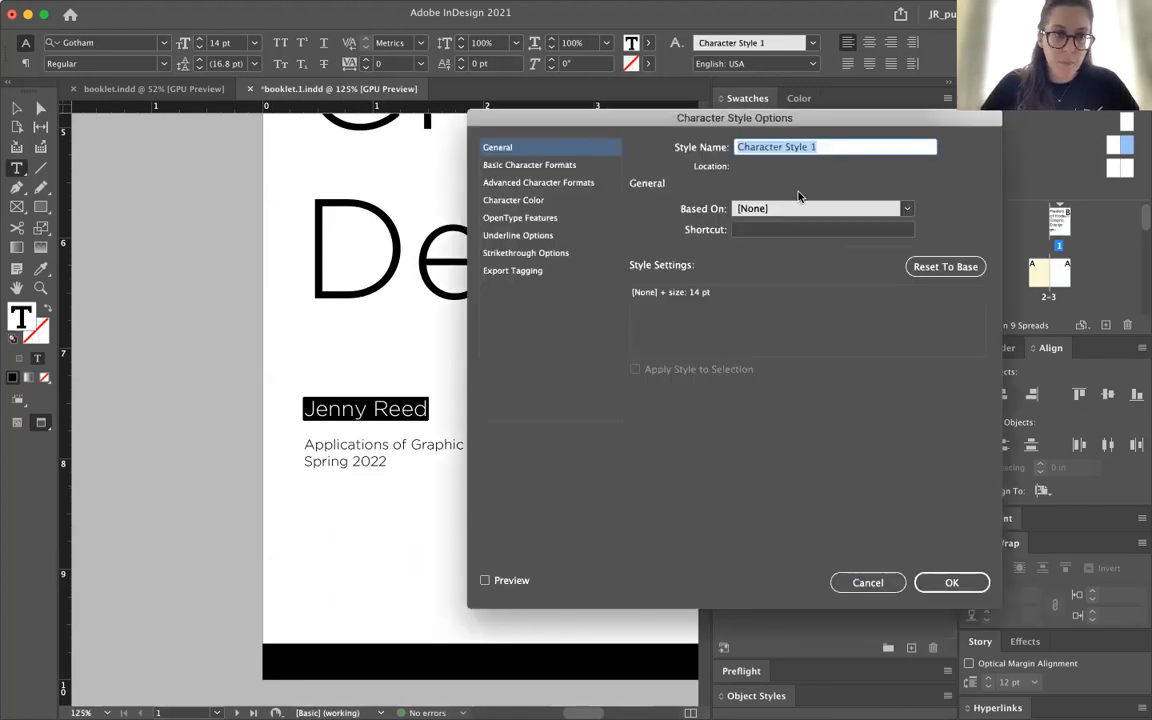
type("Body 14")
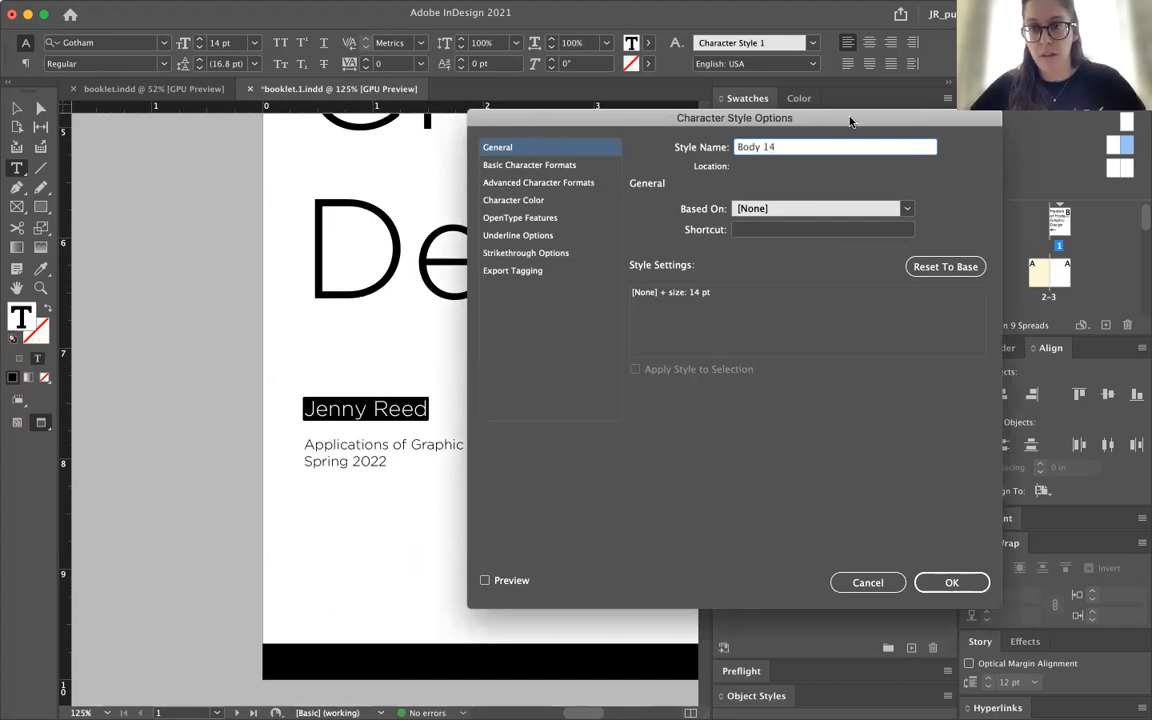
- Look through the Body 14 character style's option categories, from basic character formats to export tagging, and accept the style
left_click_drag(821, 120, 812, 143)
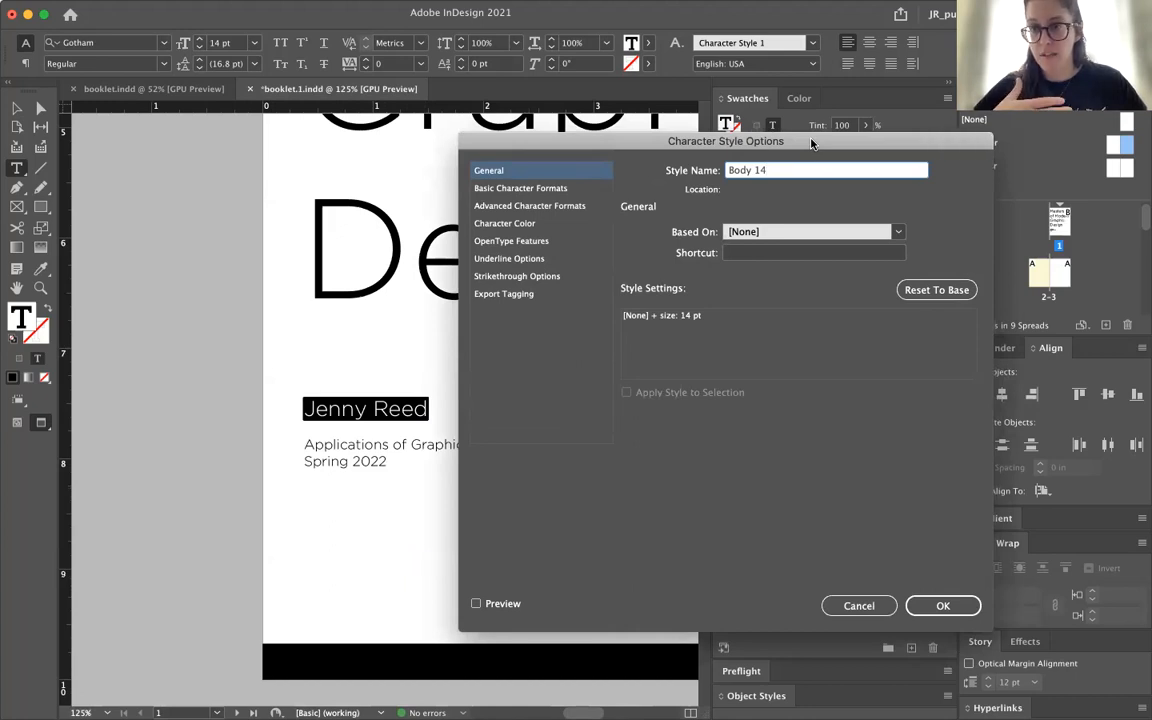
key("super+a")
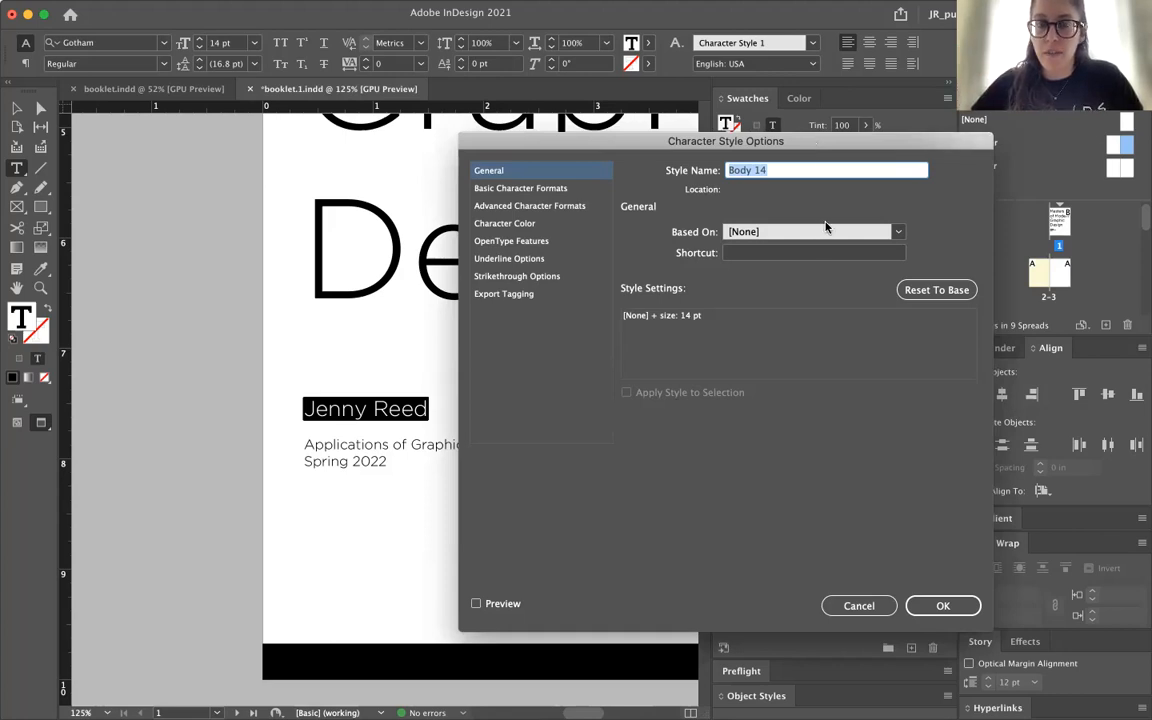
left_click(561, 190)
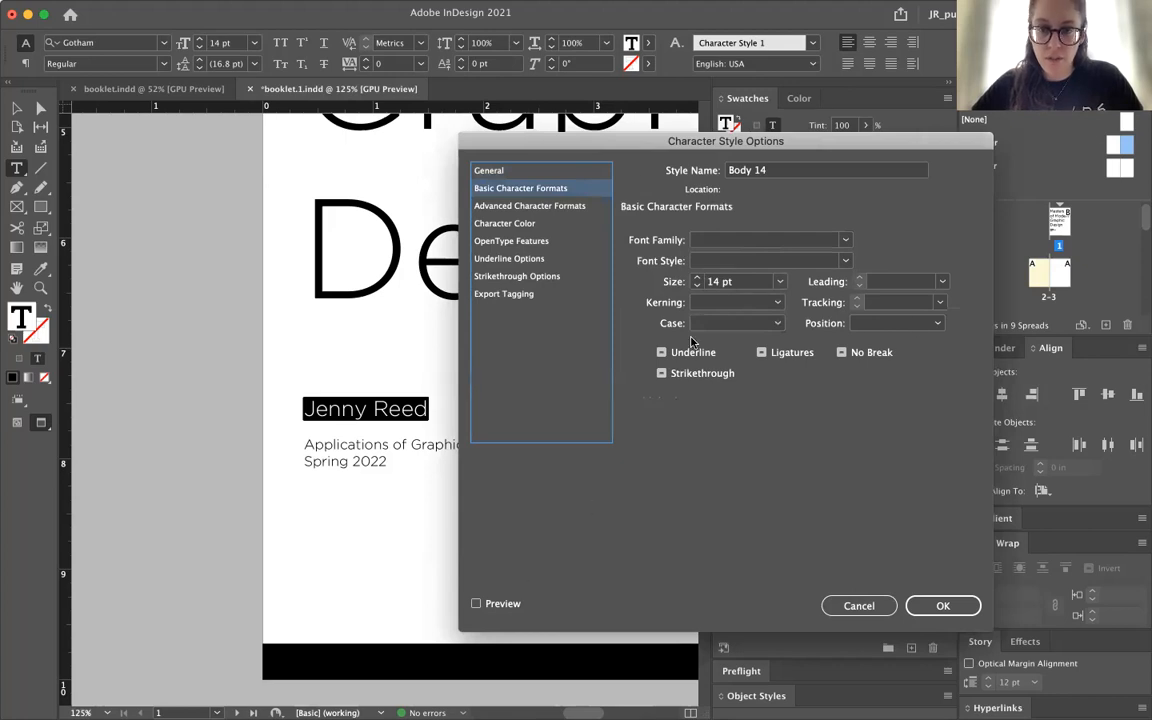
left_click(519, 204)
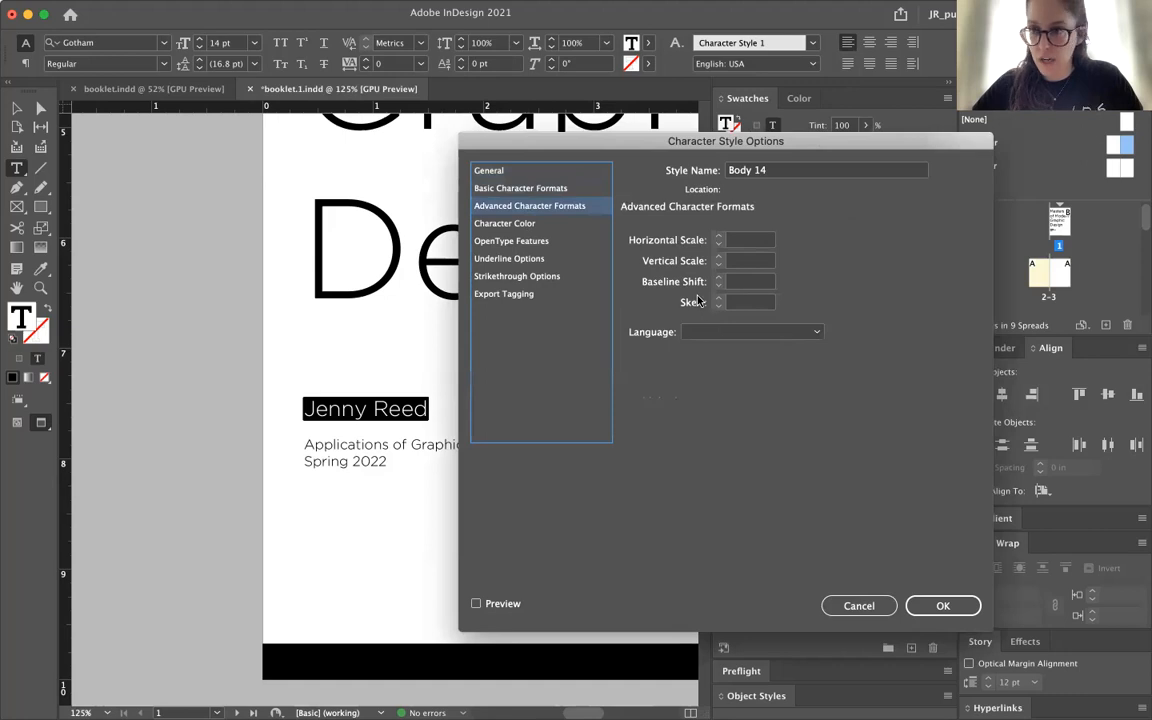
left_click(525, 226)
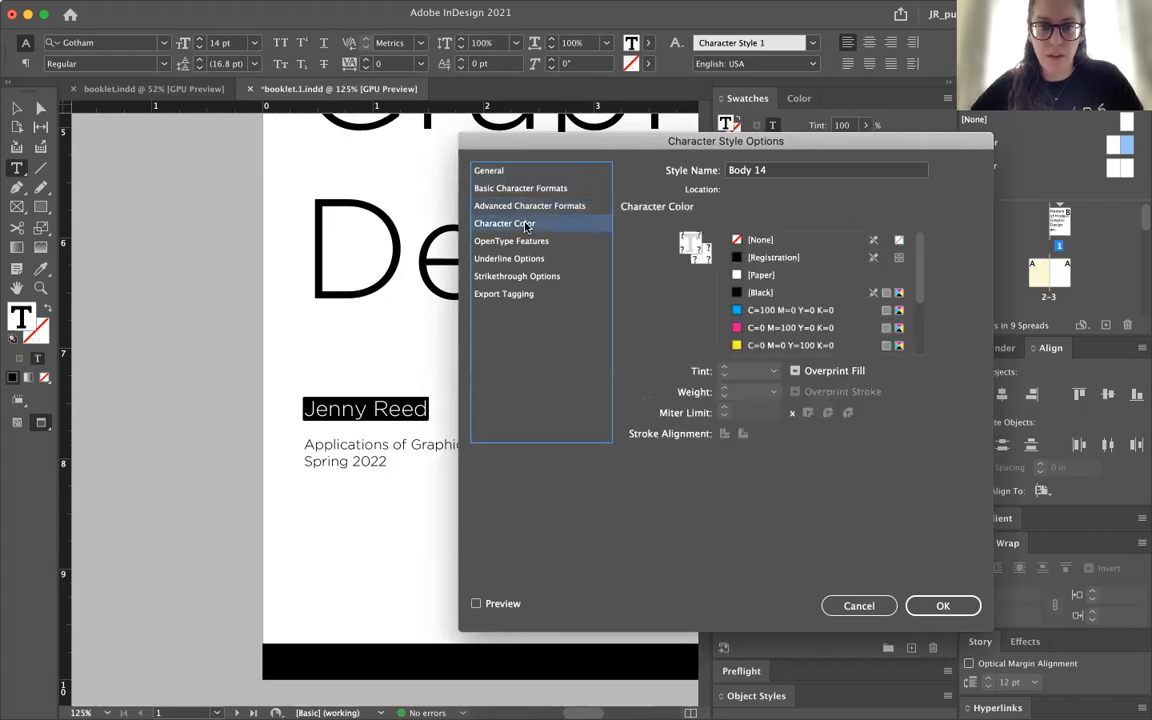
scroll(860, 333, "down", 4)
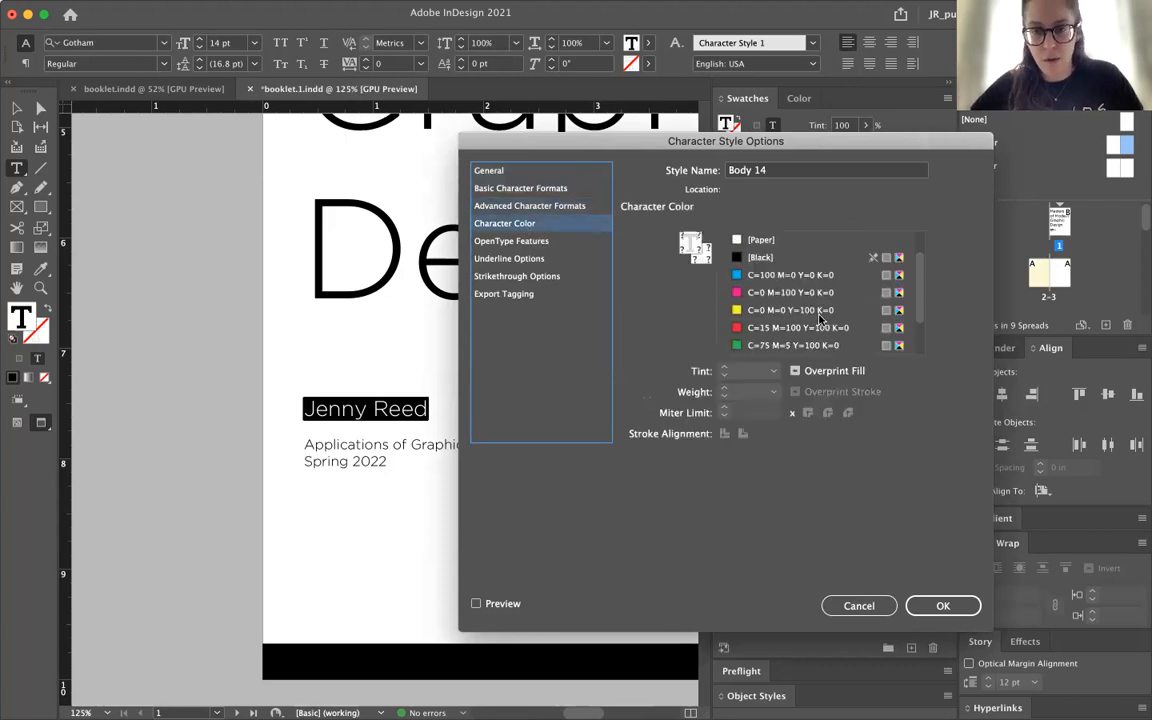
left_click(530, 242)
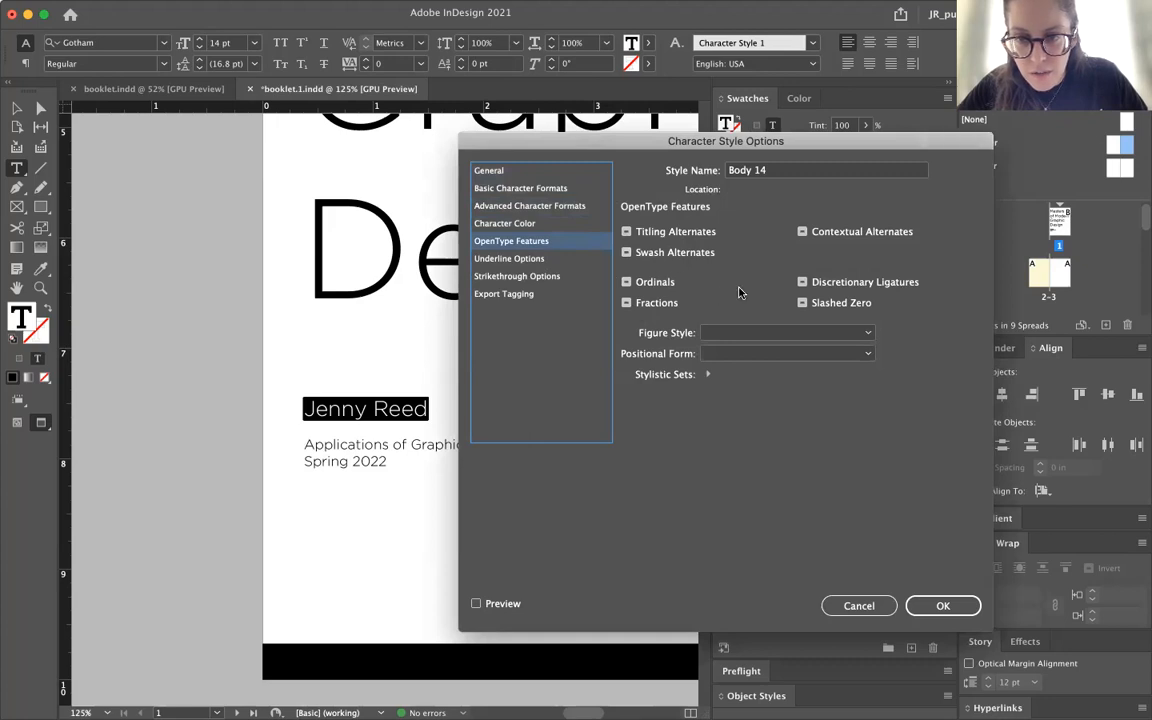
left_click(528, 262)
left_click(531, 279)
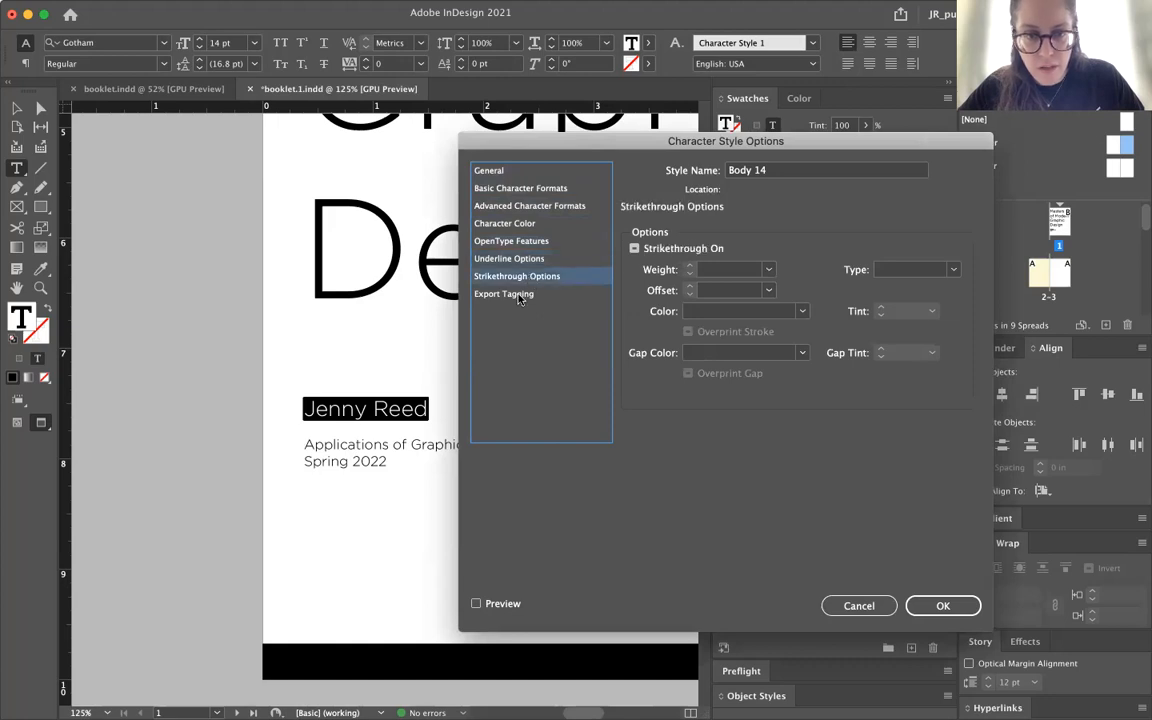
left_click(519, 296)
left_click(945, 606)
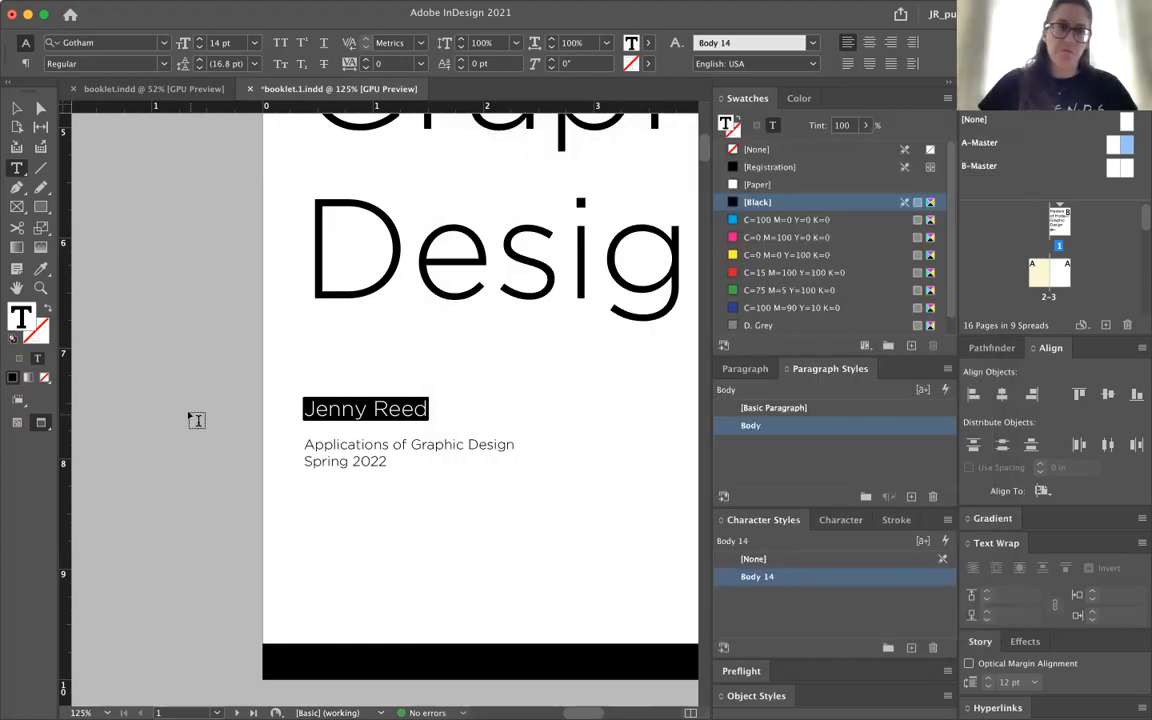
- Deselect the cover text, fit the whole cover page in view, and save the document
left_click(15, 110)
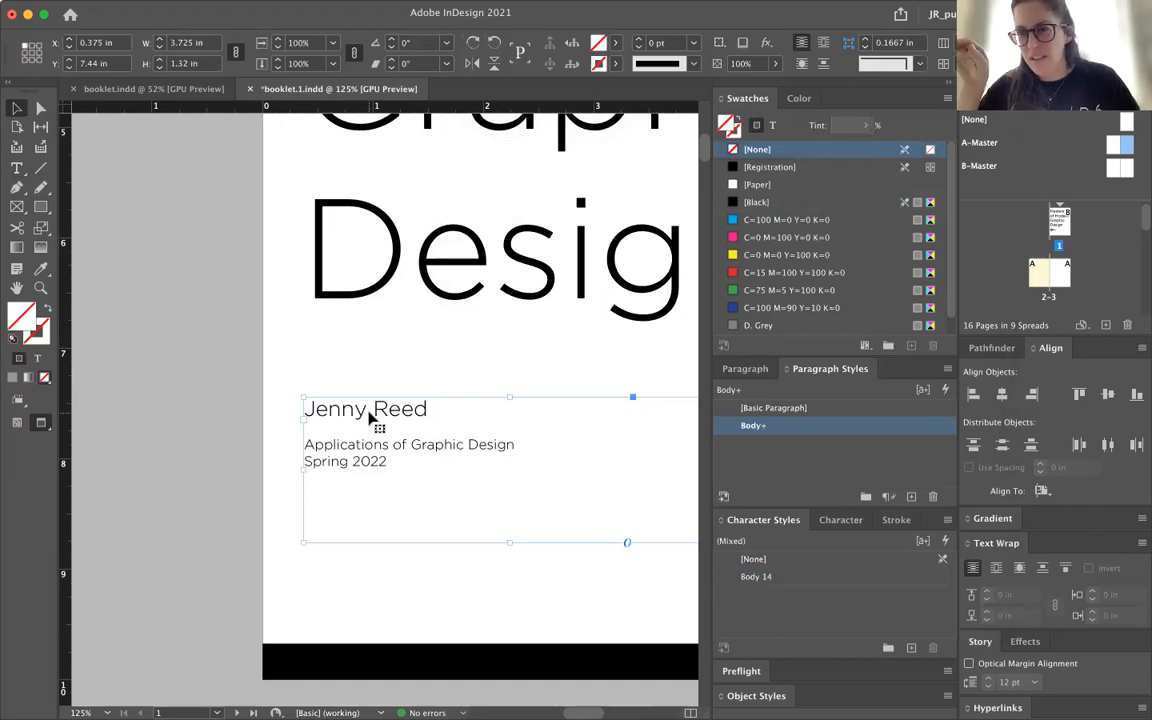
left_click(240, 446)
key("super+0")
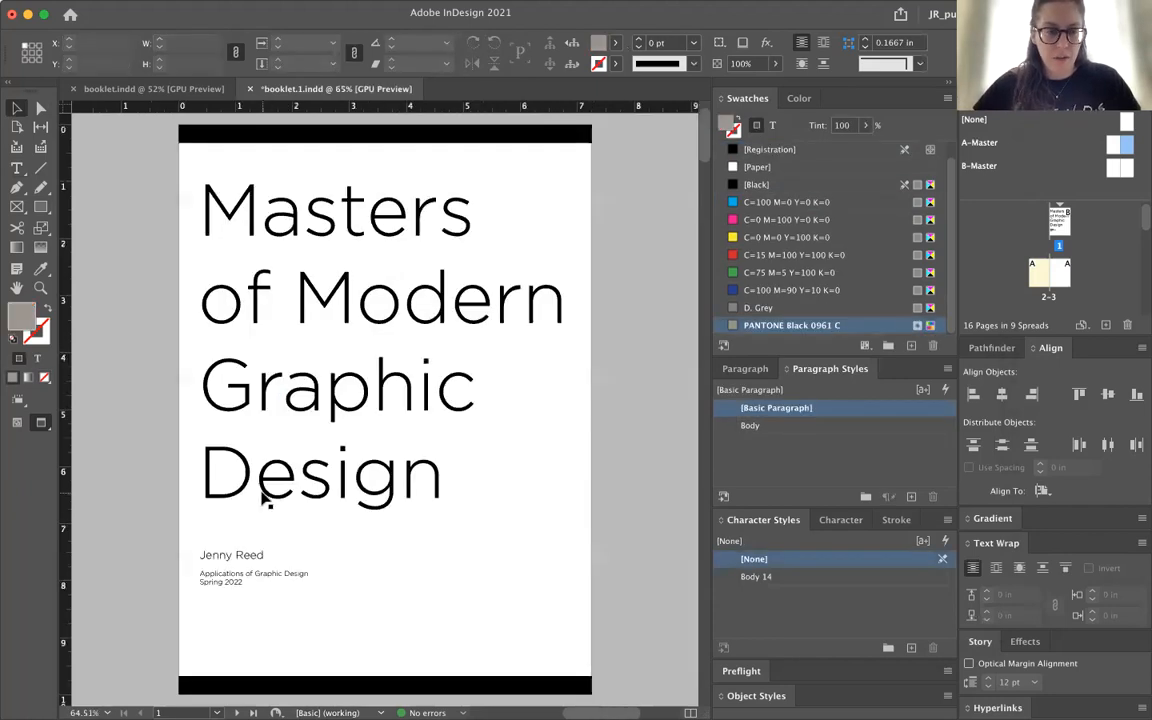
key("super+s")
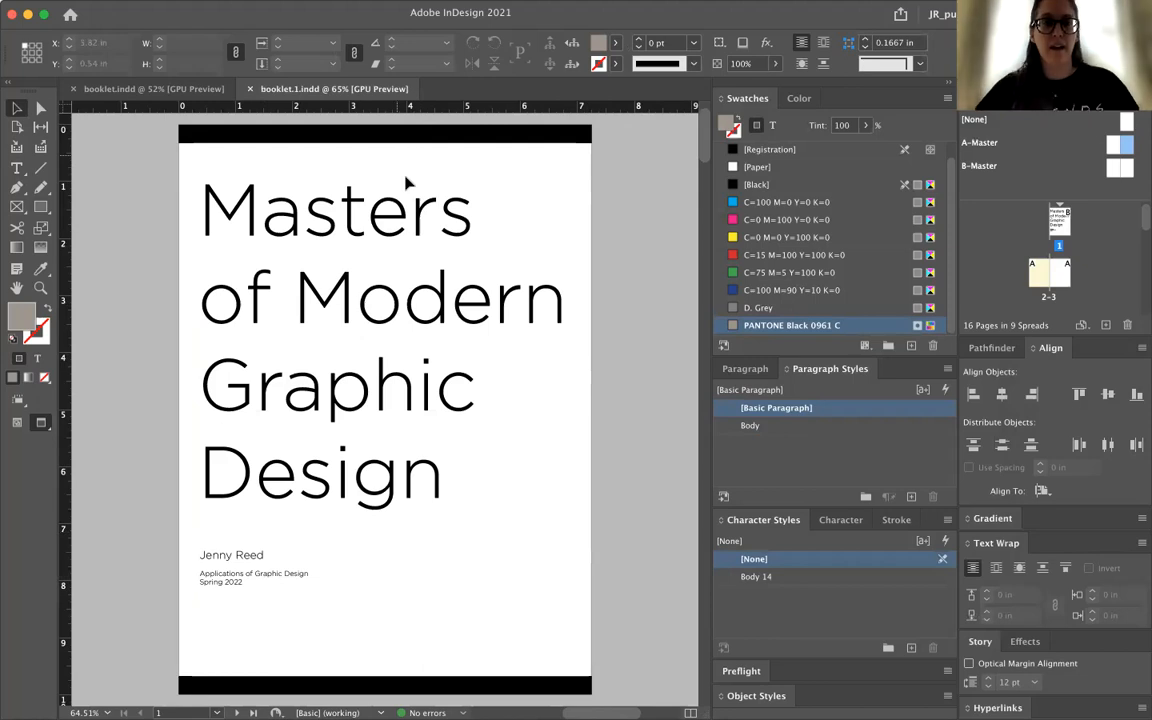
- Draw a text frame about 4.29 in wide and 7.37 in high across the two outer grid columns of page 3, starting at the second row
scroll(406, 185, "down", 2)
scroll(411, 253, "down", 2)
scroll(413, 254, "up", 4)
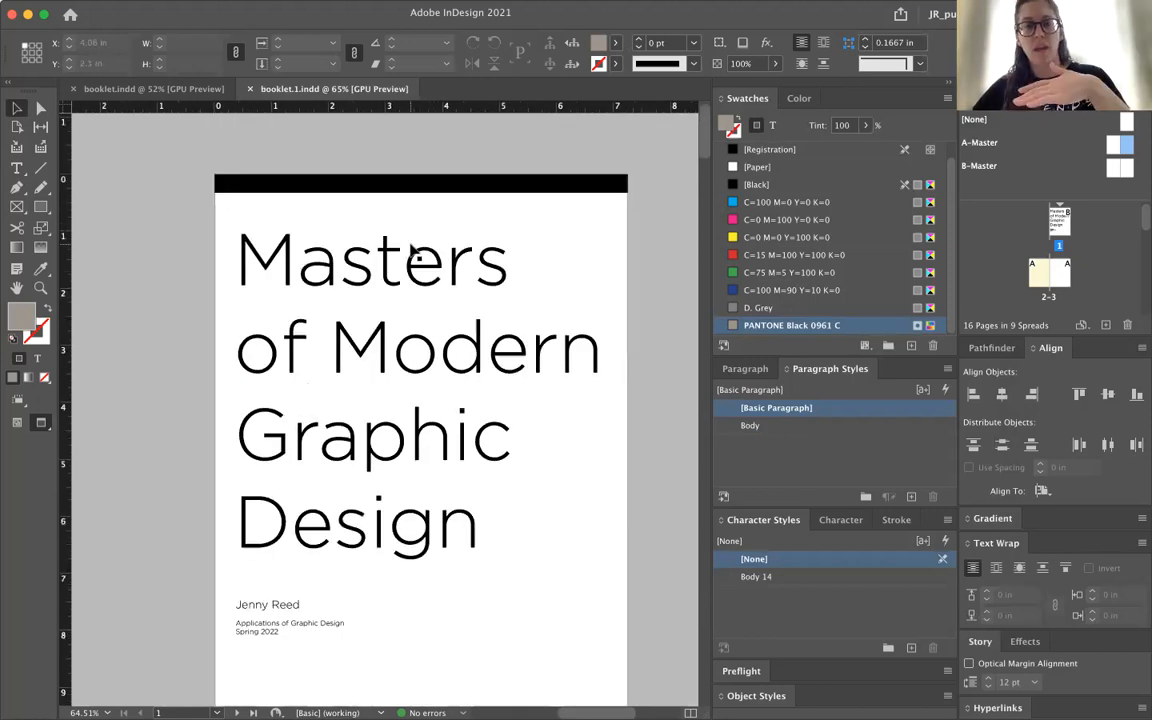
scroll(412, 255, "down", 10)
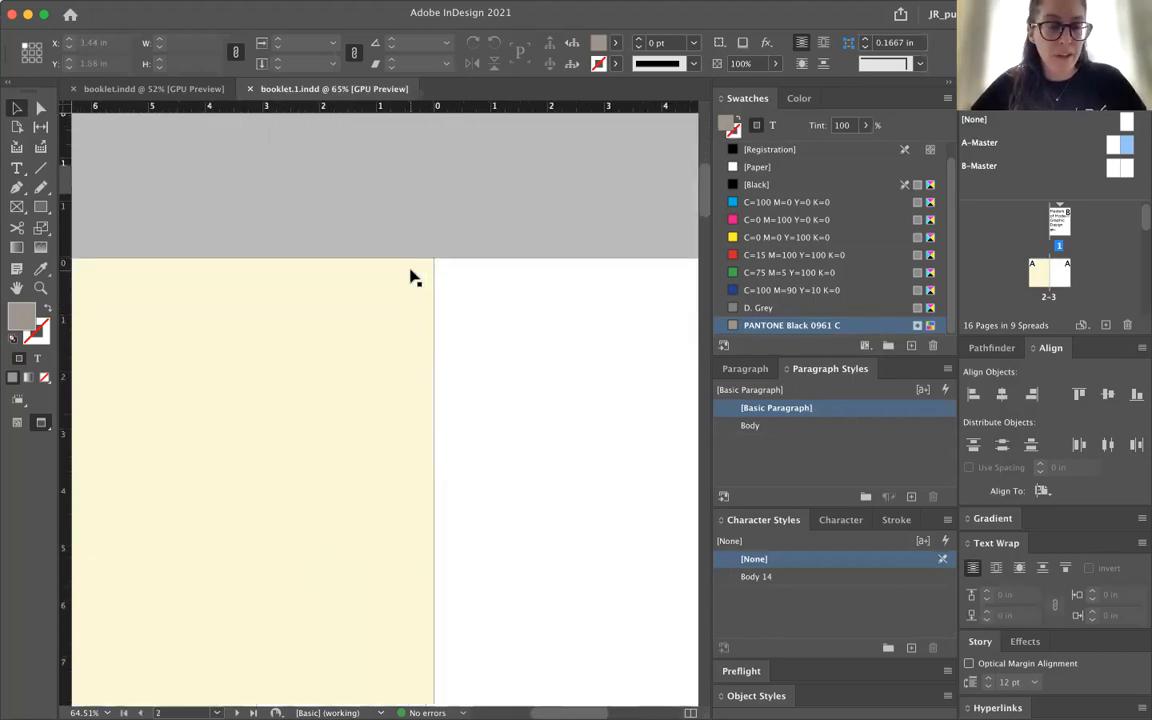
scroll(434, 355, "down", 2)
scroll(434, 355, "right", 3)
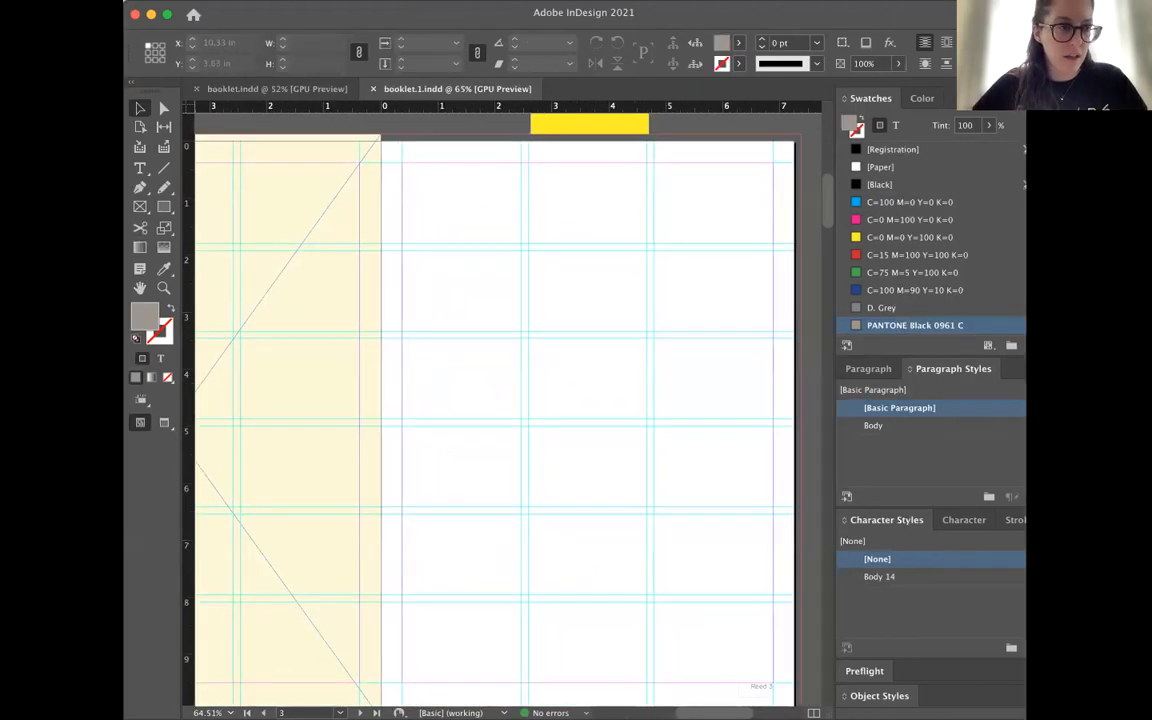
left_click(622, 346)
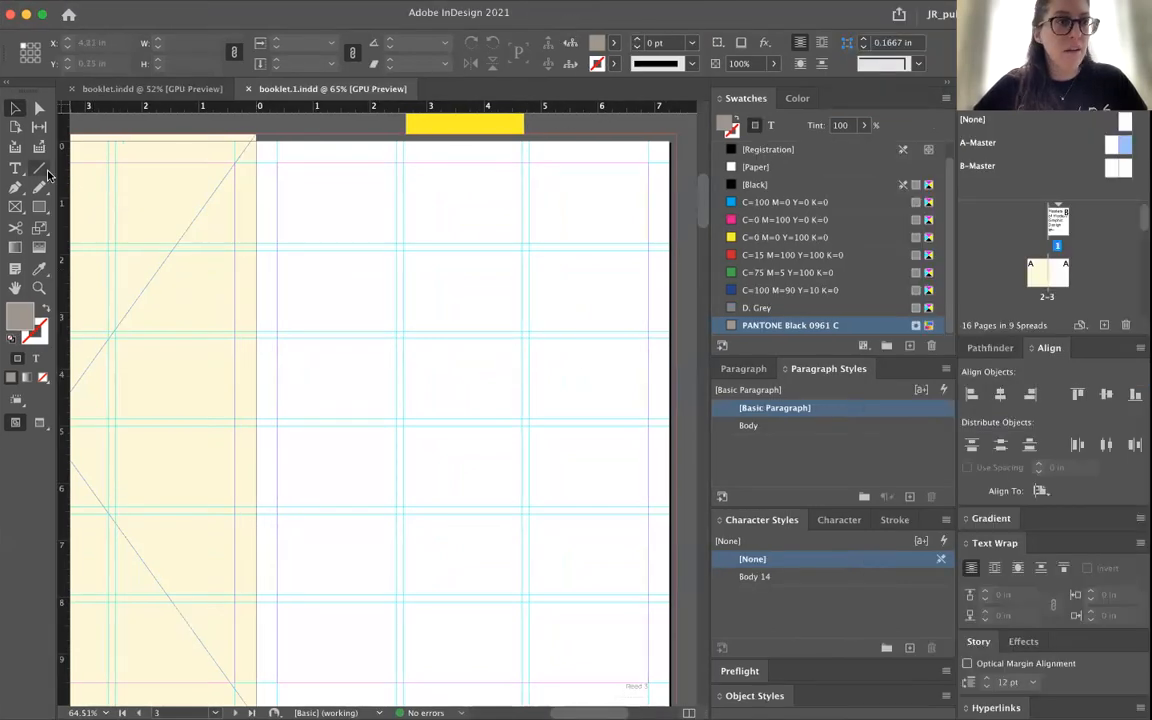
left_click(140, 168)
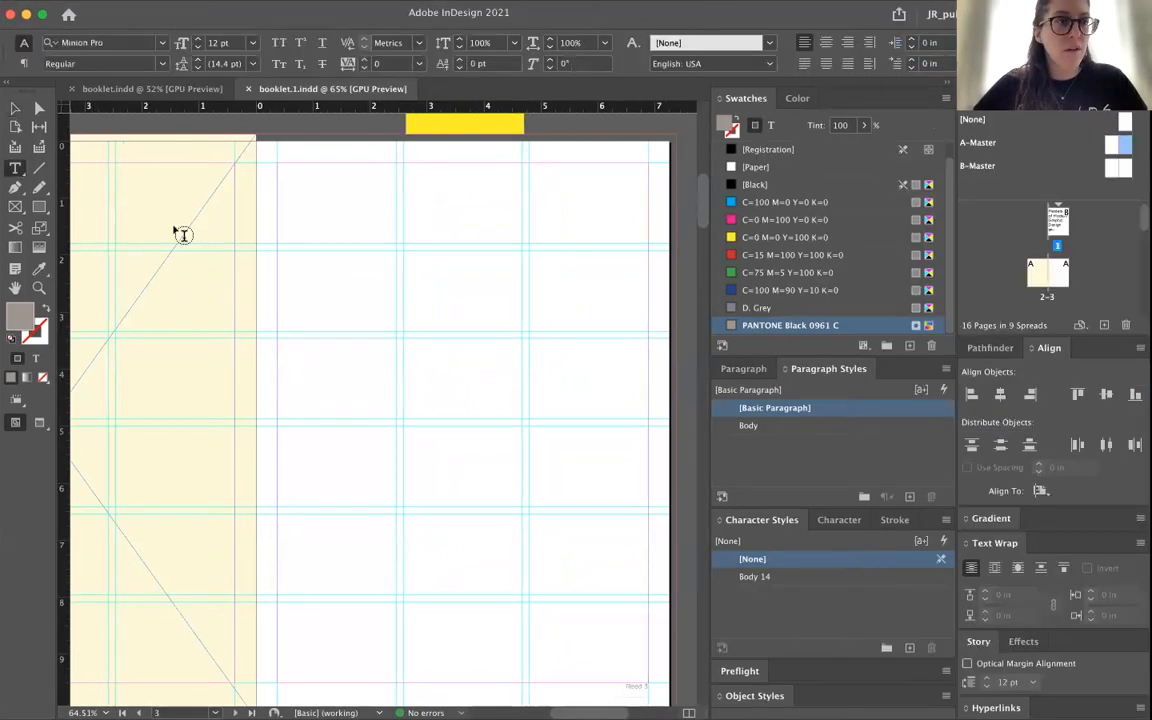
scroll(370, 380, "down", 2)
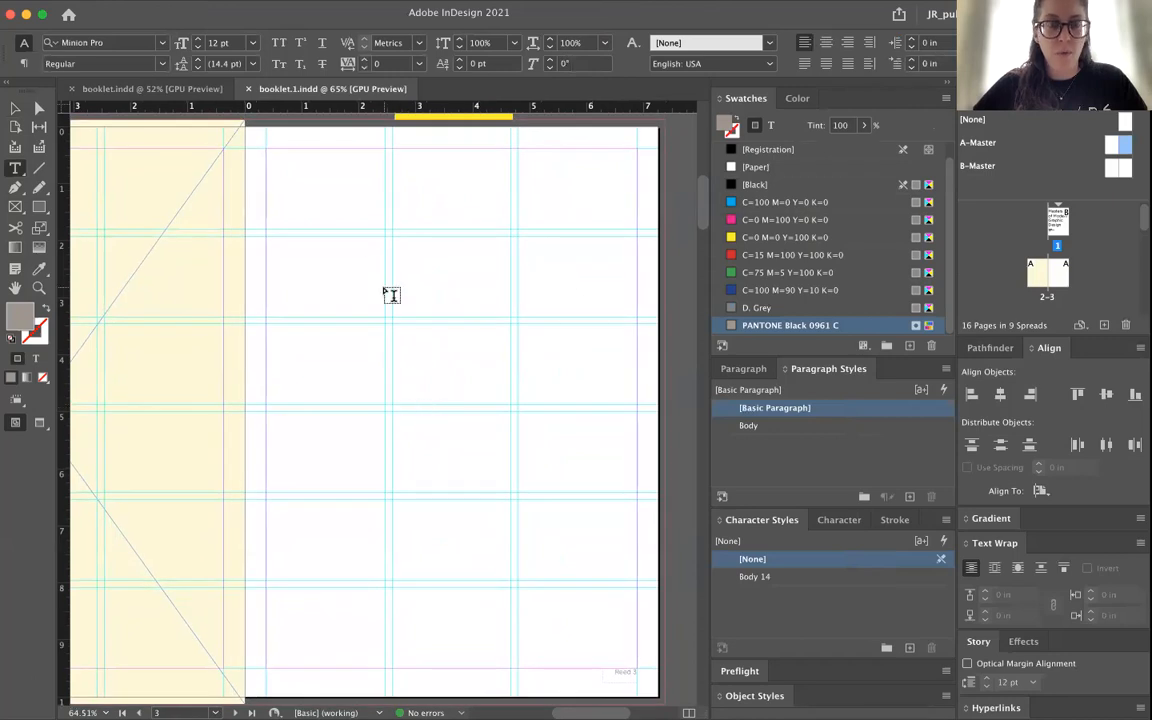
left_click_drag(431, 285, 636, 656)
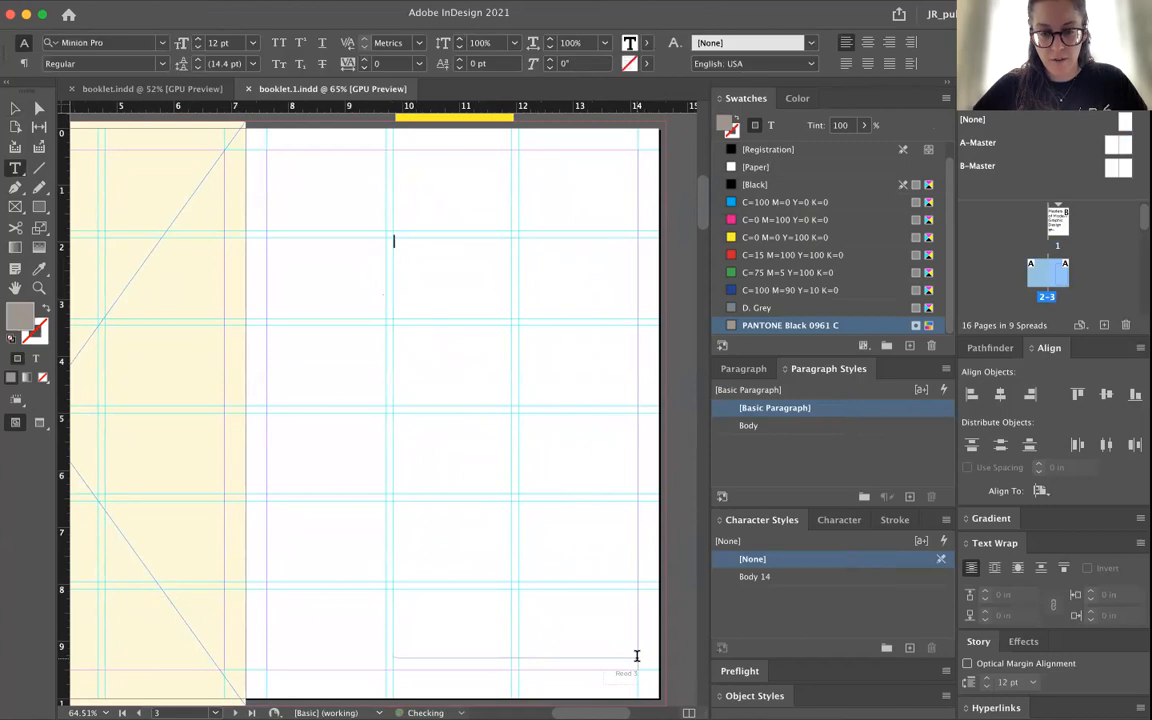
- Apply the Body paragraph style to the new page 3 text frame and fill it with placeholder text
left_click(776, 428)
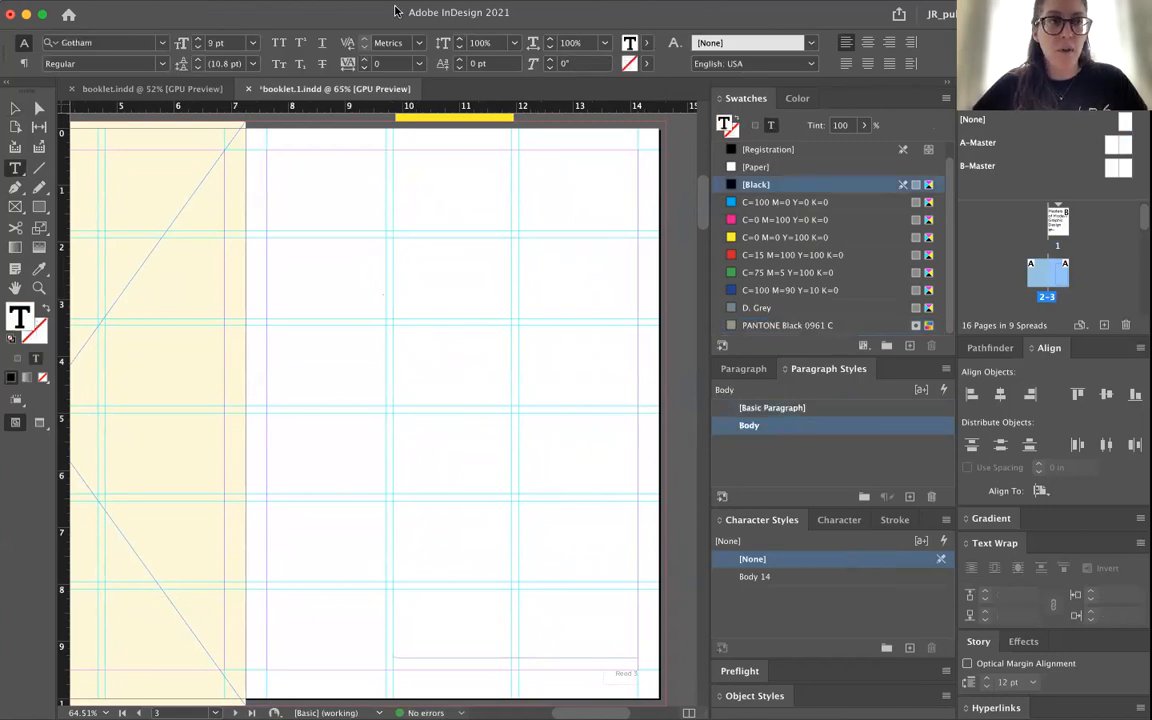
left_click(200, 8)
mouse_move(231, 8)
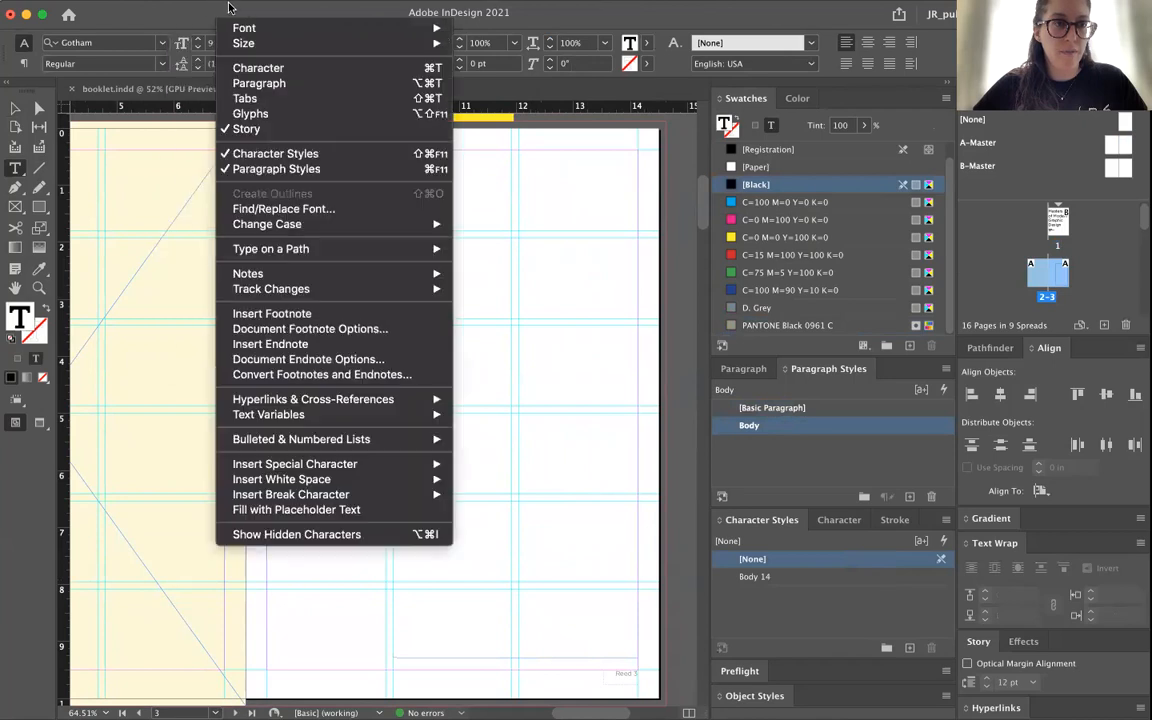
mouse_move(310, 494)
mouse_move(325, 468)
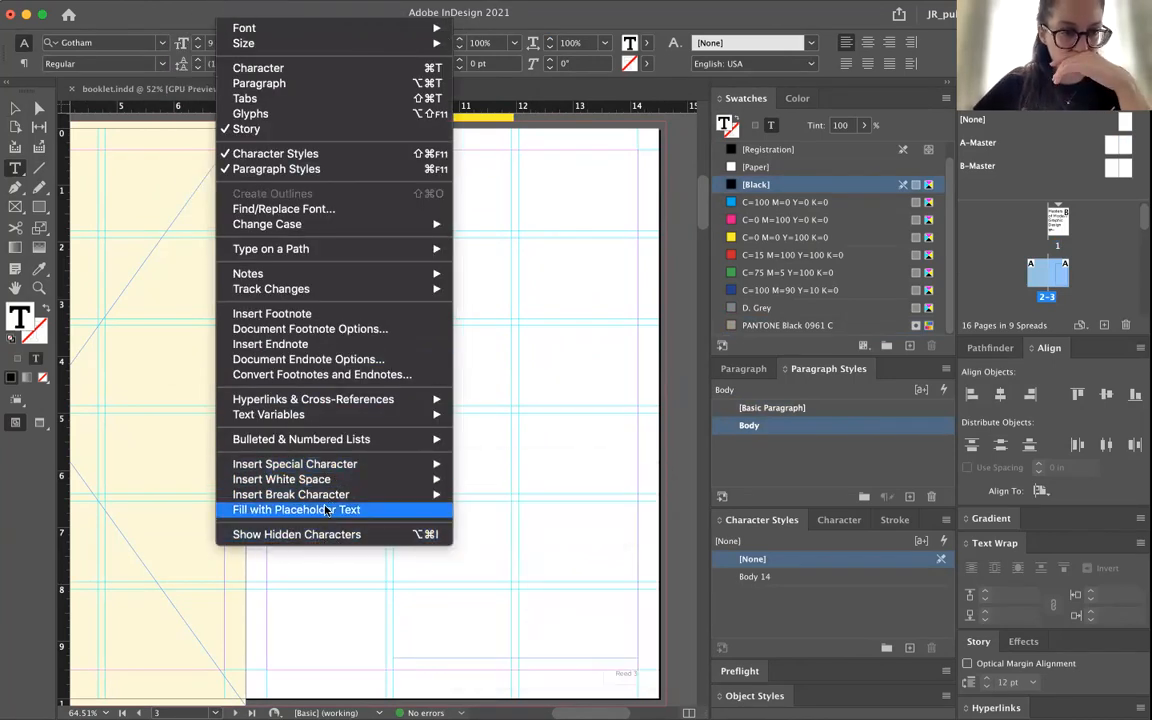
left_click(325, 510)
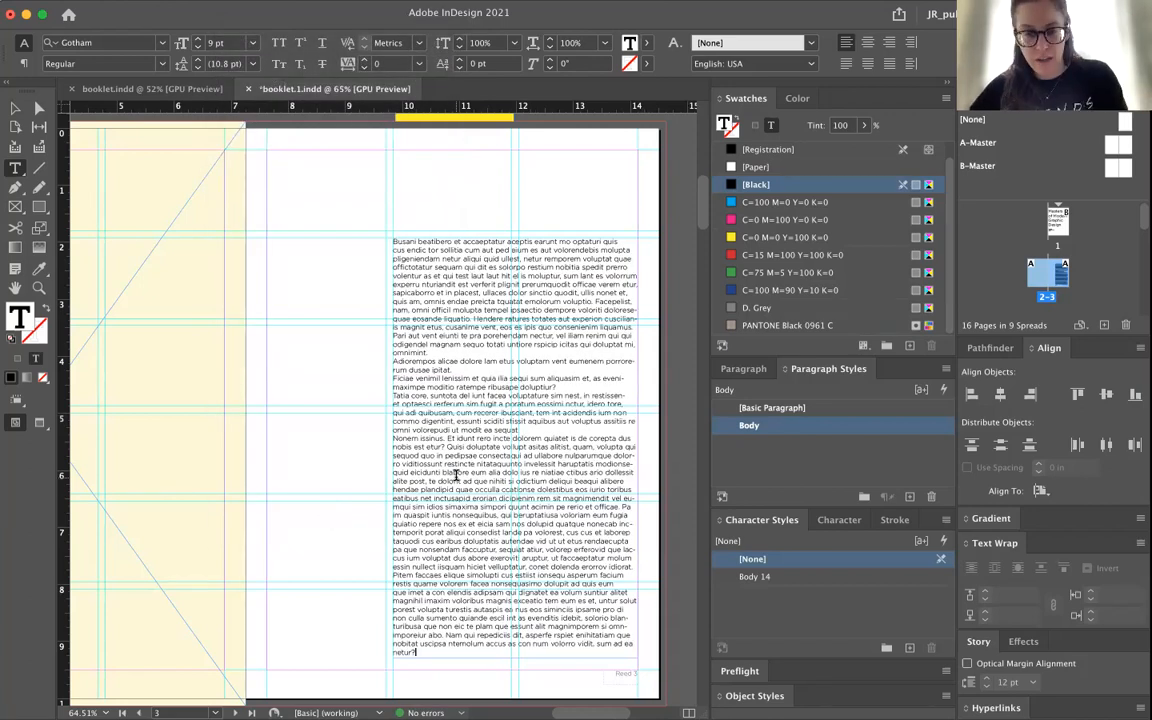
- Remove the opening words of the placeholder paragraph starting "Nonem issinus" and leave an empty line above the remaining text
left_click(535, 433)
key("Return")
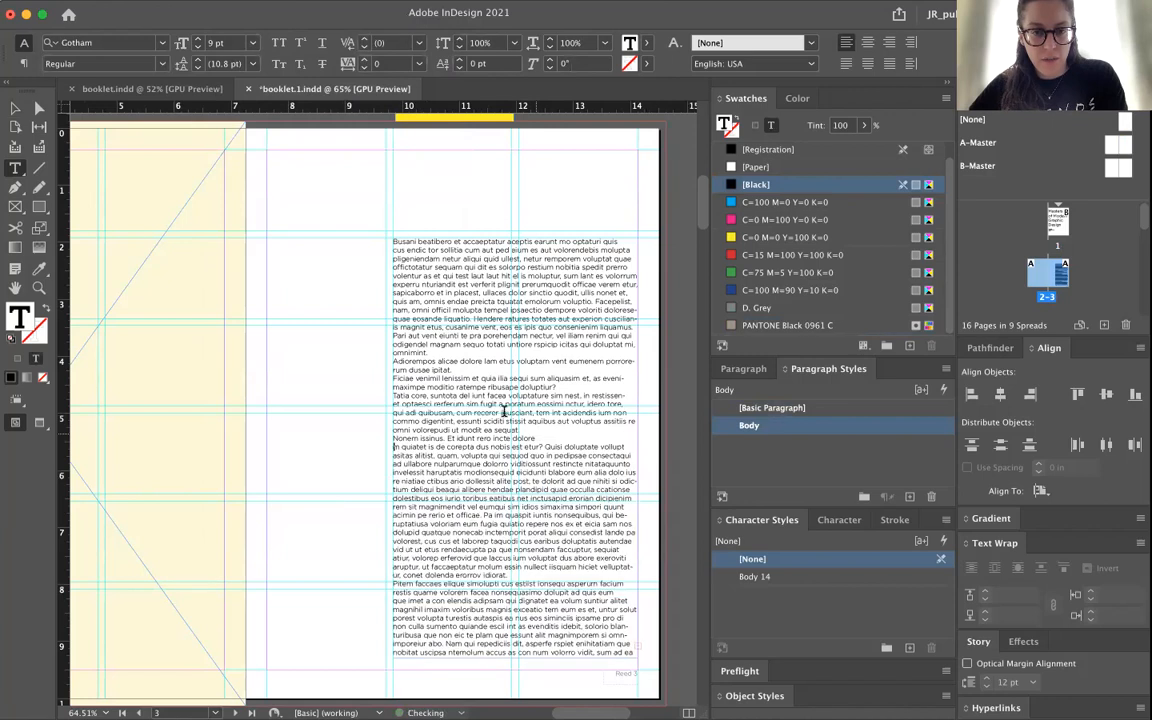
key("Return")
left_click_drag(537, 438, 386, 437)
key("BackSpace")
key("BackSpace")
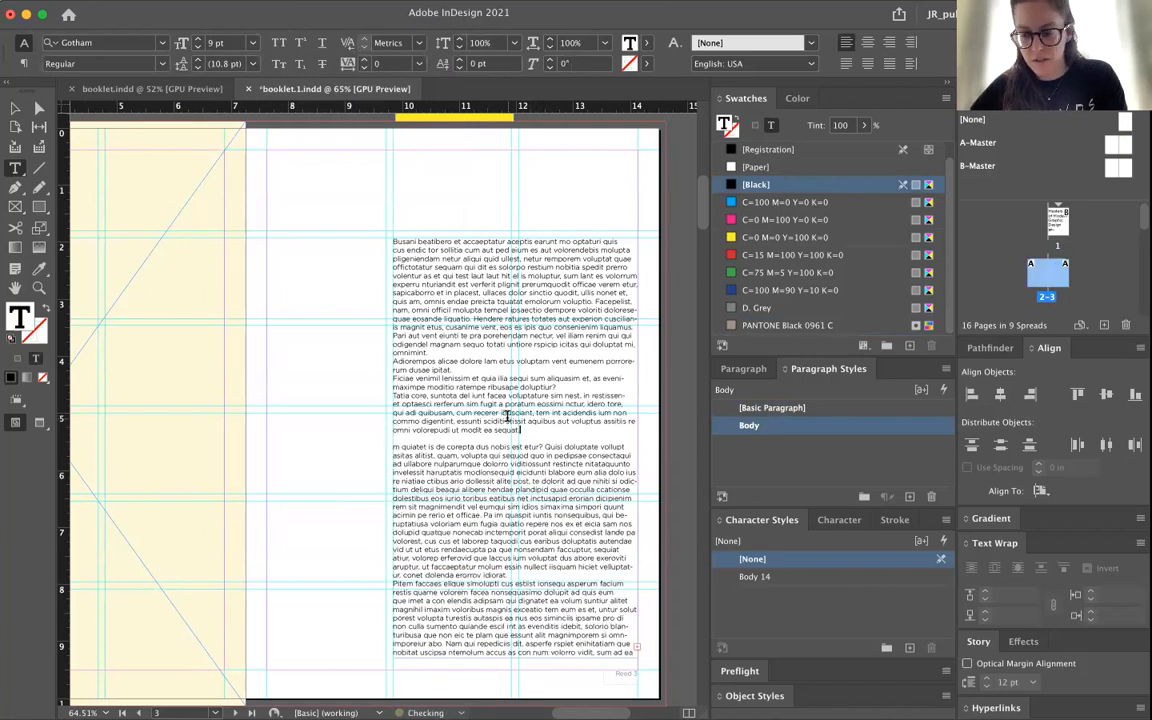
- Insert an empty line between each of the remaining placeholder paragraphs on page 3
left_click(568, 386)
key("Return")
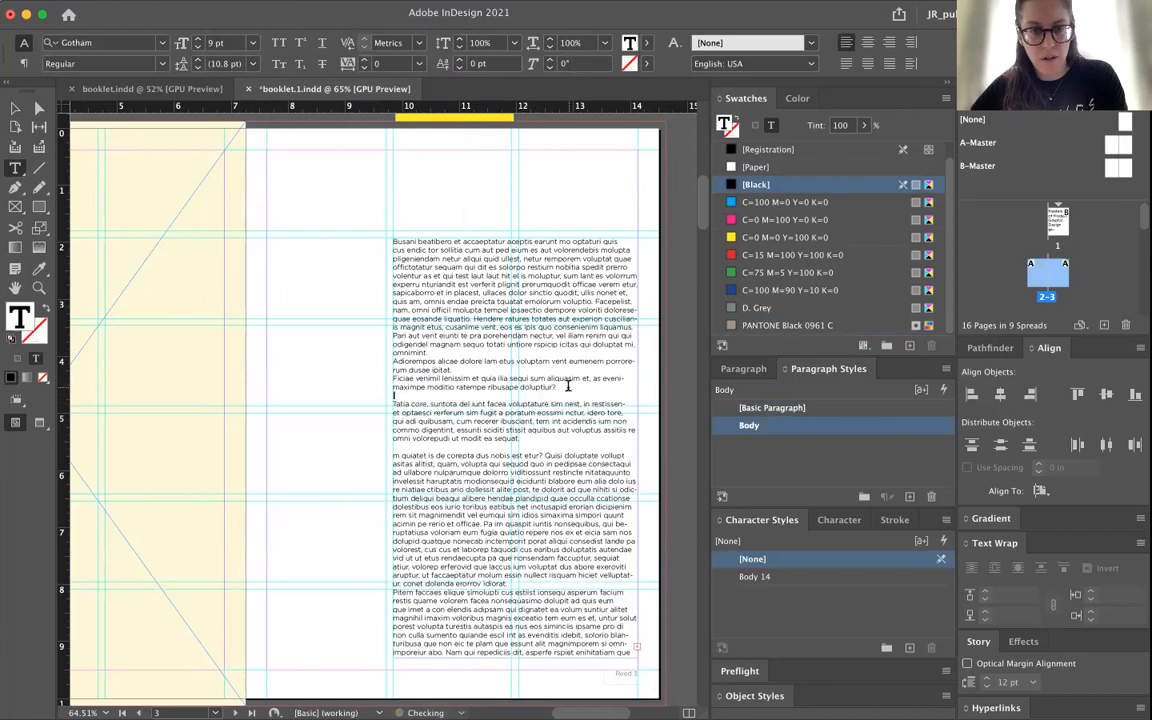
left_click(462, 370)
key("Return")
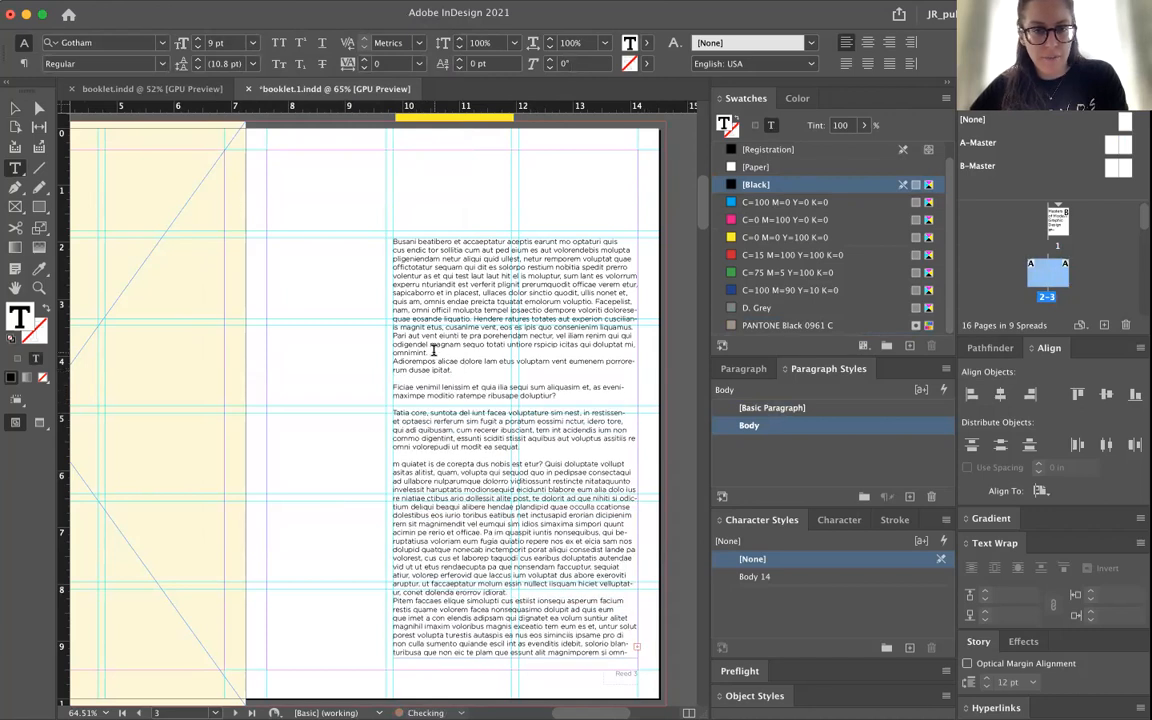
left_click(433, 351)
key("Return")
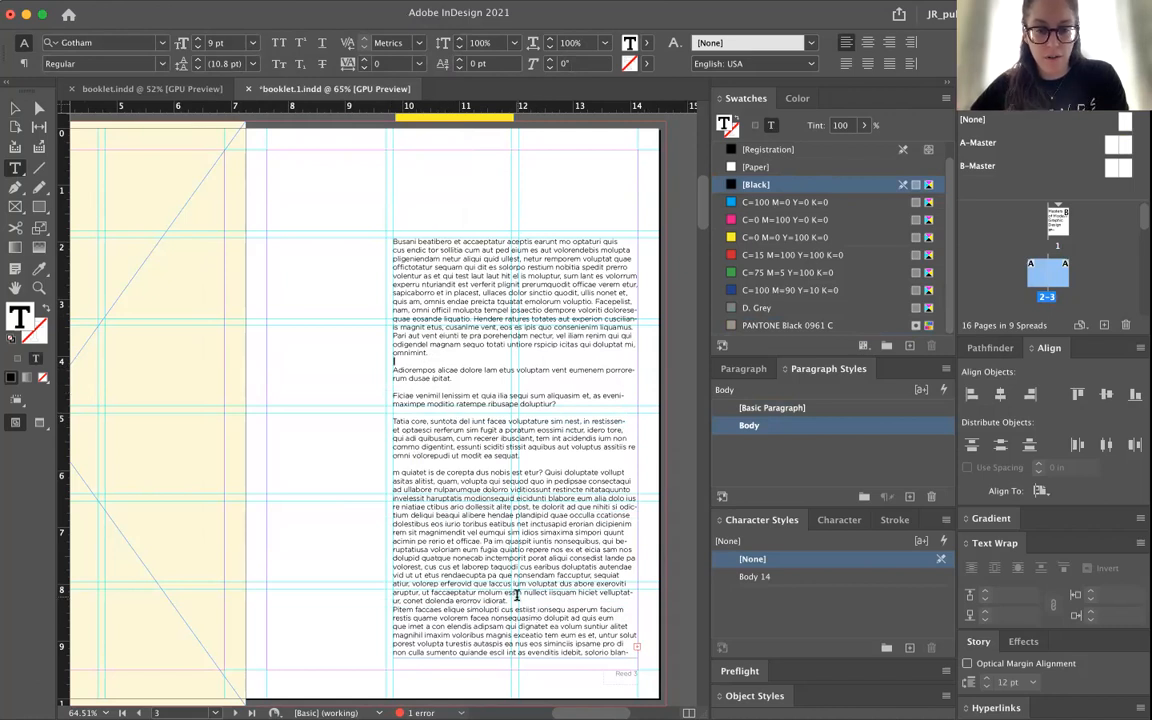
left_click(517, 596)
key("Return")
- Extend the text frame's lower edge to the page's bottom margin, making it 7.5833 in high, and deselect it
left_click(16, 108)
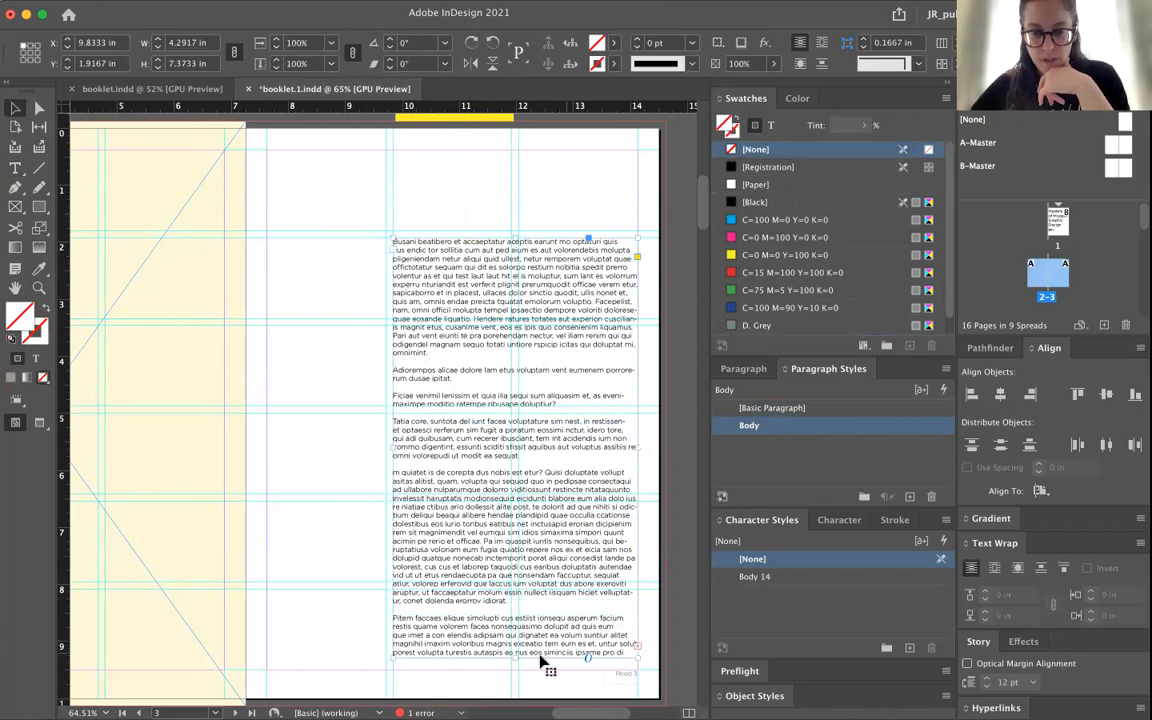
left_click_drag(510, 660, 525, 670)
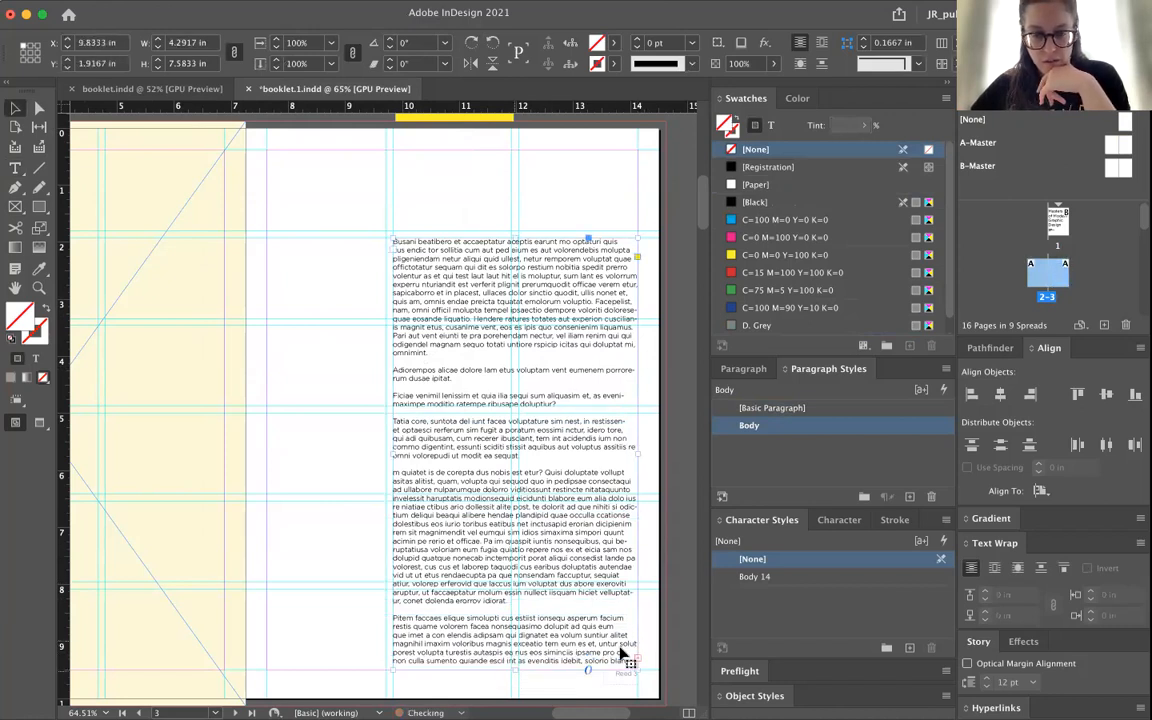
left_click(656, 656)
- Check the body text layout on page 3 in preview without guides, and return to the normal view
key("w")
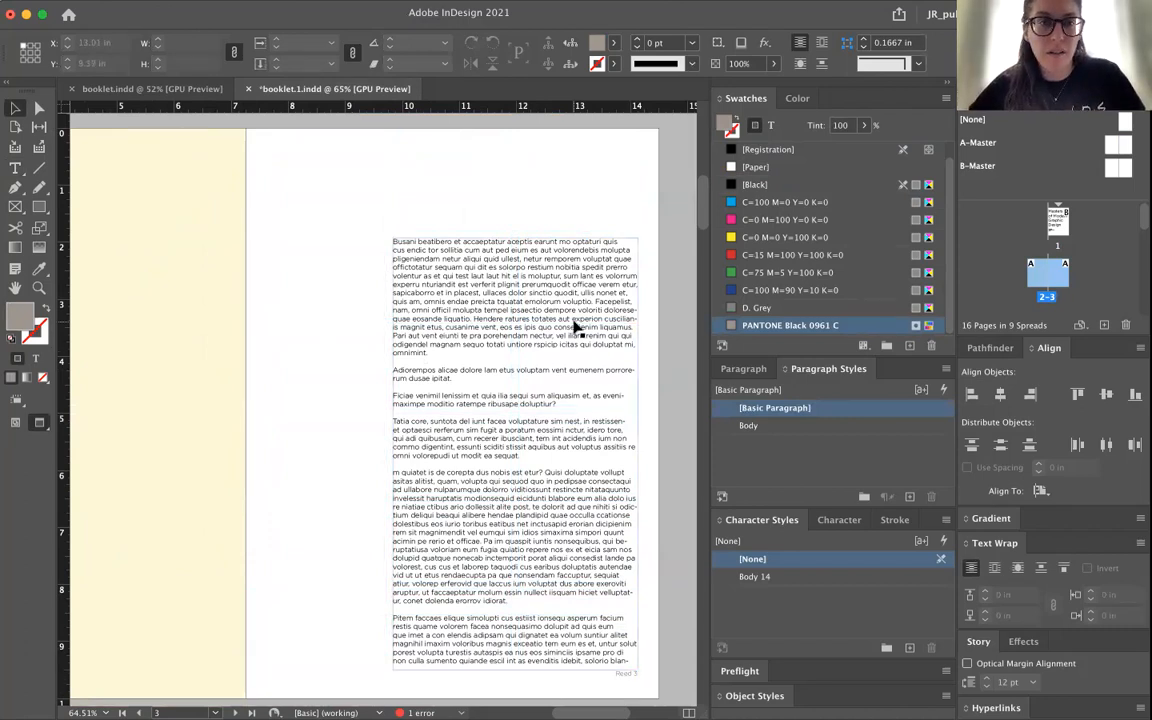
scroll(557, 441, "left", 5)
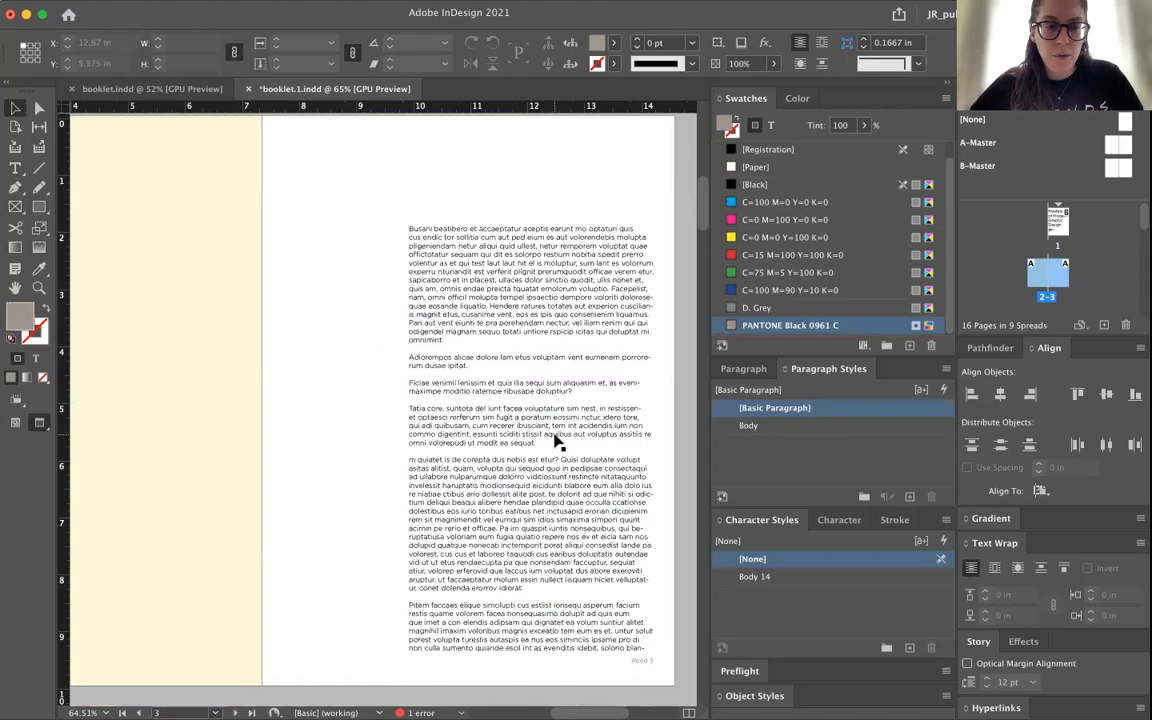
scroll(557, 441, "right", 3)
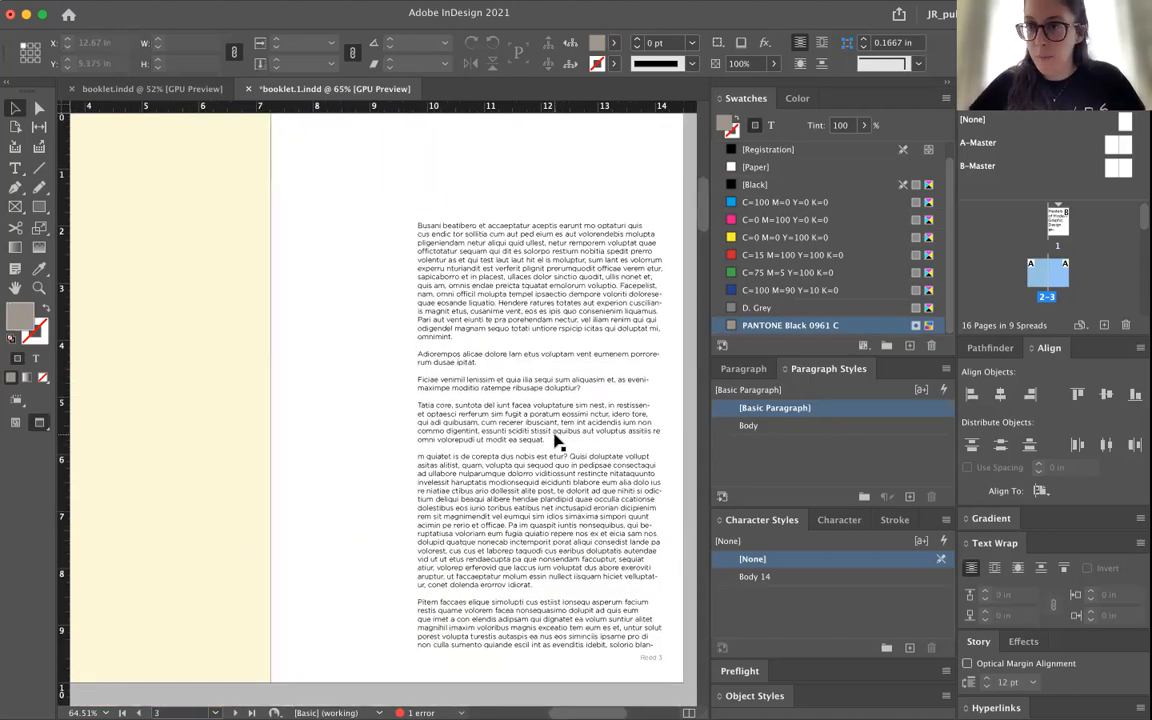
scroll(557, 464, "up", 2)
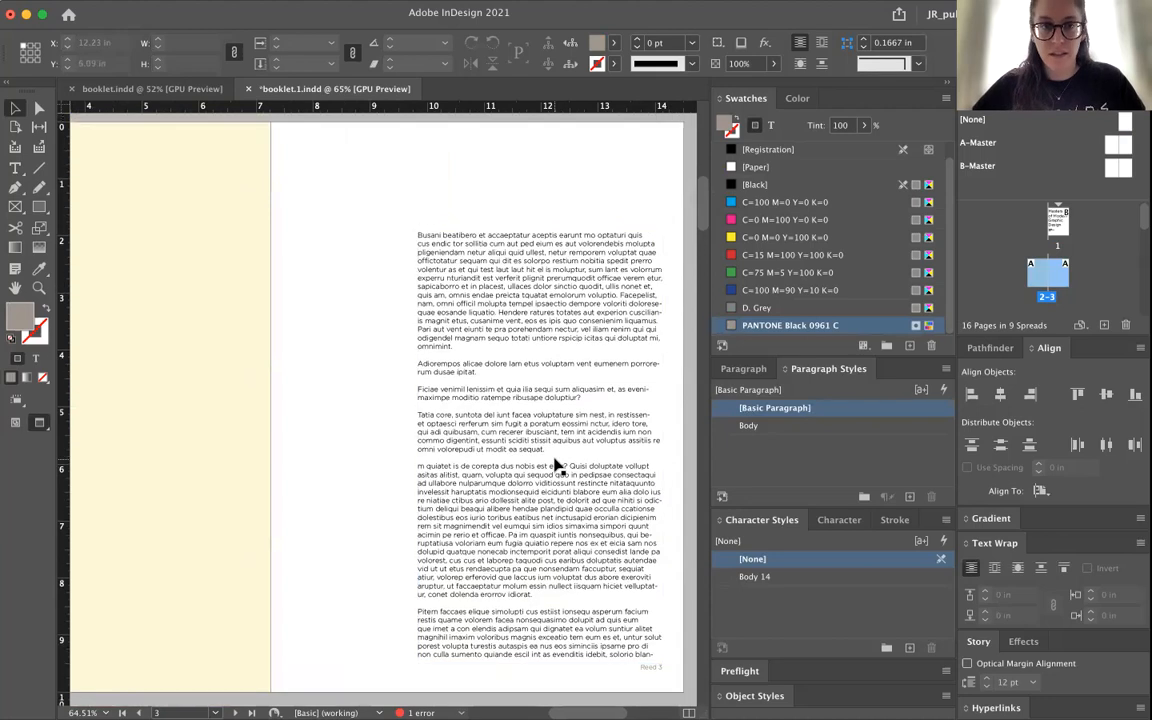
key("w")
scroll(557, 466, "up", 3)
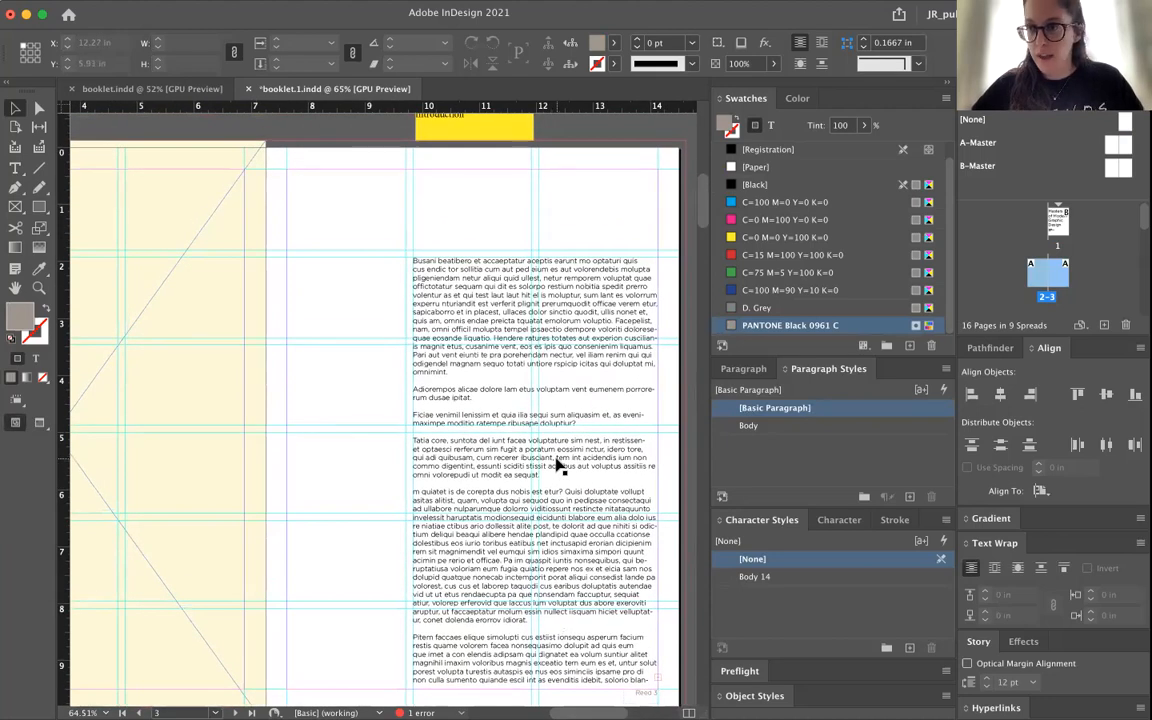
- Inspect the page 3 body text at 100% zoom in preview without guides, and return to the normal view
scroll(557, 466, "down", 2)
scroll(557, 466, "right", 1)
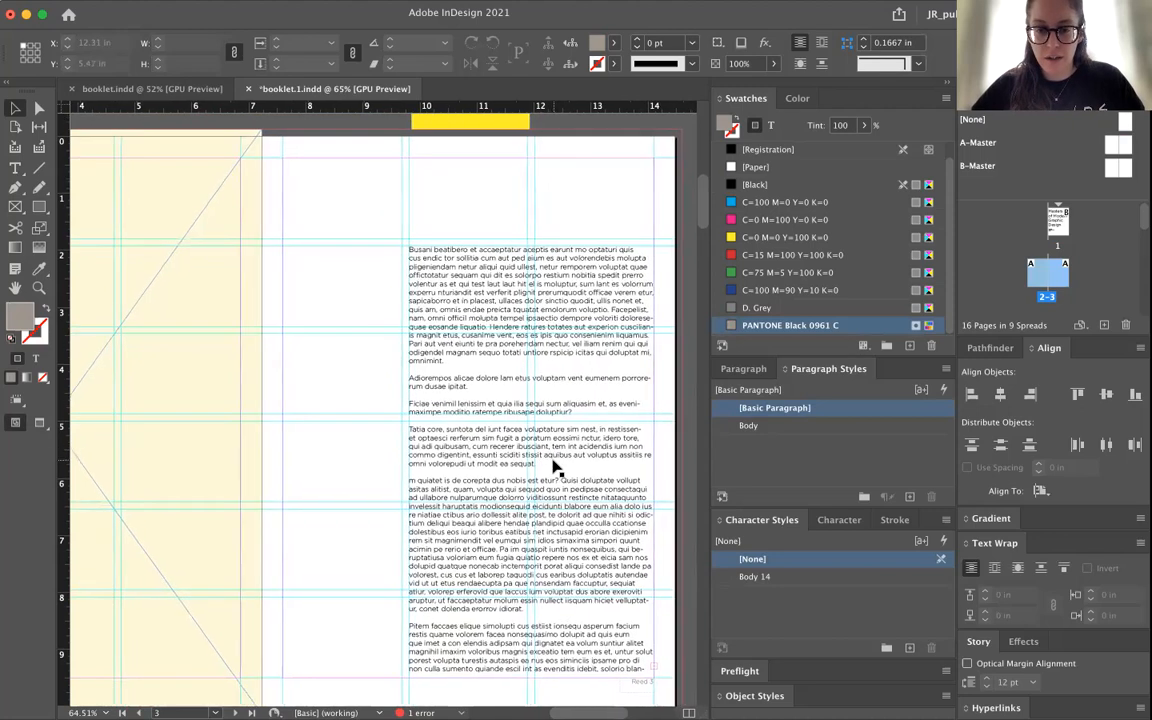
key("w")
key("w")
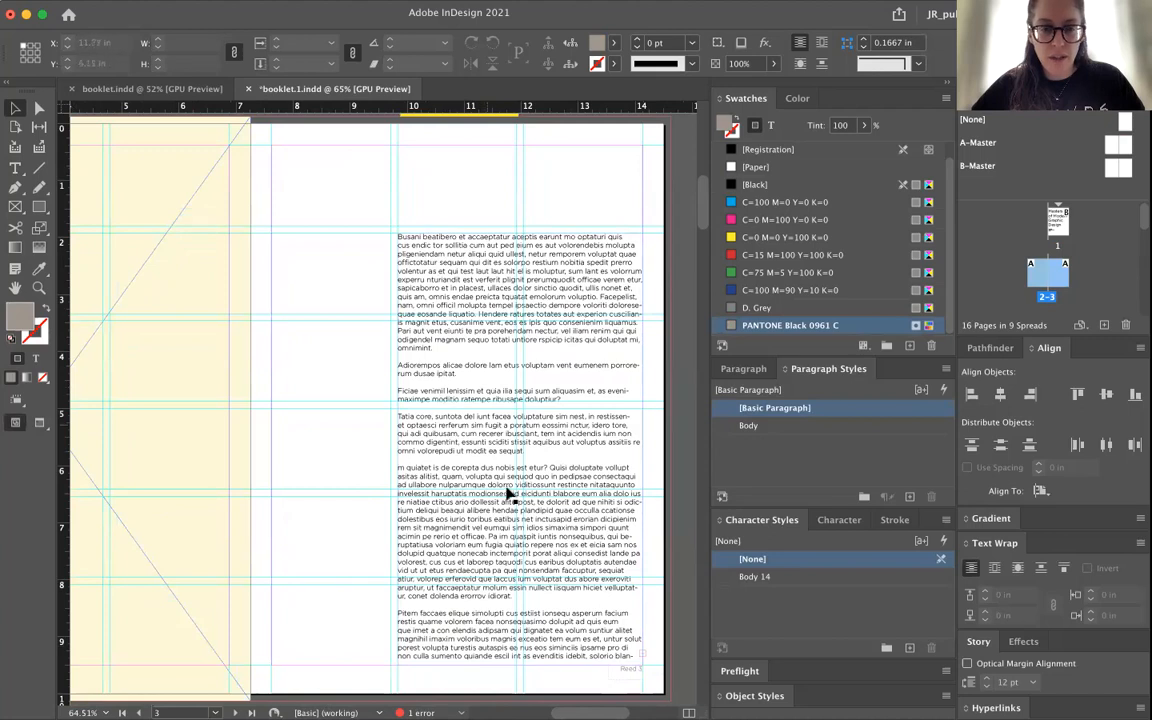
key("super+1")
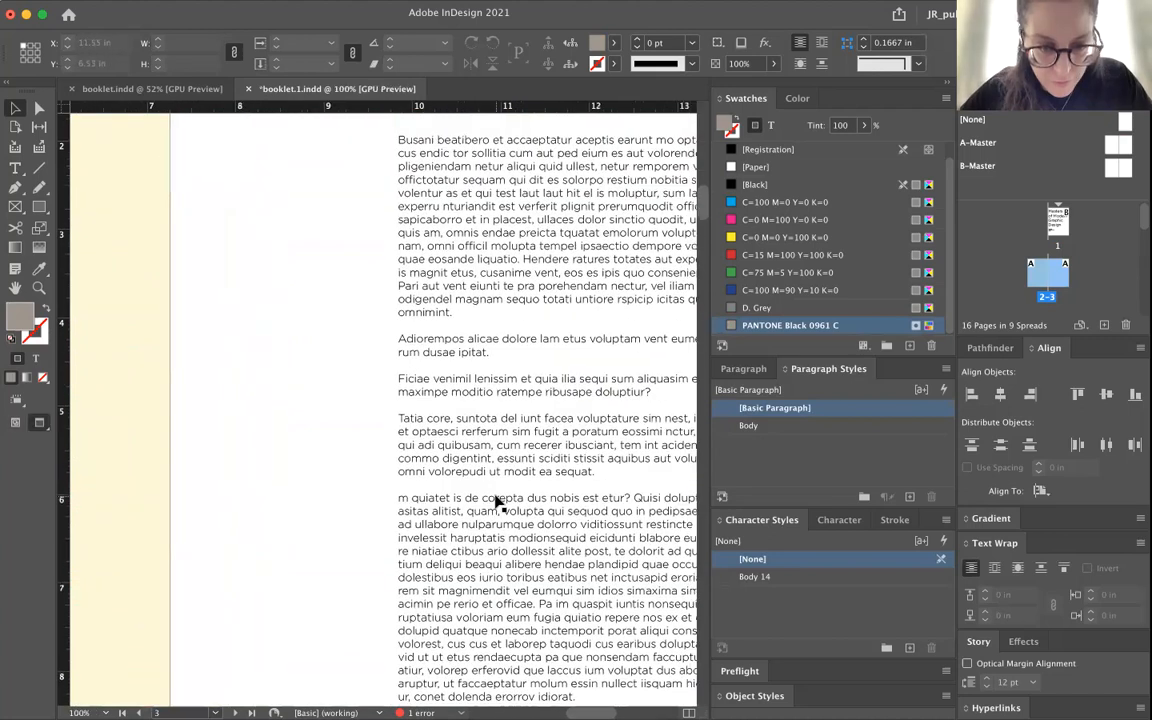
scroll(497, 503, "down", 2)
scroll(497, 503, "right", 2)
scroll(497, 504, "down", 3)
scroll(497, 504, "right", 3)
scroll(497, 505, "up", 6)
scroll(500, 505, "left", 1)
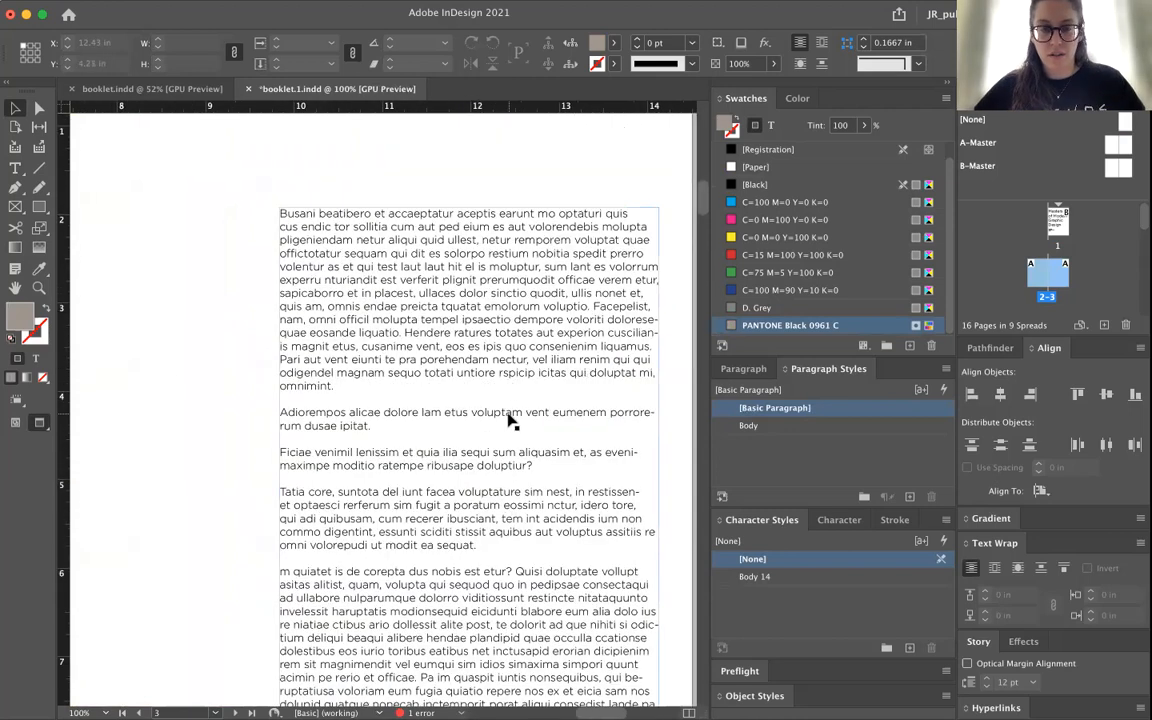
scroll(510, 422, "down", 3)
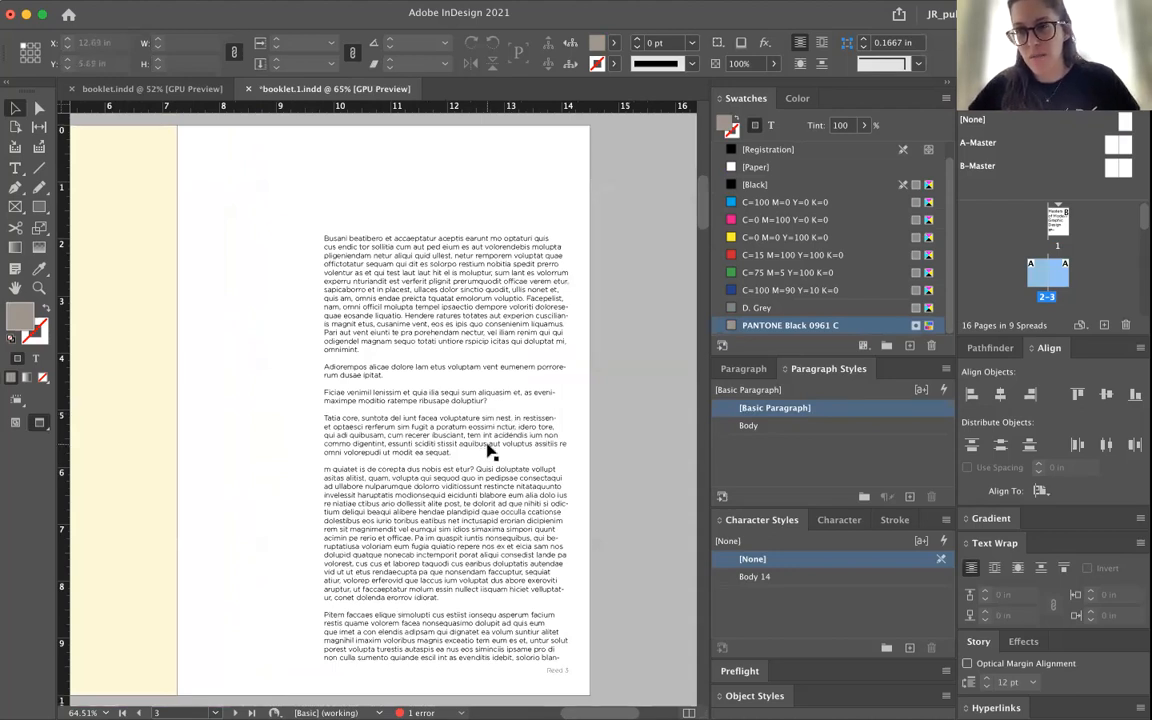
key("w")
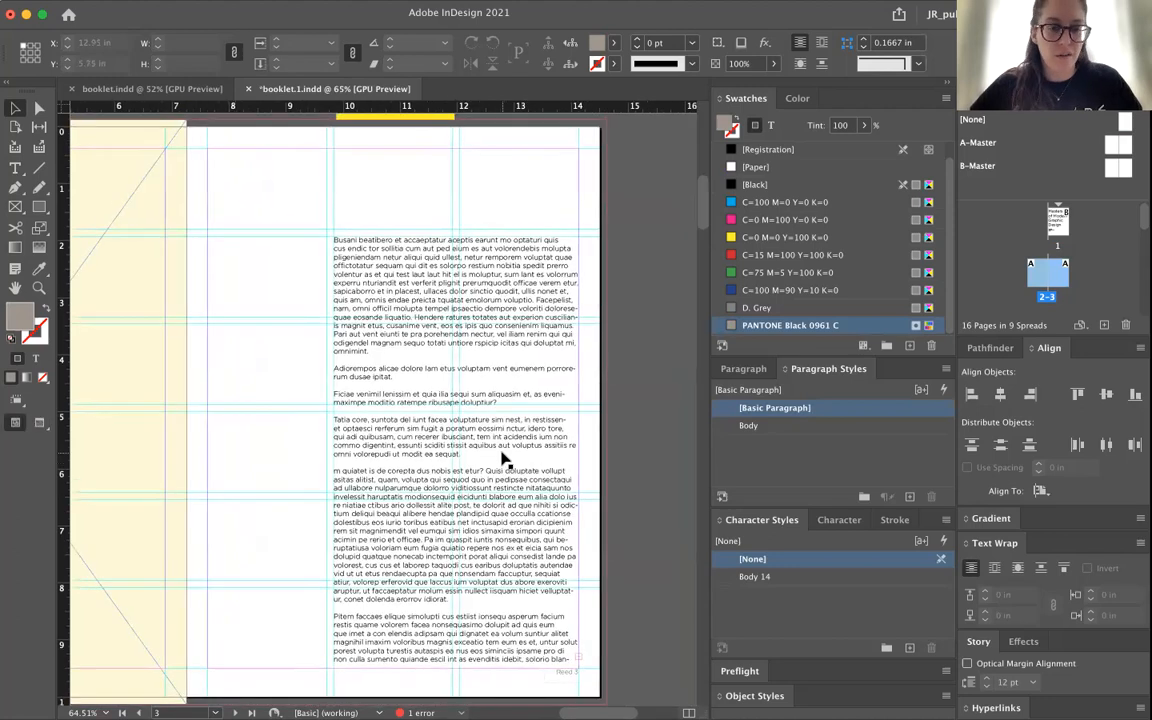
- Select all the body text on page 3 to check its type size and leading, deselect it, and preview the page without guides
scroll(503, 458, "left", 3)
scroll(503, 458, "up", 1)
scroll(503, 458, "down", 2)
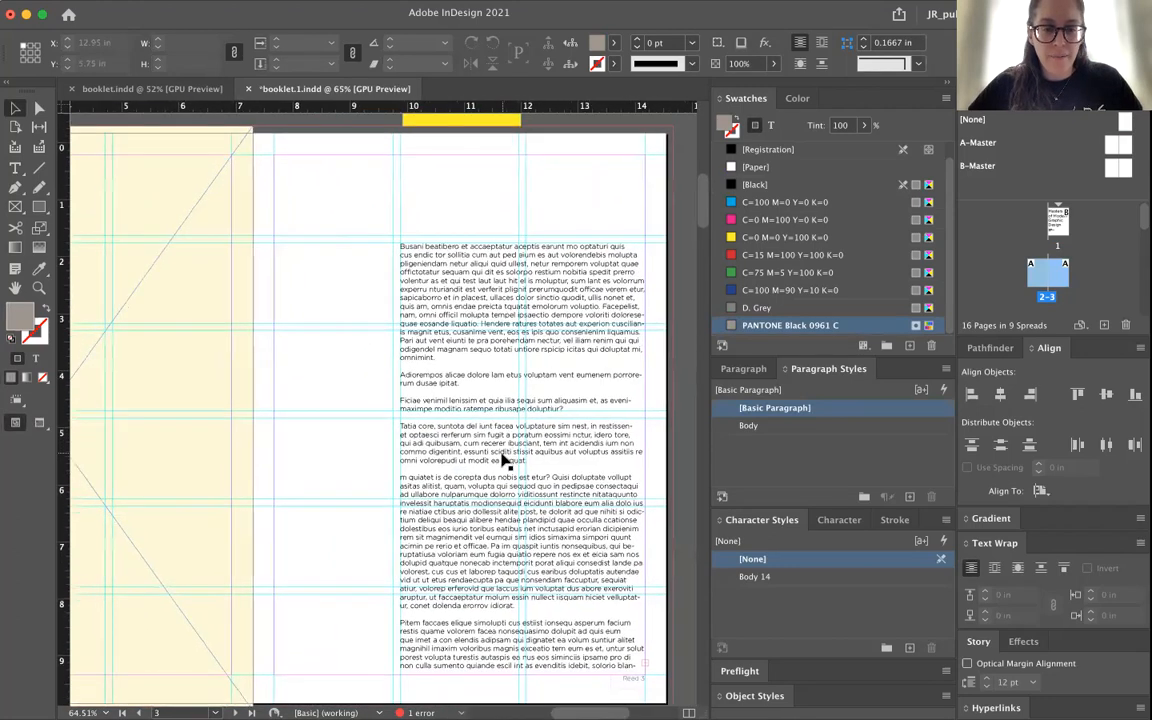
double_click(438, 442)
key("super+a")
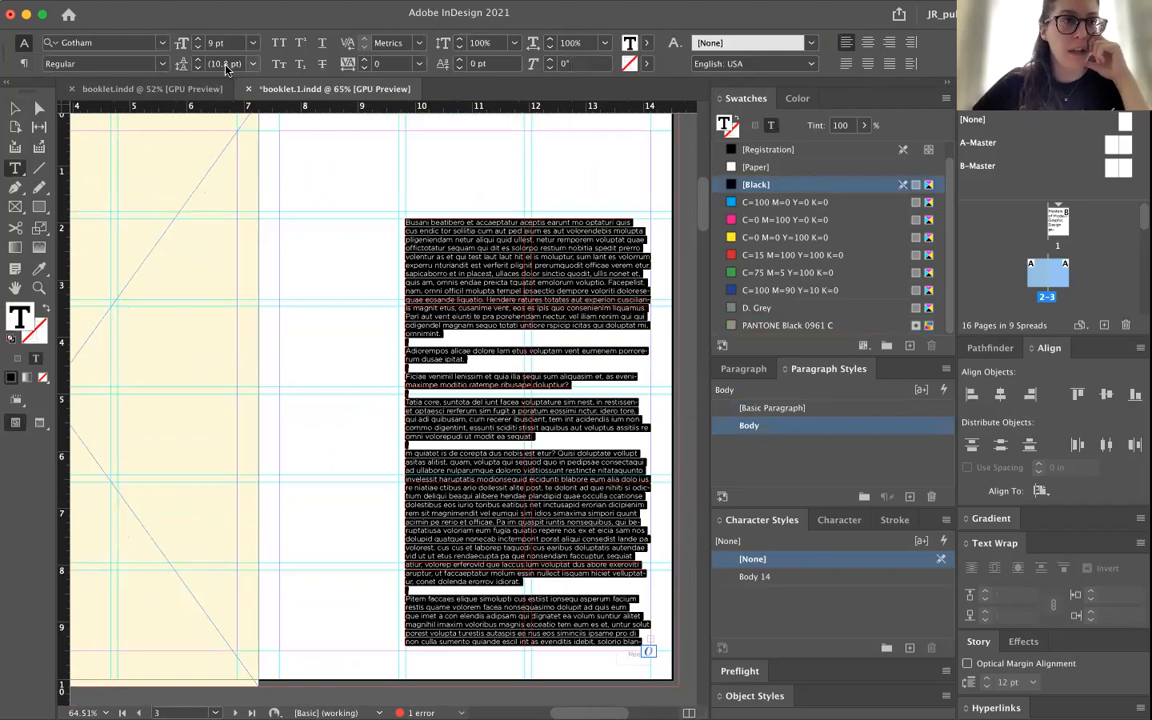
left_click(15, 107)
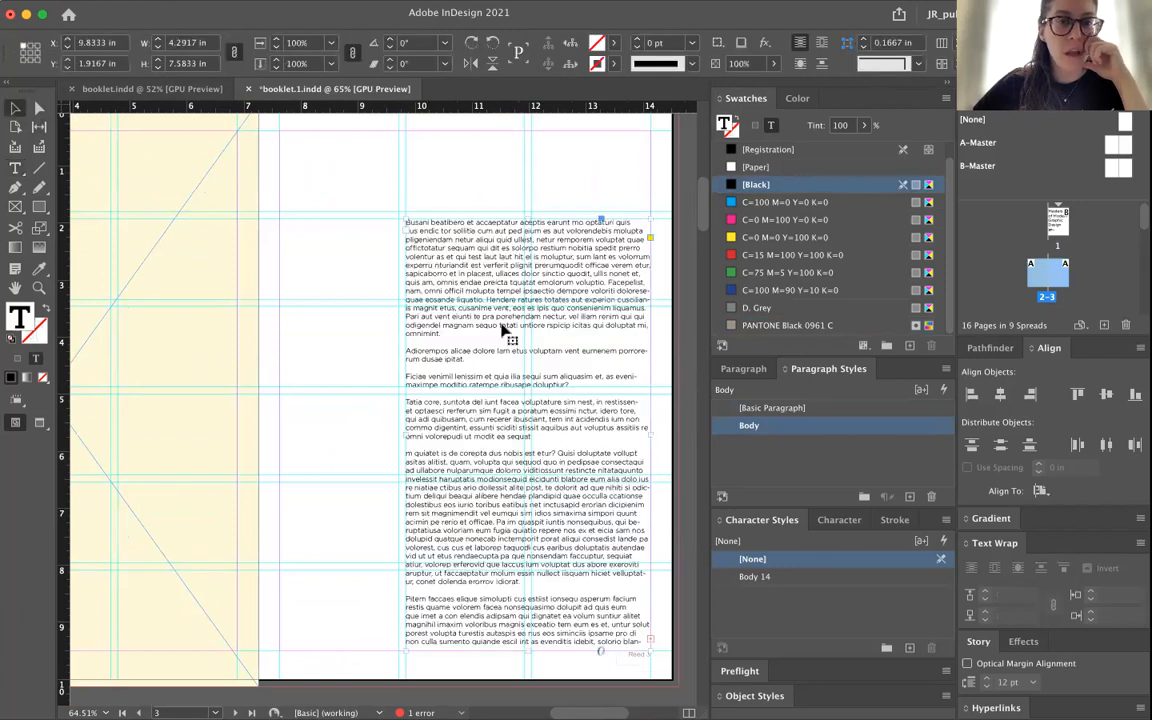
left_click(373, 345)
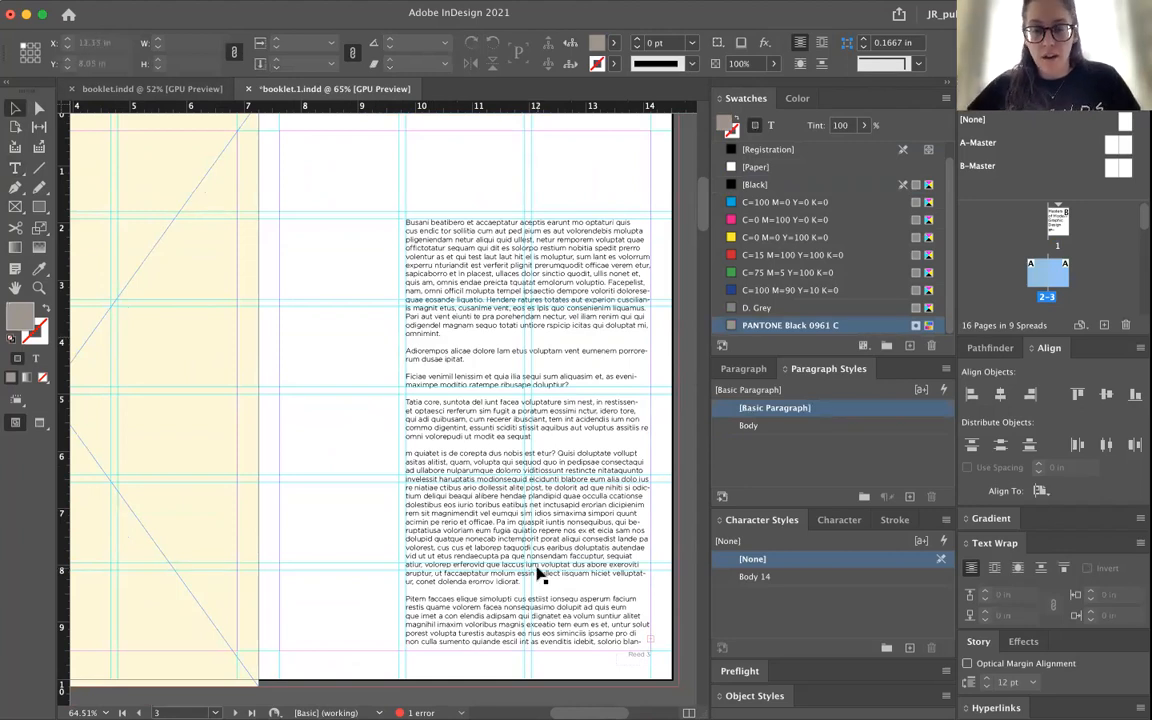
key("w")
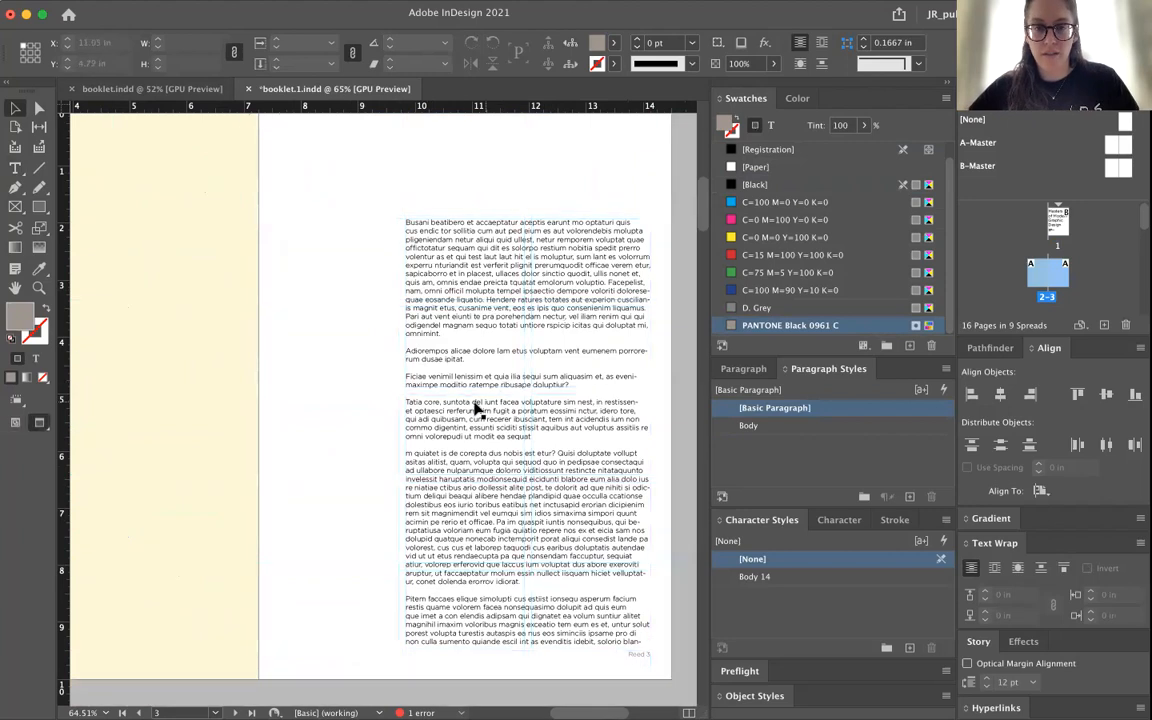
key("w")
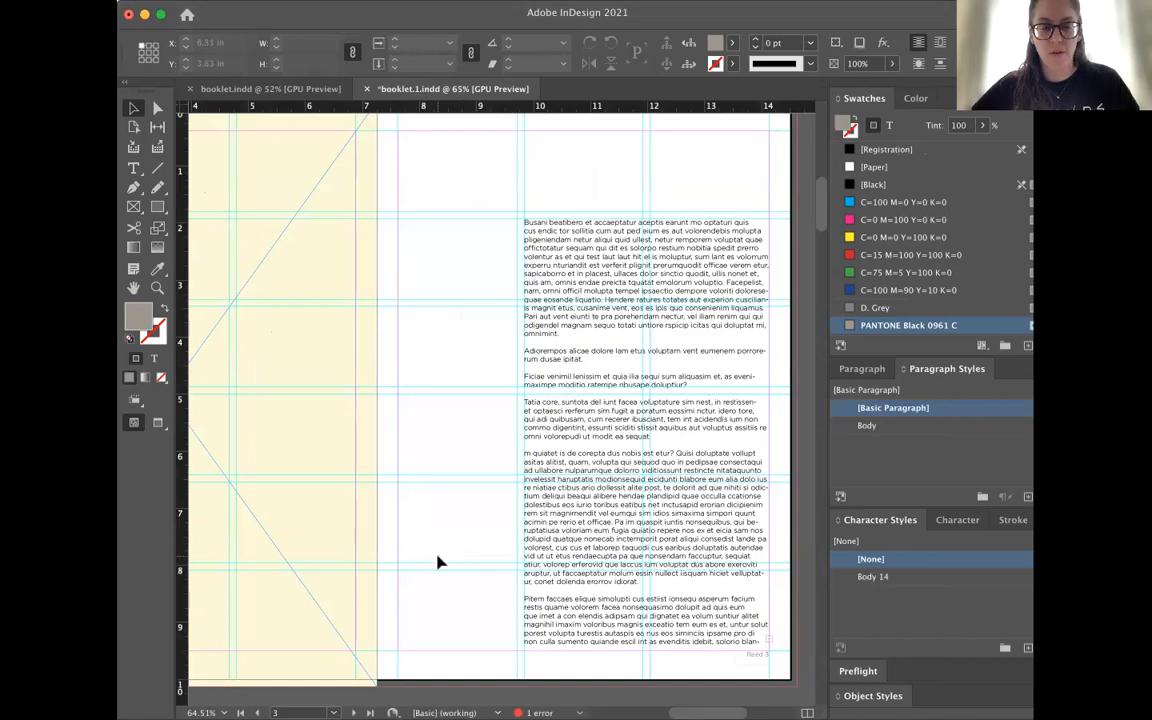
- Draw a text frame over the third column of page 4 from margin to margin, with the Body paragraph style and placeholder text
scroll(437, 560, "down", 10)
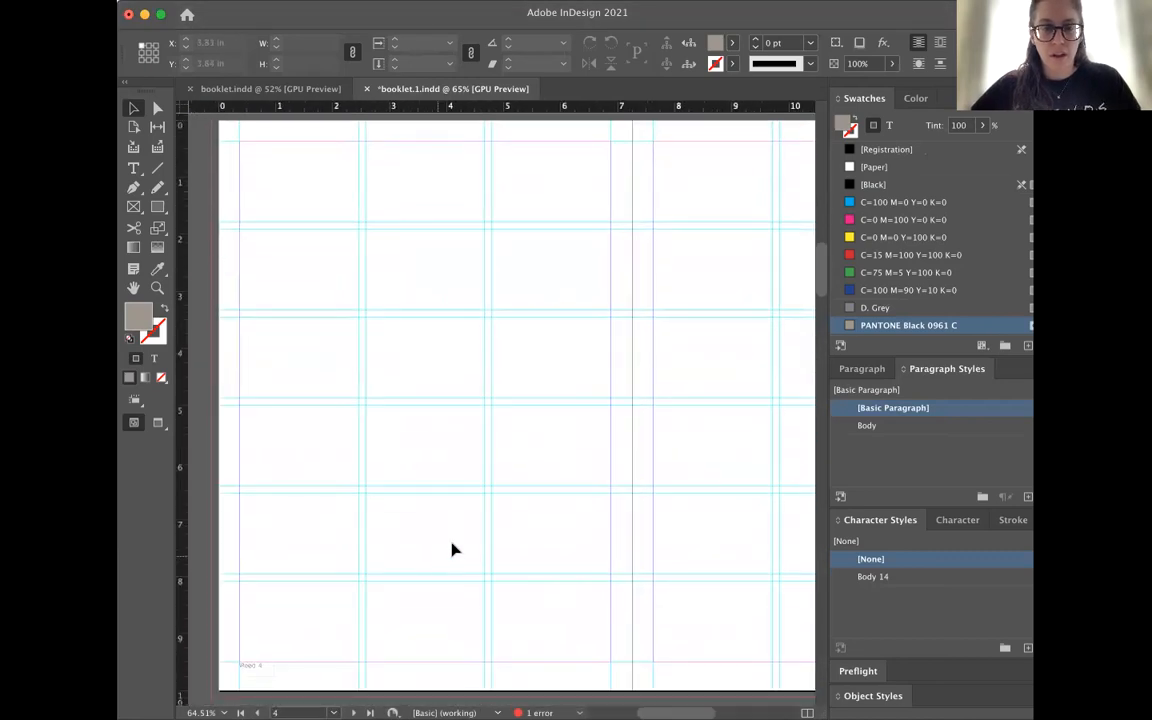
left_click(133, 168)
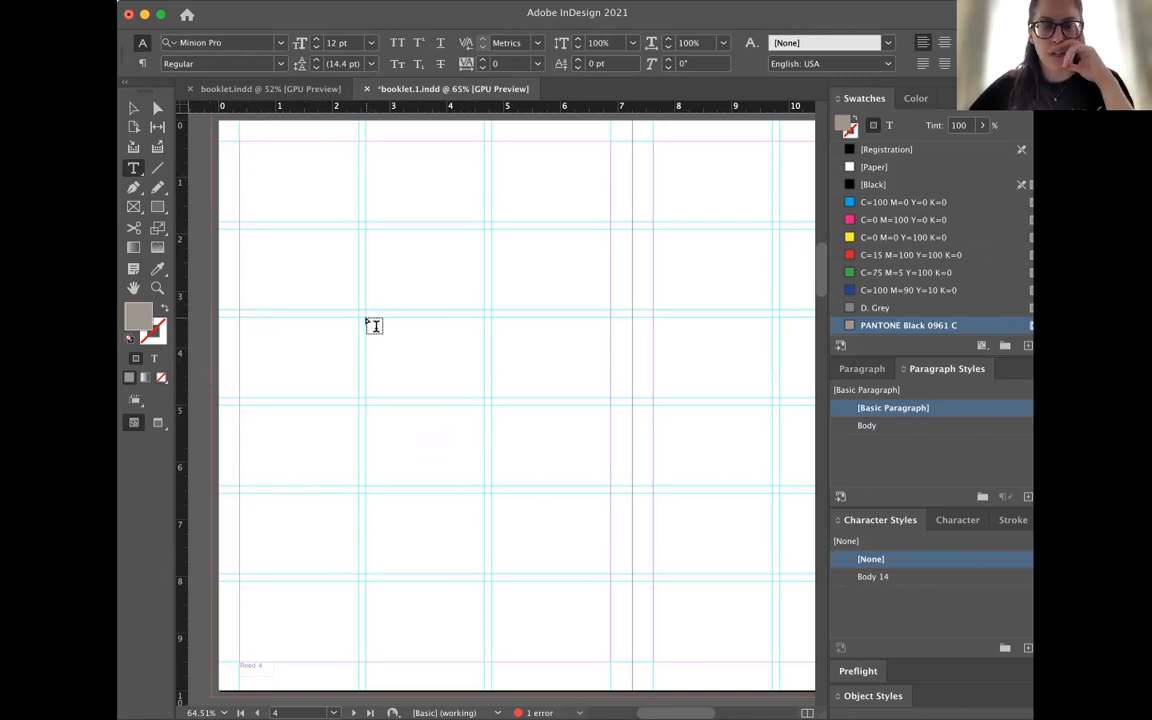
left_click_drag(500, 147, 607, 659)
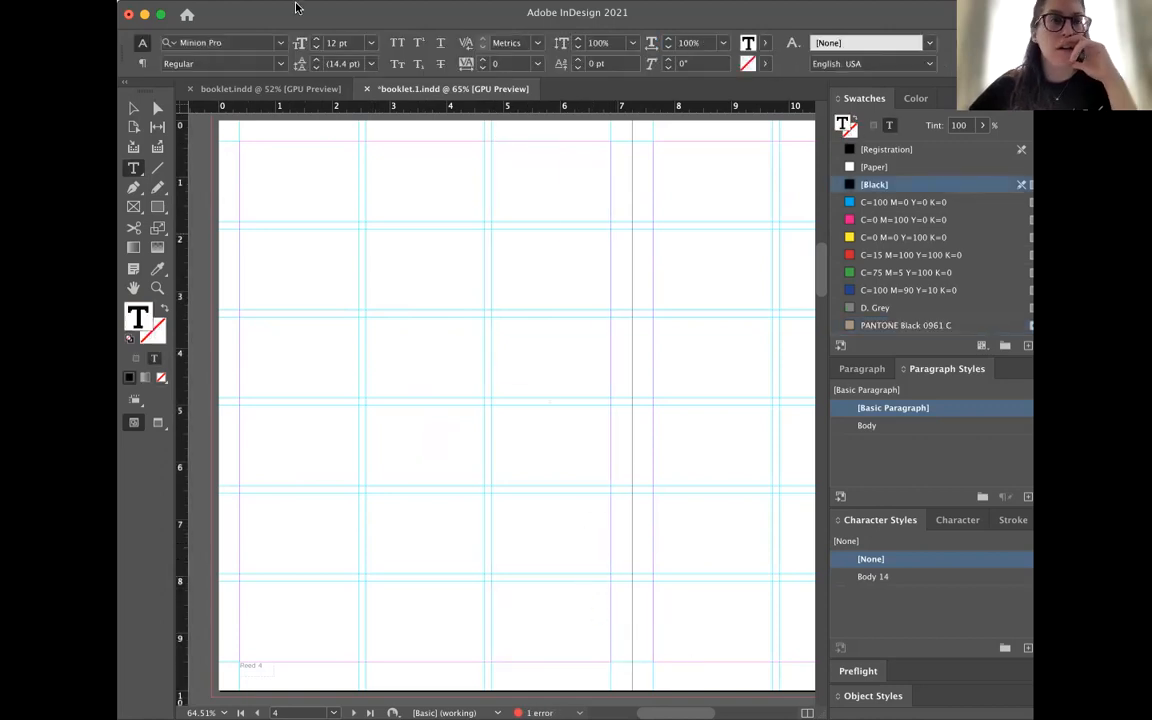
left_click(866, 427)
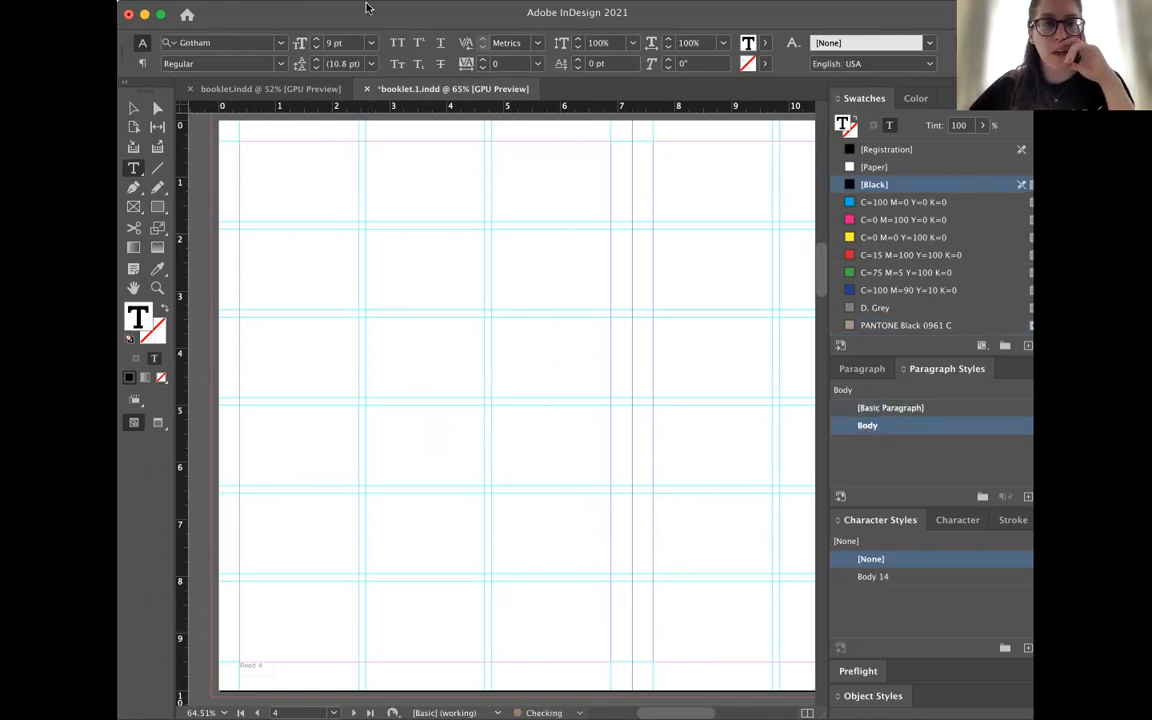
left_click(137, 3)
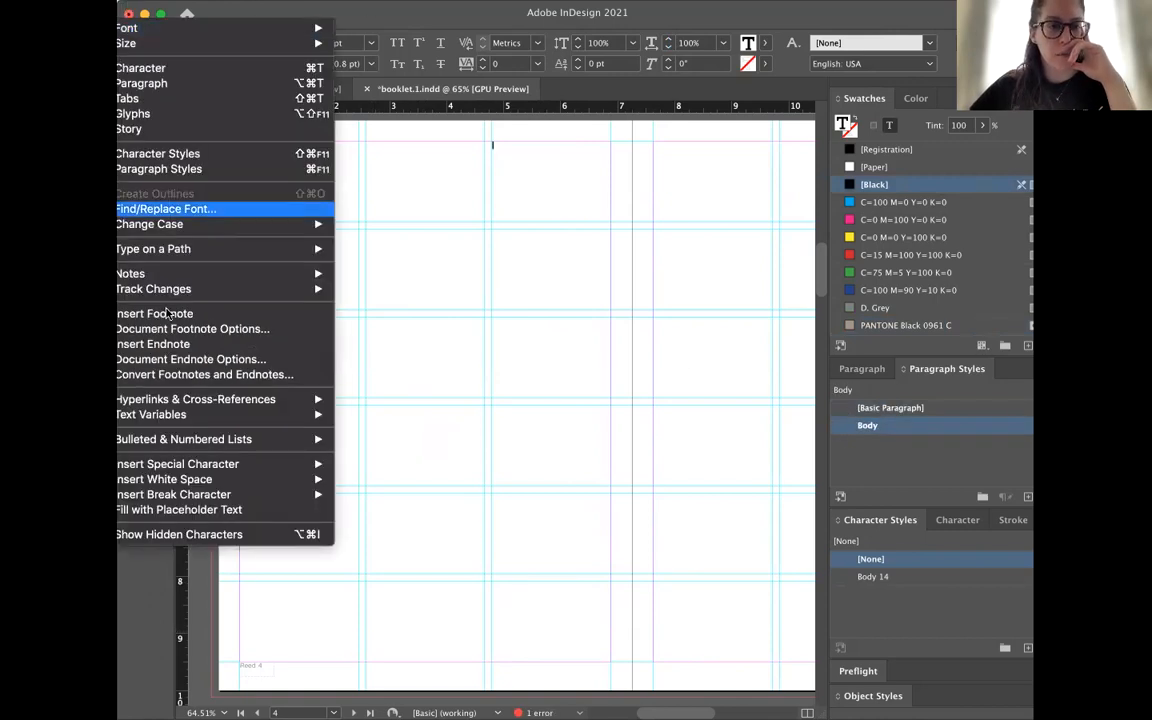
left_click(236, 512)
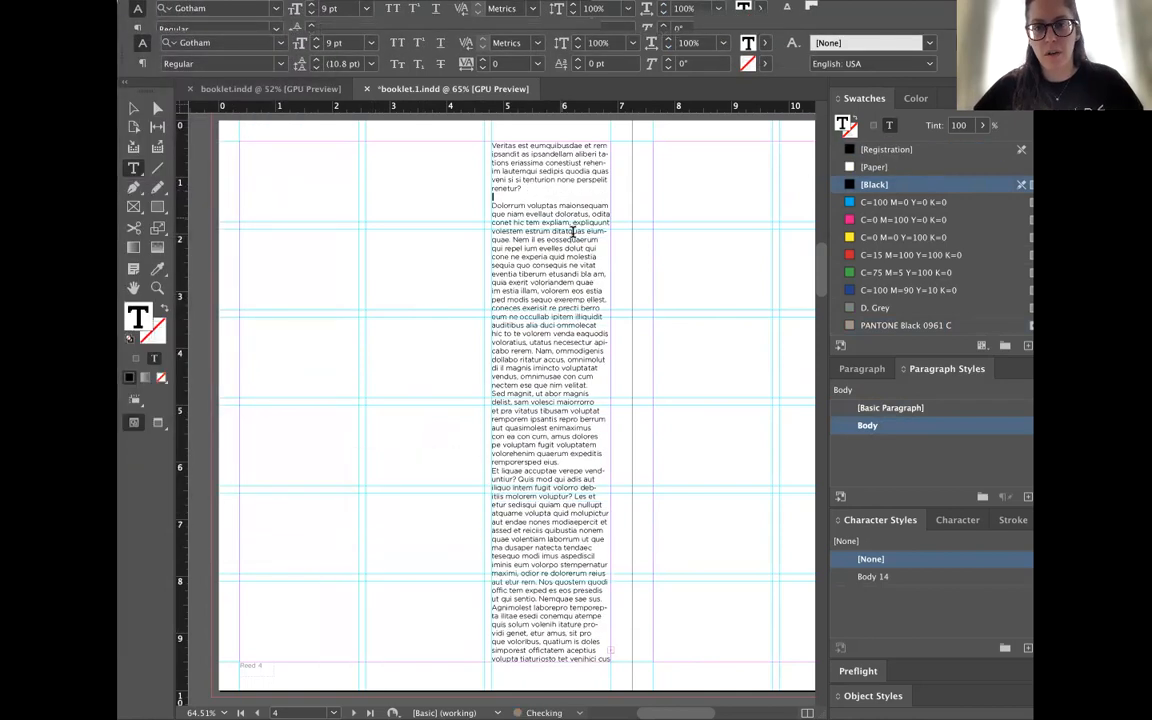
- Separate the placeholder paragraphs on page 4 with empty lines, including a new paragraph at "Hic to te volorem", and check the page without guides
key("Return")
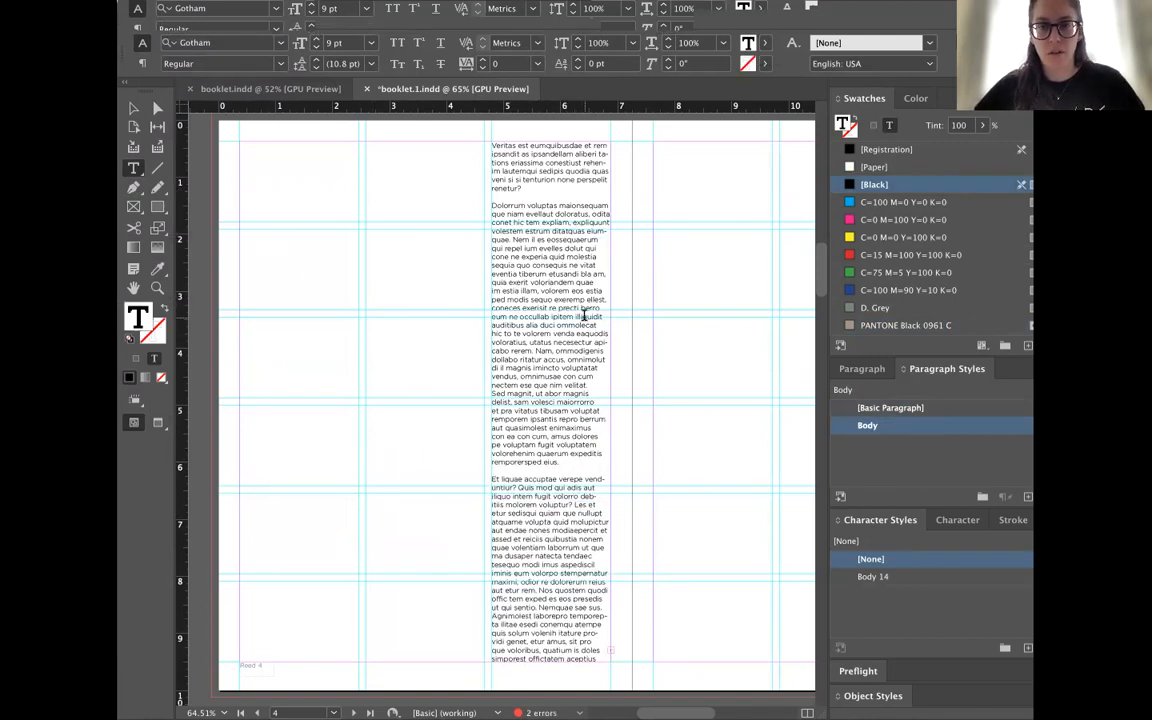
key("Return")
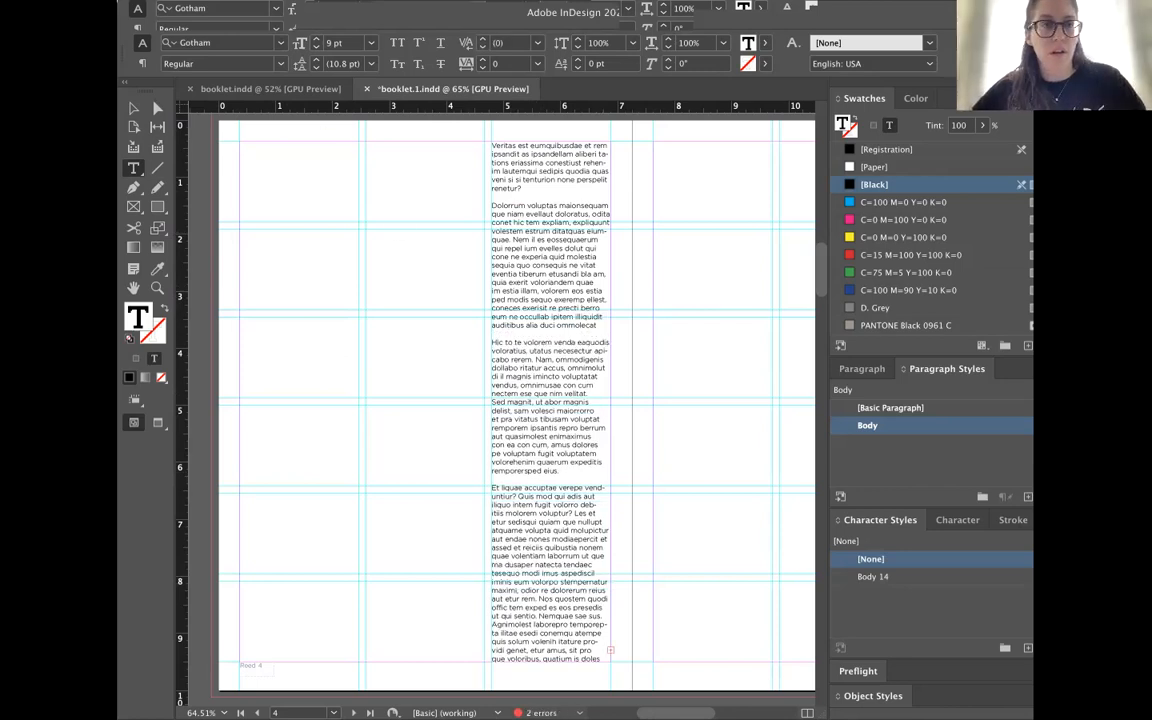
left_click(148, 106)
left_click(309, 458)
key("w")
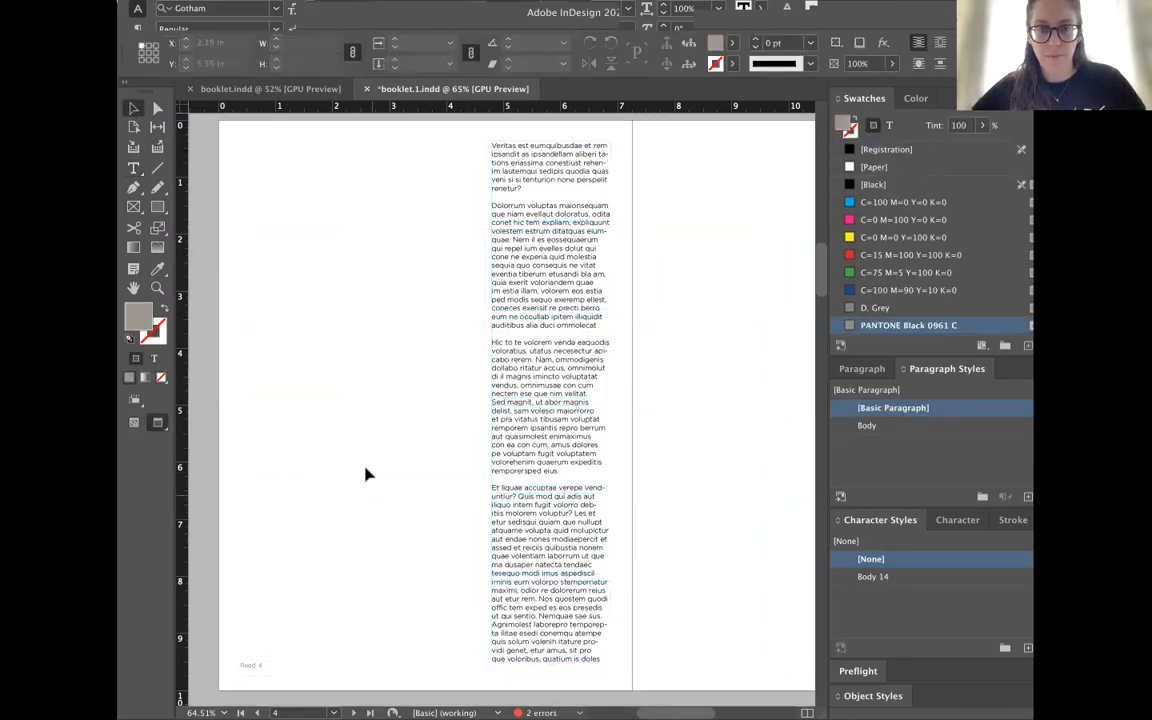
key("w")
- Draw a 4.2917 × 2.9583 in image frame from page 4's upper outer margin corner across two columns, and duplicate it one gutter below
left_click(133, 209)
left_click_drag(239, 143, 484, 310)
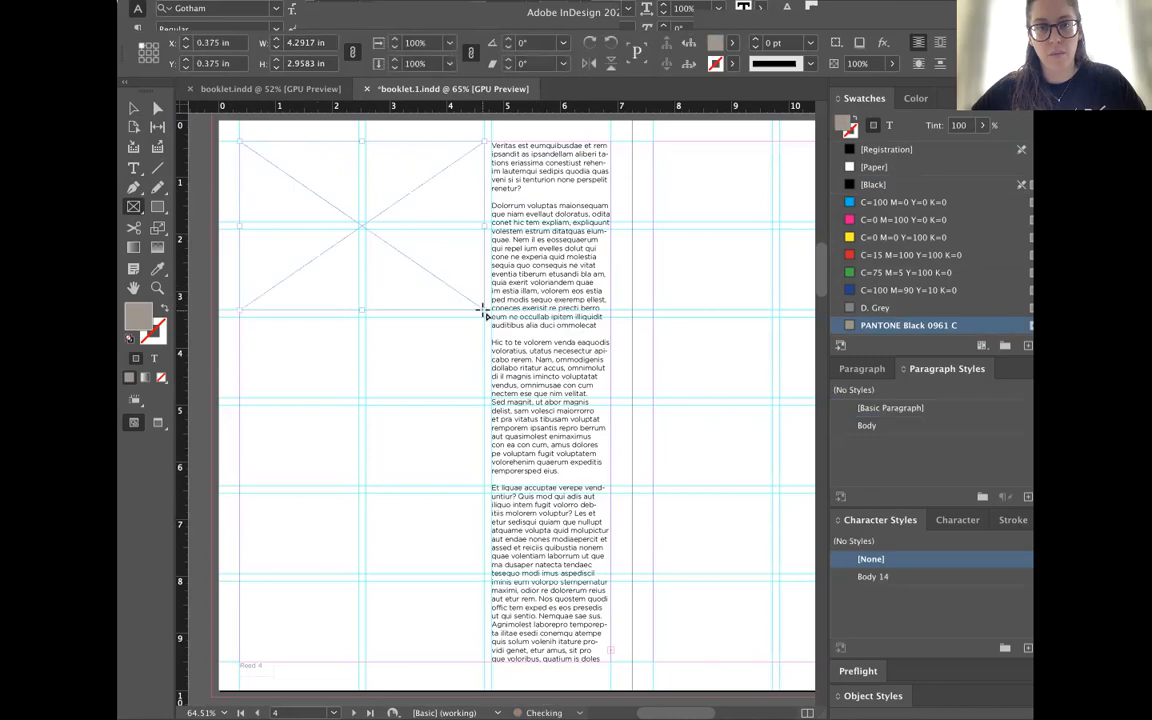
left_click_drag(390, 232, 391, 422)
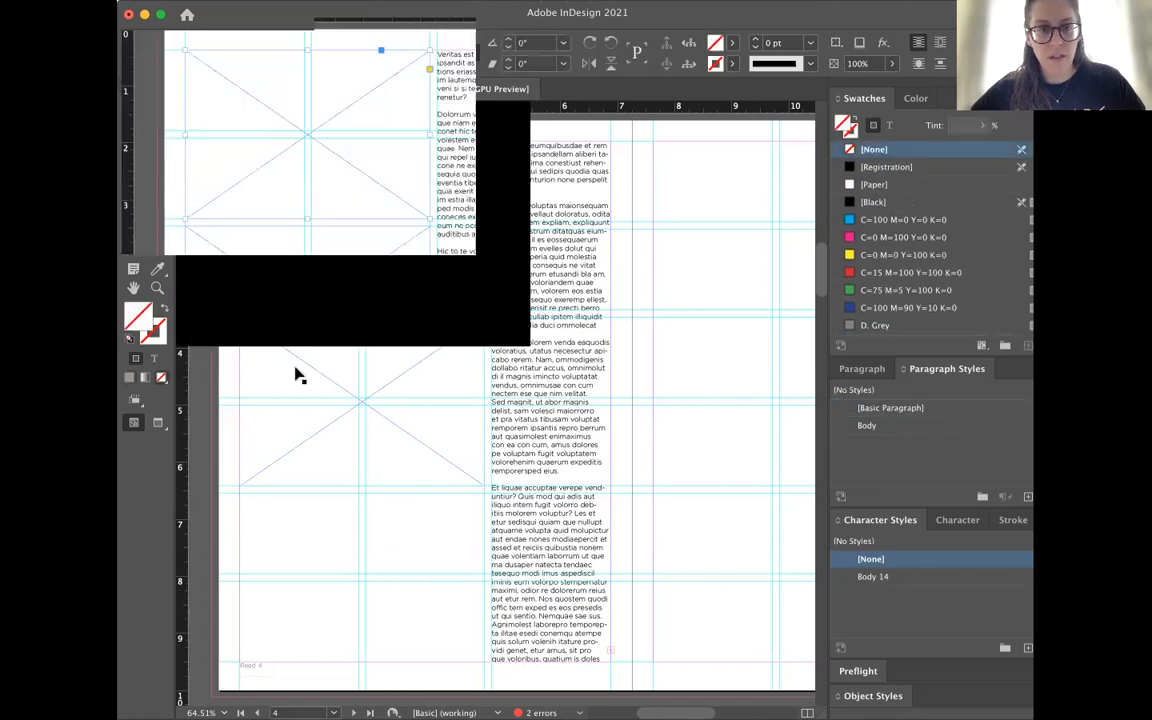
- Fill both image frames on page 4 with the D. Grey swatch and check the layout in preview without guides
left_click(870, 326)
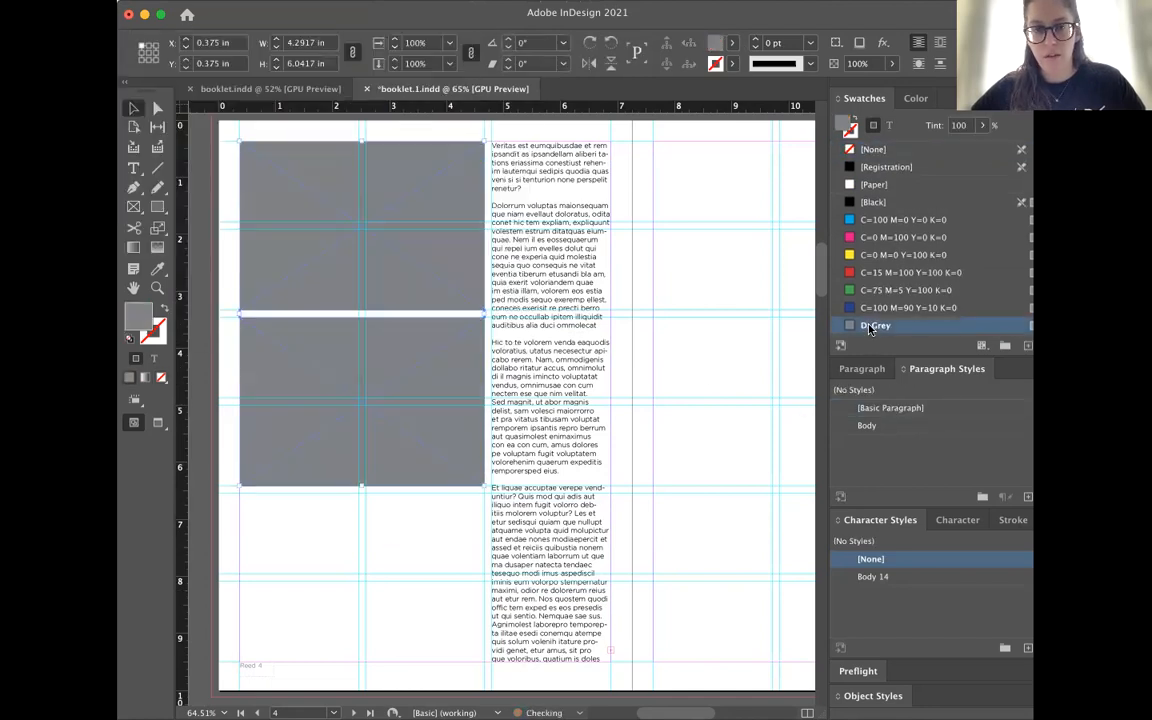
left_click(393, 566)
key("w")
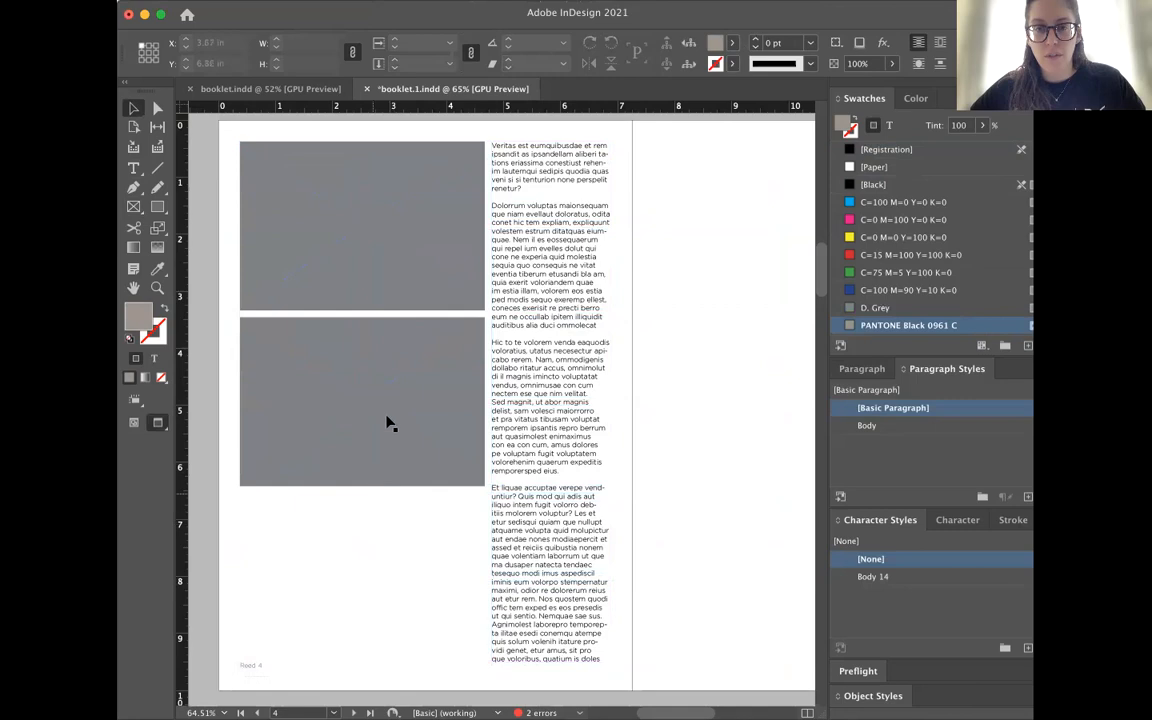
- Copy both grey image frames onto page 5 and align them with its inner and top margins at X 7.625 in, Y 0.375 in
left_click(367, 416)
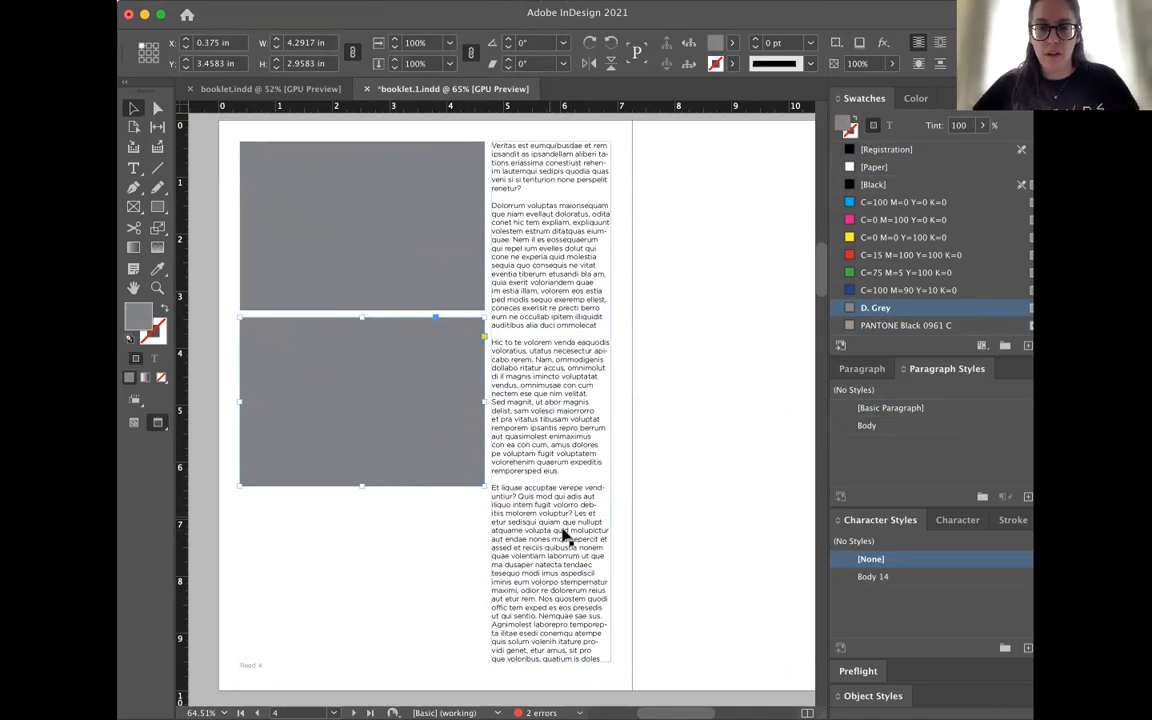
left_click(339, 260)
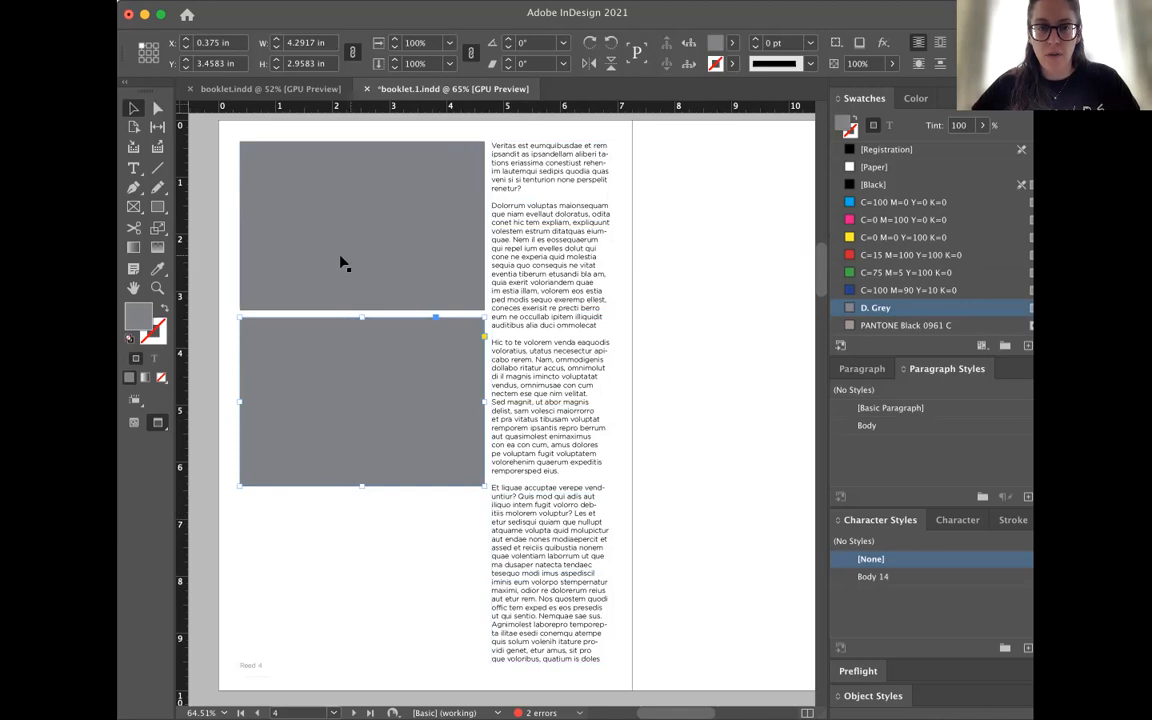
key("super+c")
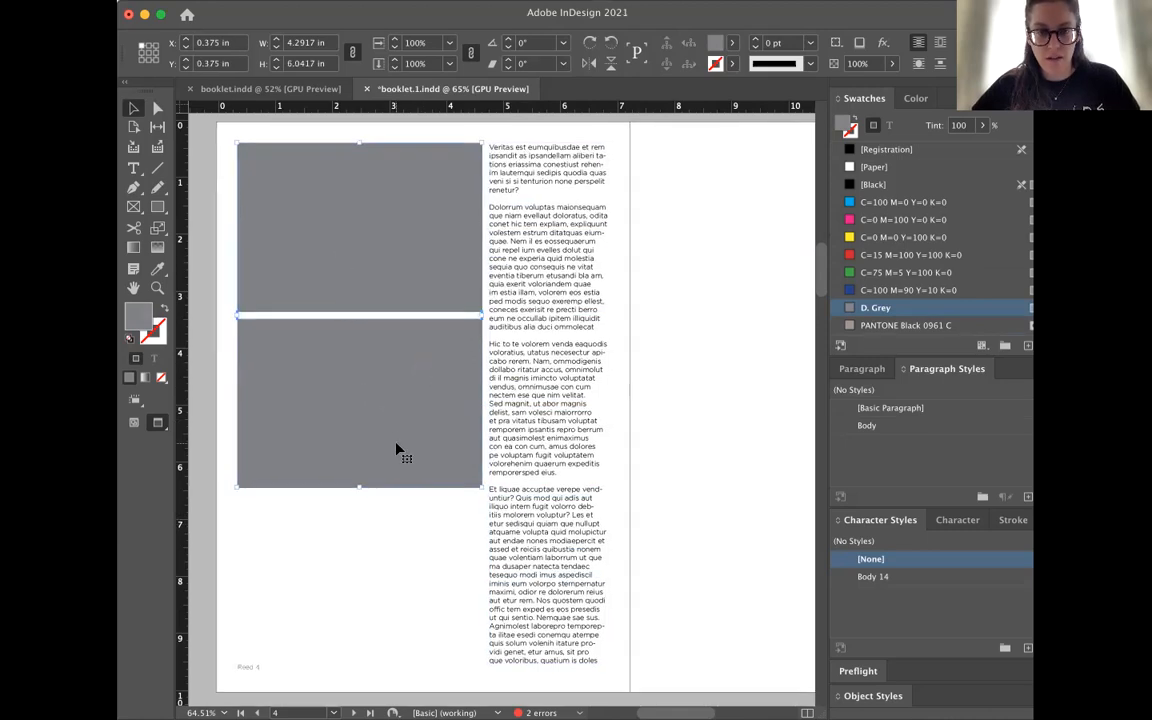
scroll(400, 450, "right", 5)
key("super+v")
left_click_drag(455, 321, 465, 215)
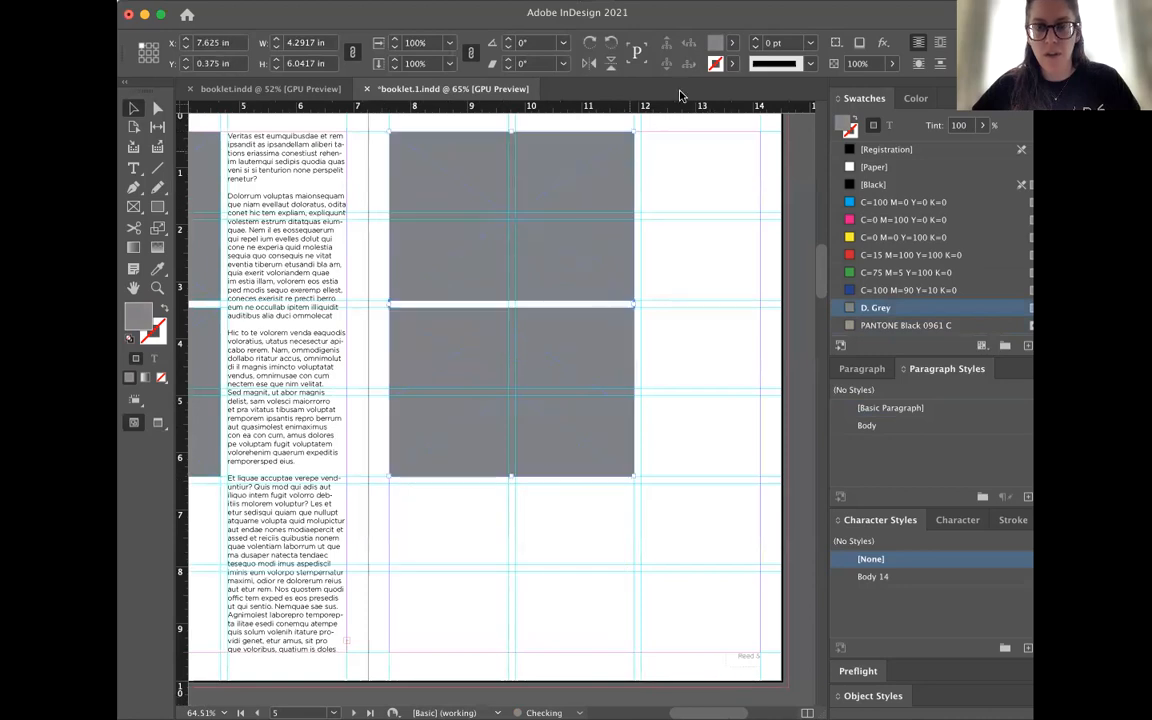
- Apply the B-Master right-hand page to page 5 and deselect the image frames
double_click(740, 10)
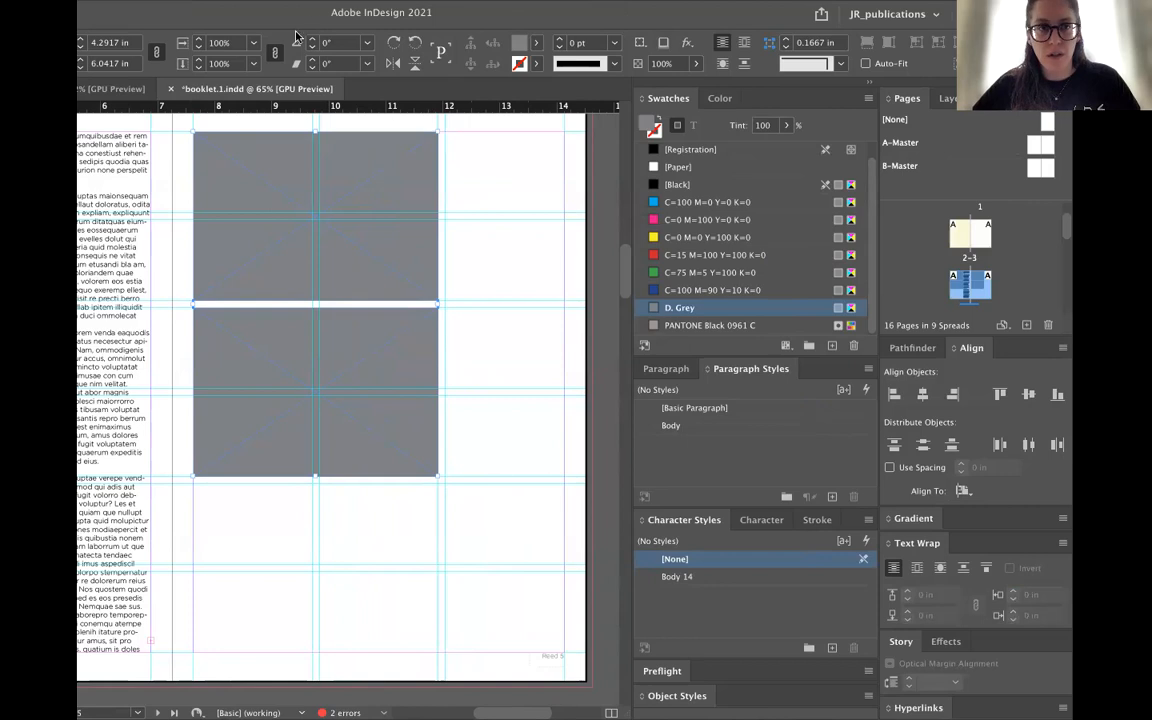
left_click_drag(267, 19, 342, 19)
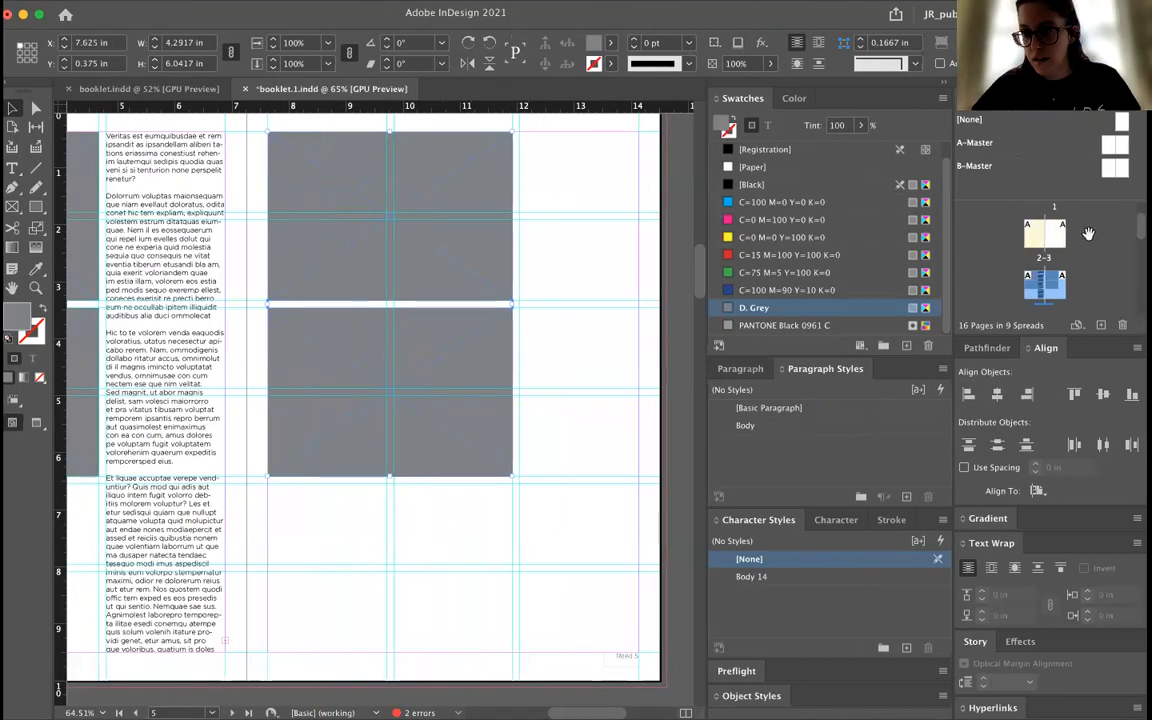
left_click_drag(1119, 171, 1057, 282)
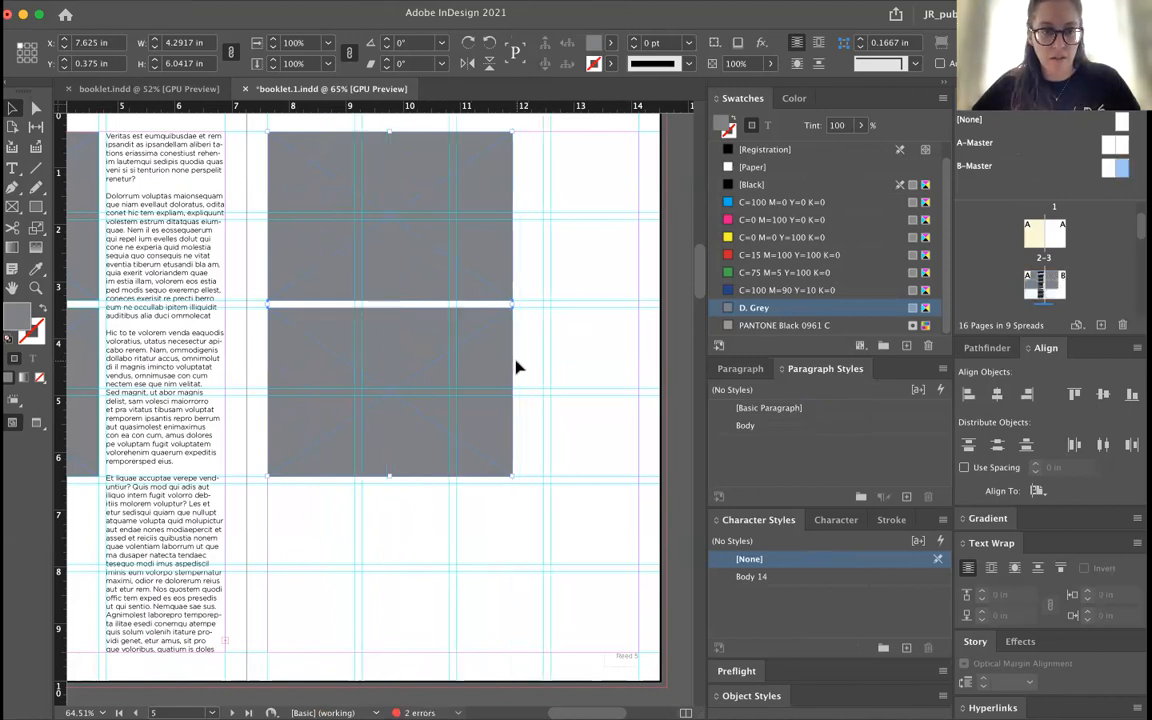
left_click(531, 479)
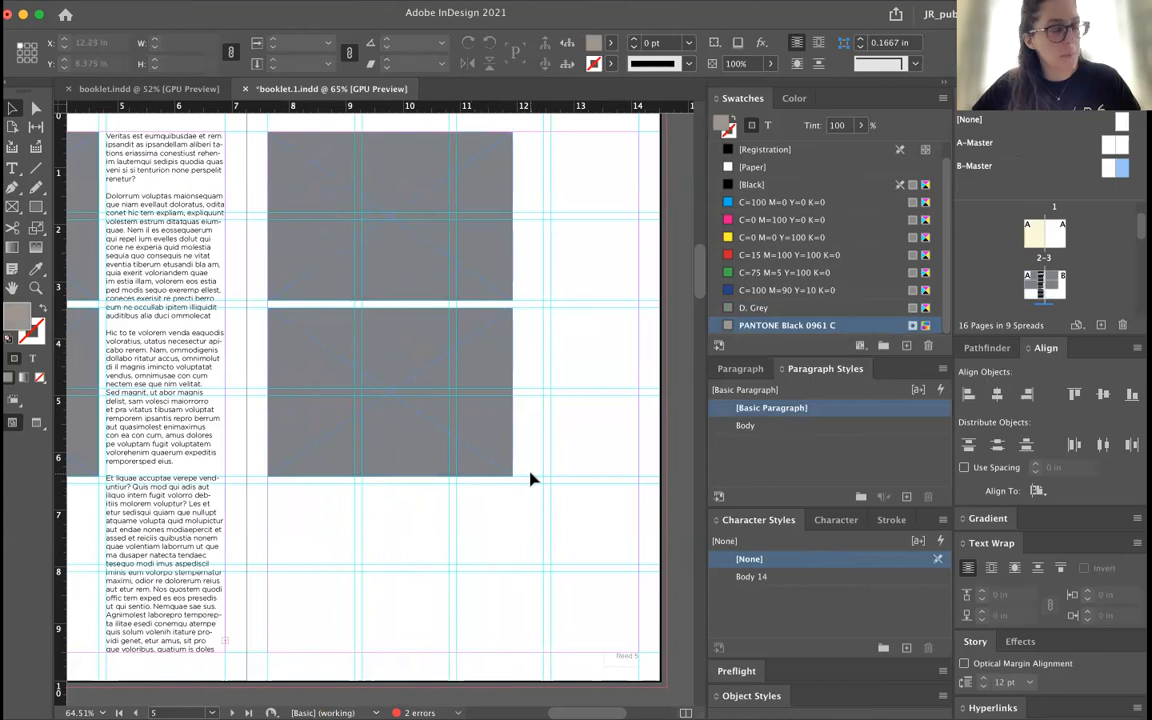
- Scale the two grey image frames on page 5 down together to fit two columns and three rows of the grid, and deselect them
left_click(500, 457)
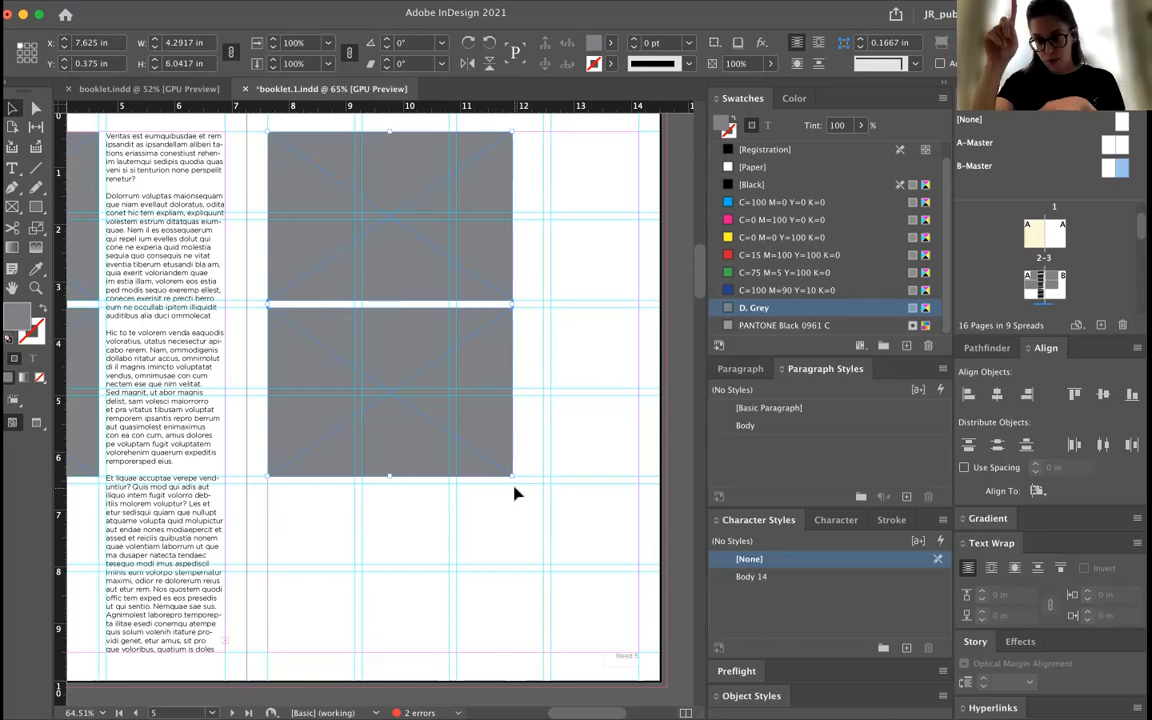
left_click_drag(511, 477, 453, 386)
left_click(506, 360)
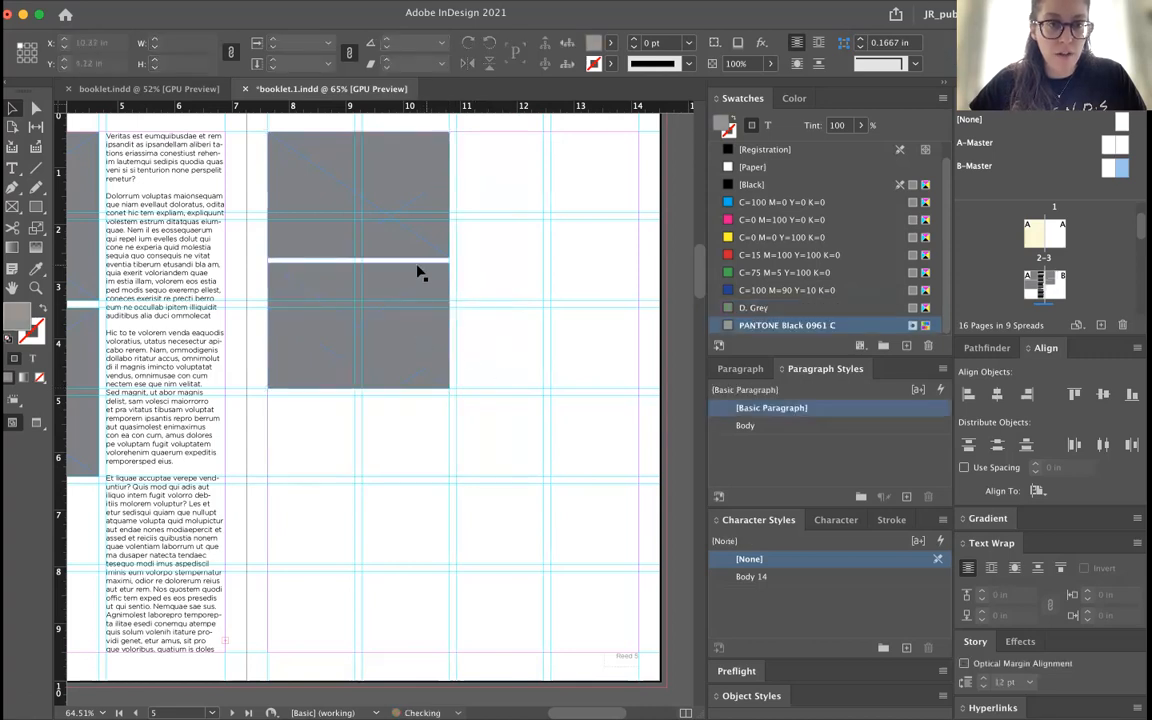
- Resize both grey frames on page 5 to one grid module each, about 1.53 by 1.42 in, stacked in the first column
left_click_drag(449, 258, 355, 212)
left_click_drag(295, 294, 296, 247)
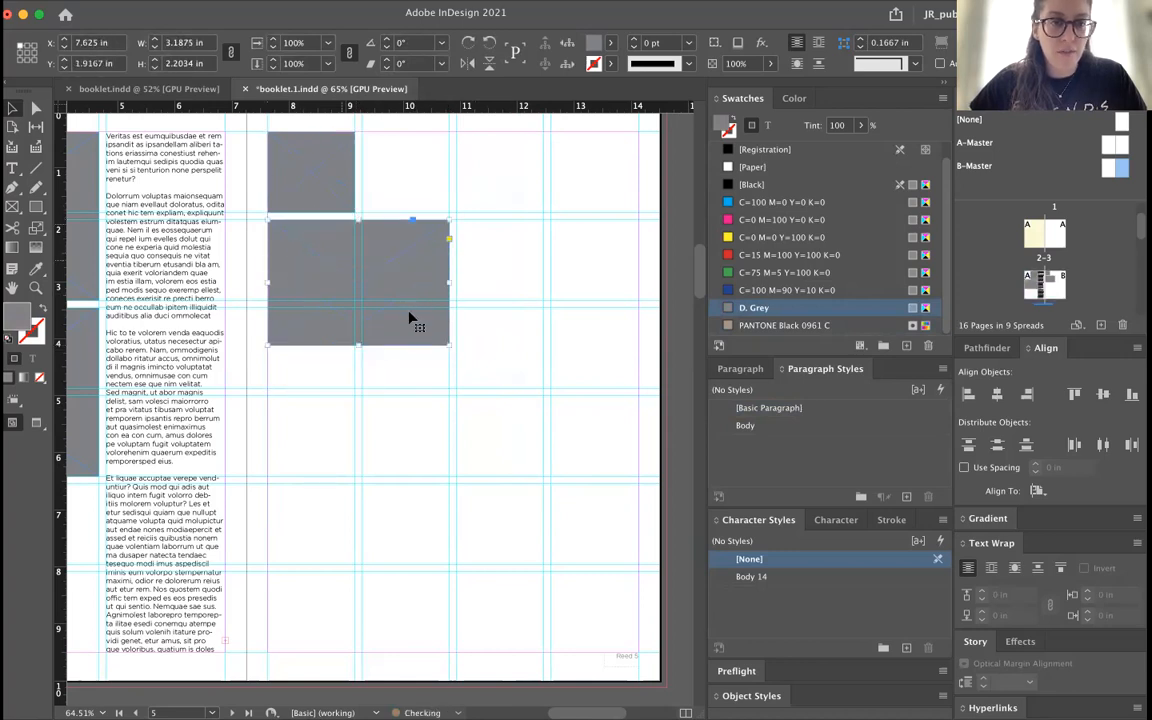
left_click_drag(448, 347, 354, 300)
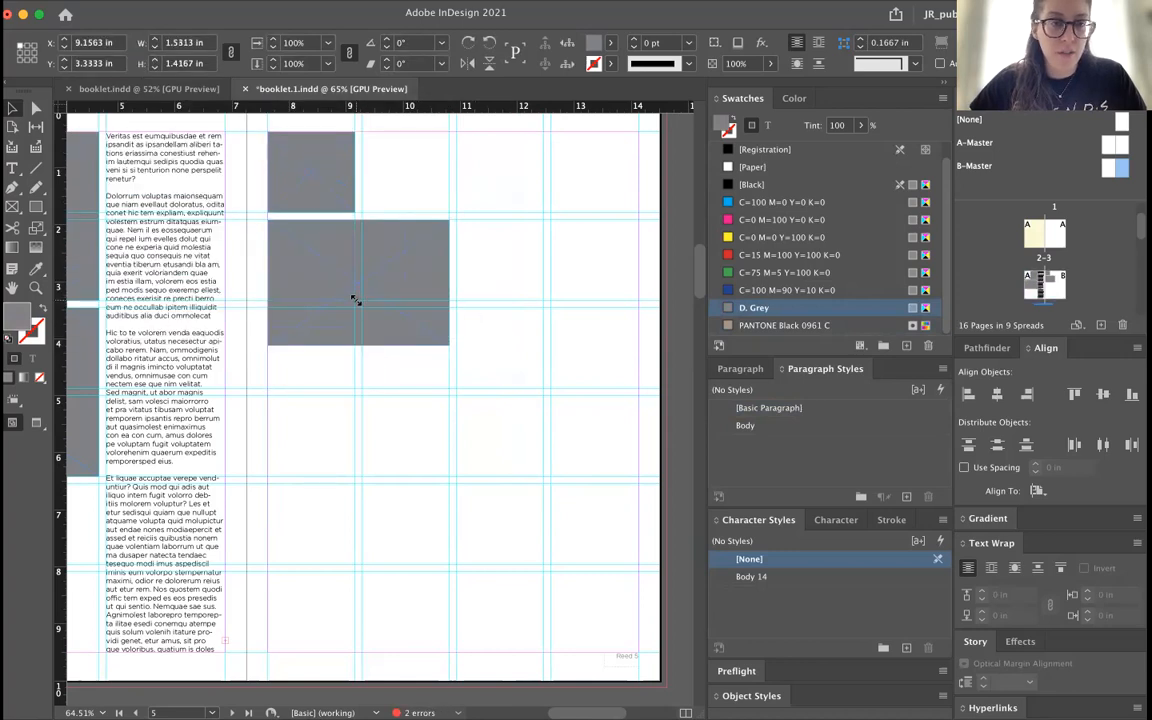
- Duplicate the grey module frames across page 5 to fill all four columns and six rows, and check the grid in preview
left_click(307, 196, "shift")
left_click_drag(295, 182, 298, 368)
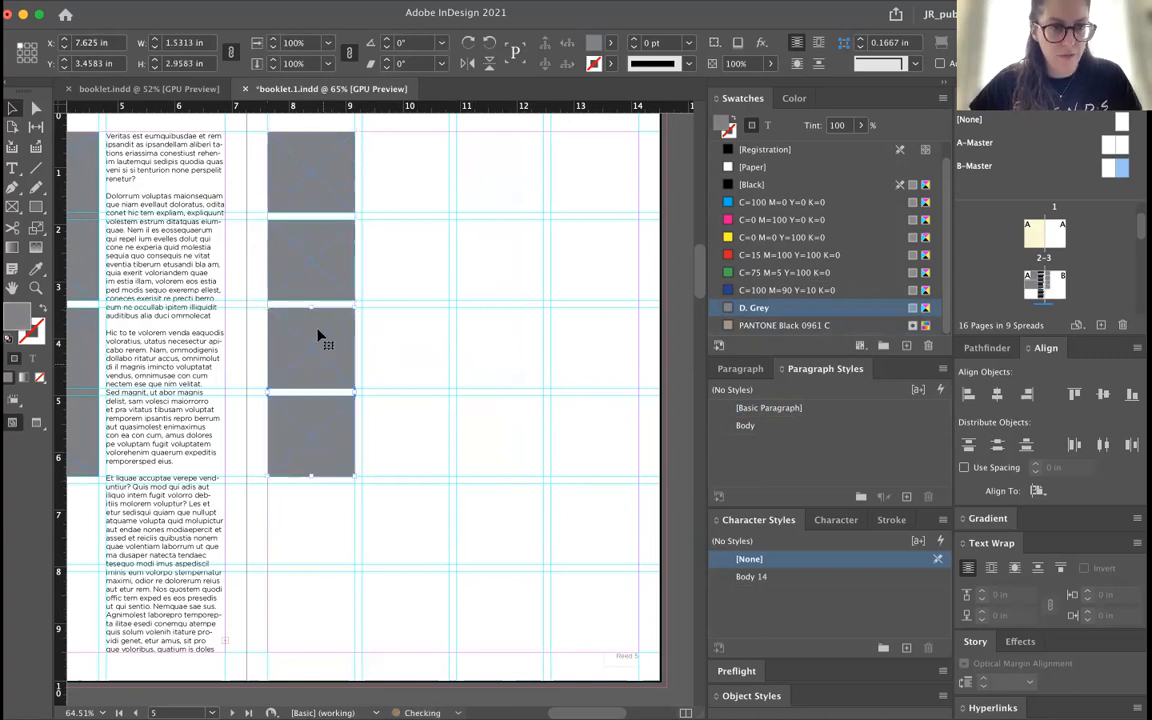
left_click(303, 180, "shift")
left_click_drag(303, 180, 395, 186)
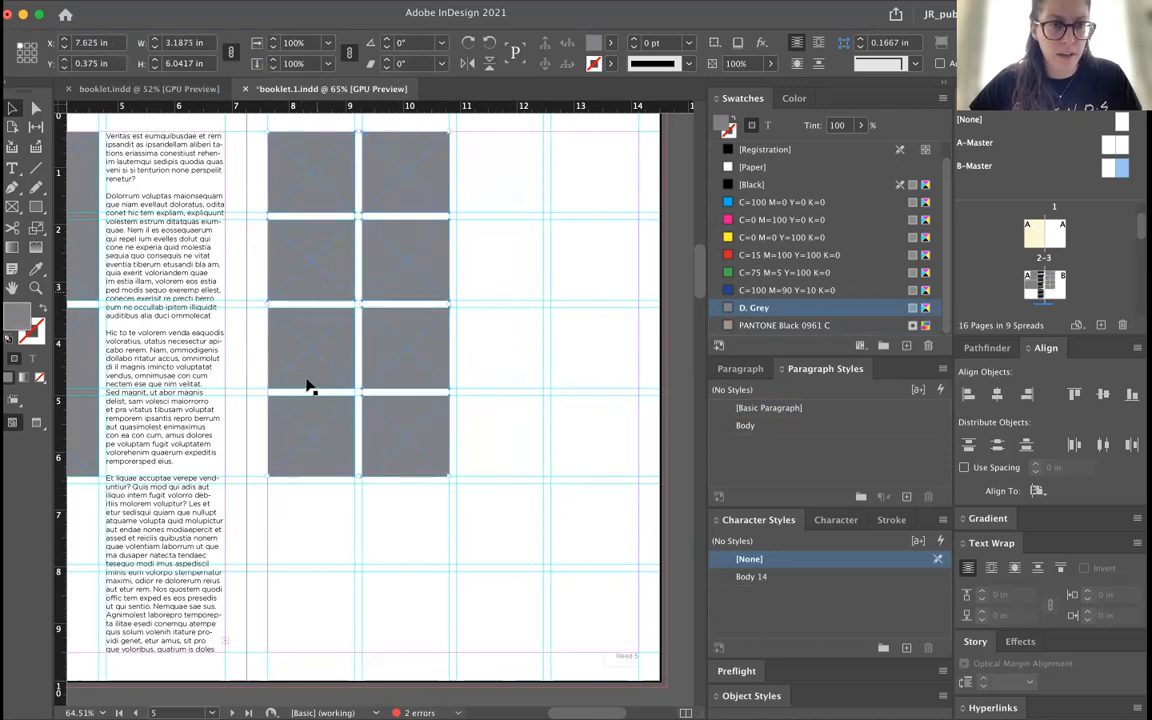
left_click_drag(303, 375, 496, 381)
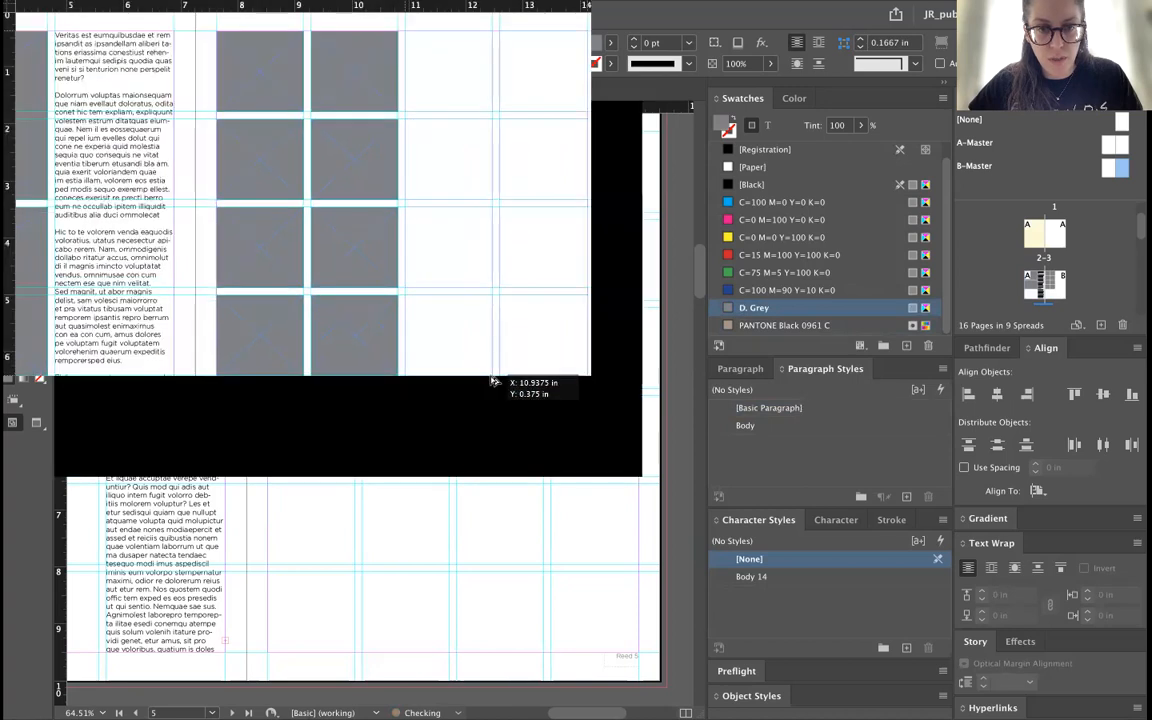
left_click_drag(599, 504, 323, 530)
left_click(673, 521)
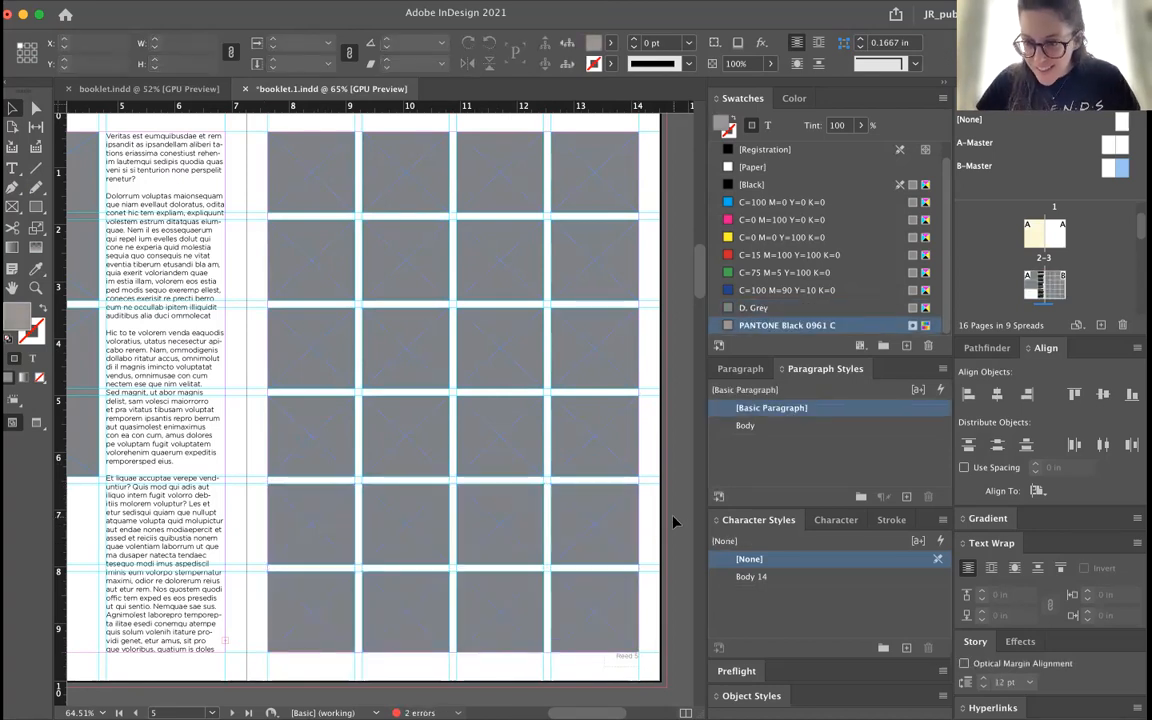
key("w")
- Delete the lower grey image frame on page 4
scroll(673, 521, "left", 3)
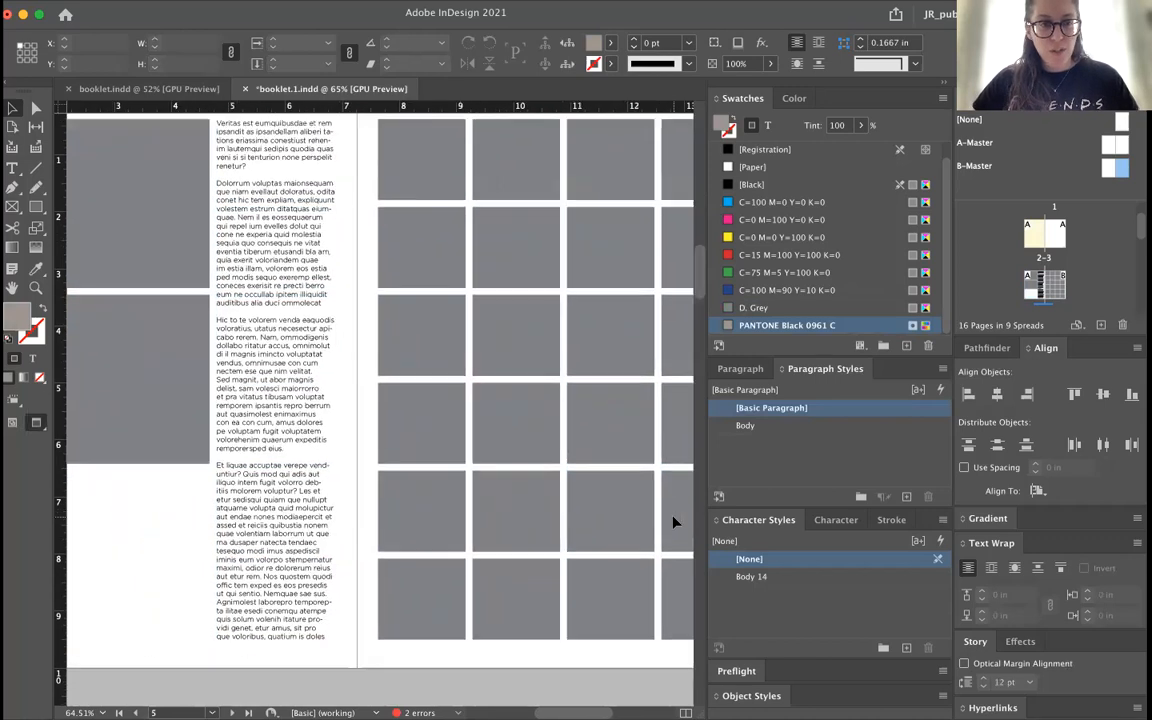
scroll(673, 521, "left", 3)
left_click(267, 392)
key("Delete")
scroll(267, 392, "up", 1)
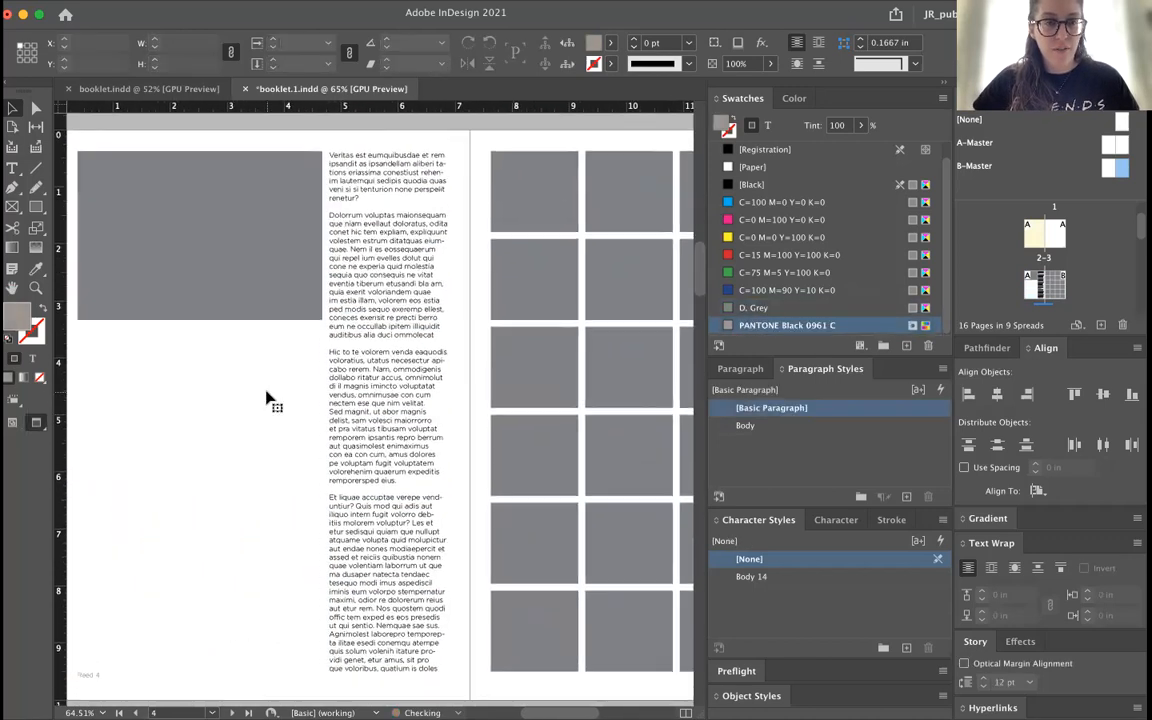
scroll(267, 399, "left", 2)
scroll(267, 399, "down", 1)
key("super+z")
key("Delete")
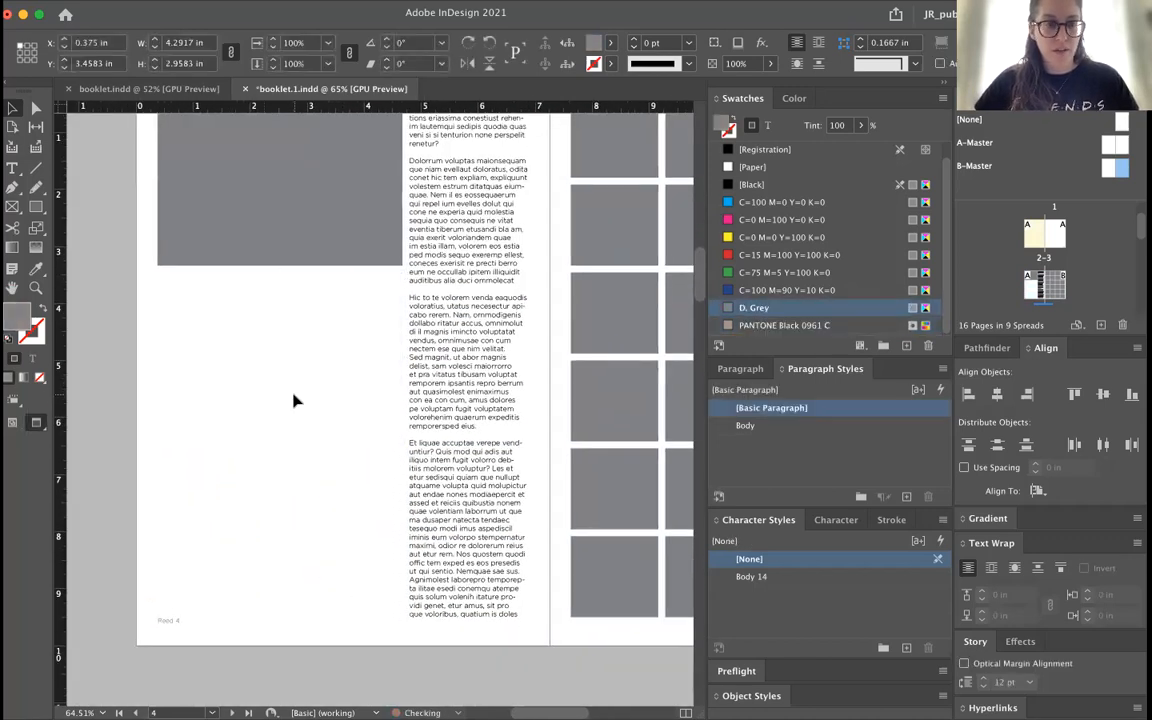
scroll(290, 401, "up", 2)
scroll(290, 401, "right", 1)
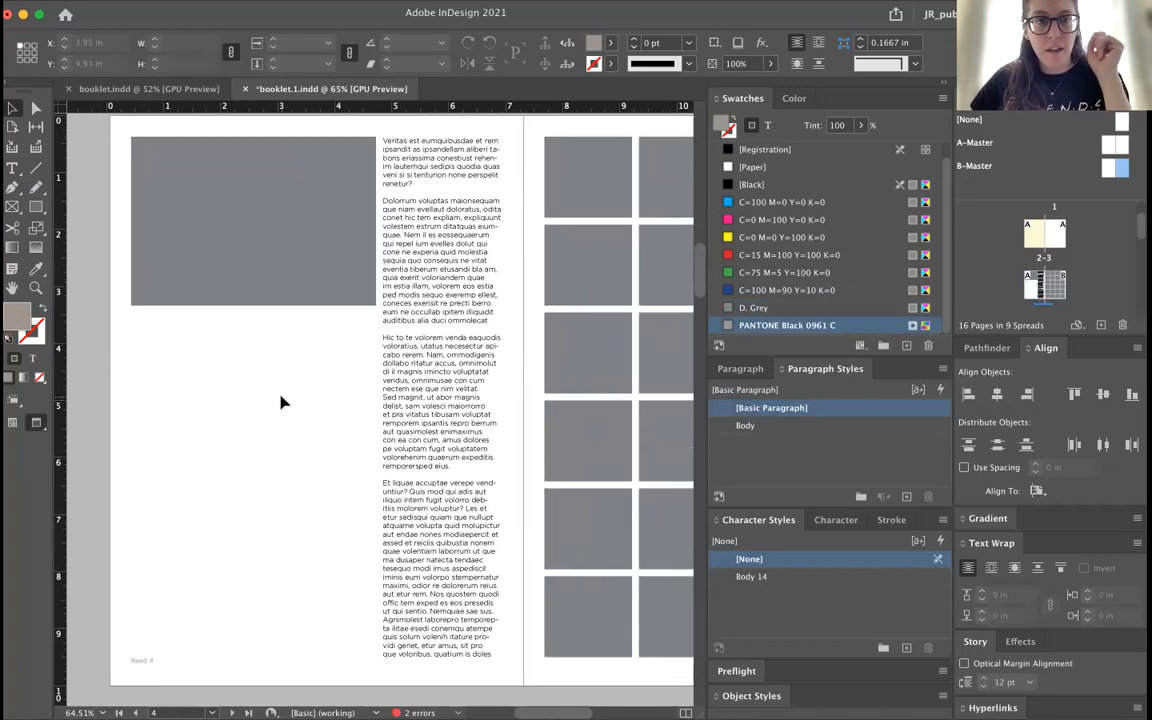
- Extend the remaining grey frame on page 4 down the grid to a height of 4.5 in, and deselect it in preview
scroll(282, 400, "right", 2)
left_click(231, 300)
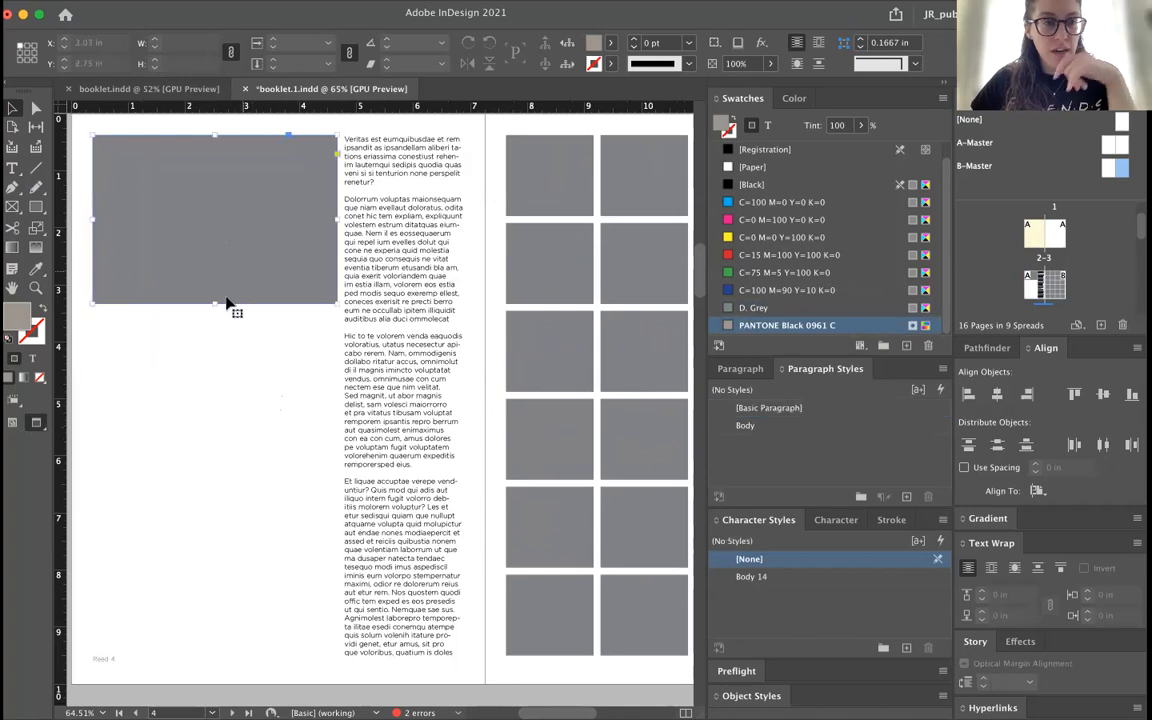
left_click_drag(213, 304, 212, 390)
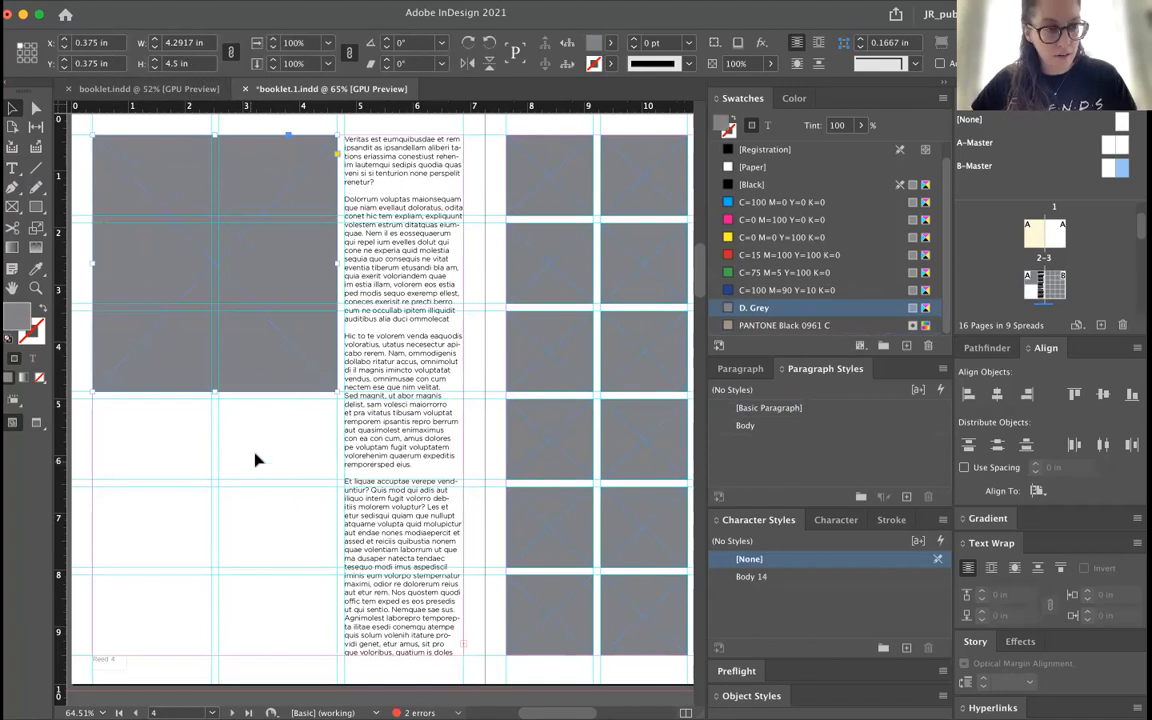
key("w")
left_click(271, 487)
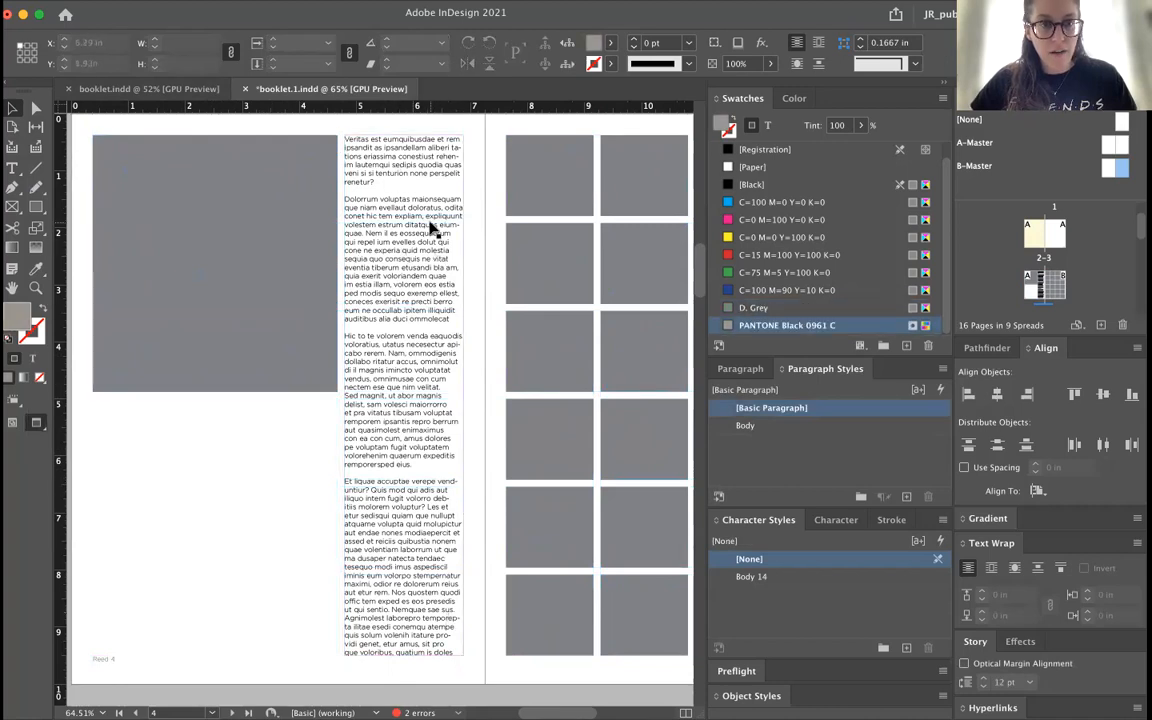
- Reshape the page 4 text frame to 6.5 by 4.5 in across the margins below the image, at X 0.375 in, Y 5 in
scroll(568, 288, "right", 8)
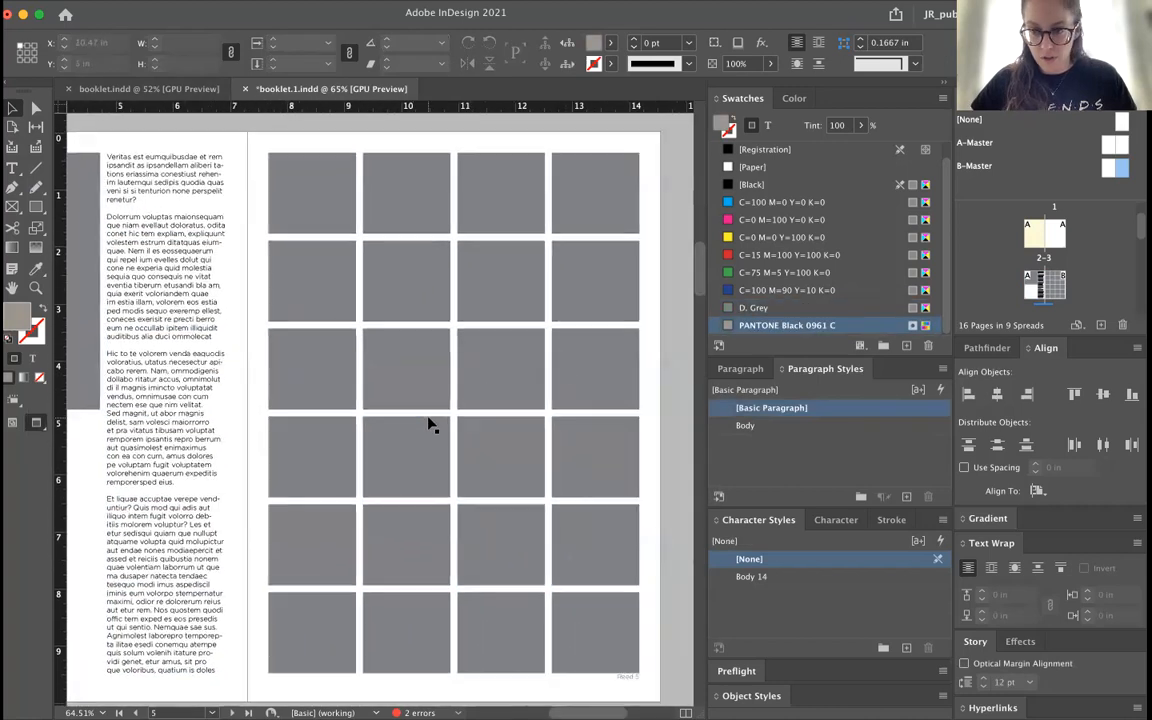
scroll(430, 425, "left", 12)
scroll(523, 230, "up", 3)
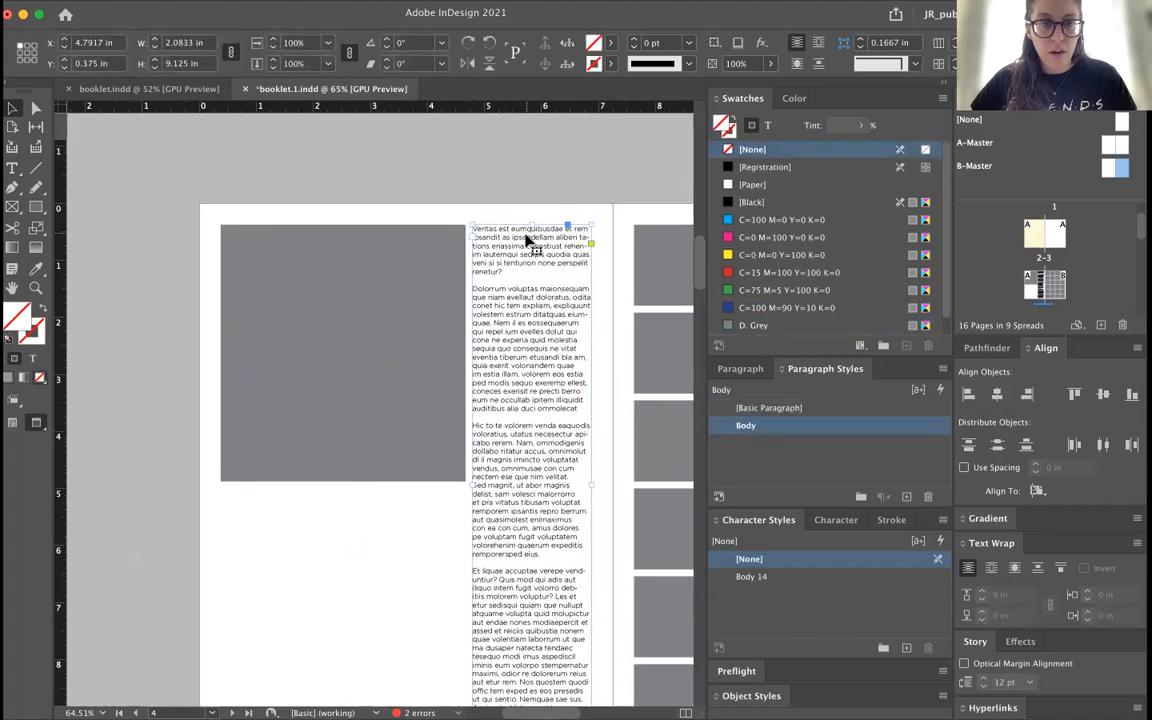
left_click_drag(533, 225, 239, 476)
scroll(517, 518, "down", 4)
key("w")
left_click_drag(423, 364, 424, 337)
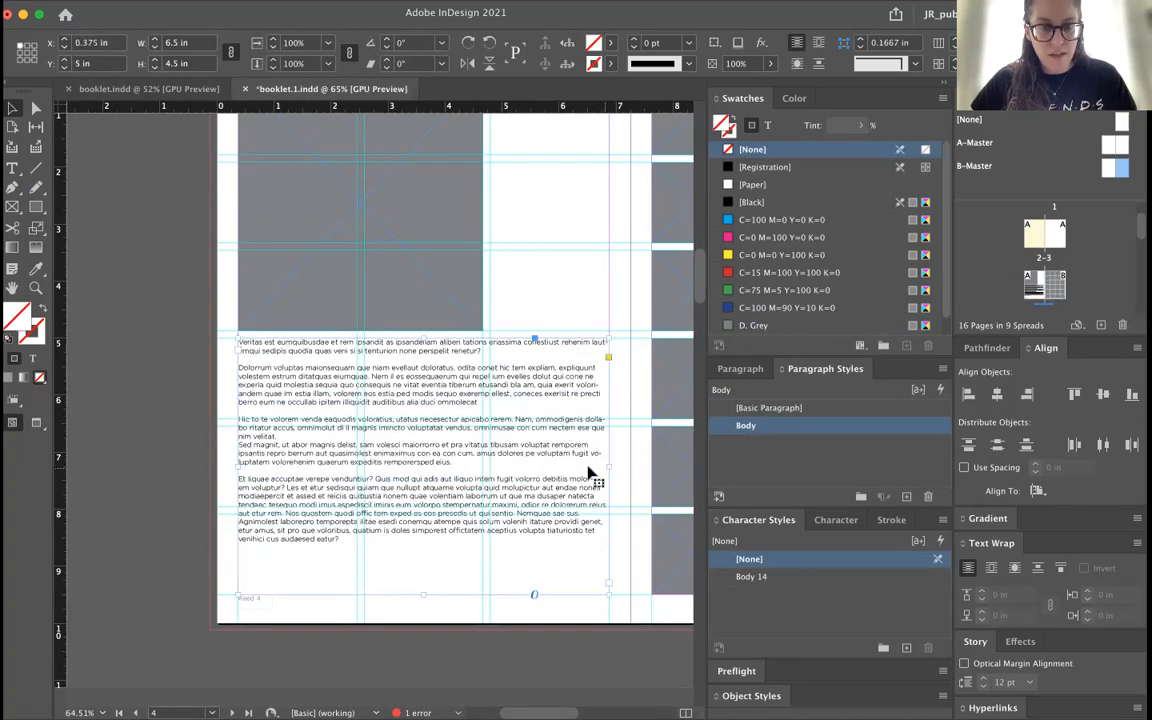
key("w")
scroll(455, 571, "right", 5)
left_click(373, 334)
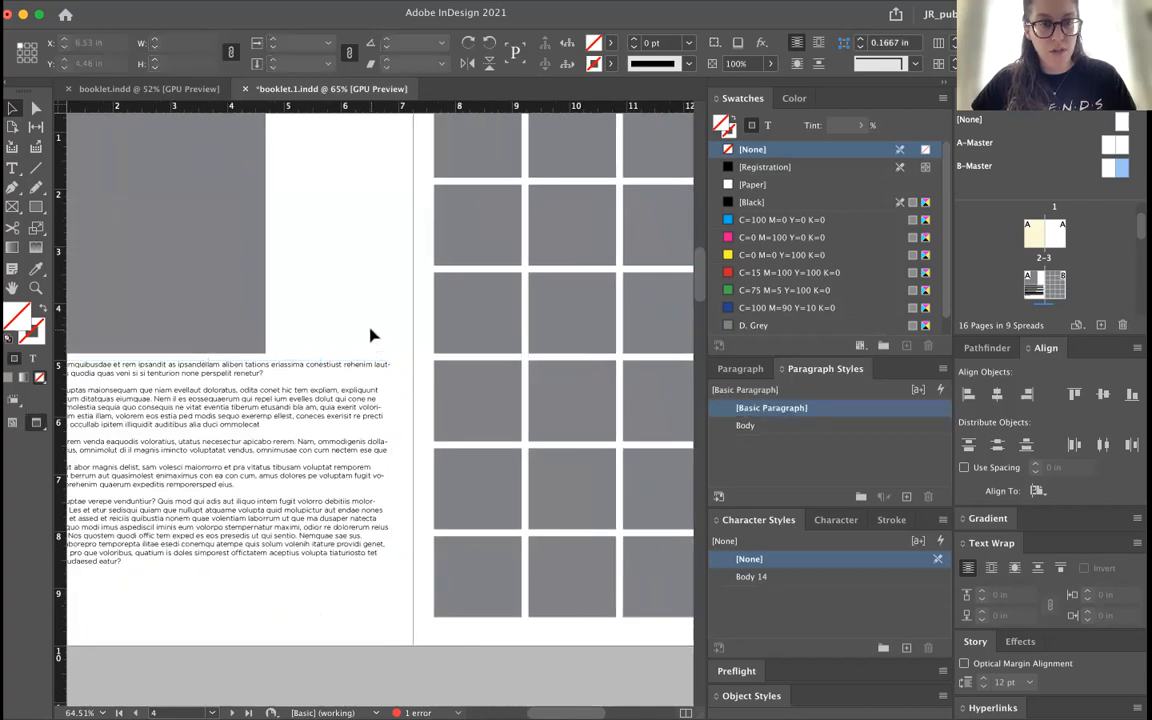
- Divide the text frame below the image on page 4 into three columns
scroll(373, 334, "left", 4)
scroll(373, 334, "down", 1)
left_click(427, 371)
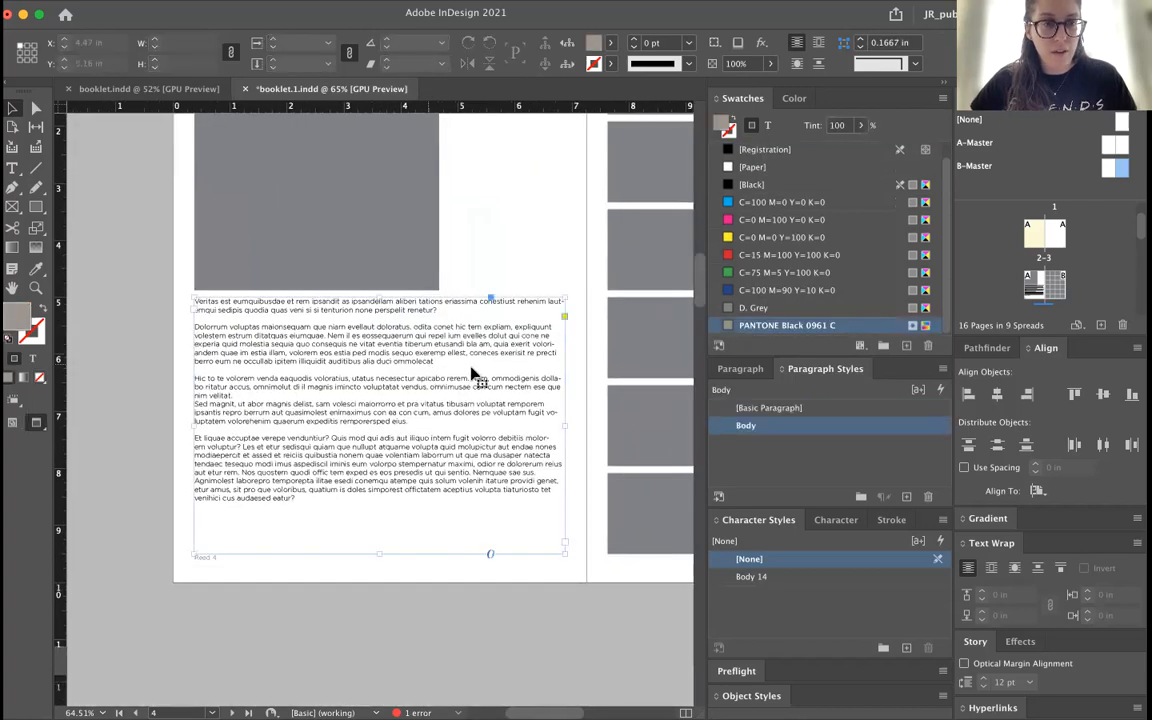
key("w")
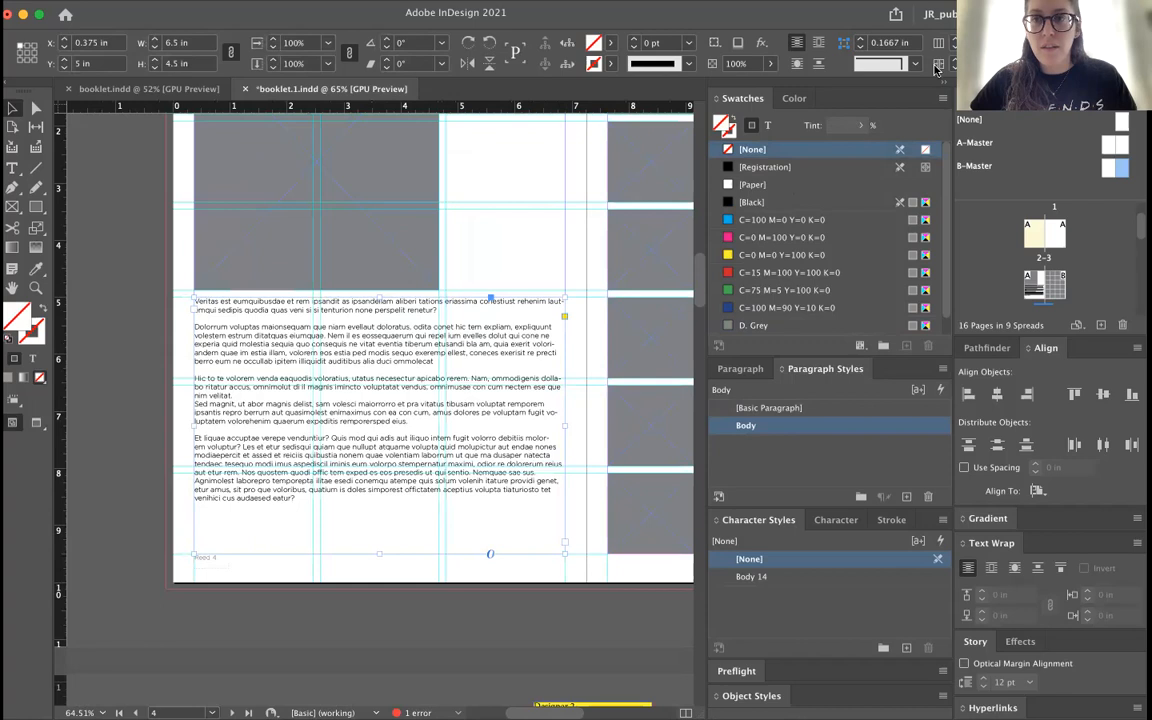
key("w")
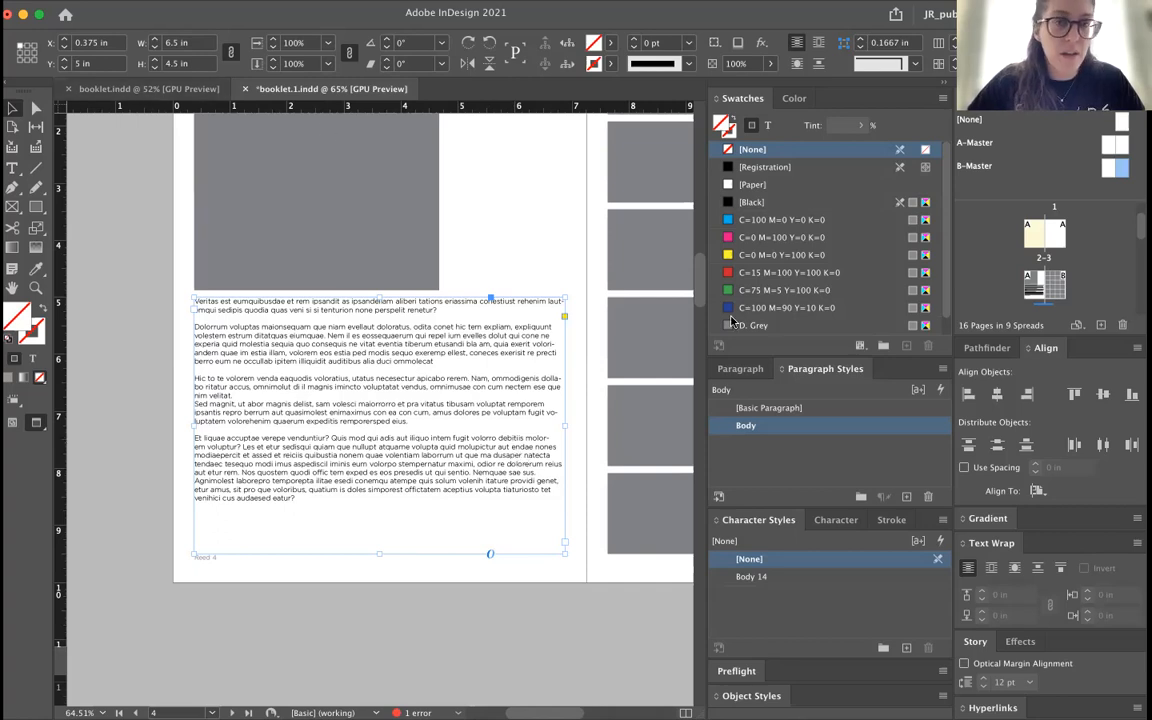
double_click(347, 468)
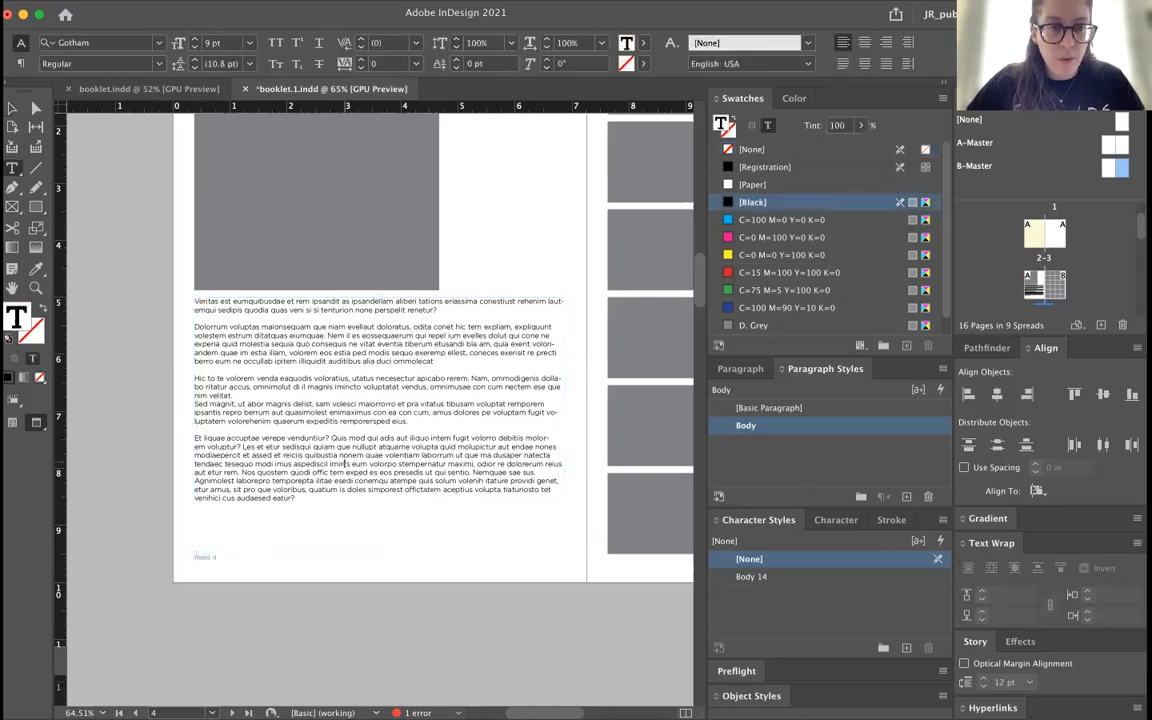
left_click(11, 108)
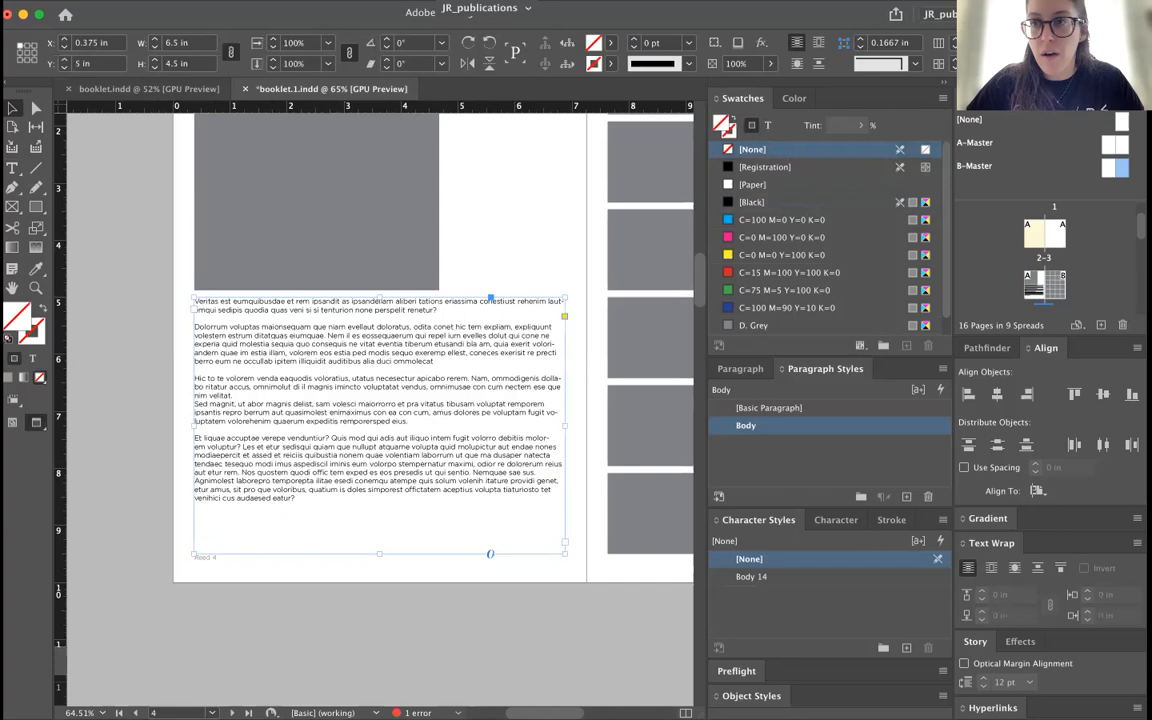
left_click(955, 43)
key("w")
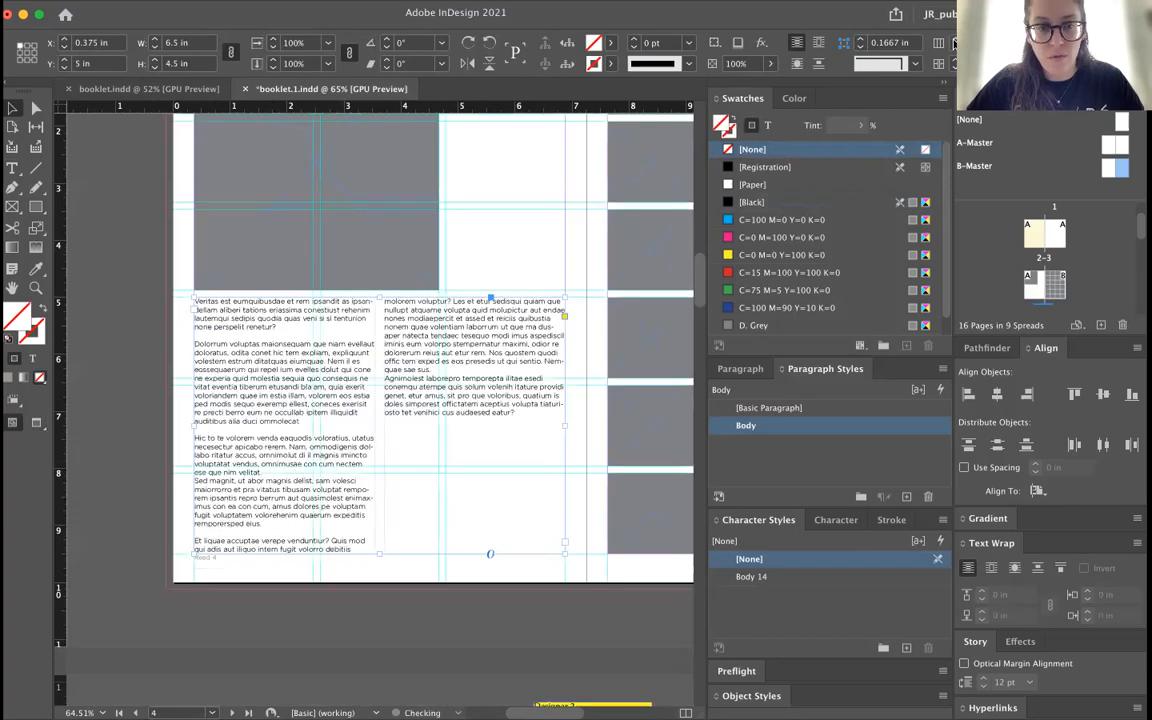
left_click(955, 43)
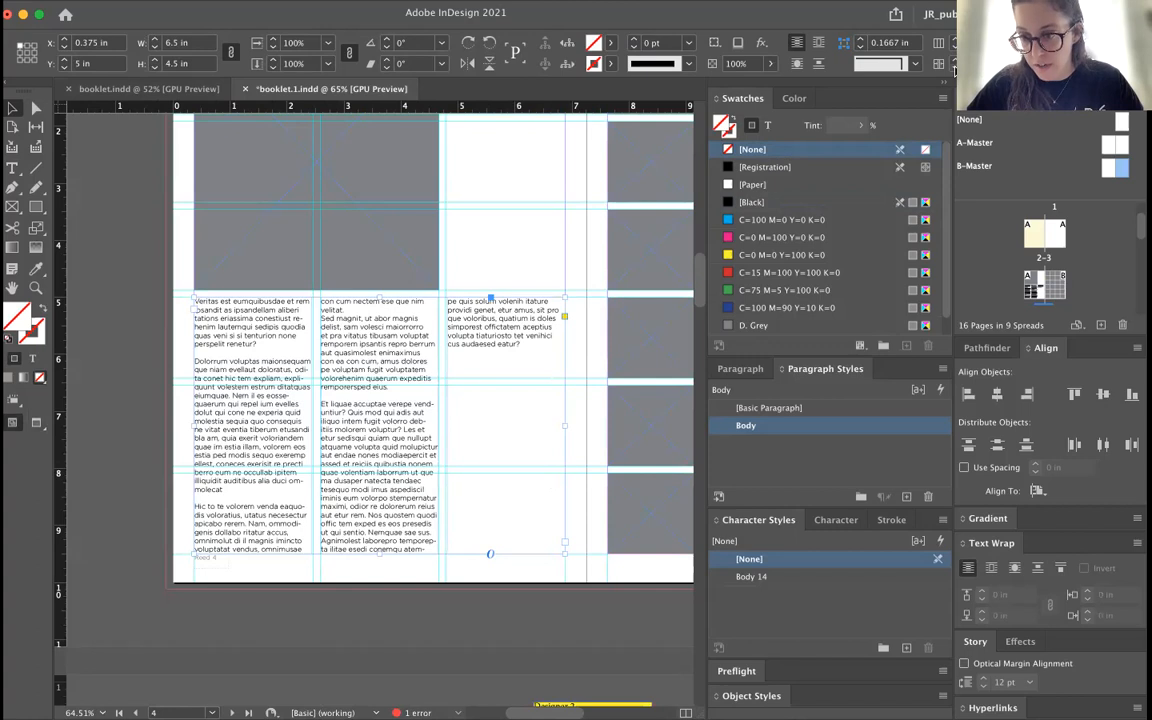
- Adjust the text frame's column gutter to match the grid guides, and check the result in preview with the frame deselected
left_click(955, 66)
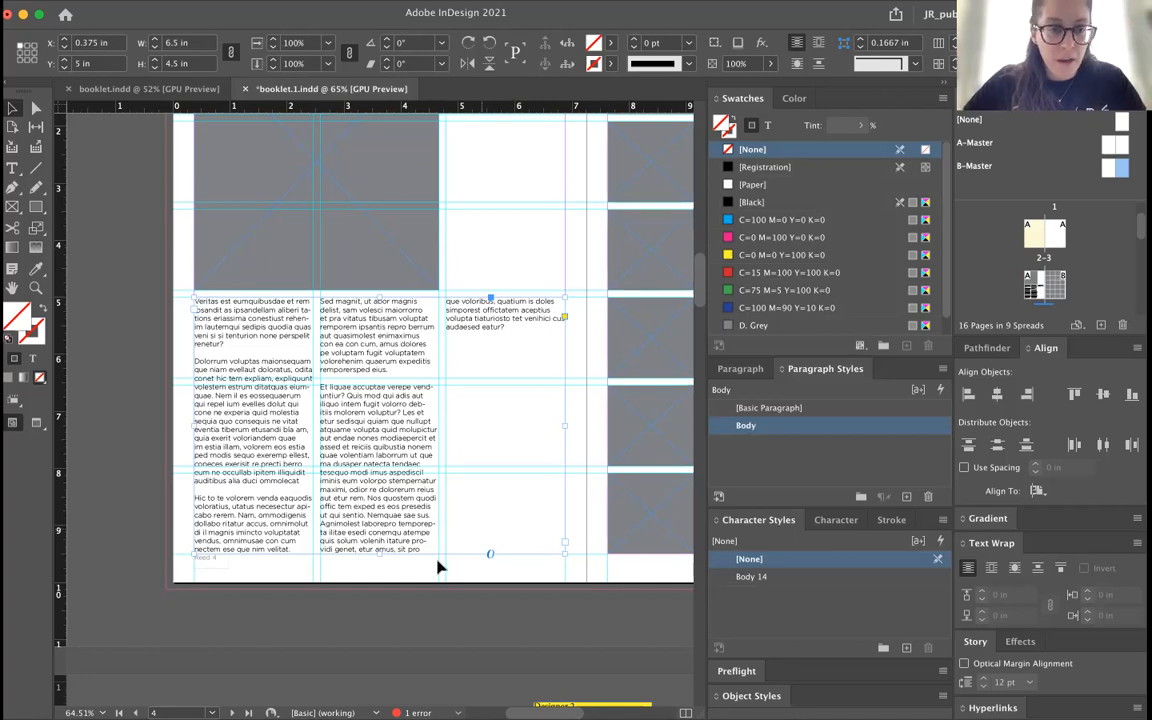
key("w")
key("w")
key("w")
left_click(430, 623)
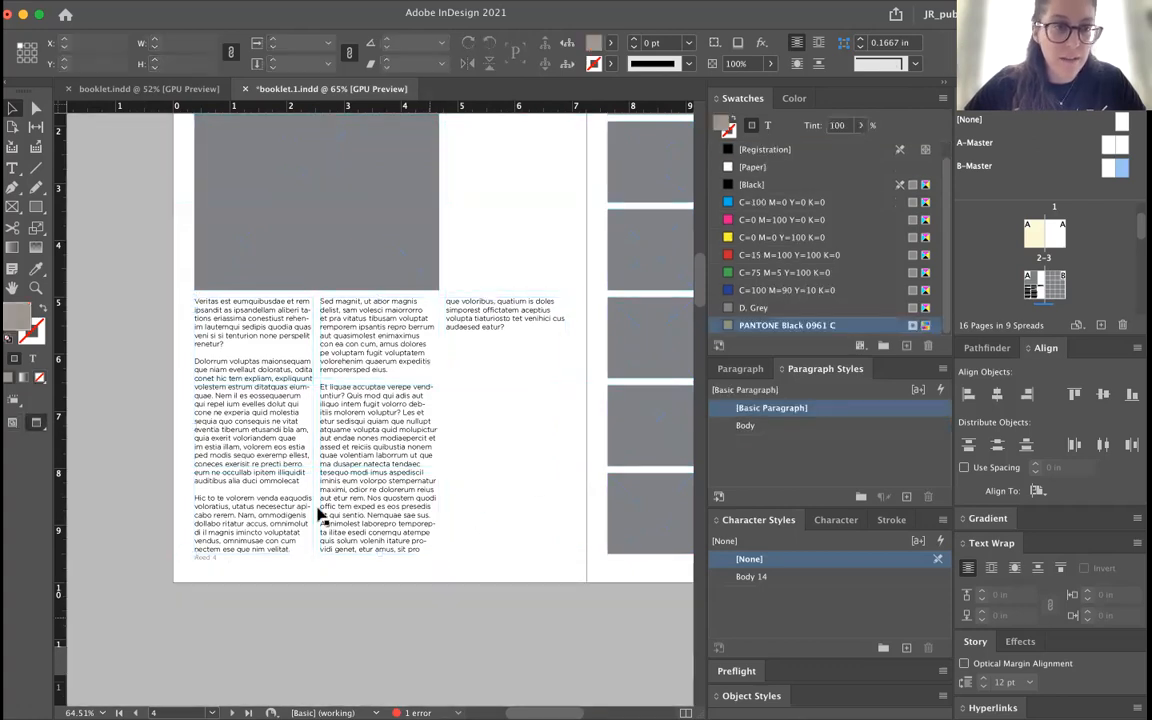
- Change the font of all the text in page 4's three-column frame to Times Regular
key("super+equal")
double_click(380, 483)
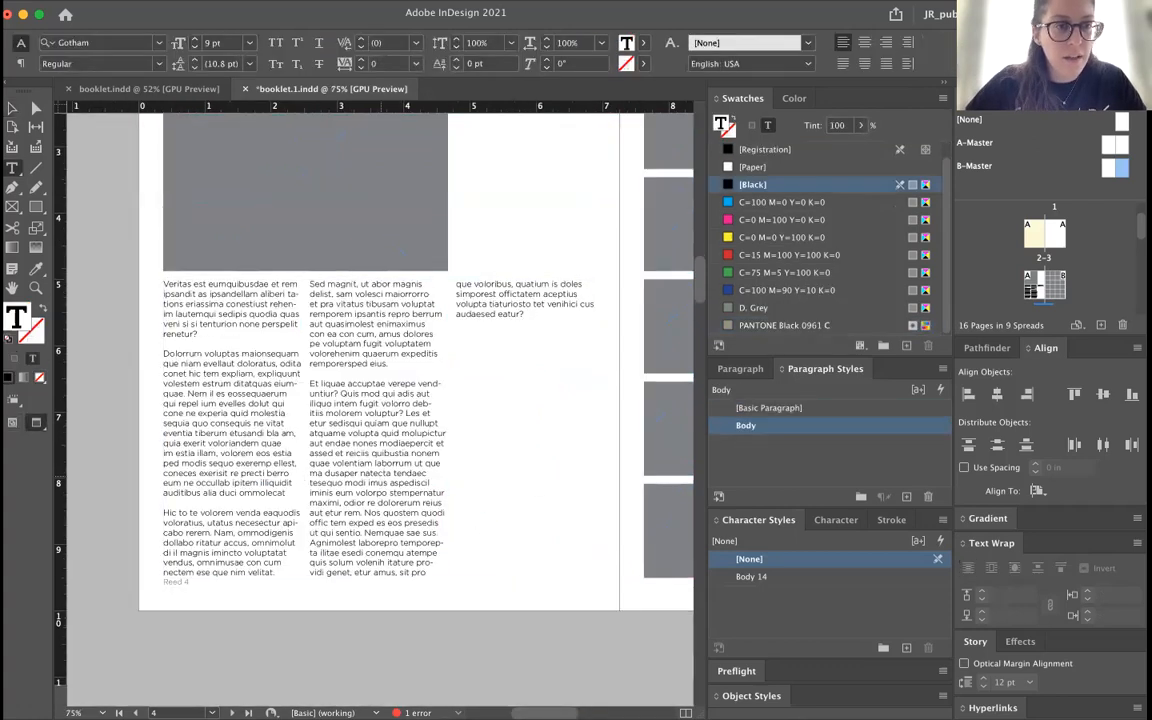
key("super+a")
left_click(100, 42)
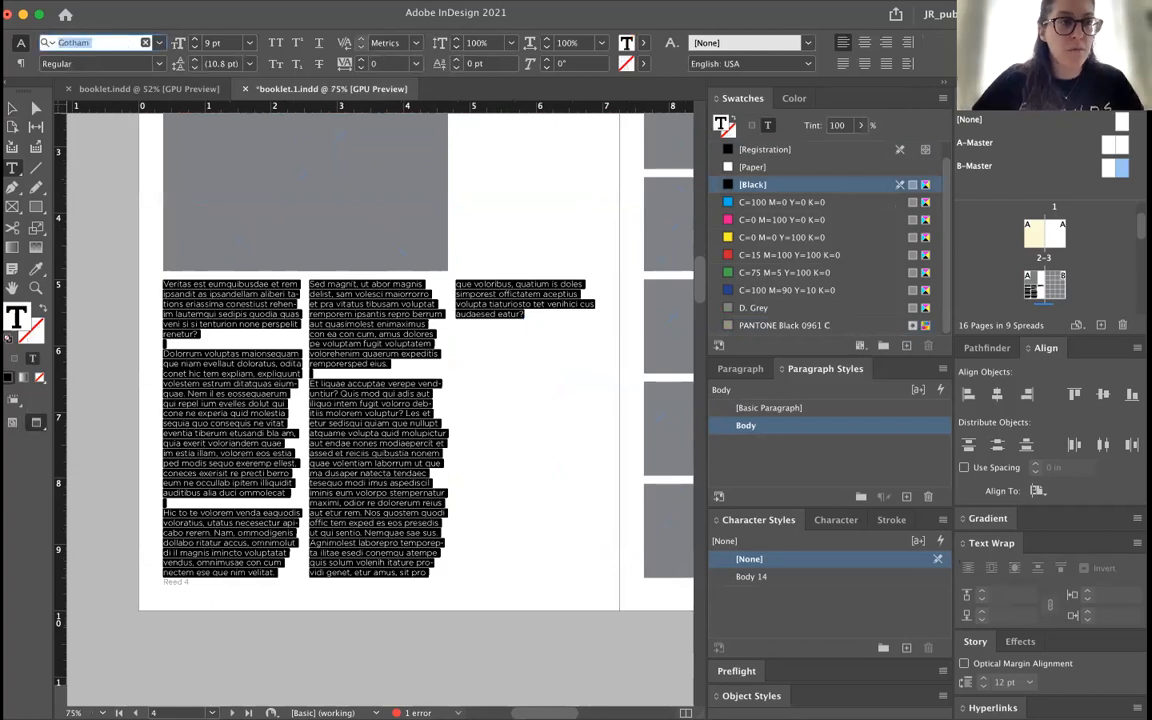
type("times")
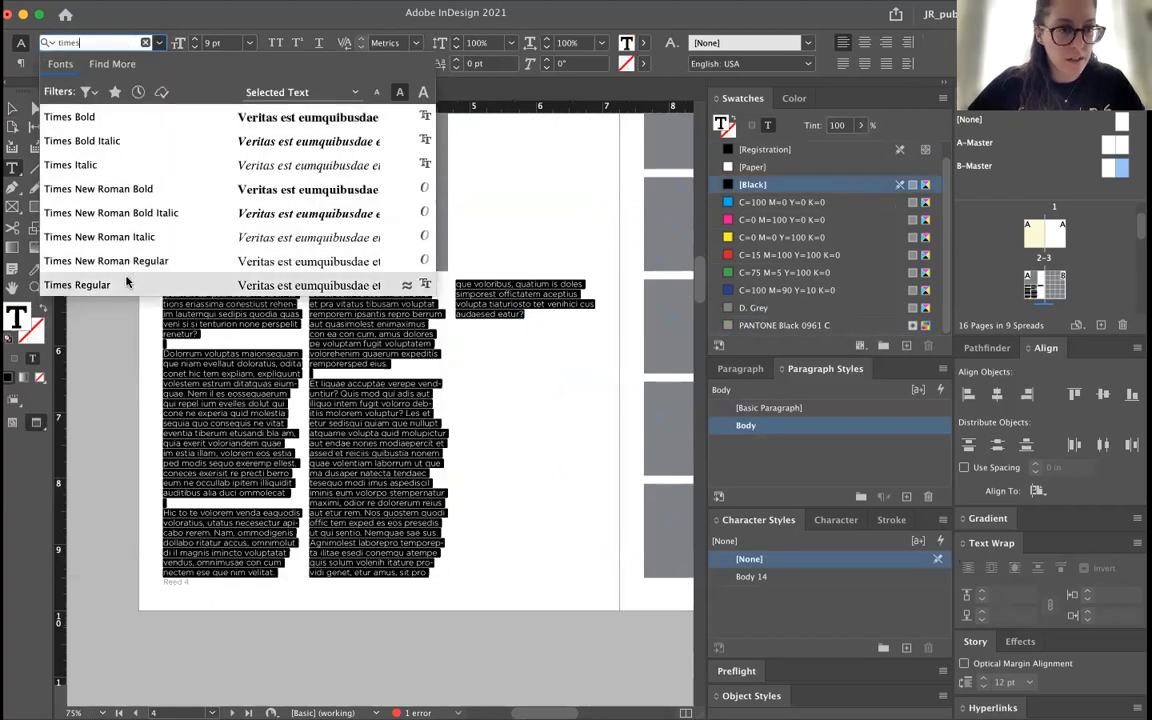
left_click(126, 283)
left_click(312, 332)
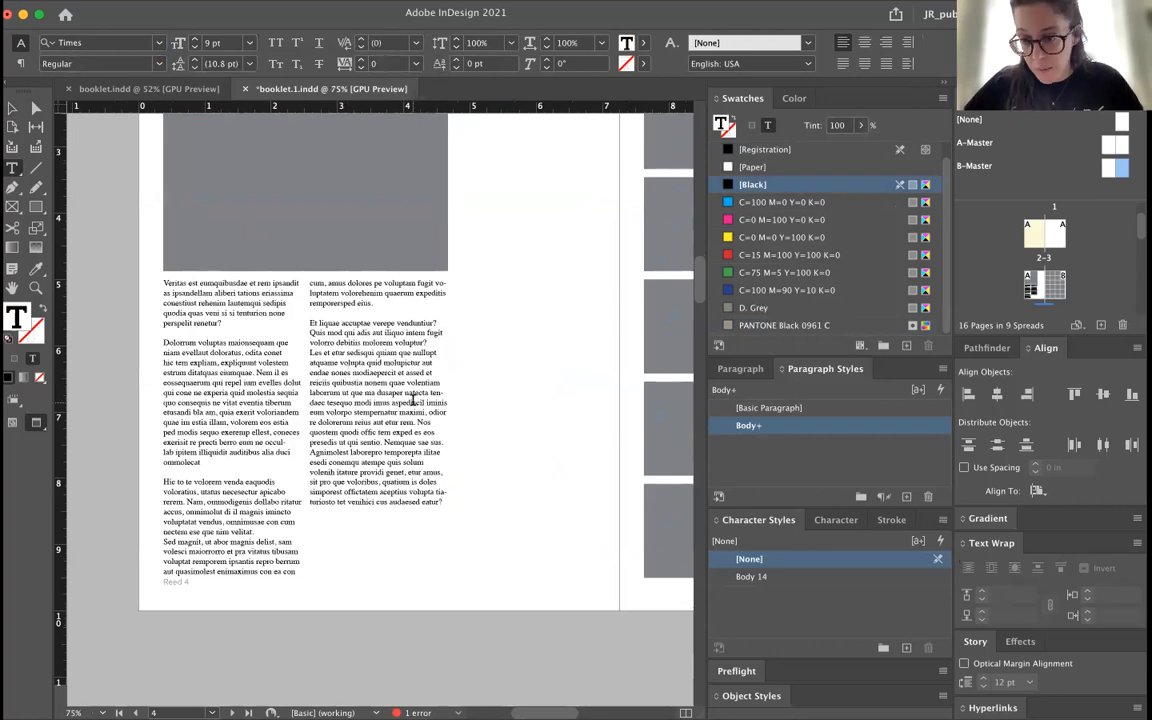
- Undo the font change to examine the Gotham text up close for comparison, and restore Times
key("super+z")
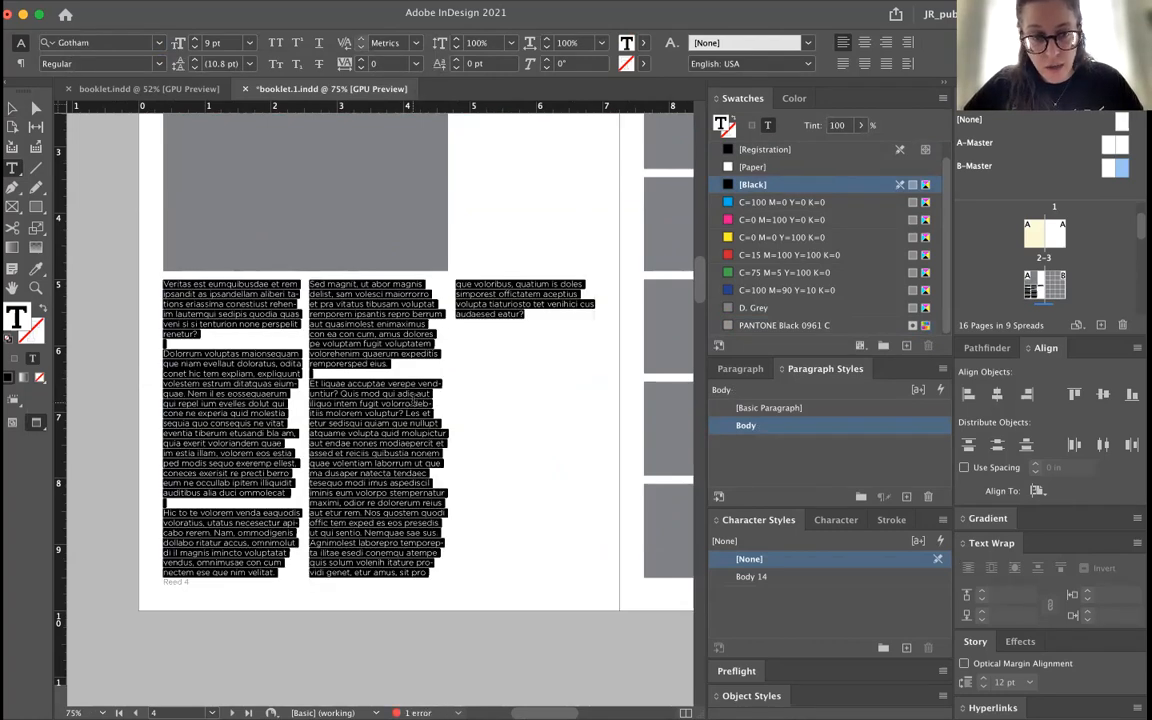
key("super+equal")
key("super+equal")
key("super+equal")
key("super+equal")
key("super+equal")
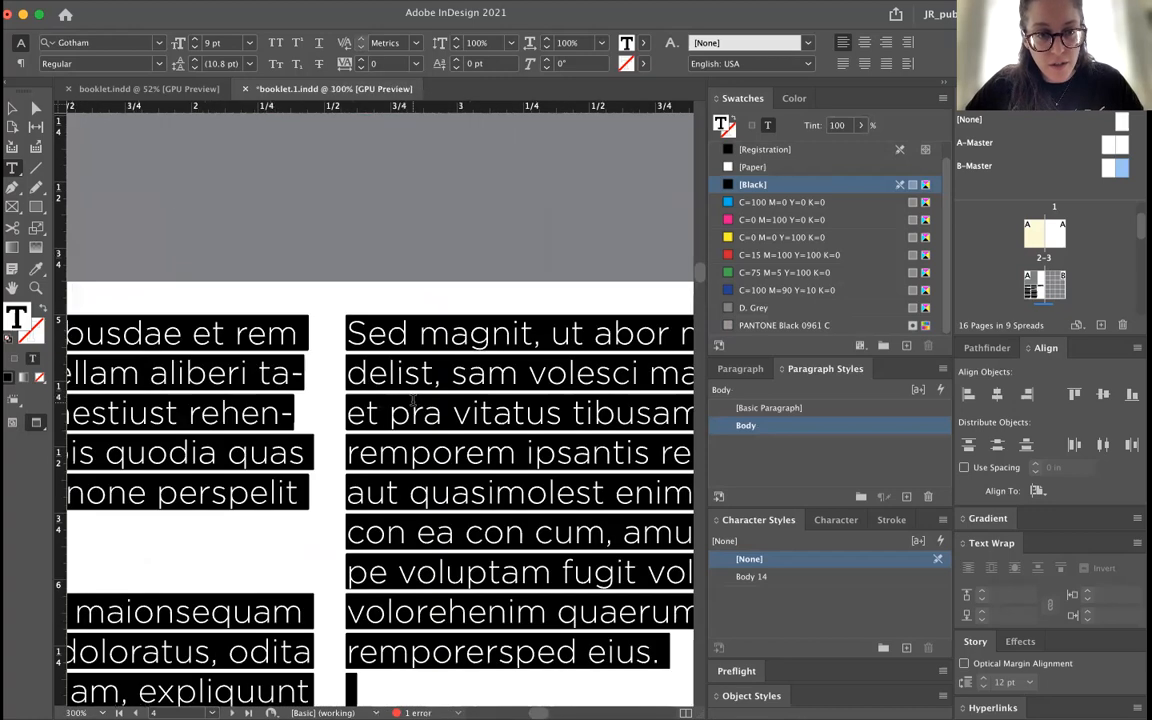
key("super+0")
key("super+shift+z")
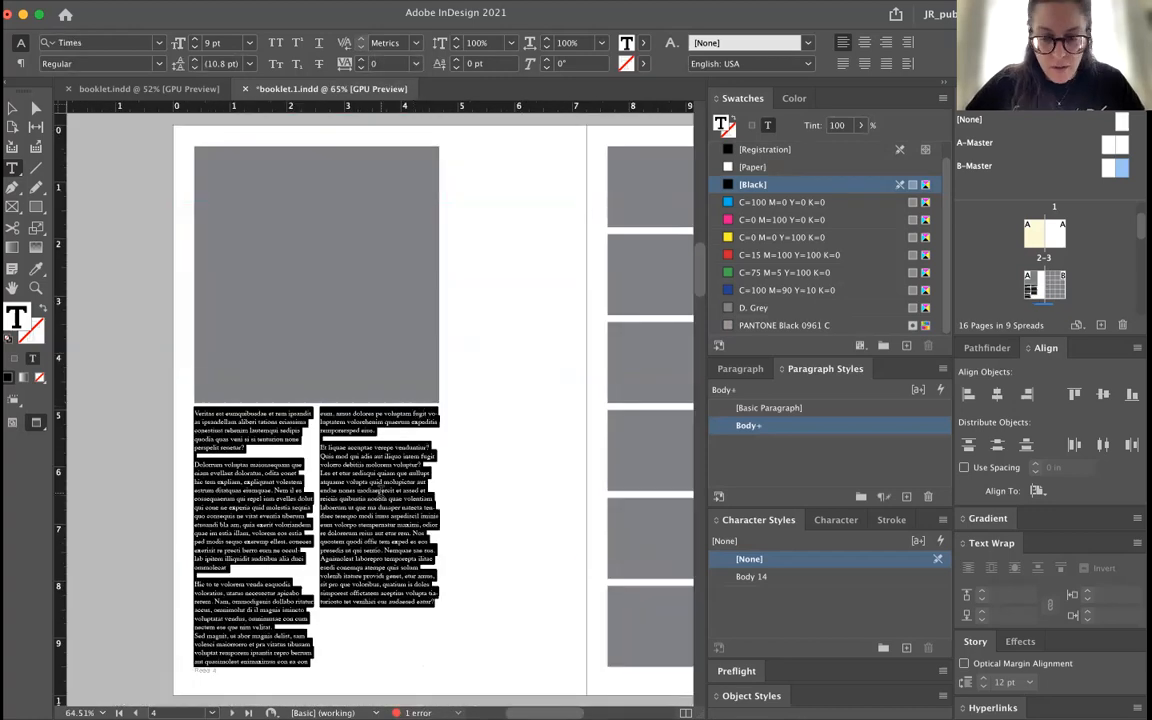
- Examine the Times text on page 4 at 100% zoom with the text deselected
key("super+equal")
scroll(389, 500, "up", 3)
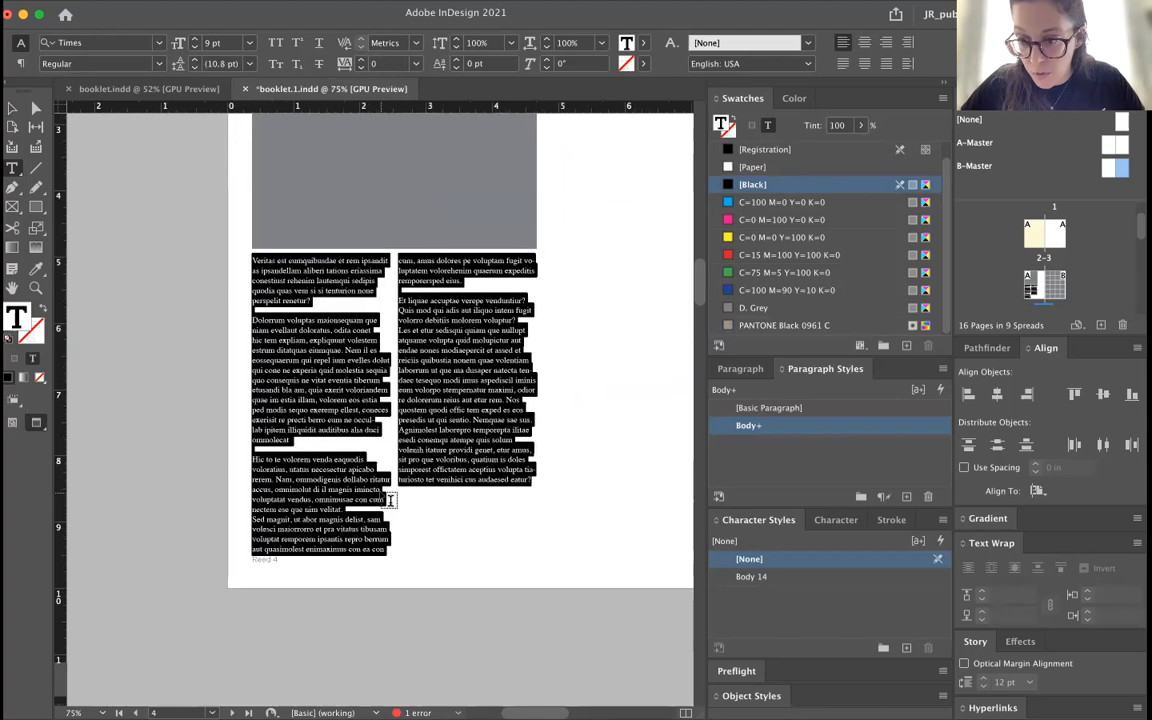
key("super+equal")
left_click(606, 300)
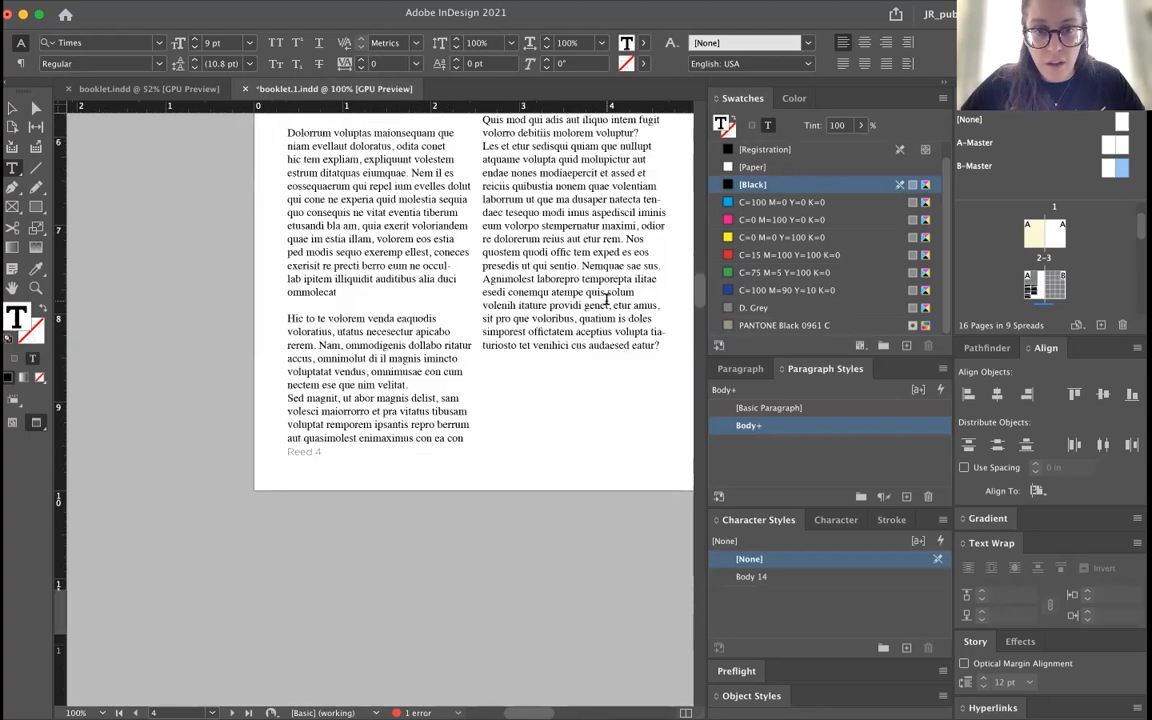
- Change the font of all the text in page 4's three-column frame to Avenir Book and deselect it for viewing
scroll(606, 300, "up", 3)
scroll(606, 300, "right", 2)
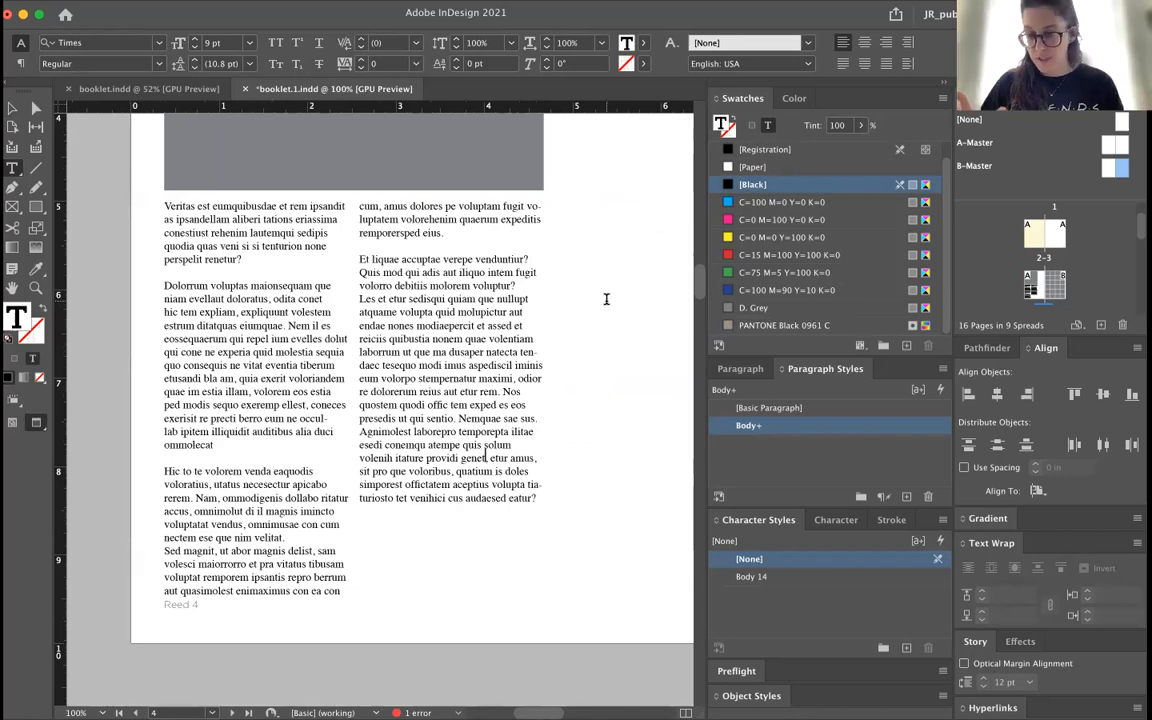
key("super+a")
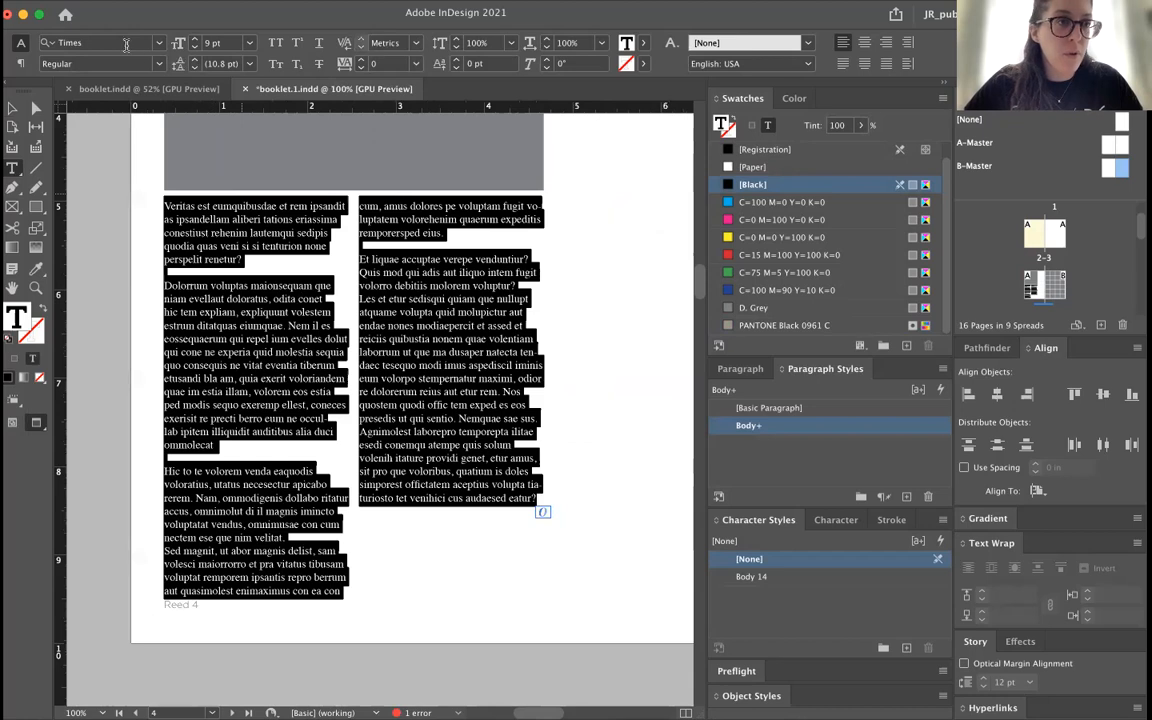
left_click(113, 42)
type("aveni")
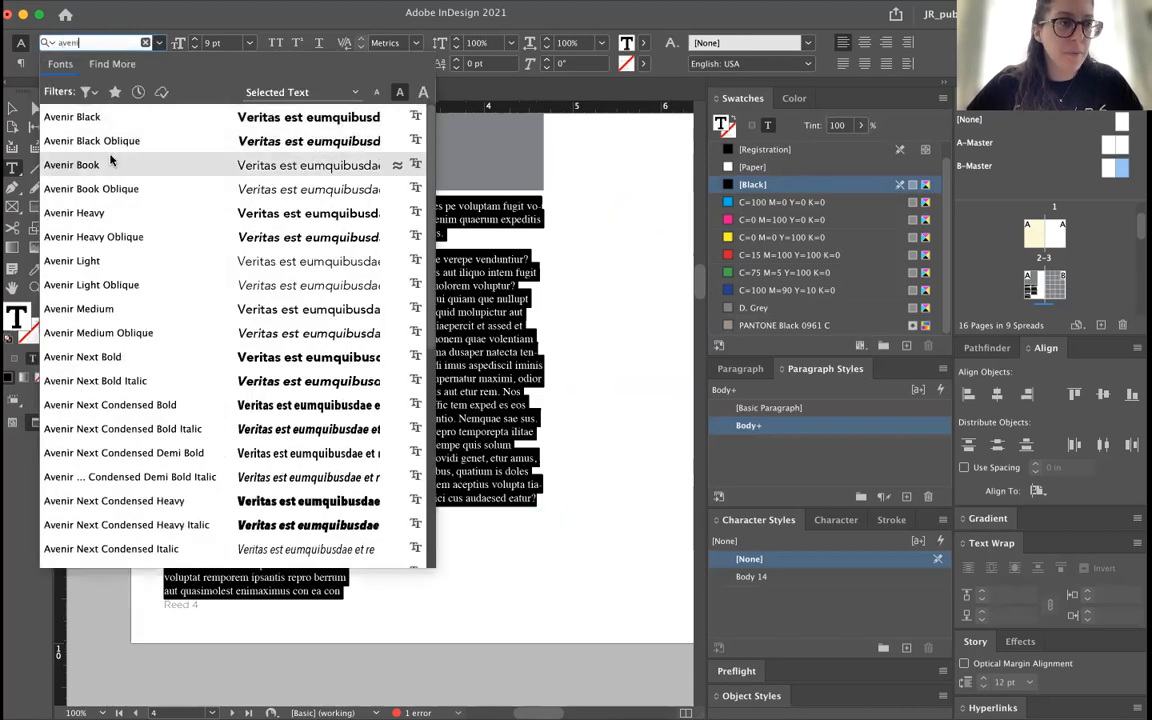
left_click(115, 172)
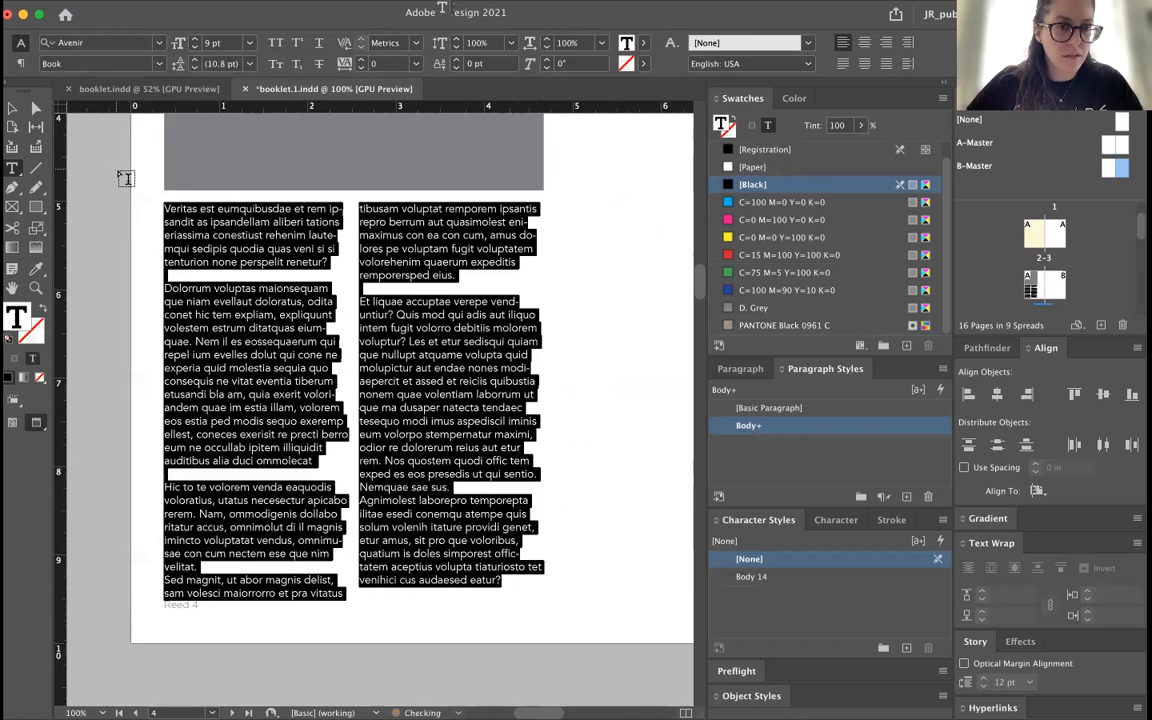
left_click(465, 414)
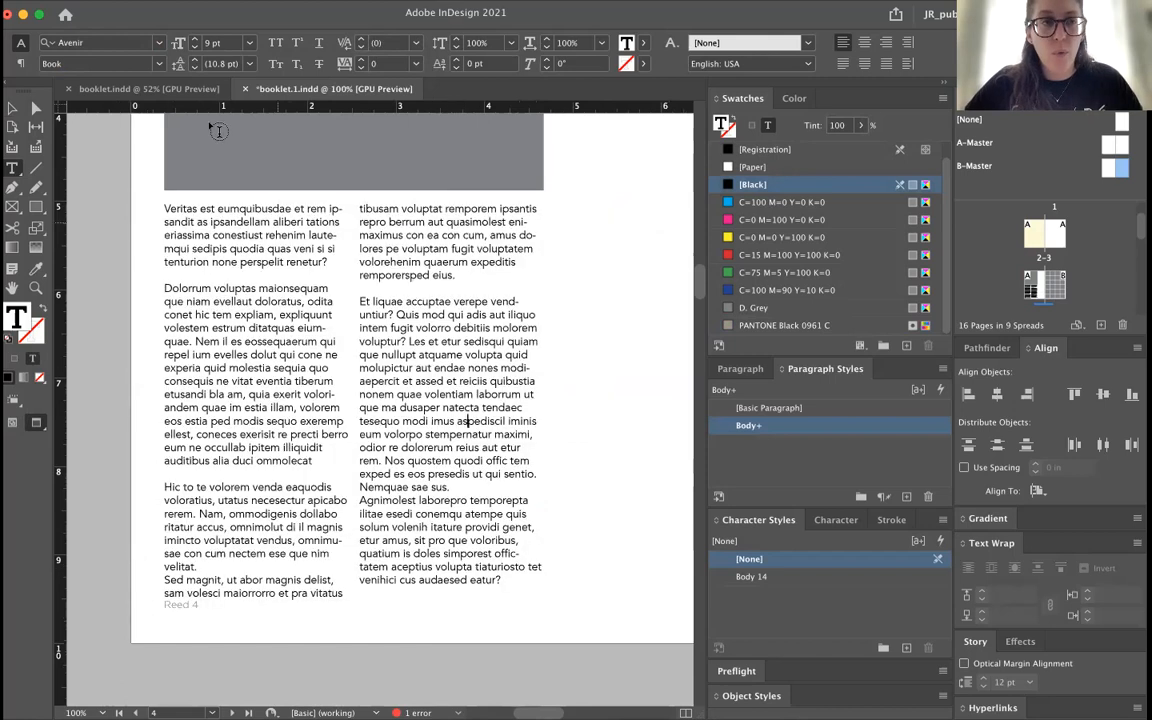
- Set all the text on page 4 in Futura Condensed Medium and inspect it enlarged to 150%
key("super+a")
left_click(152, 43)
left_click(133, 313)
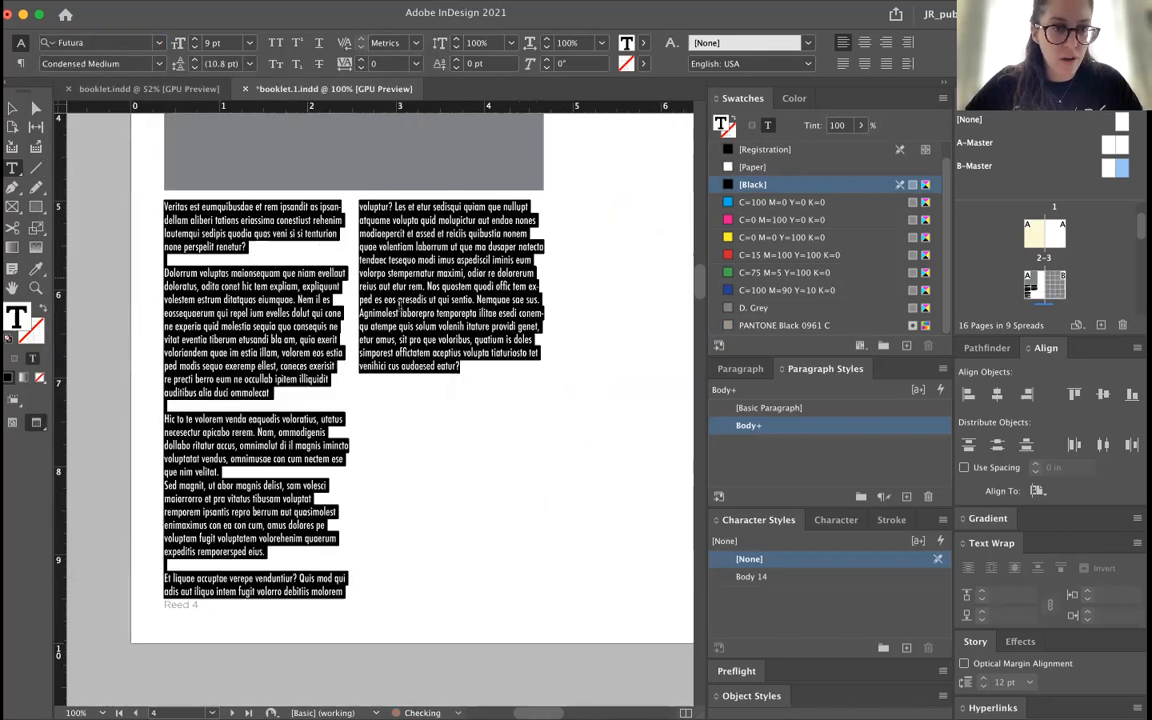
left_click(159, 63)
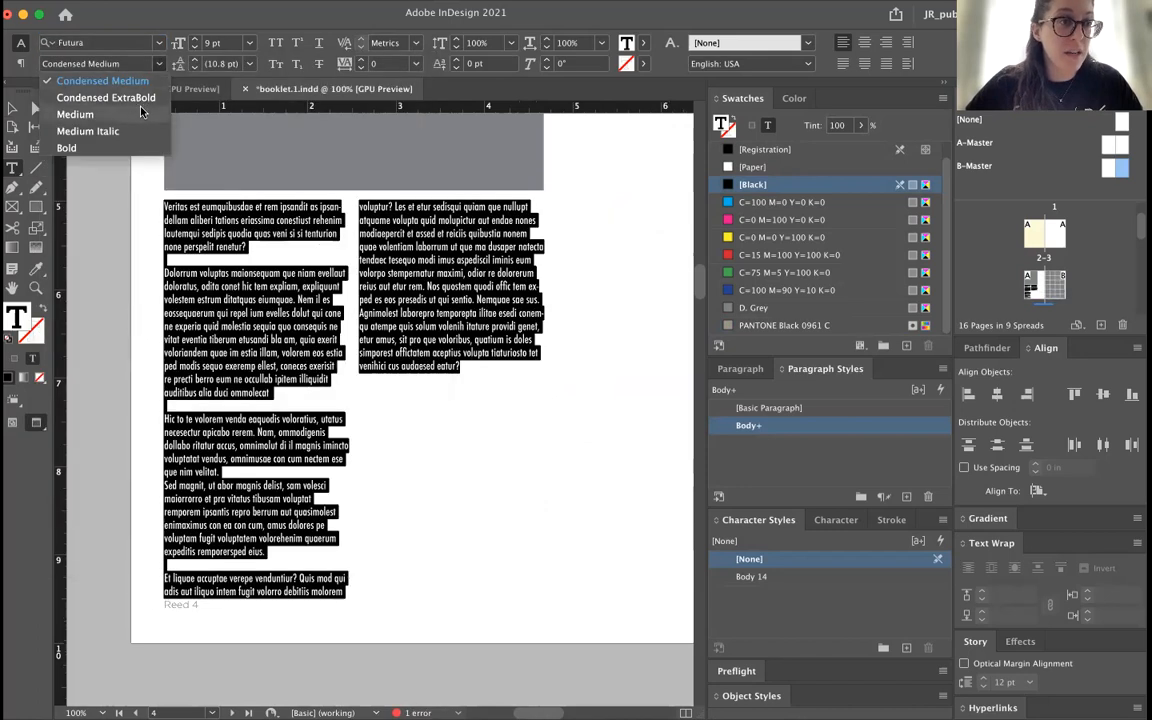
left_click(375, 244)
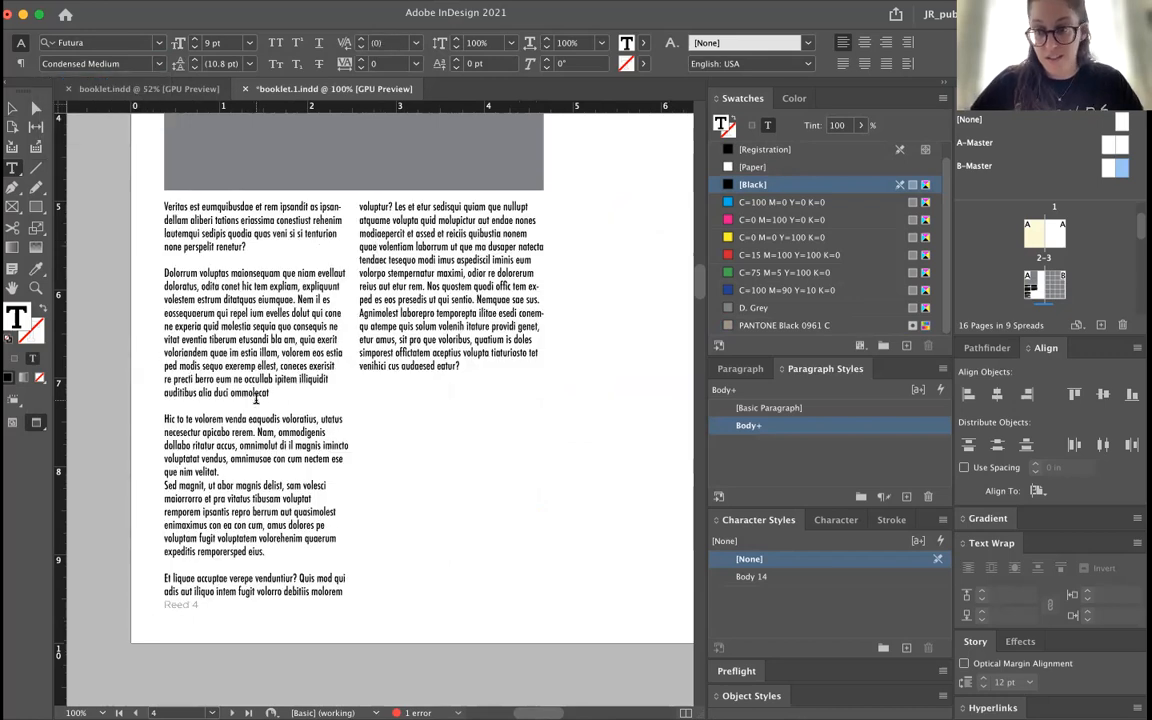
key("super+equal")
key("super+equal")
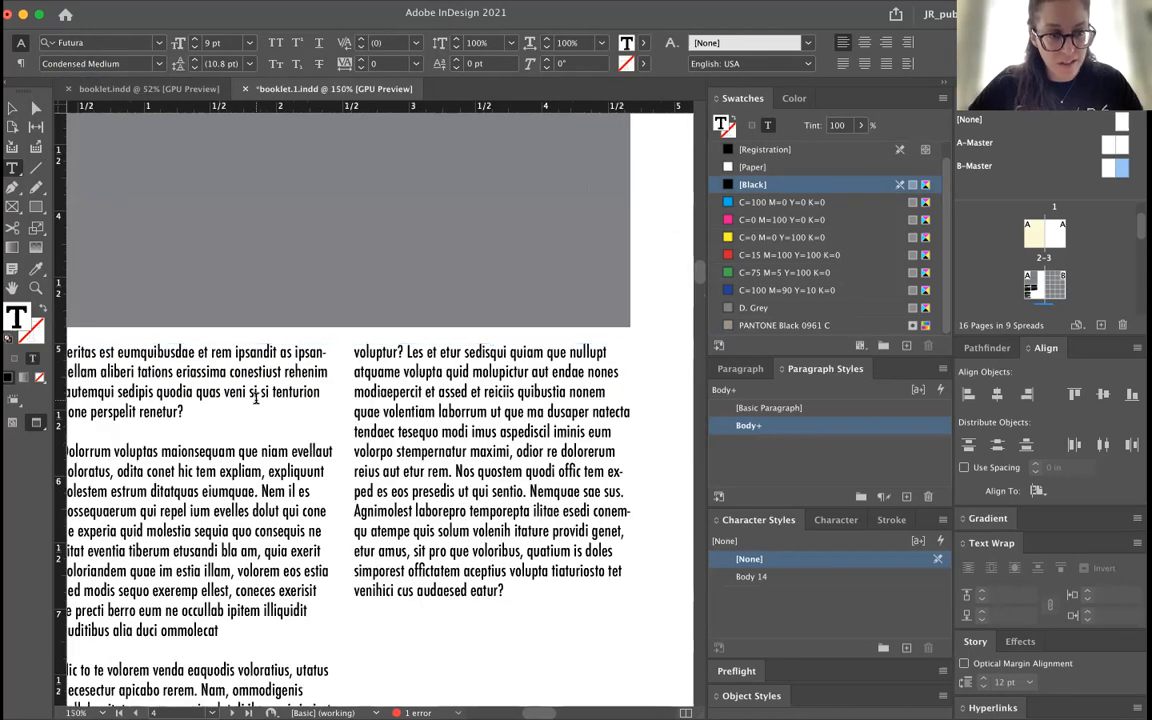
- Change the Futura text's style to Medium and check it against the whole page with the text deselected
key("super+a")
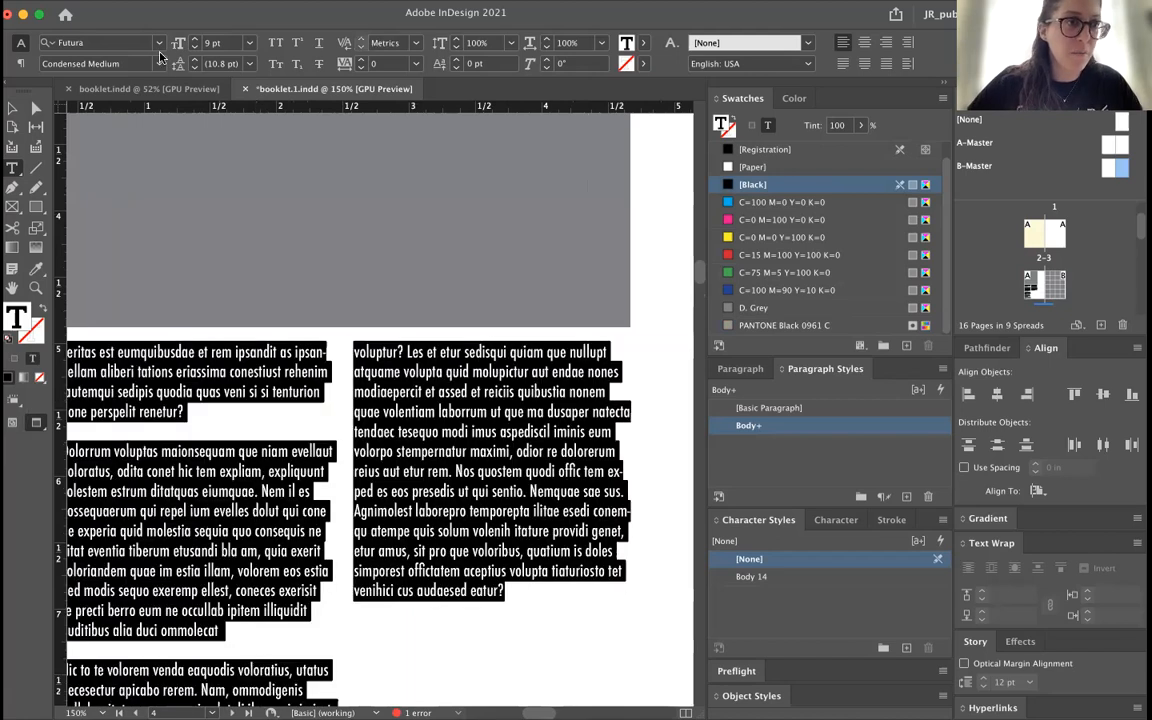
left_click(150, 64)
left_click(148, 116)
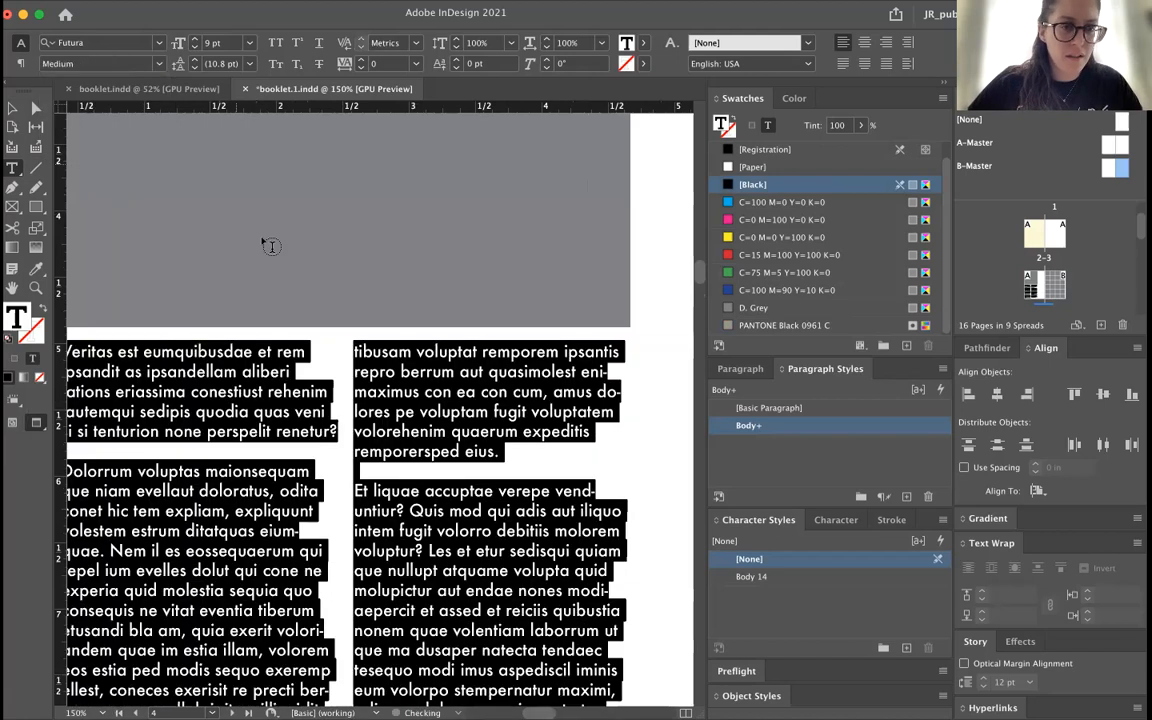
key("super+0")
left_click(390, 580)
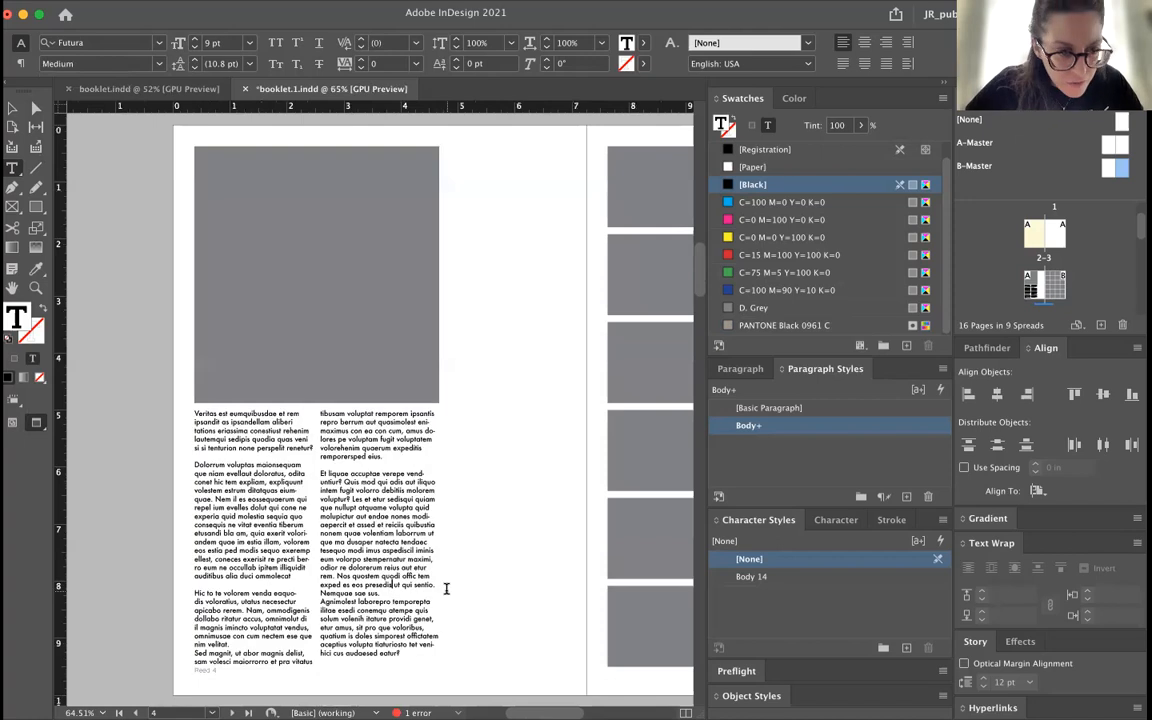
- Change the font of all the text on page 4 to Gill Sans Light and deselect it
key("super+a")
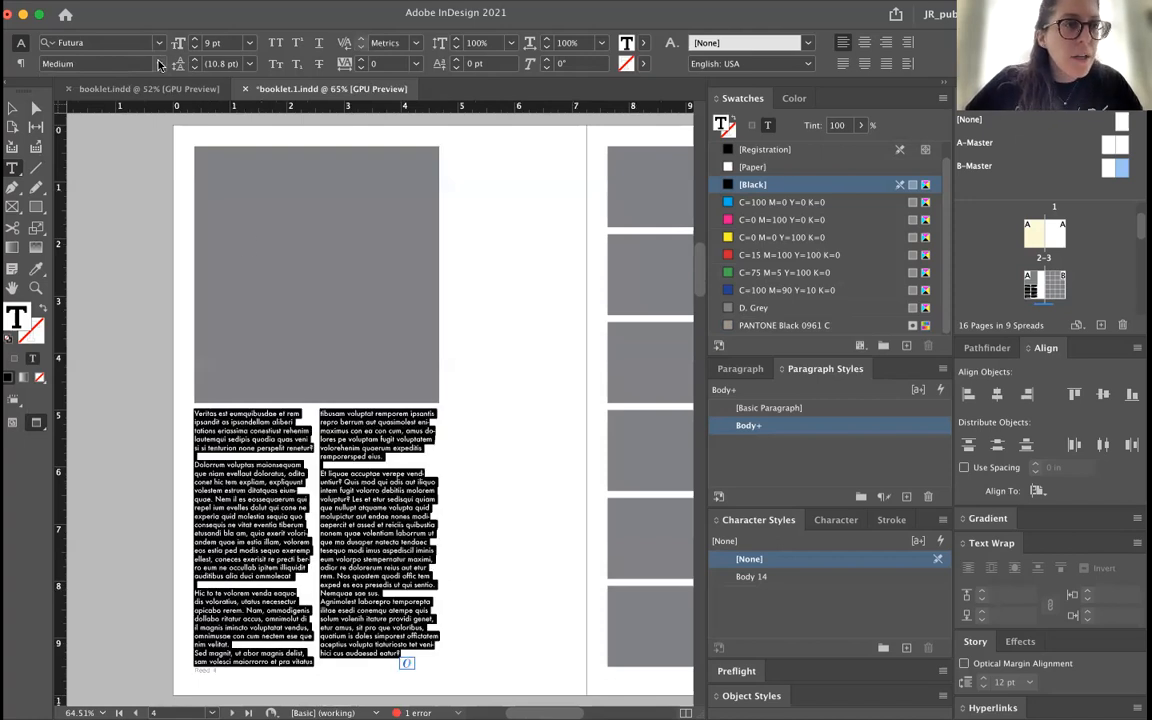
left_click(158, 63)
left_click(158, 48)
left_click(159, 40)
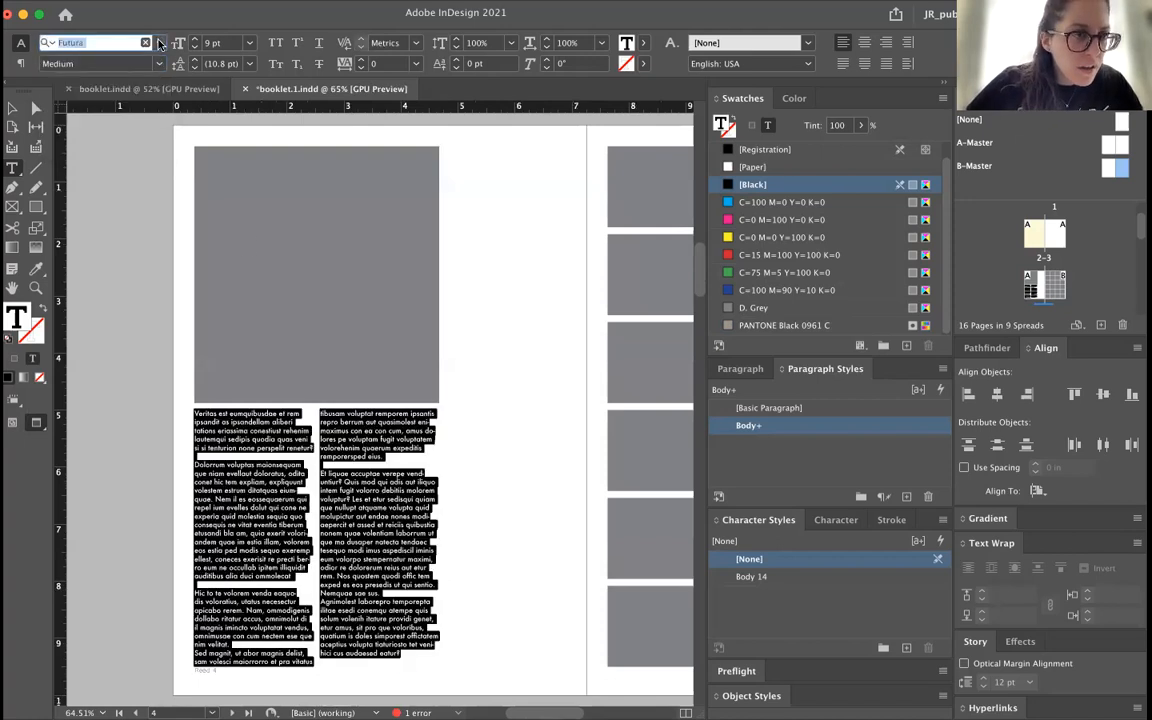
type("gill")
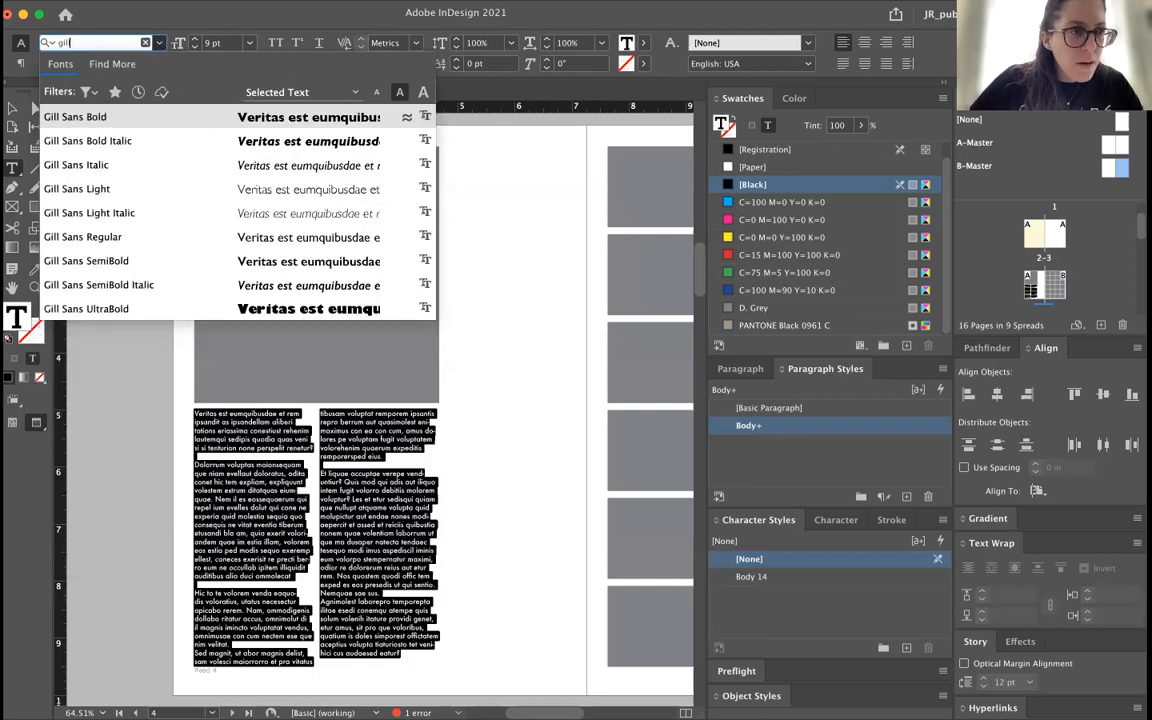
left_click(101, 188)
left_click(358, 553)
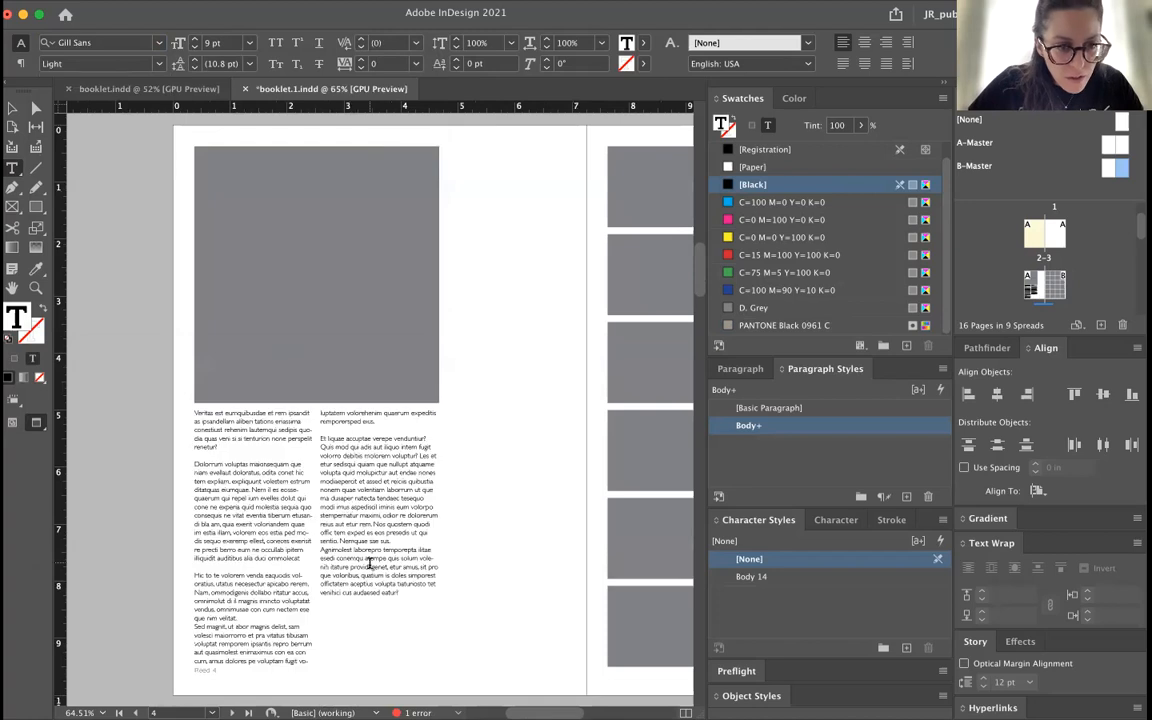
- Insert blank lines before the paragraphs starting "Agnimolest laborepro" and "Sed magnit" on page 4, and deselect the frame
scroll(358, 553, "up", 4)
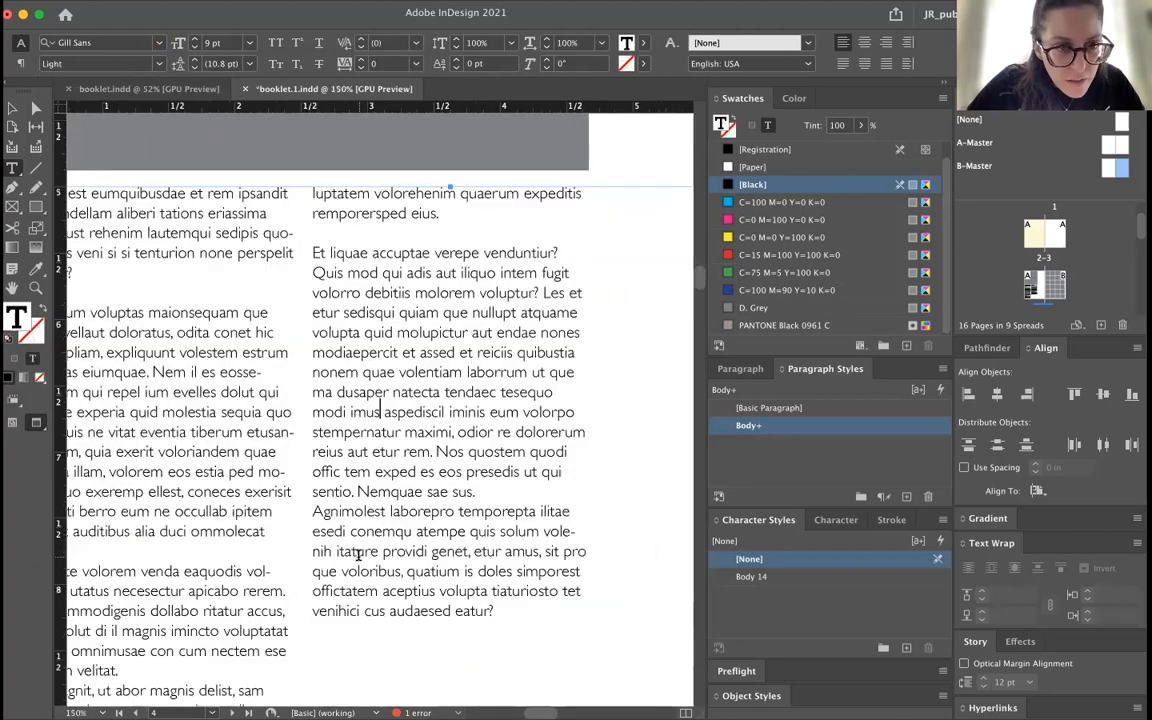
left_click(484, 488)
key("Return")
scroll(484, 488, "down", 4)
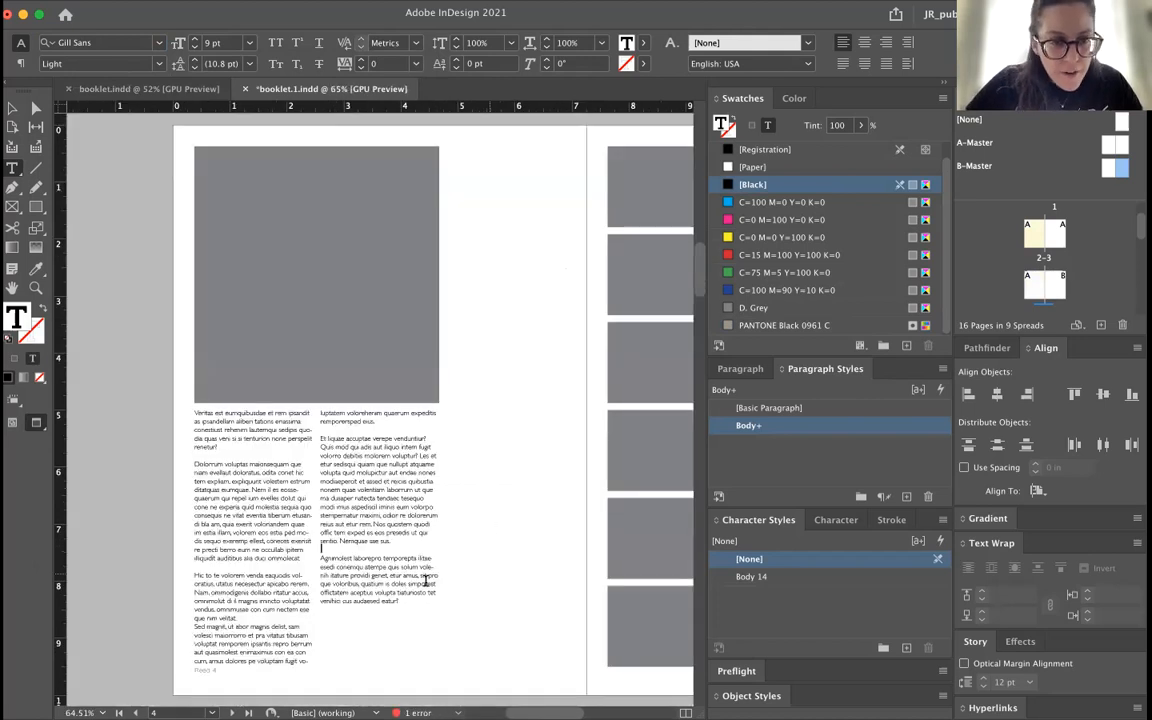
key("super+equal")
key("super+equal")
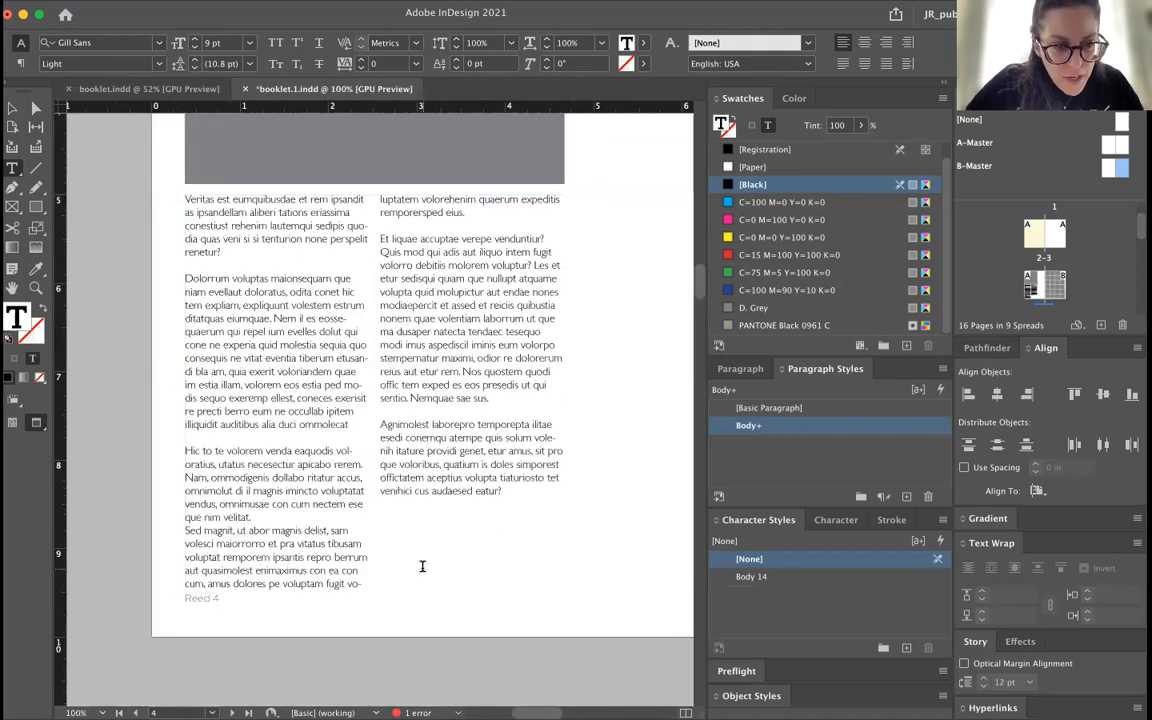
scroll(226, 591, "up", 3)
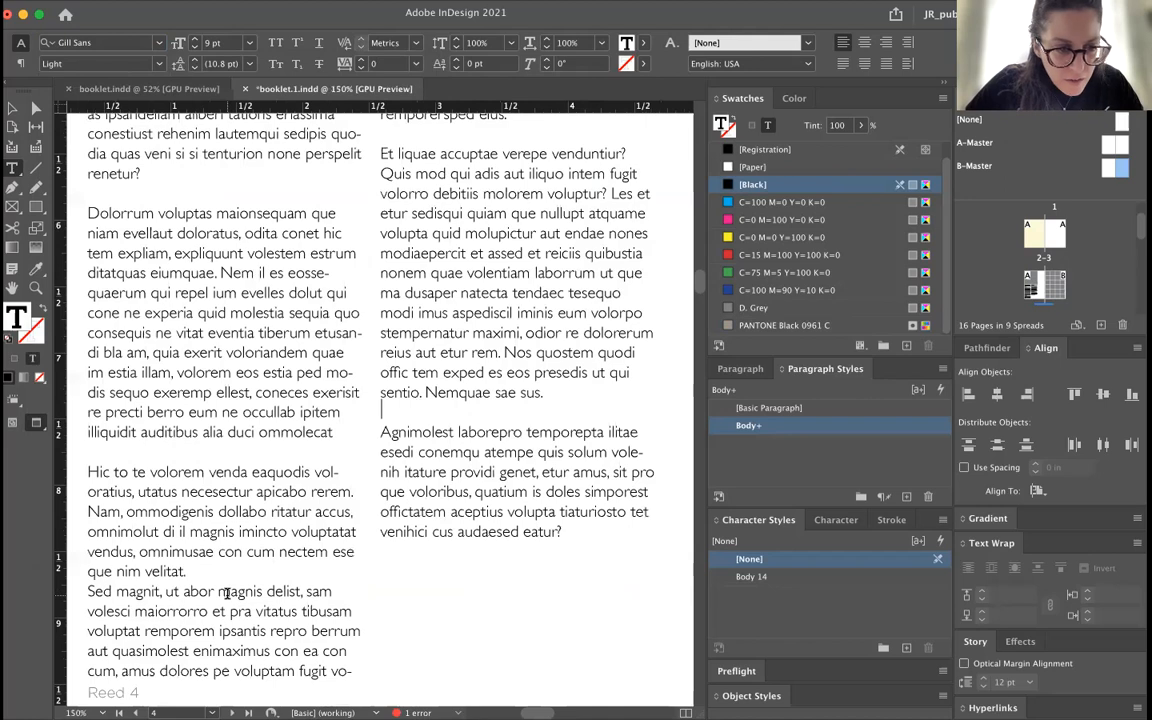
left_click(374, 384)
key("Return")
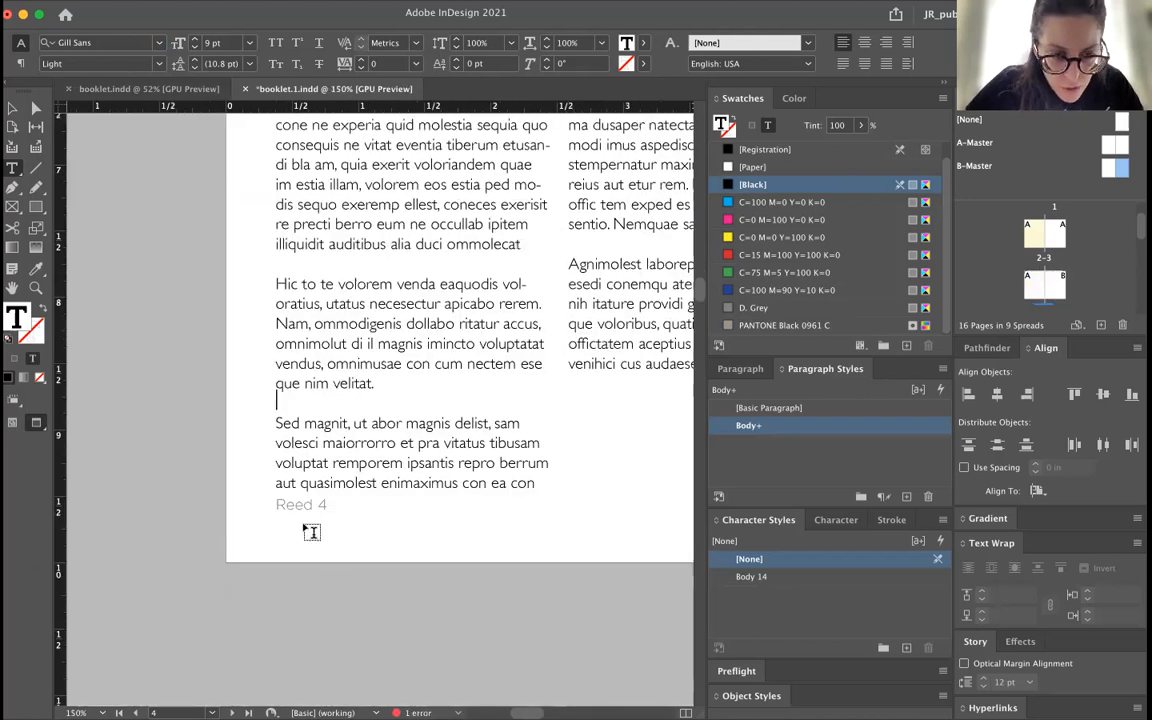
left_click(12, 106)
left_click(303, 605)
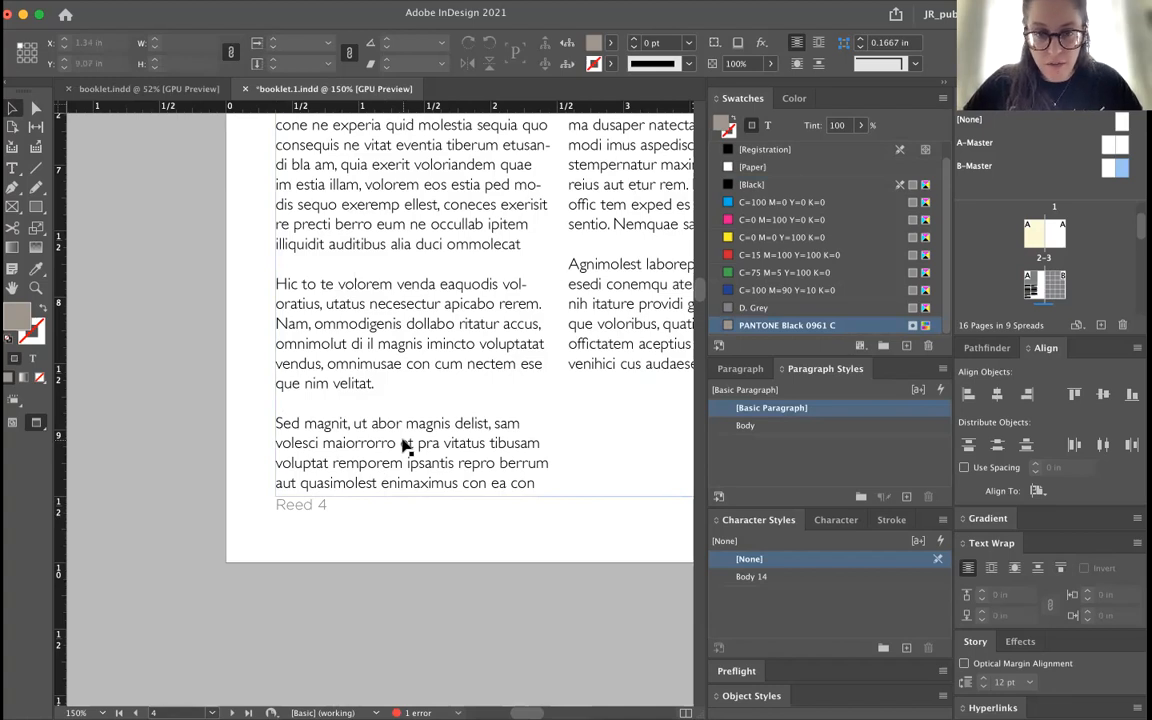
- Change the font of all the text in page 4's frame back to Times Regular
key("super+0")
double_click(323, 560)
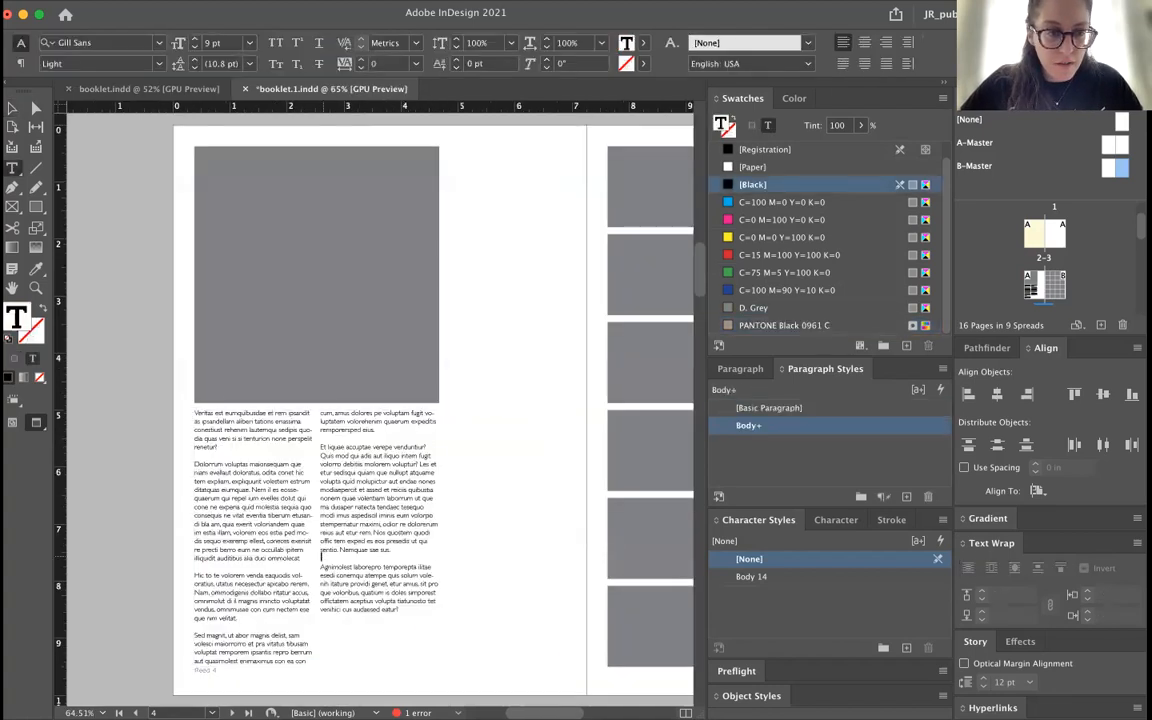
key("super+a")
left_click(100, 43)
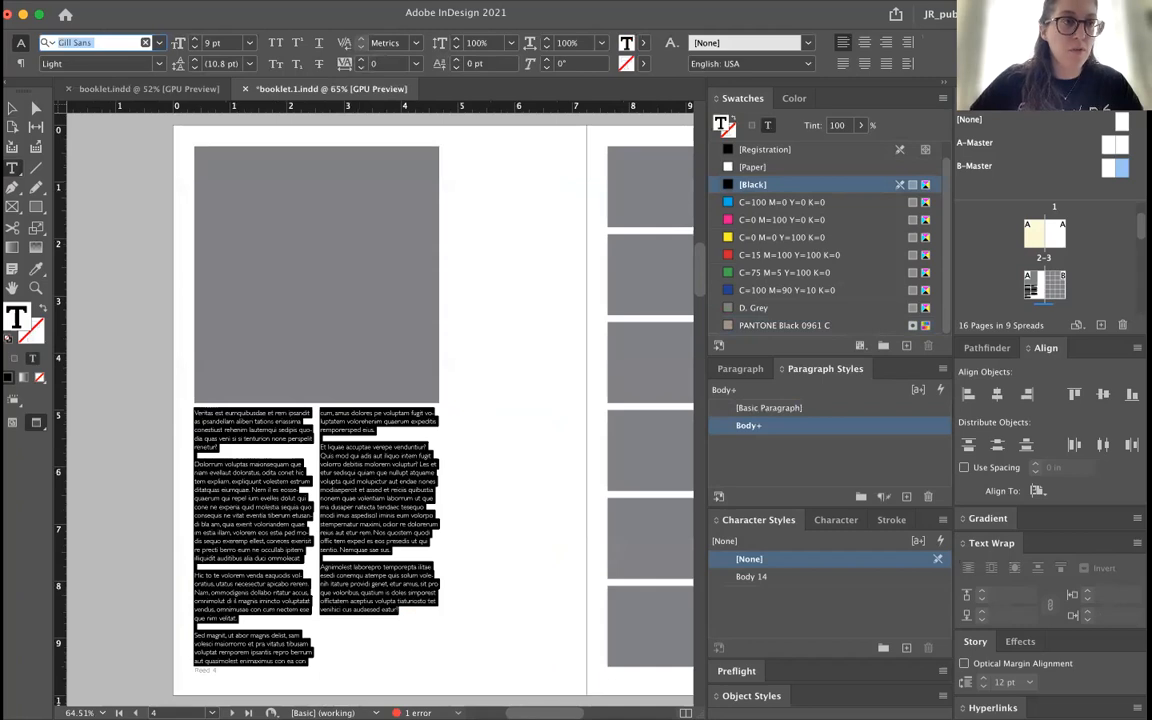
type("times")
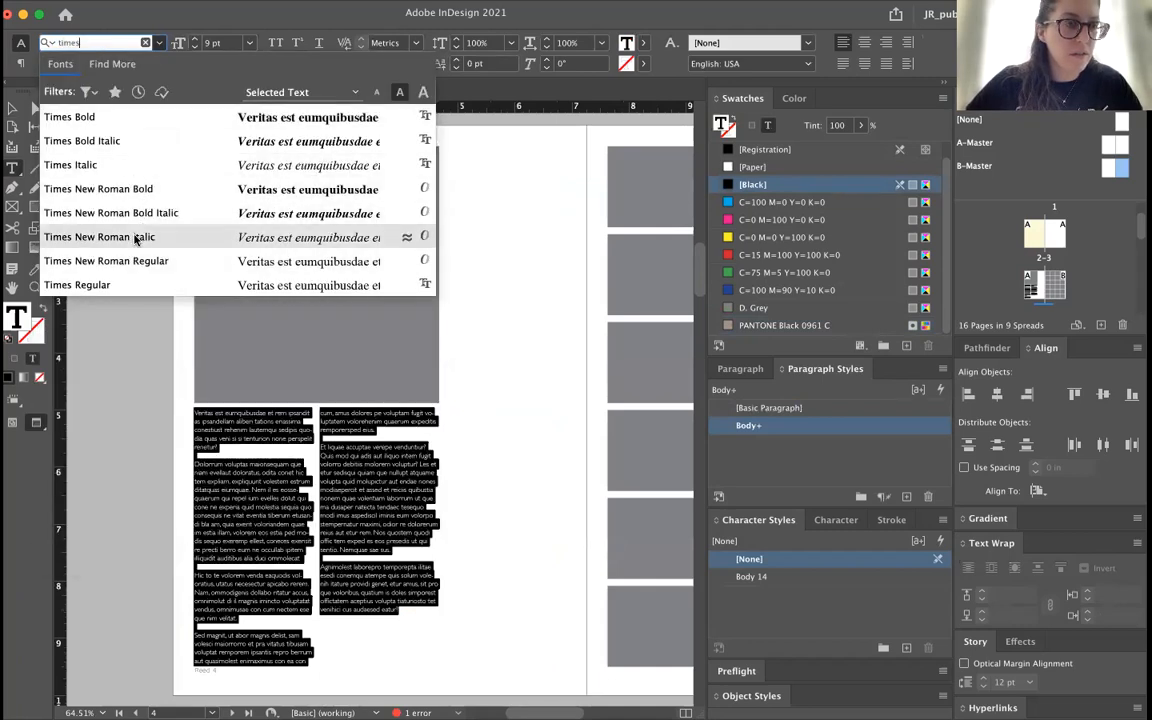
left_click(135, 284)
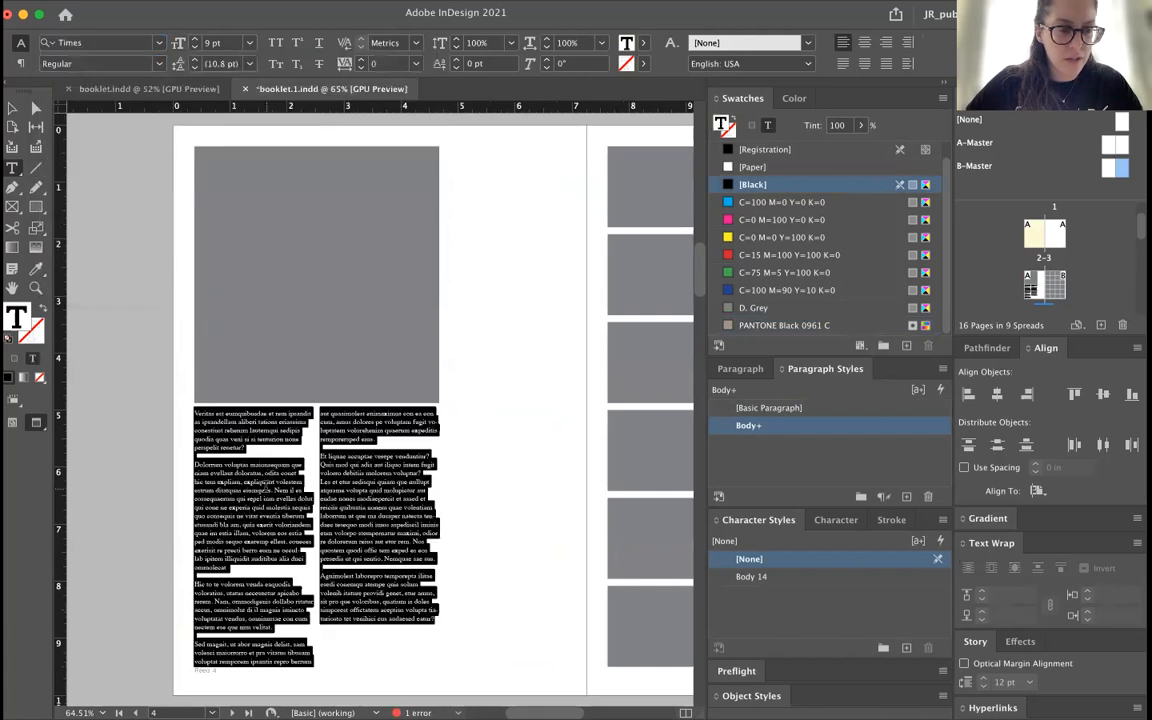
left_click(266, 489)
- Examine the Times text close up at 125%, and review pages 4 and 5 together with everything deselected
key("super+equal")
key("super+equal")
key("super+equal")
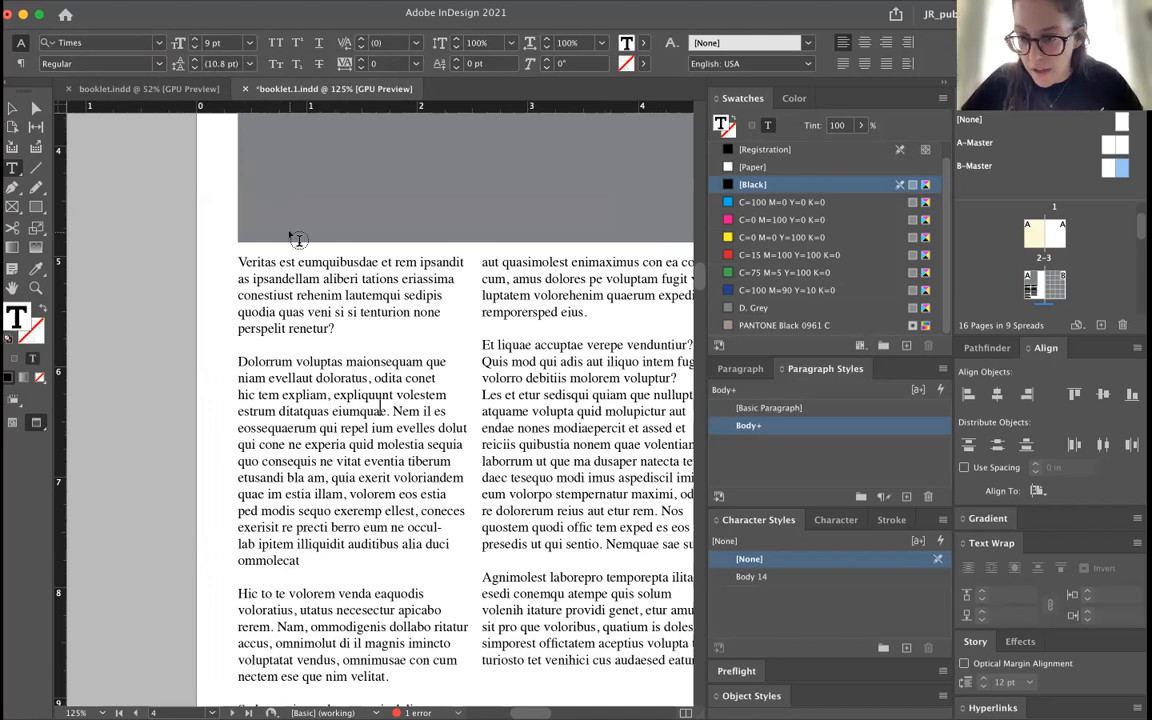
left_click(12, 106)
key("super+0")
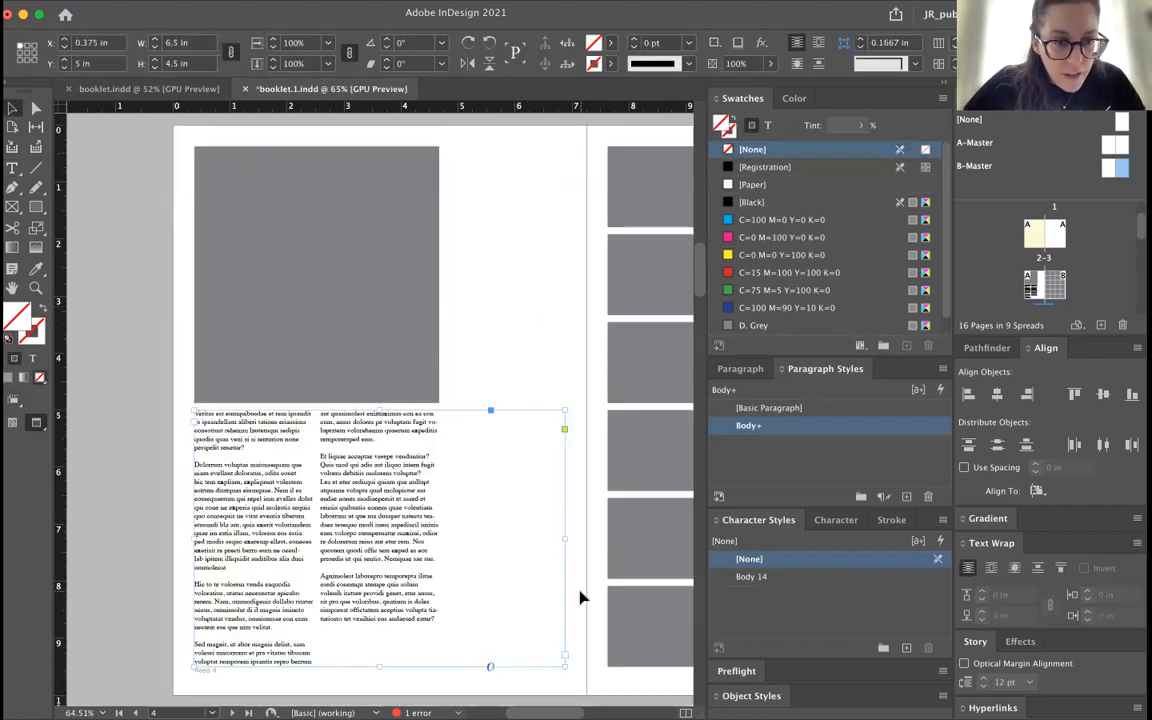
left_click(147, 500)
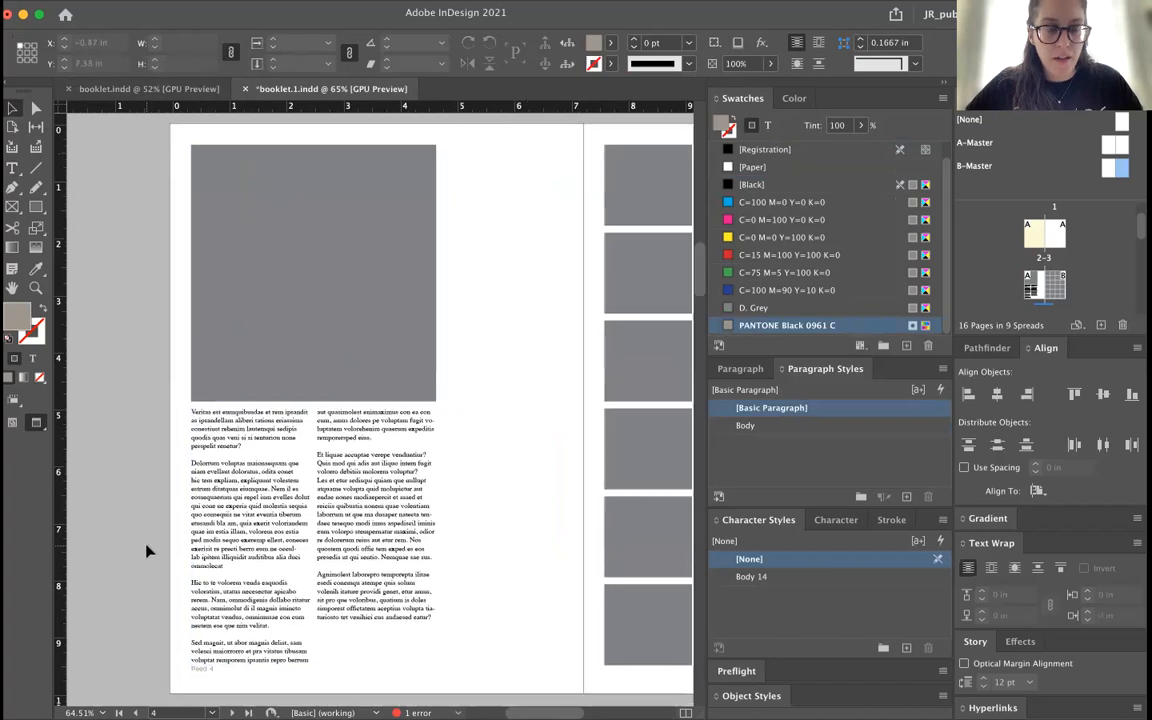
scroll(130, 489, "right", 5)
scroll(283, 511, "right", 1)
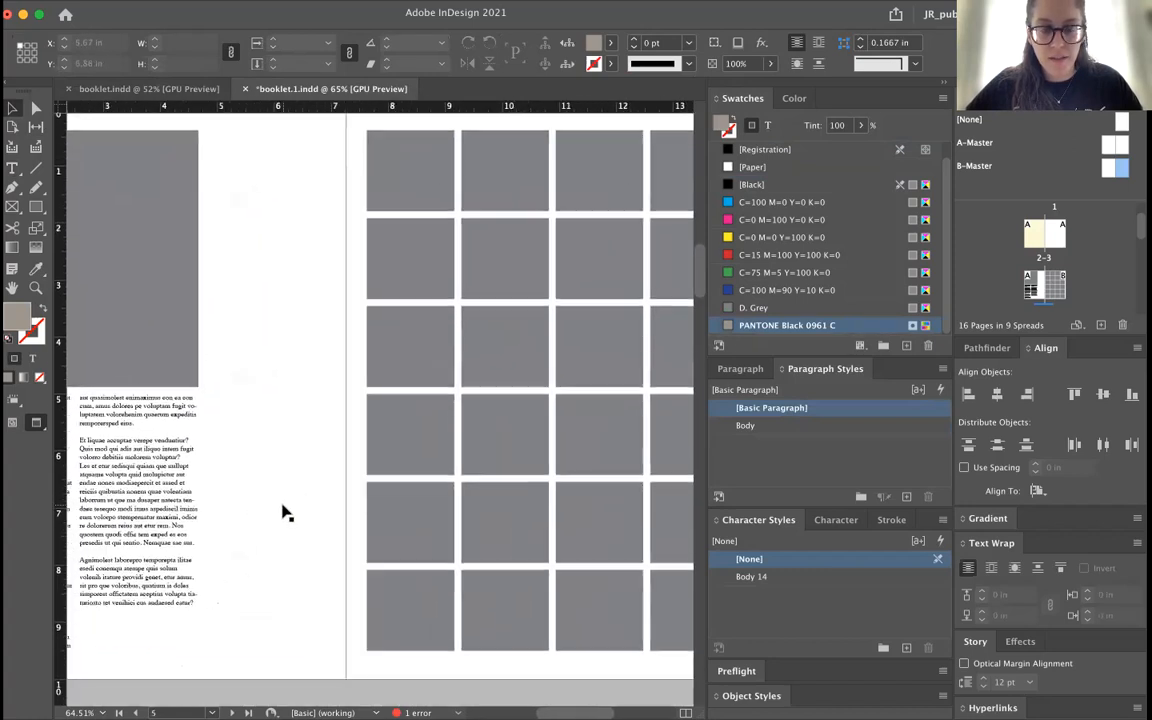
scroll(283, 511, "left", 3)
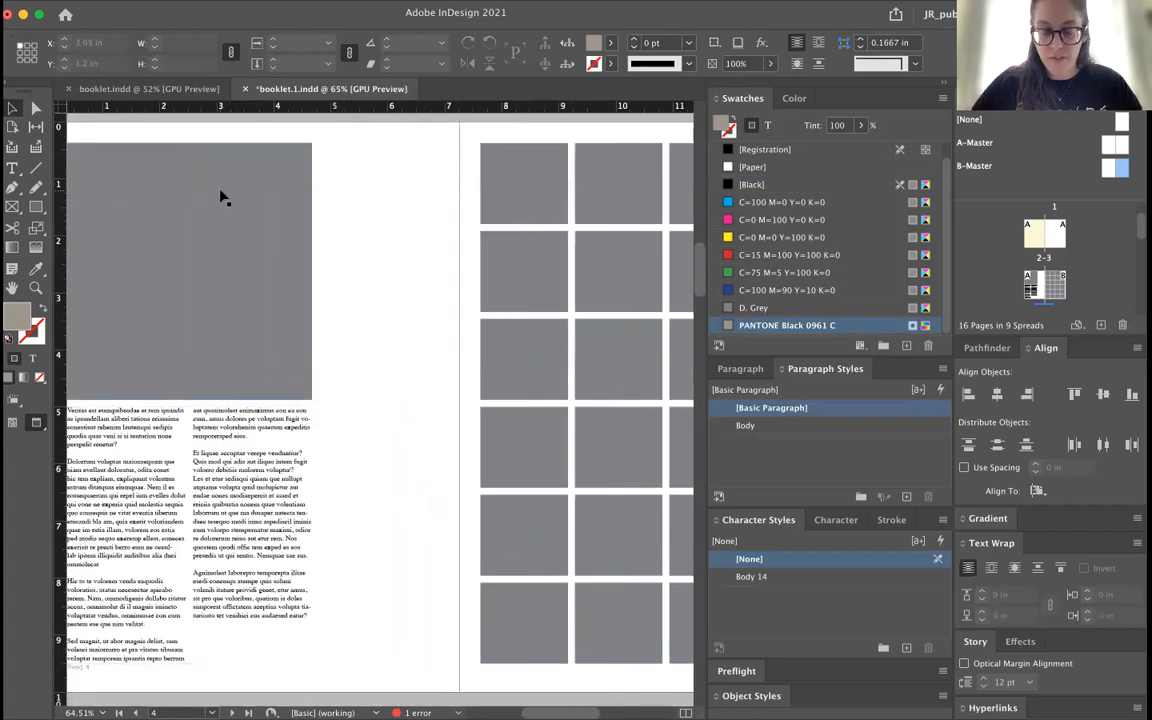
- Turn off preview mode to show the grid guides across the page 4–5 spread and its neighbours
key("super+minus")
key("super+minus")
key("w")
left_click_drag(224, 296, 547, 518)
scroll(483, 483, "down", 5)
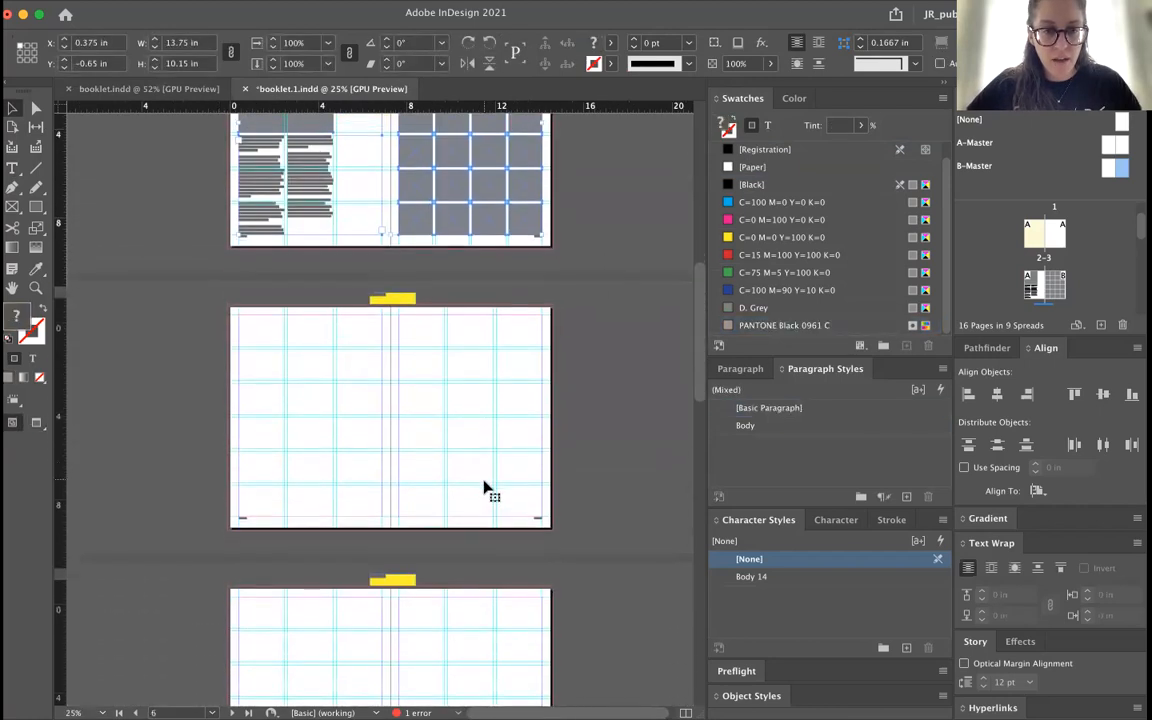
scroll(562, 400, "up", 3)
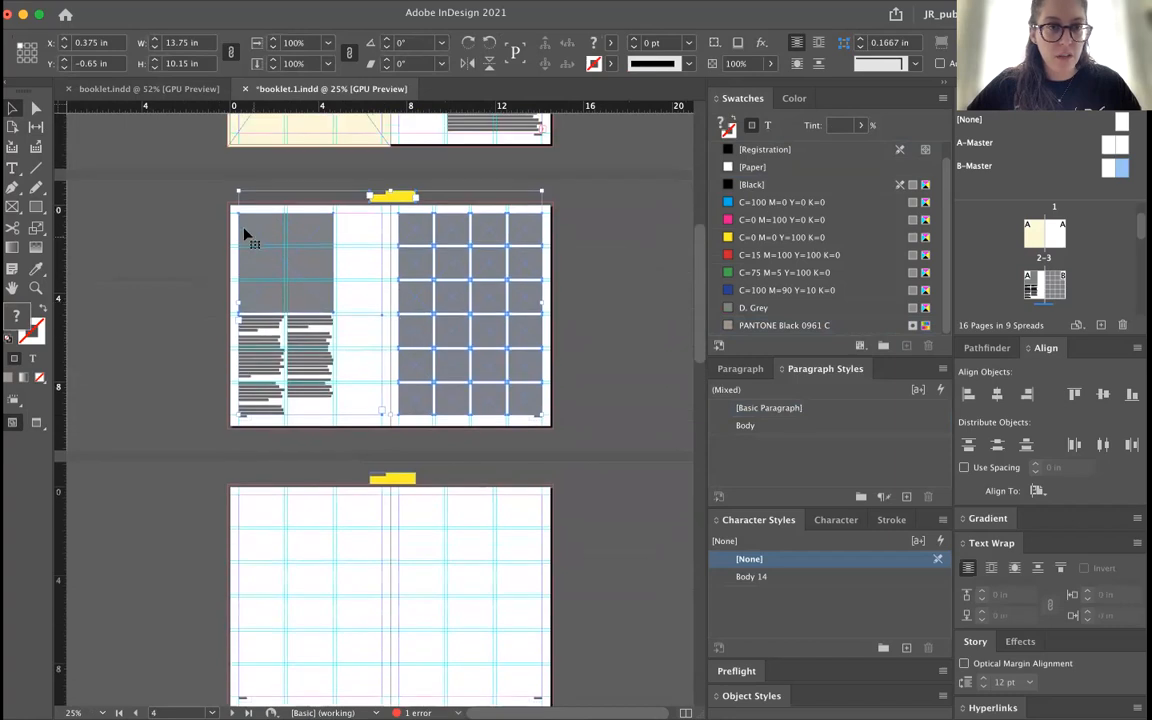
left_click(200, 218)
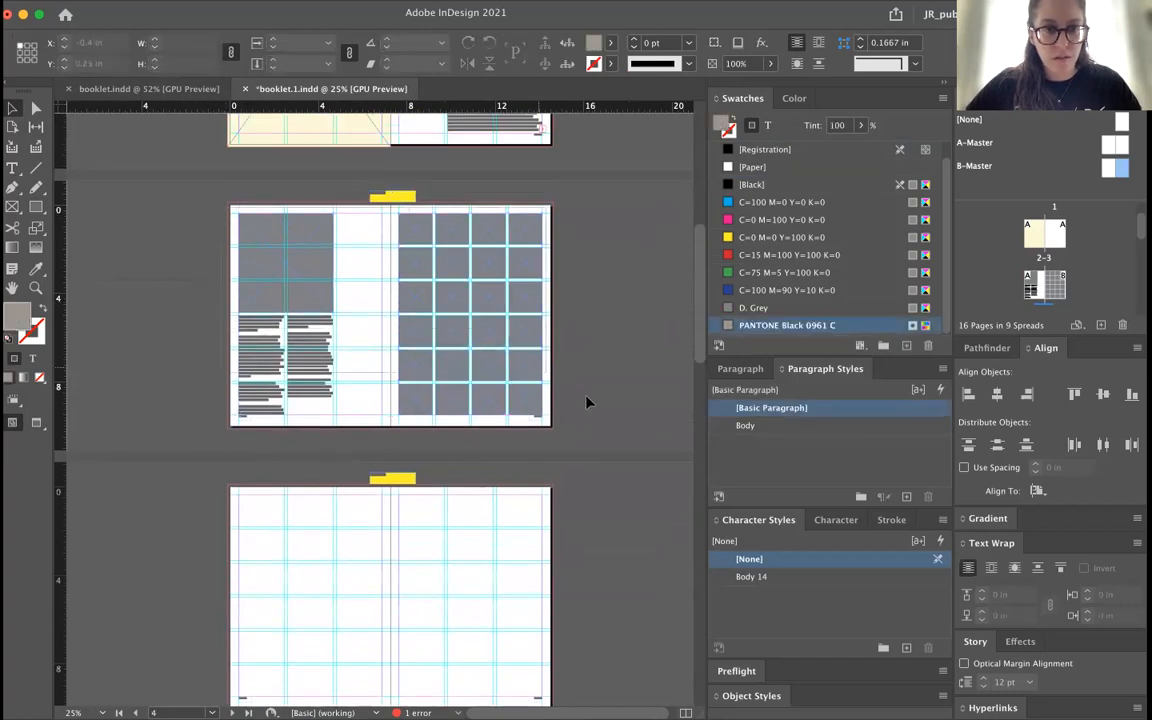
- Copy all the objects on the page 4–5 spread and paste them in place on pages 6–7, leaving everything deselected
key("super+a")
scroll(561, 462, "down", 5)
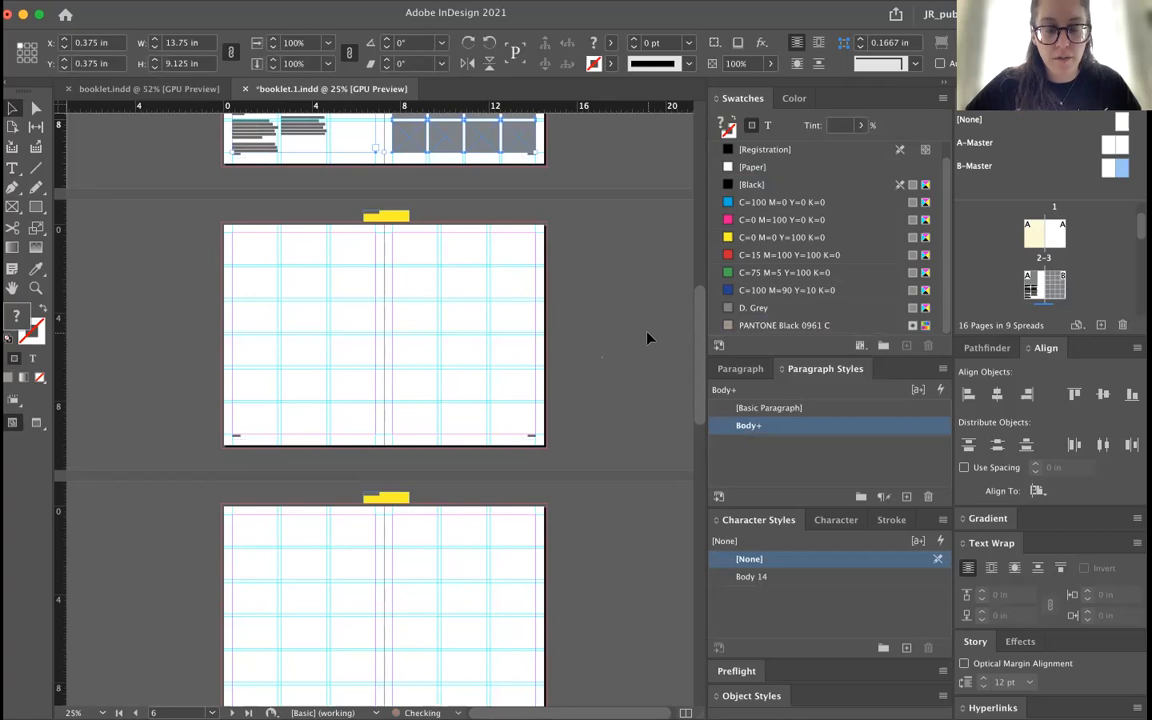
scroll(620, 300, "up", 3)
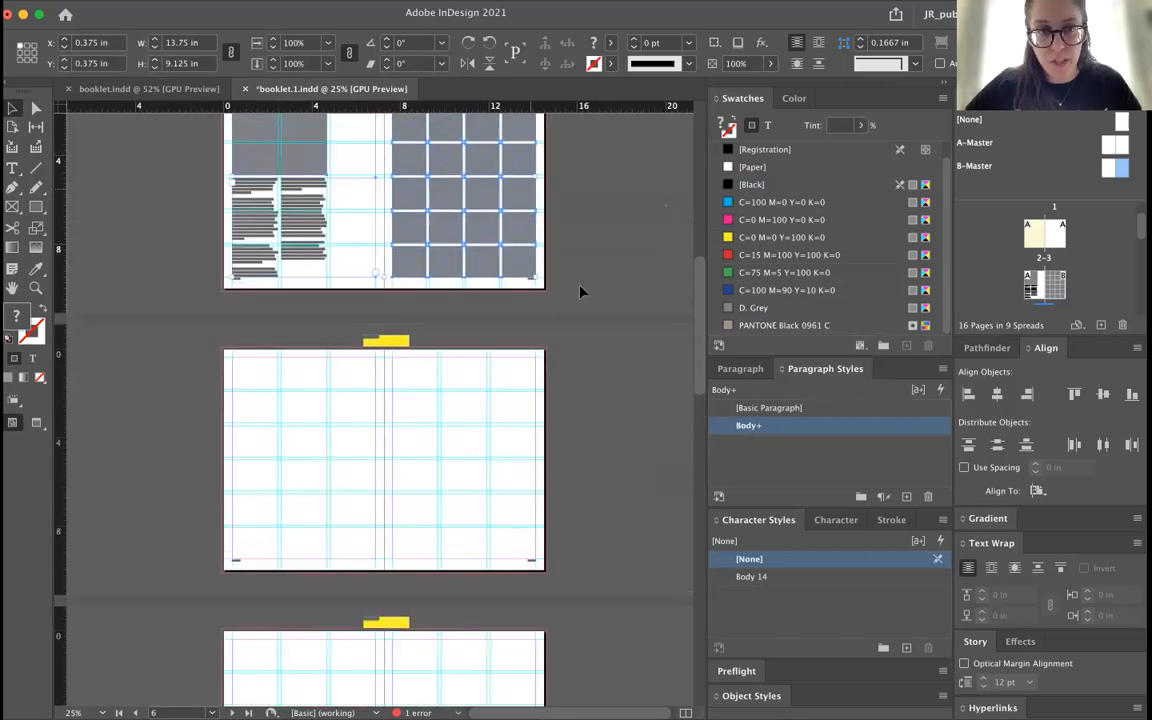
left_click(492, 476)
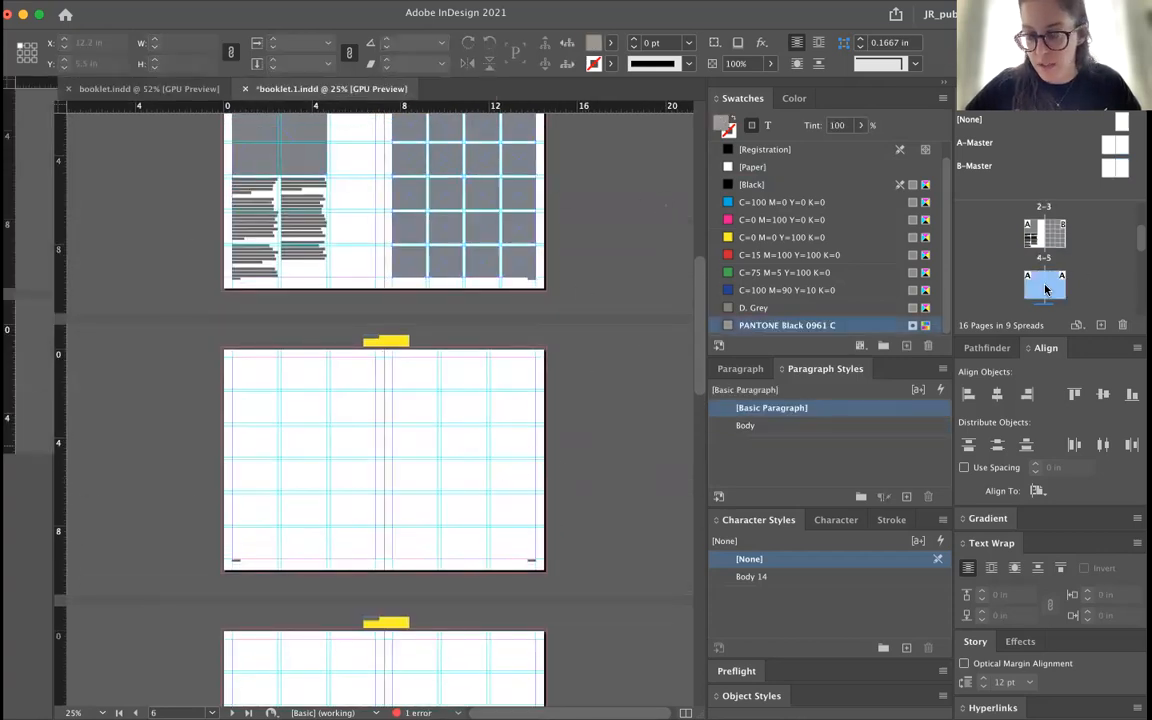
scroll(1045, 290, "down", 2)
key("alt+shift+super+v")
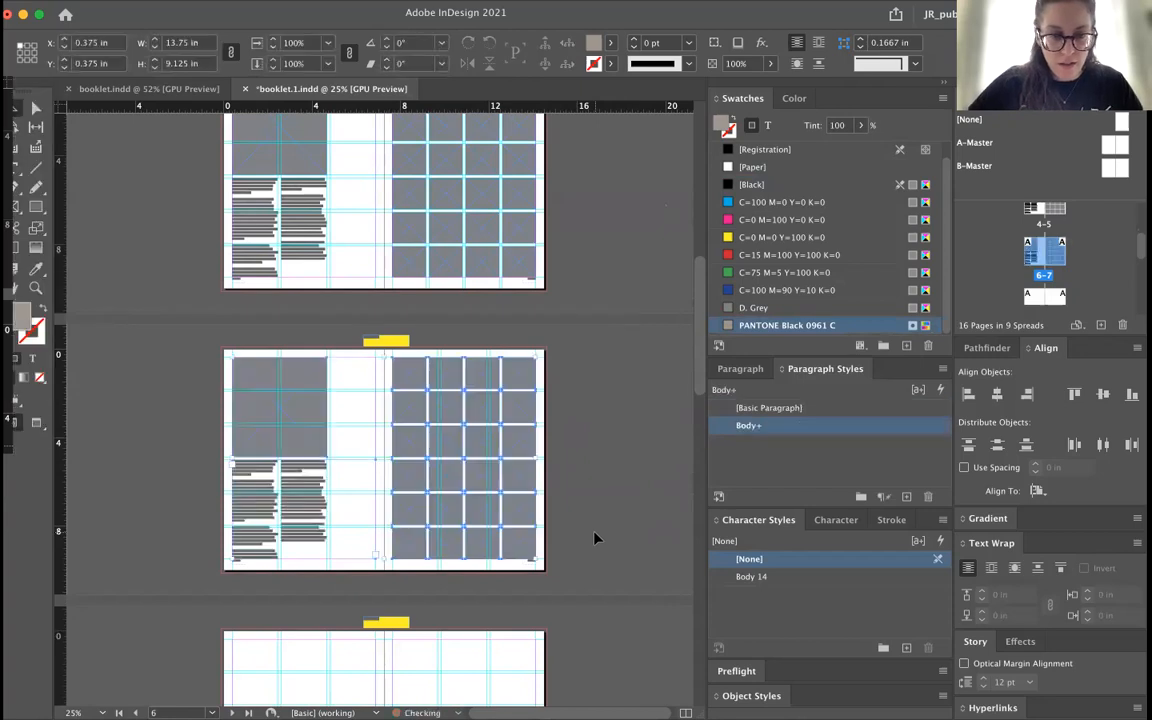
left_click(595, 515)
- Compare the duplicated 6–7 spread with its neighbours, both in preview mode and with the grid guides shown
key("w")
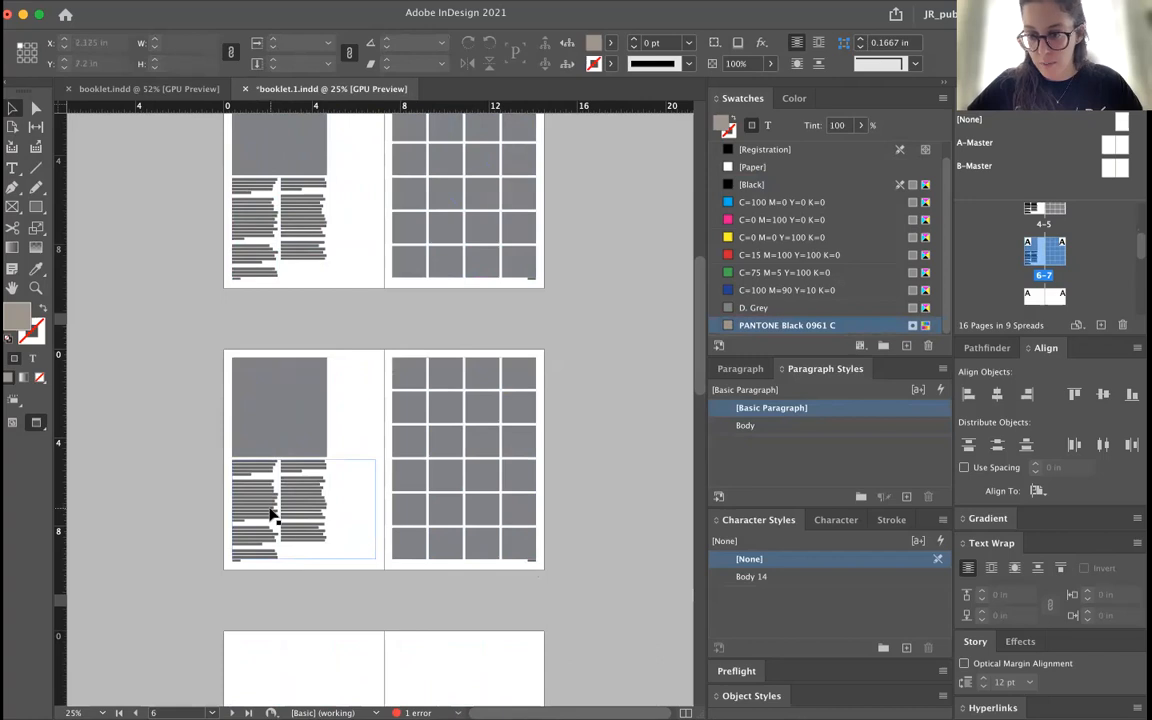
scroll(270, 515, "down", 5)
scroll(280, 514, "up", 8)
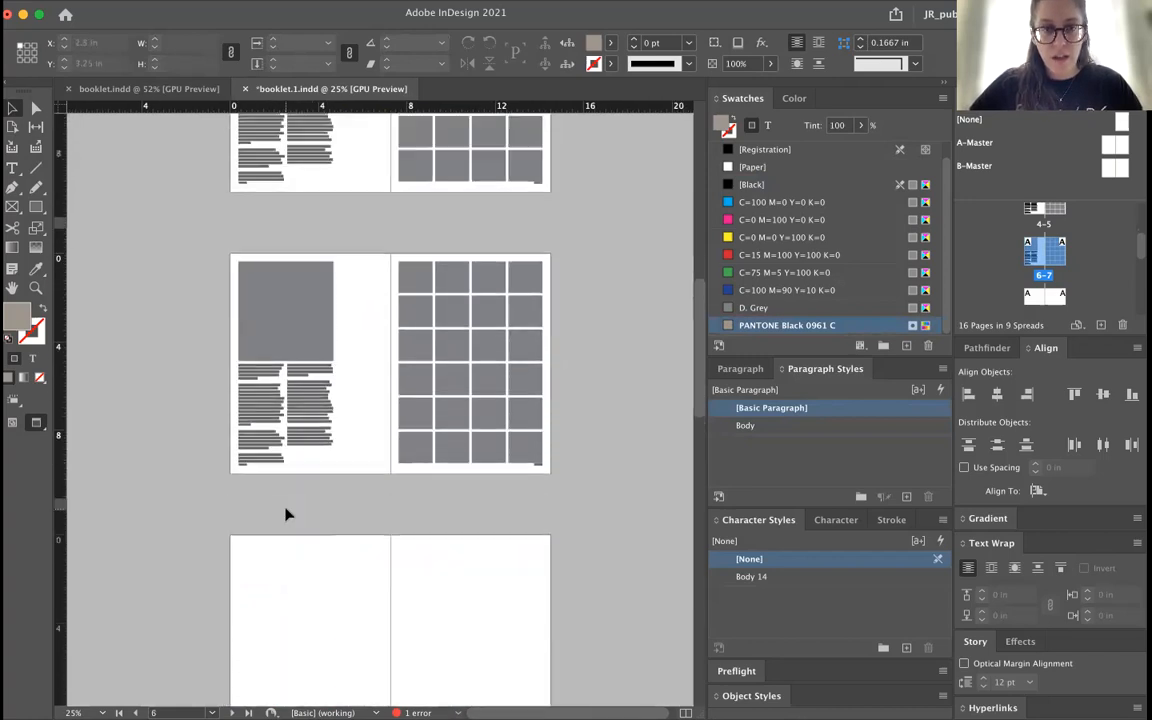
key("w")
scroll(545, 460, "down", 3)
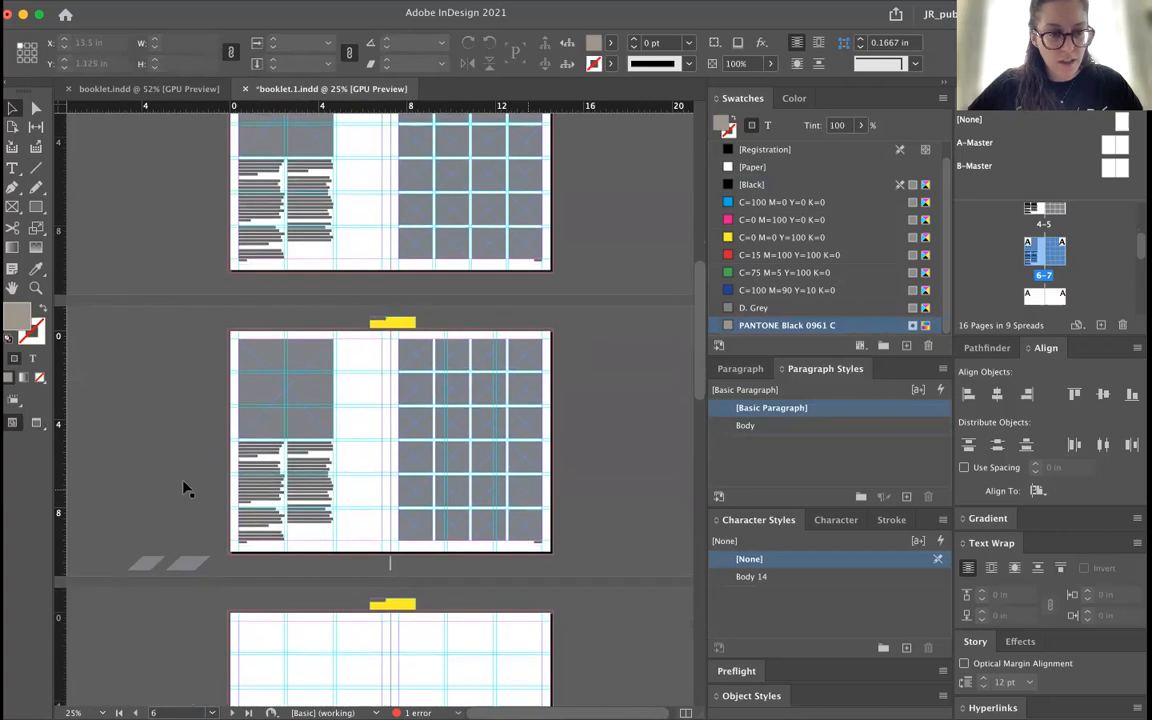
scroll(183, 489, "down", 2)
scroll(607, 470, "down", 2)
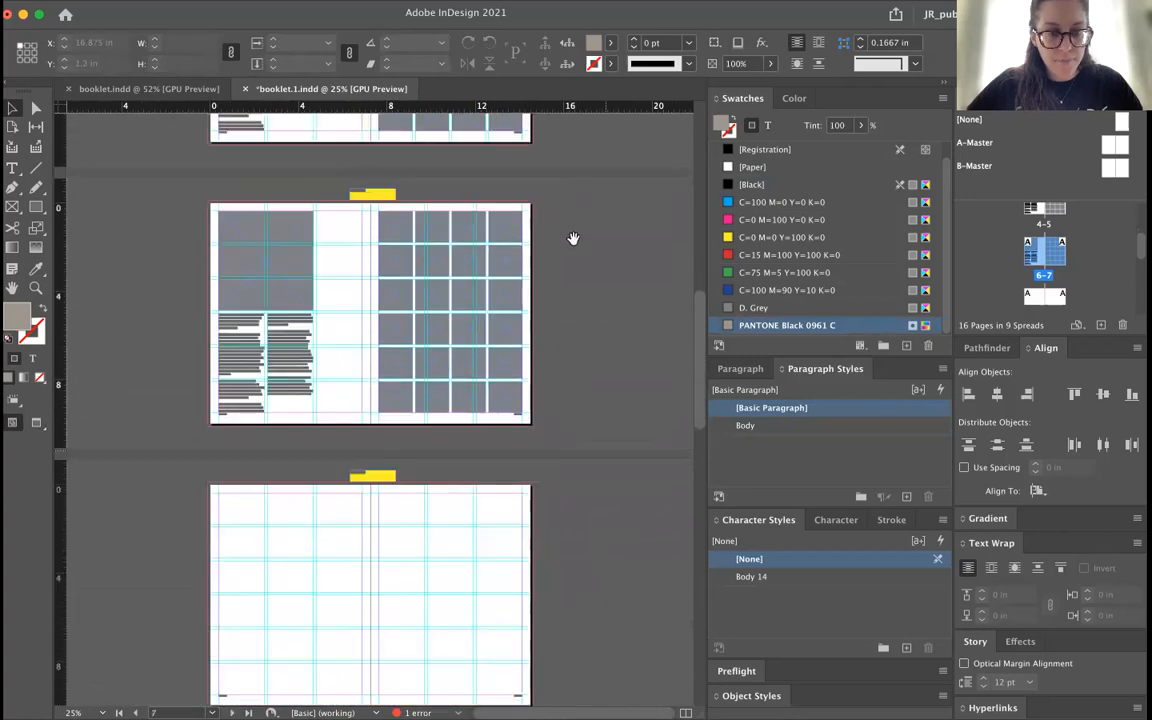
scroll(585, 400, "up", 2)
key("w")
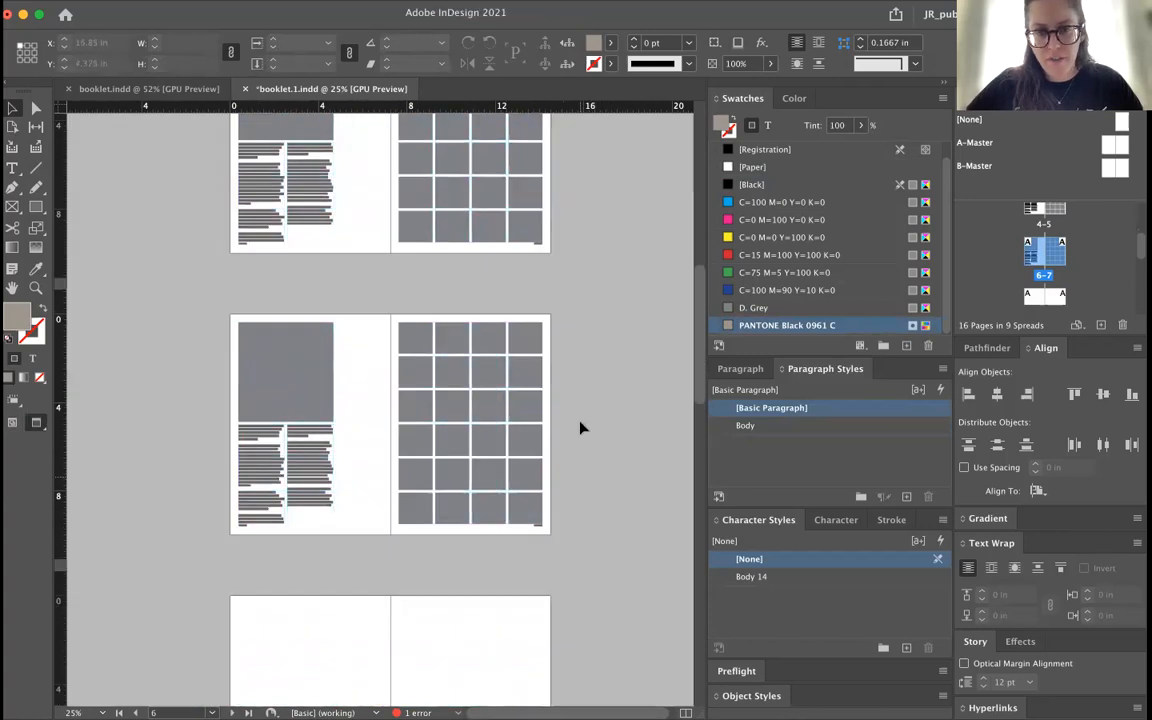
- Try the Body 14 character style on all the text in page 6's frame
left_click(306, 480)
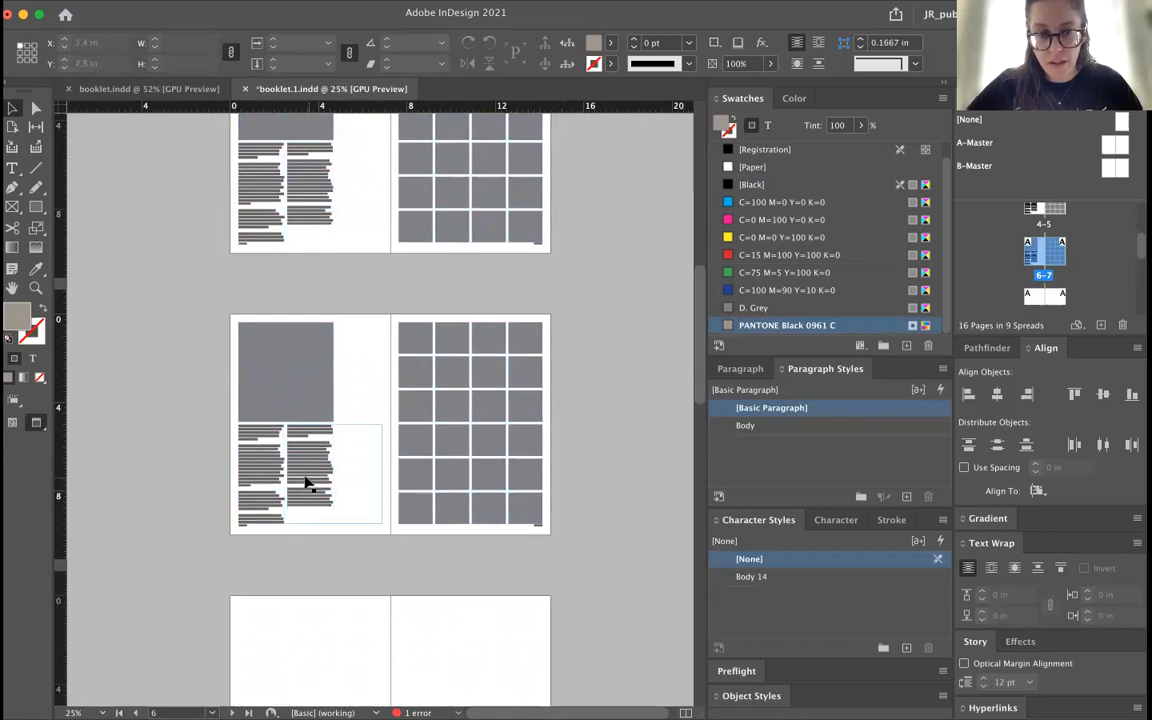
double_click(306, 474)
key("super+a")
left_click(12, 108)
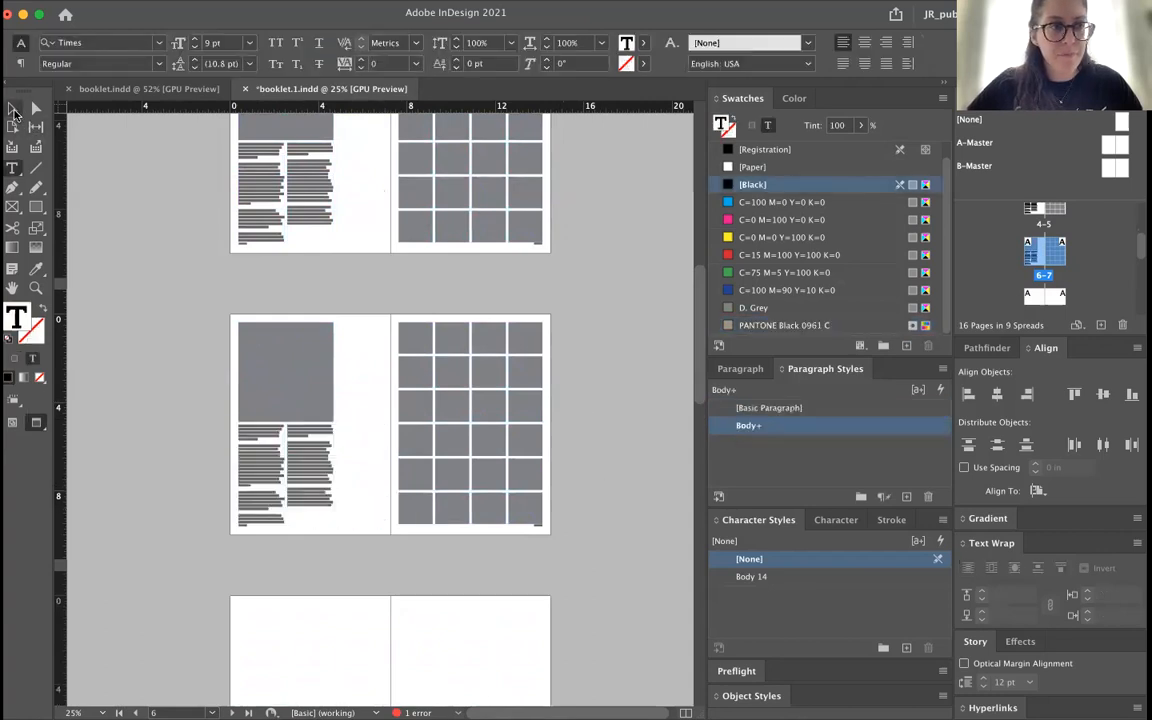
double_click(311, 476)
key("super+a")
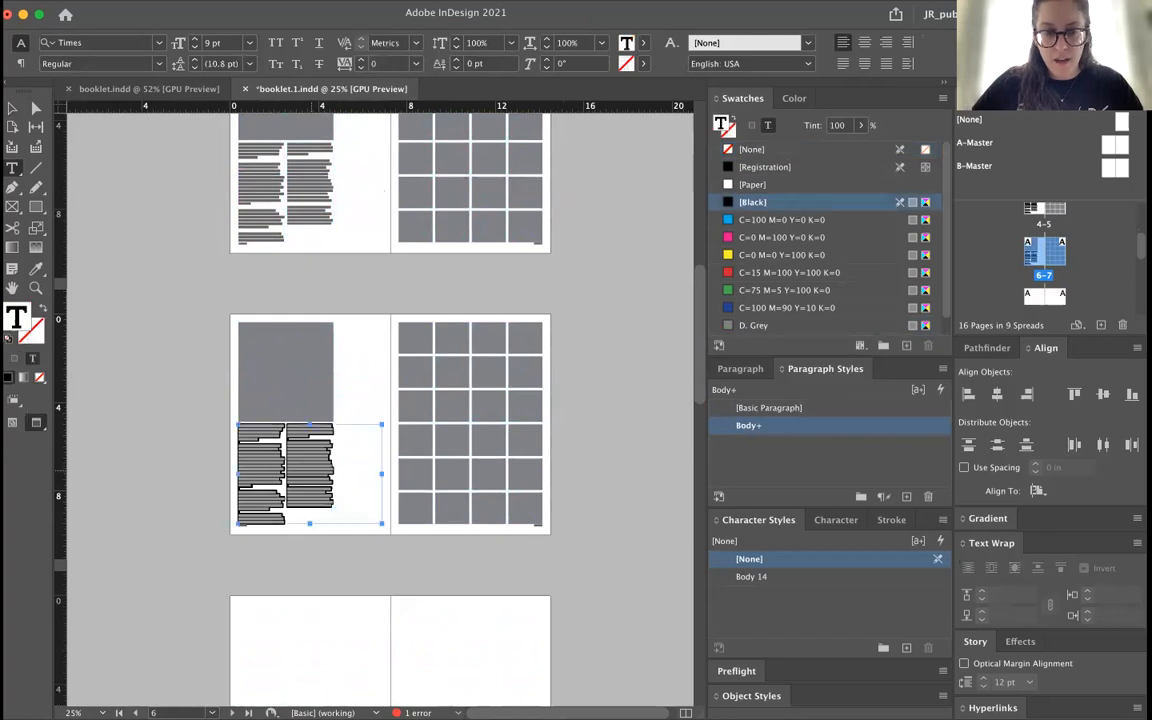
key("super+1")
scroll(509, 334, "up", 5)
scroll(509, 334, "right", 2)
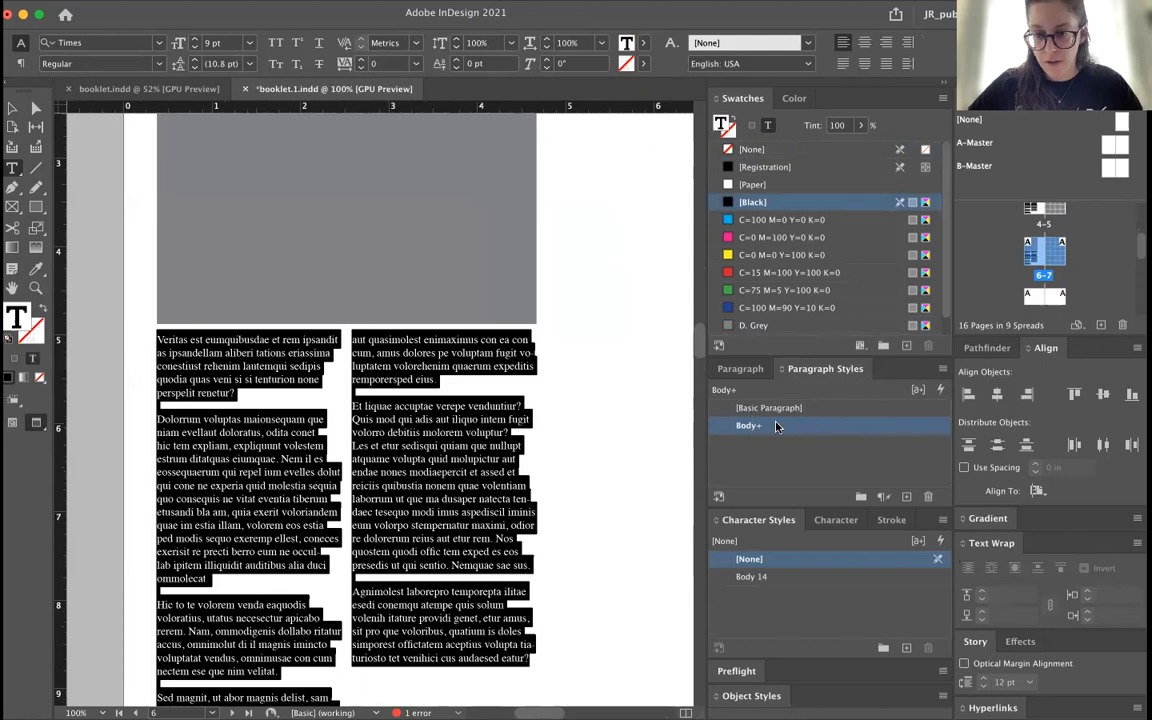
left_click(770, 578)
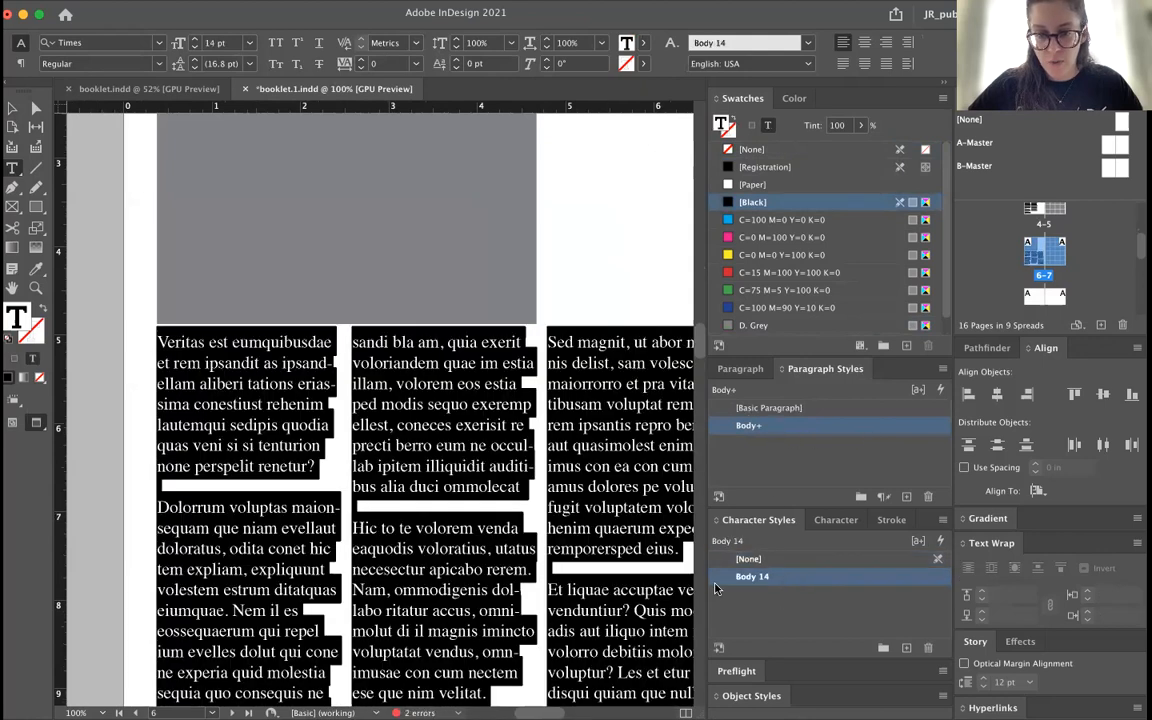
- Examine how the 14 pt text fills page 6's columns, undo the character style change, and deselect the text
left_click_drag(612, 511, 613, 532)
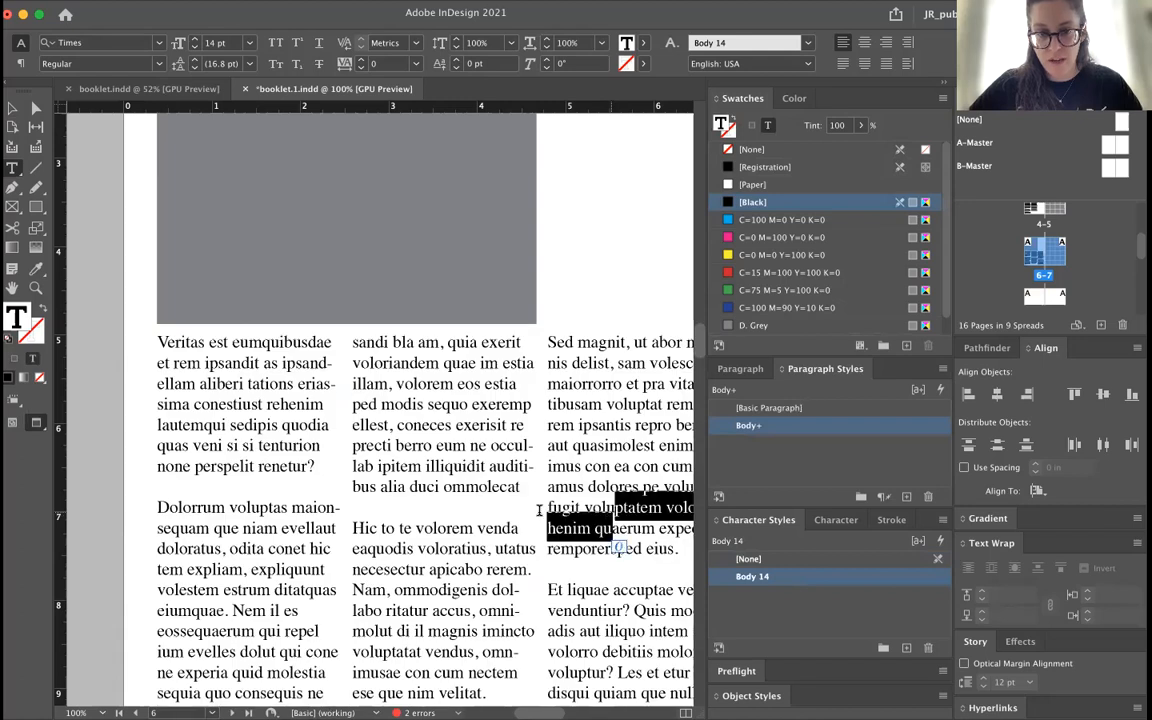
scroll(620, 543, "down", 2)
scroll(620, 543, "right", 1)
left_click(624, 537)
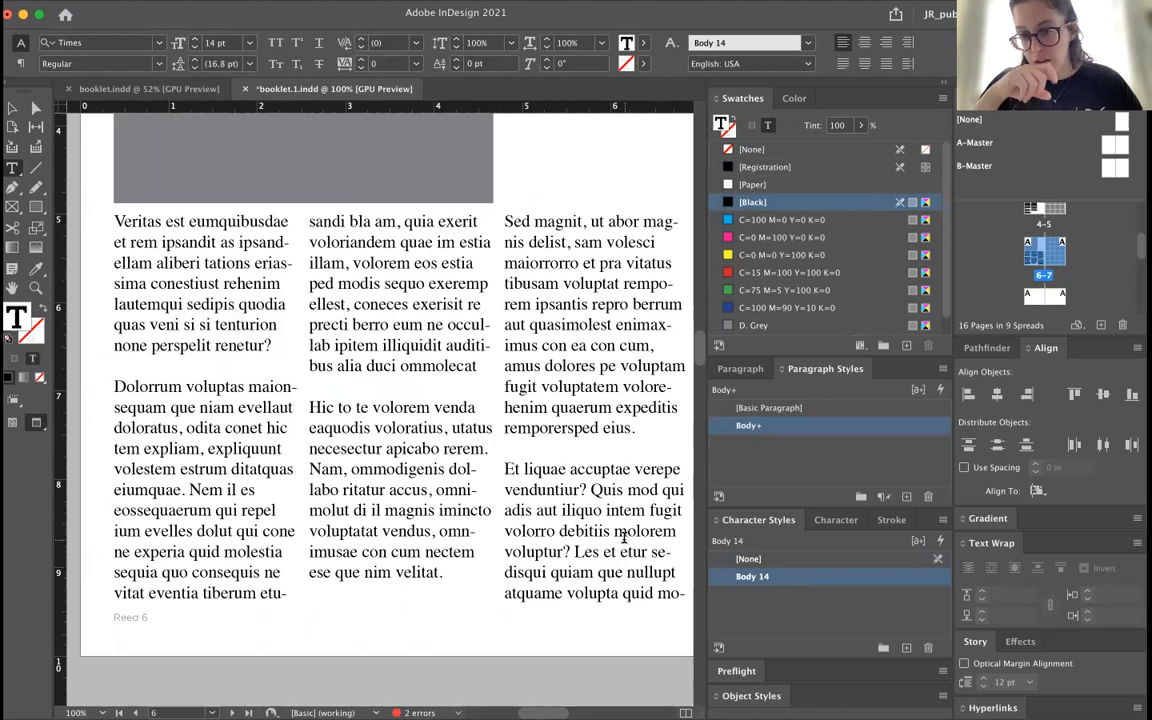
key("super+z")
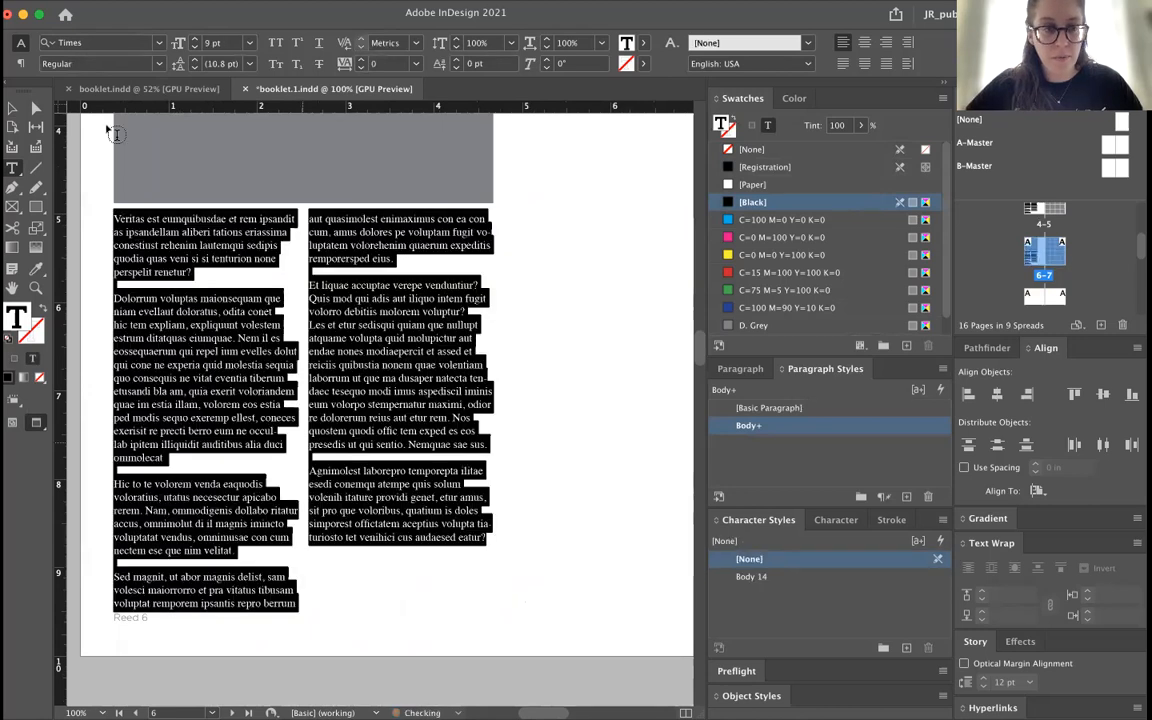
left_click(12, 108)
left_click(410, 655)
- Examine page 6's image and text frames against the grid guides, with preview mode turned off
key("super+0")
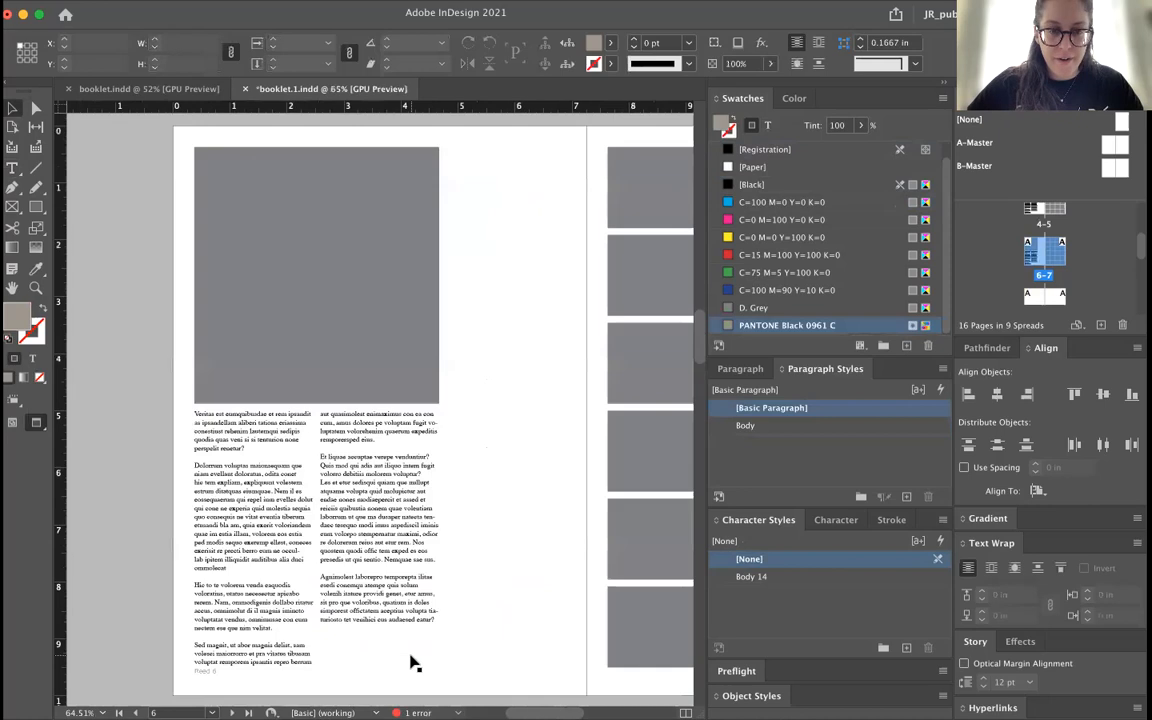
scroll(475, 594, "right", 2)
key("super+minus")
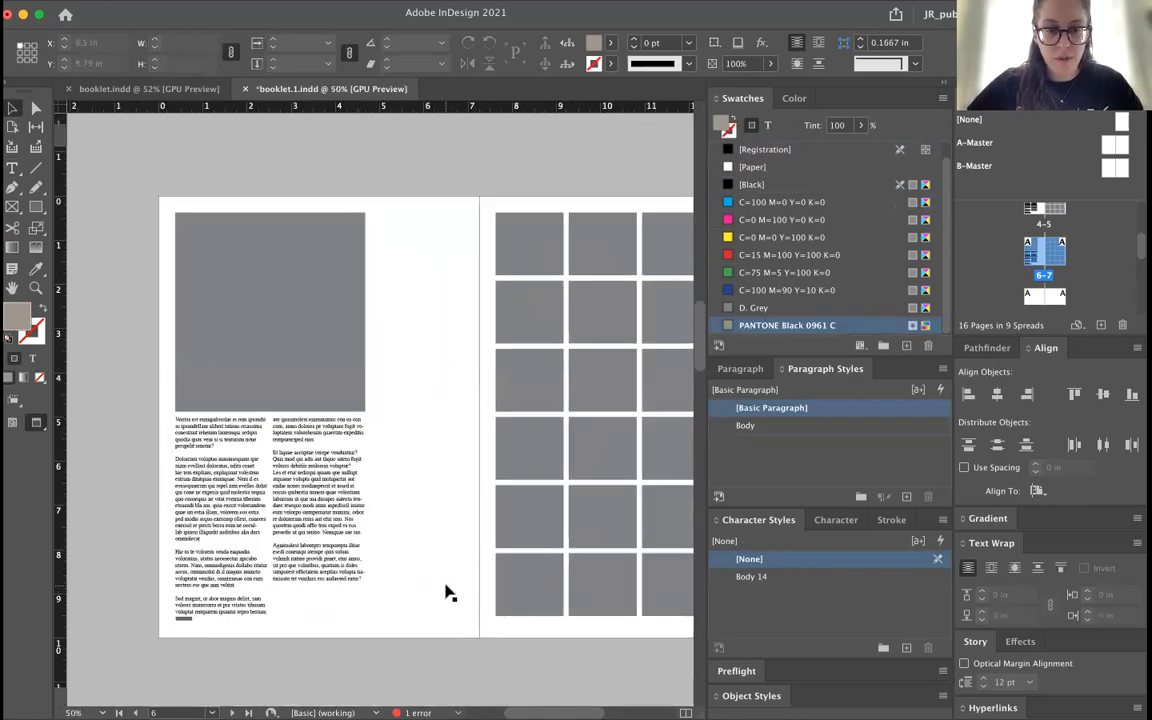
scroll(447, 592, "down", 2)
scroll(447, 592, "right", 2)
left_click(275, 307)
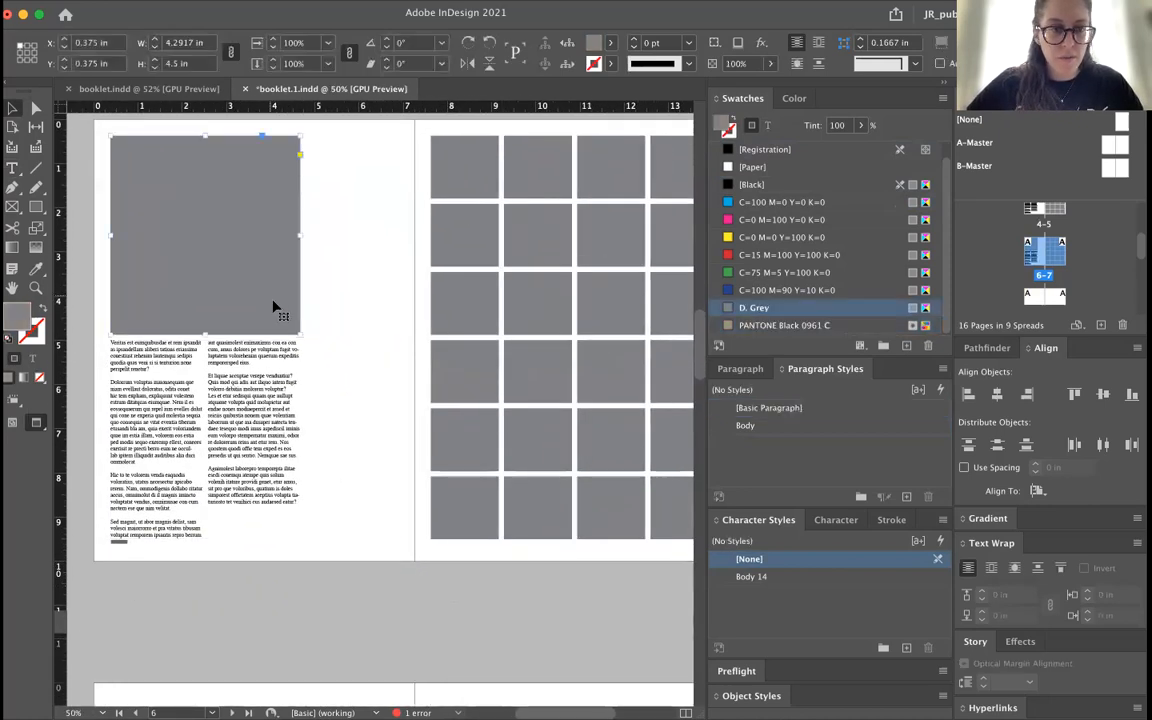
key("w")
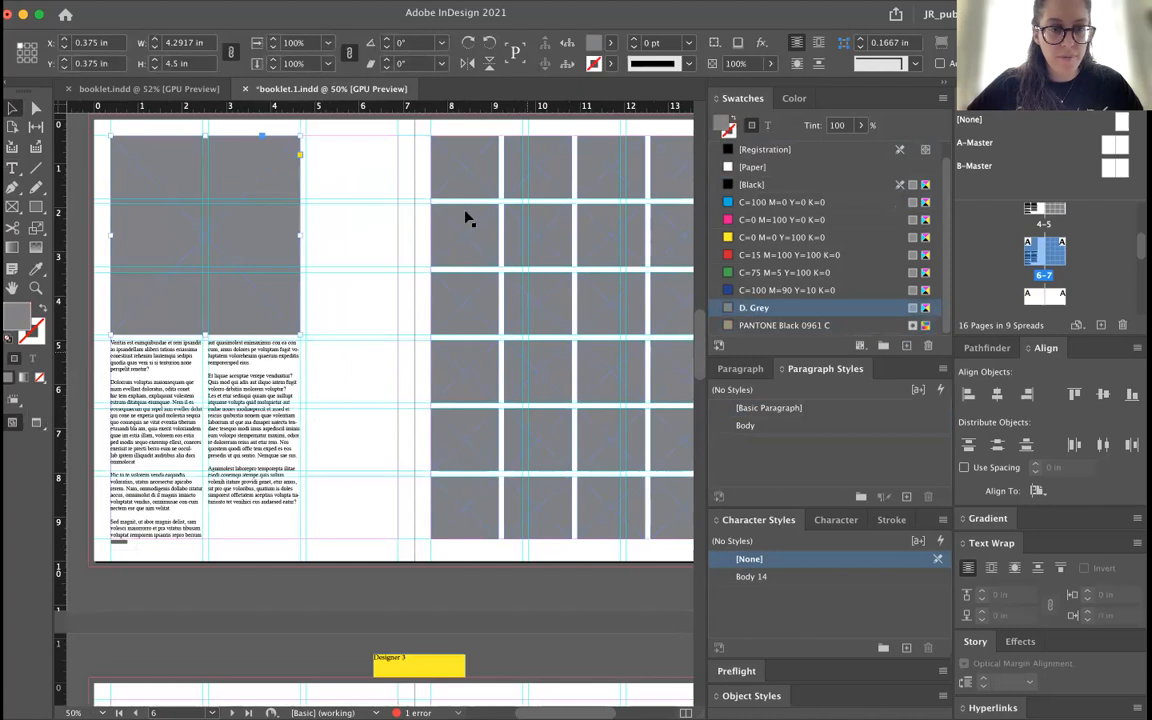
scroll(467, 195, "right", 1)
left_click(250, 391)
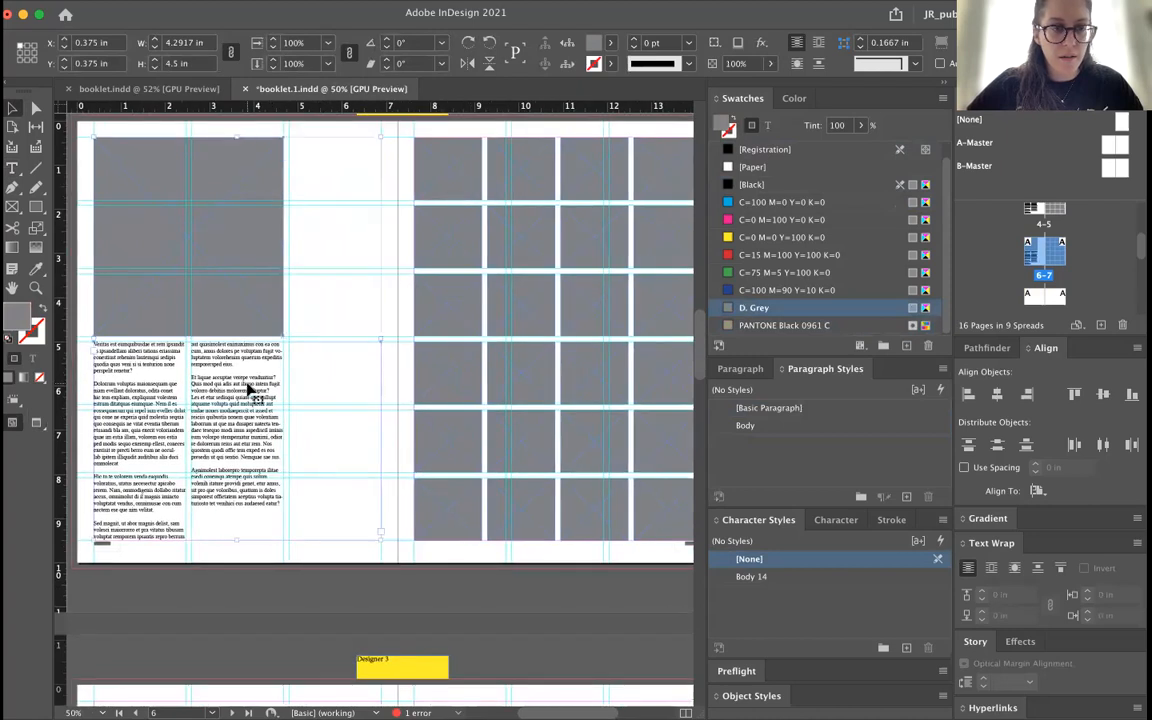
scroll(420, 293, "right", 5)
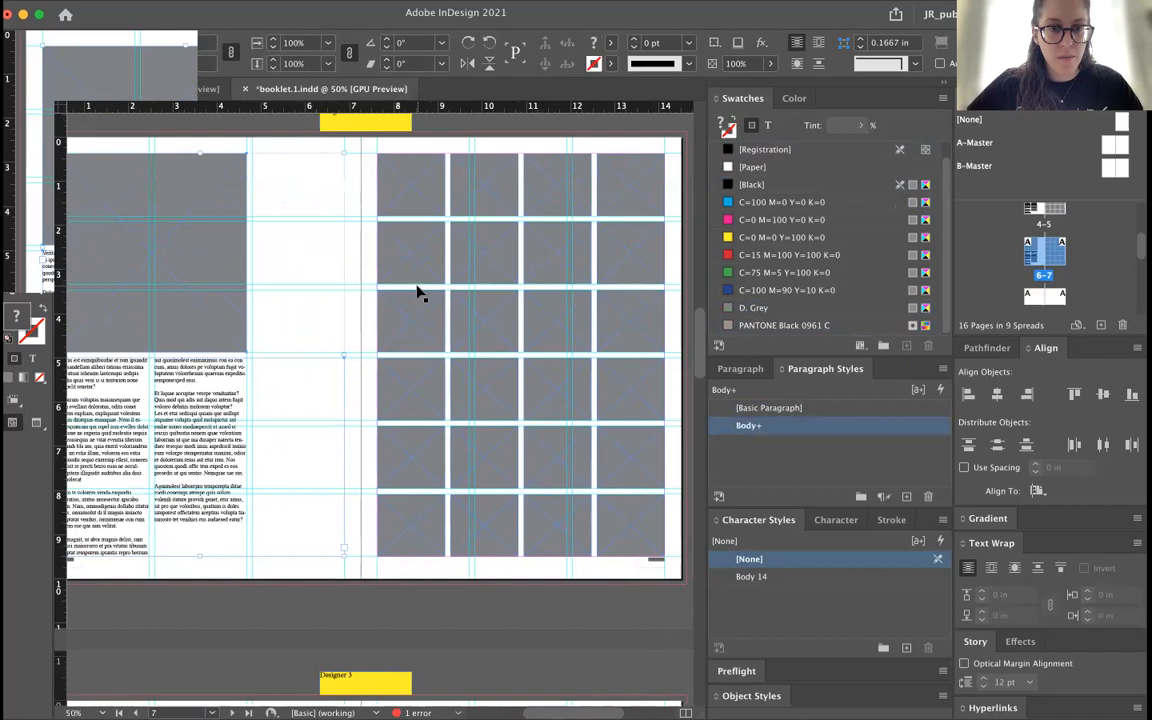
- Delete all the grey frames on page 7 except the four in the uppermost row
left_click(481, 531)
left_click(442, 535, "shift")
left_click(368, 530, "shift")
key("Delete")
left_click_drag(641, 502, 355, 249)
key("Delete")
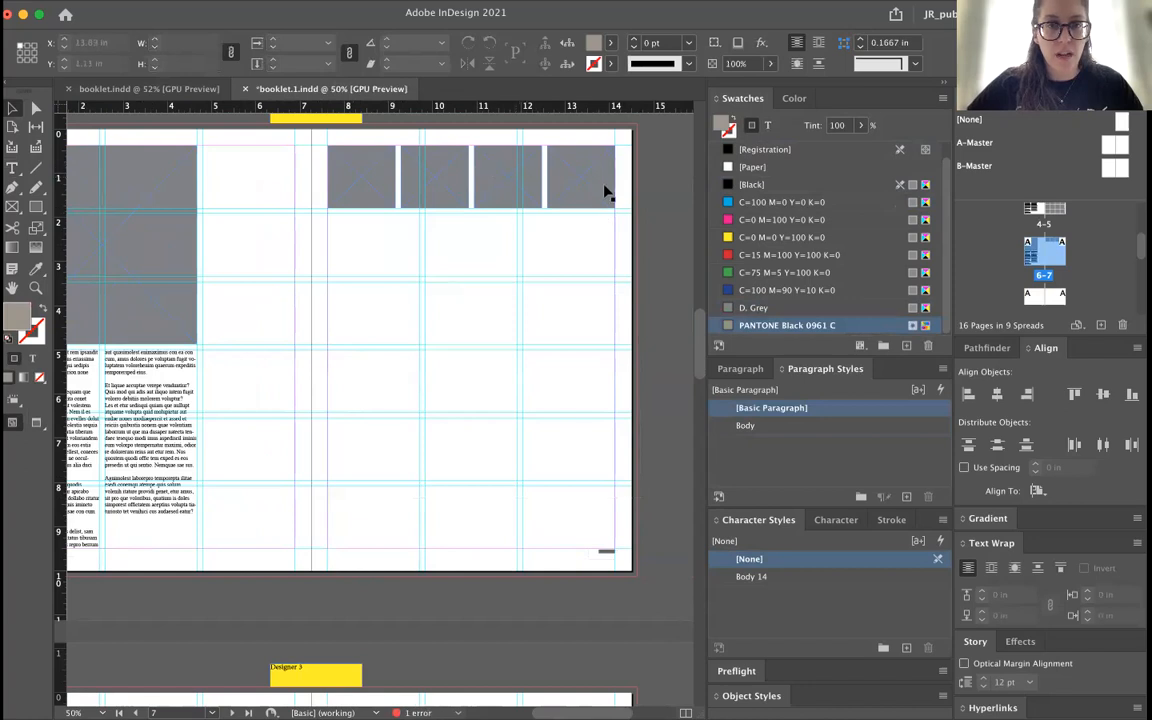
- Rearrange page 7's four remaining frames into a two-by-two block and apply B-Master to the page
left_click(494, 199)
left_click_drag(496, 199, 354, 263)
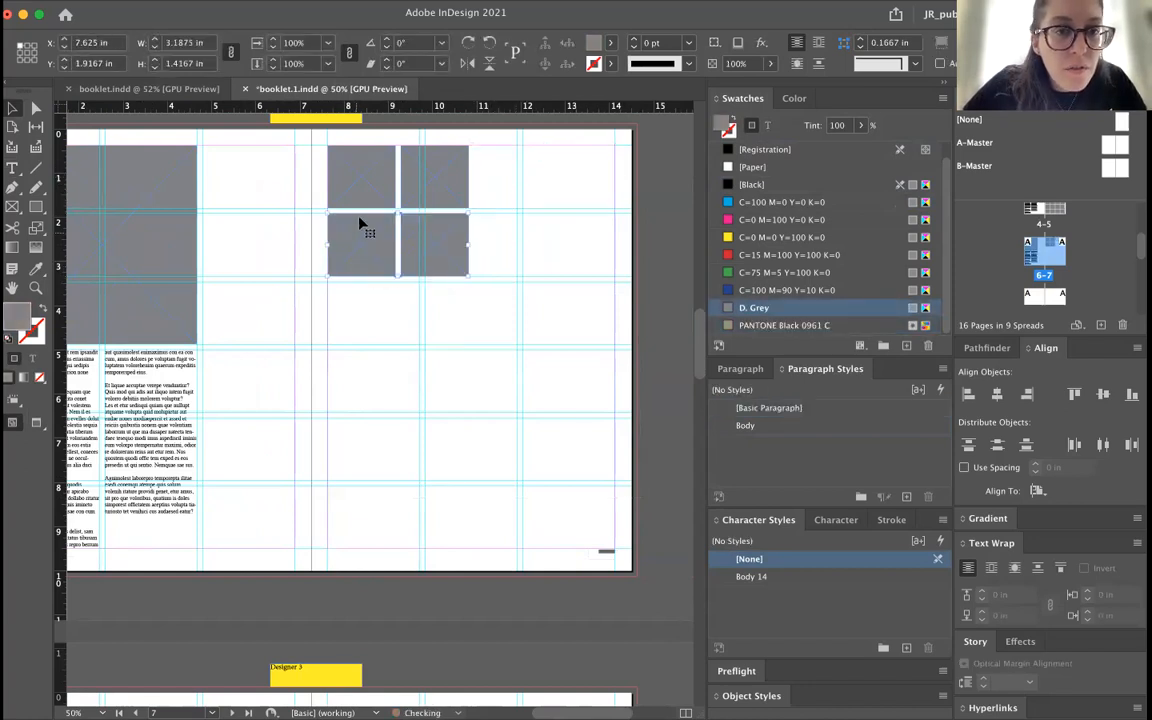
left_click_drag(1118, 169, 1054, 255)
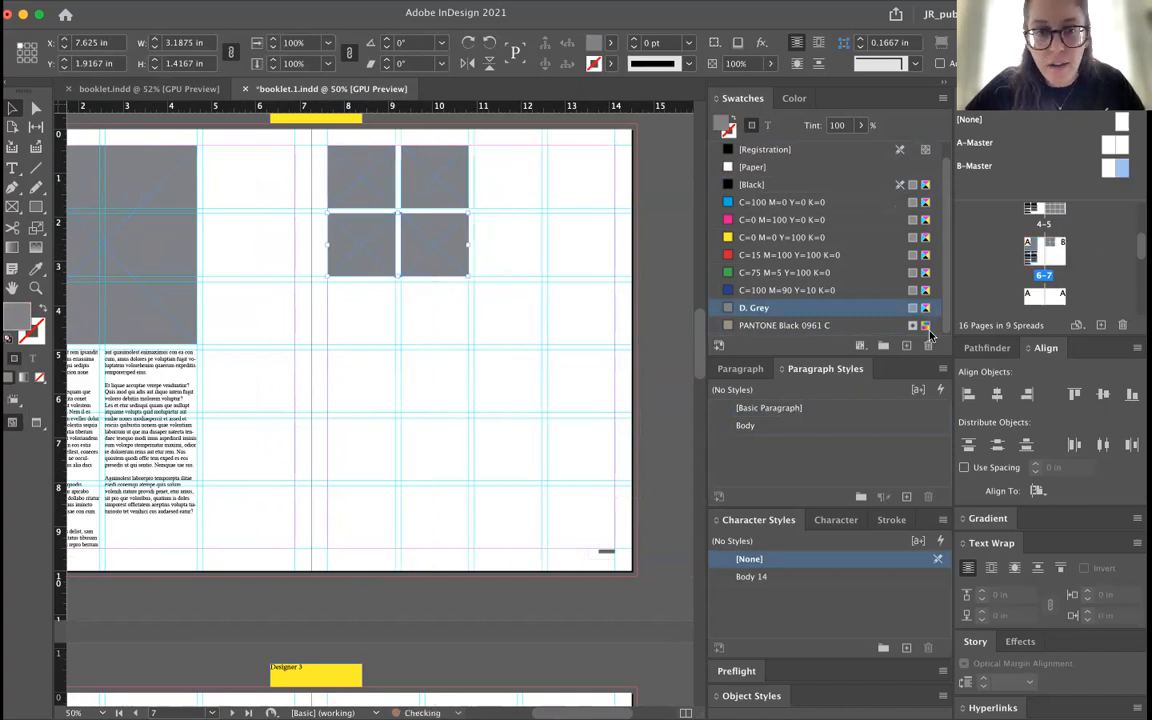
- Scale the four grey frames up together to span page 7's width between the margins, and deselect them
left_click(369, 257, "shift")
left_click(368, 189, "shift")
left_click(426, 190, "shift")
left_click_drag(466, 276, 616, 407)
left_click(681, 427)
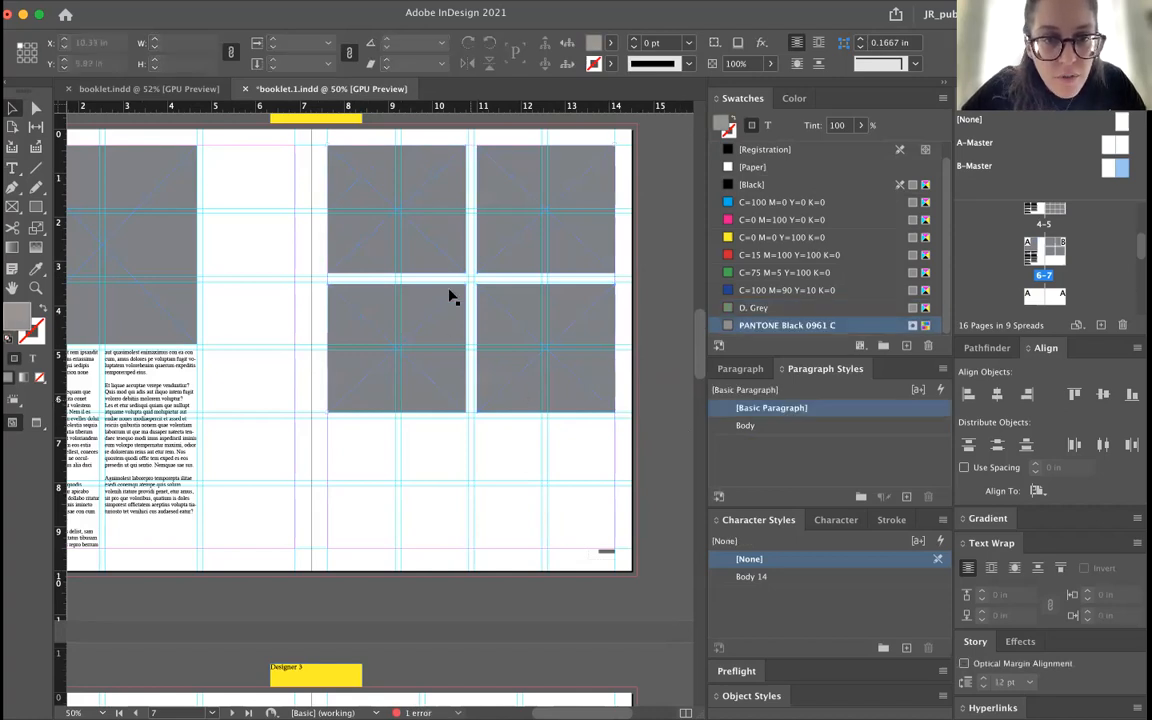
- Check the enlarged frames' fit to the guides on page 7 and delete all but the upper-left one
left_click(497, 352)
key("super+equal")
key("super+equal")
key("super+equal")
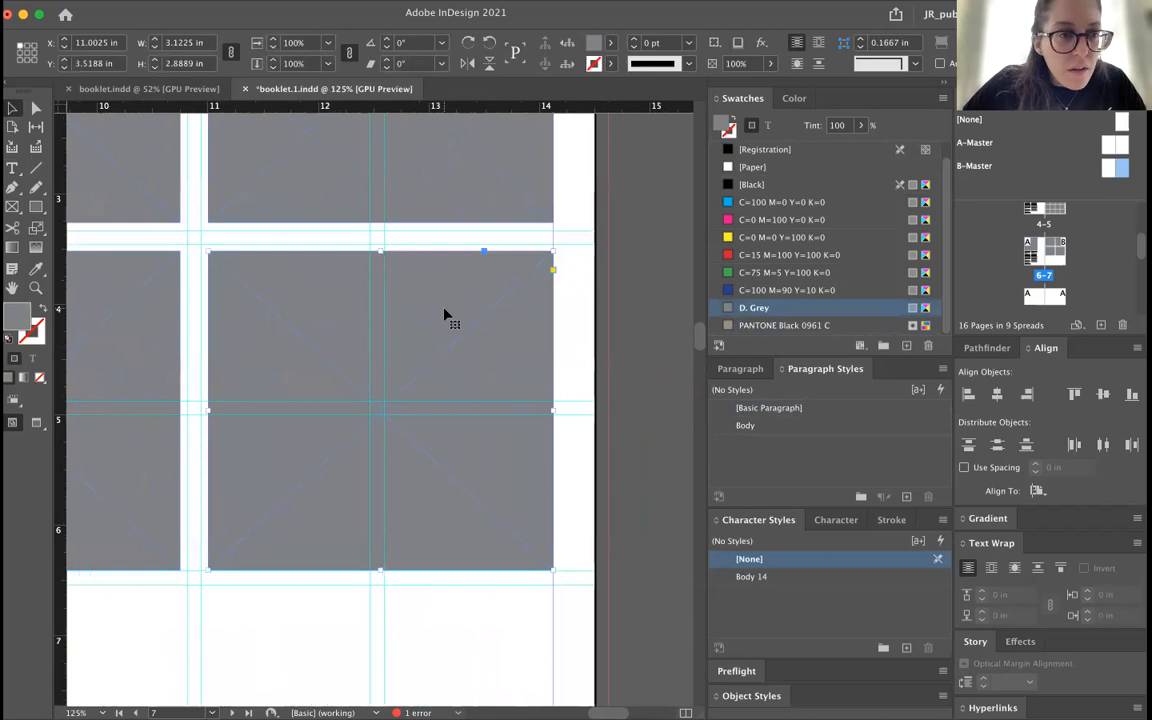
scroll(445, 316, "up", 4)
scroll(445, 316, "left", 4)
left_click(386, 341)
left_click(485, 384)
left_click(487, 468, "shift")
left_click(321, 471, "shift")
key("Delete")
- Resize page 7's remaining frame to 3.1875 in wide by 2.9583 in high on the guides, and check the Grids & Guides options
left_click(349, 356)
mouse_move(409, 393)
left_mouse_down()
mouse_move(415, 404)
mouse_move(391, 368)
mouse_move(415, 400)
left_mouse_up()
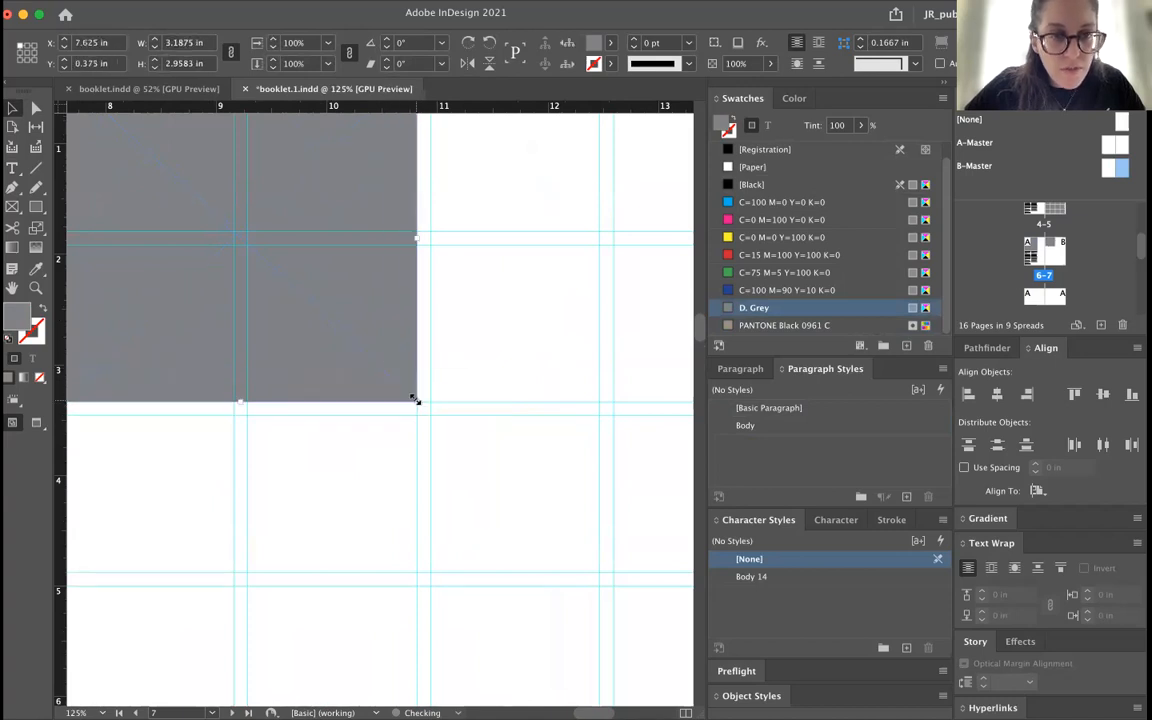
left_click(420, 8)
mouse_move(373, 8)
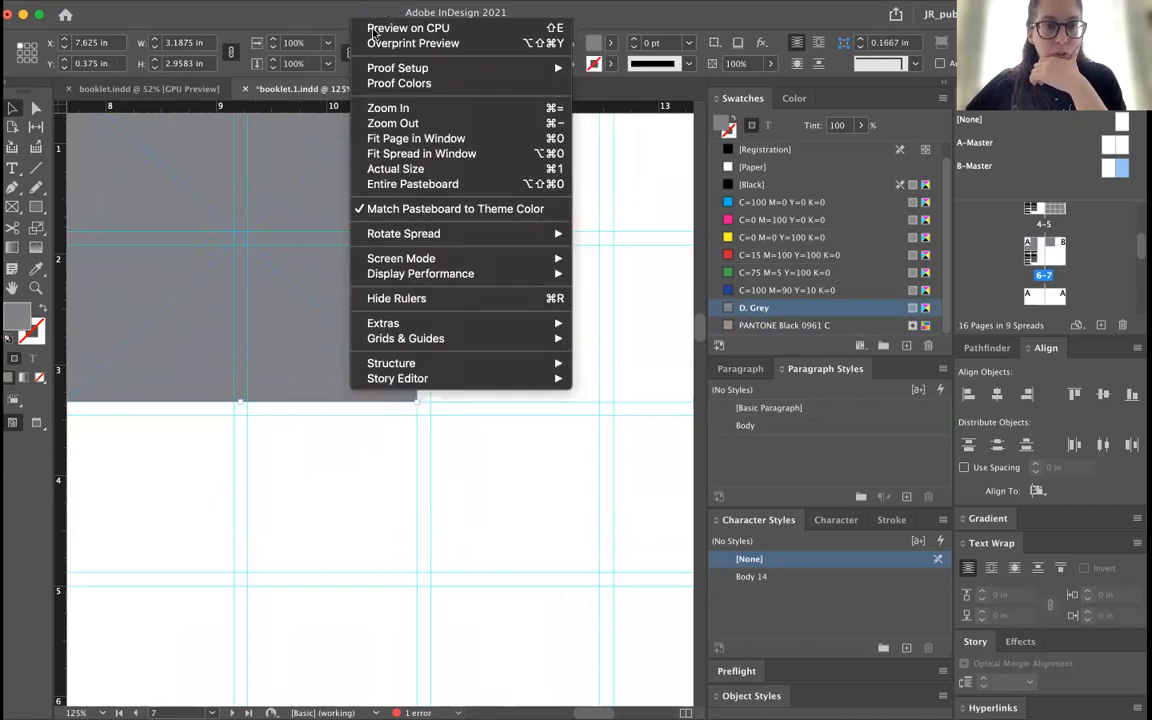
mouse_move(442, 346)
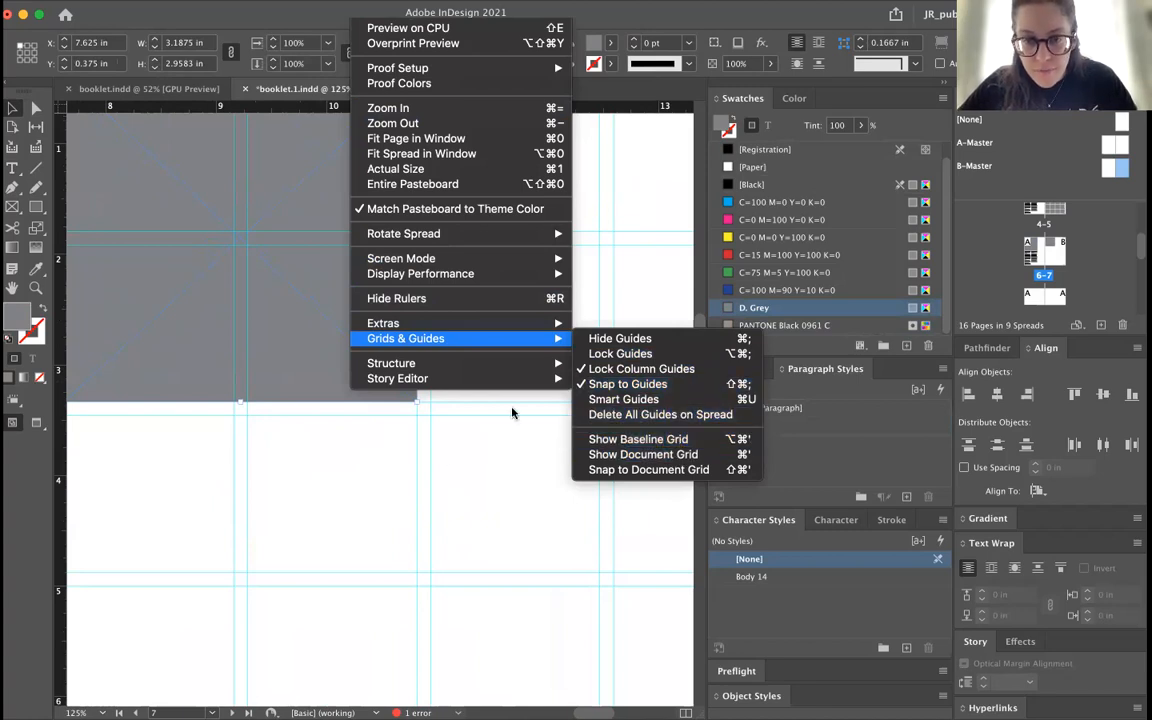
- Duplicate the frame below itself and the pair alongside to form a two-by-two grid on page 7, deselect, and preview the page
key("super+0")
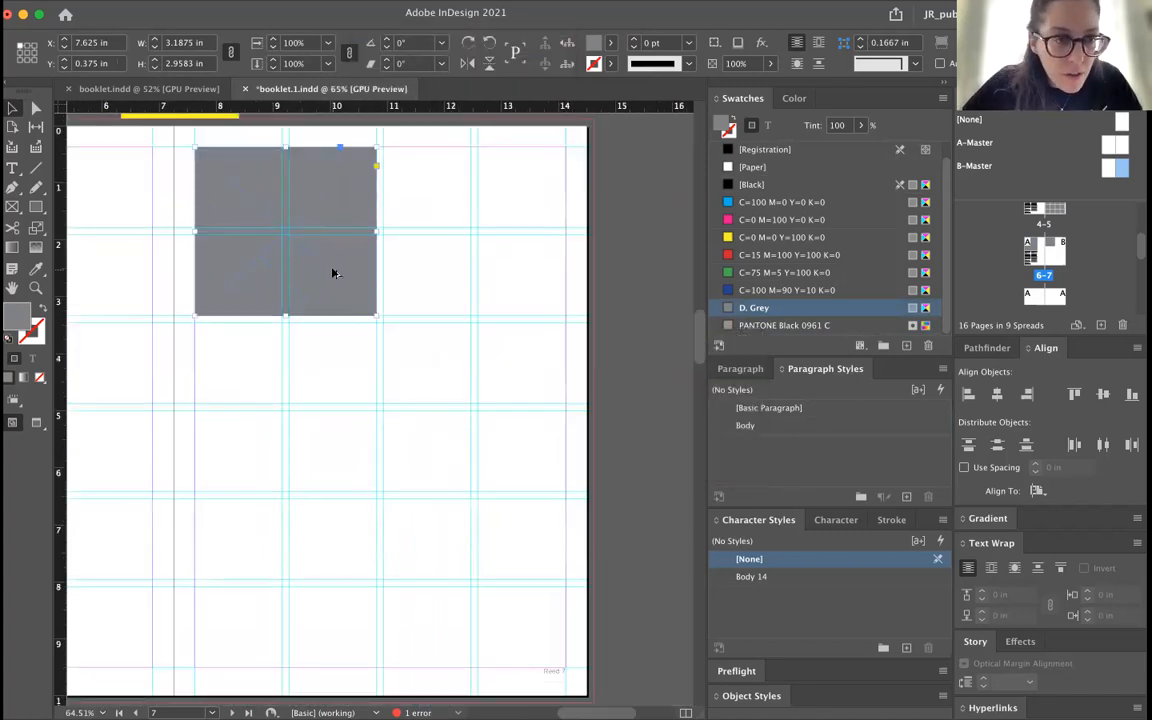
left_click_drag(334, 275, 334, 451)
left_click(255, 291, "shift")
left_click_drag(257, 291, 445, 301)
left_click(614, 378)
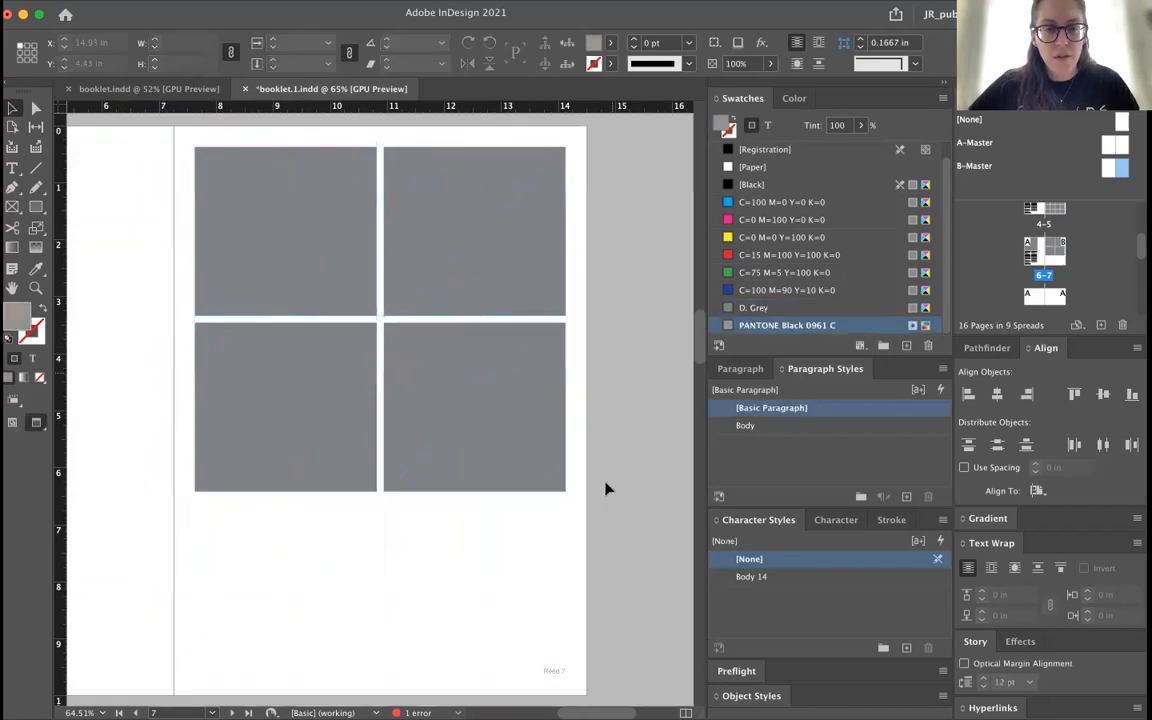
- Try to fill the rest of page 6's three-column text frame with placeholder text
scroll(609, 486, "left", 5)
left_click(158, 477)
scroll(226, 473, "left", 5)
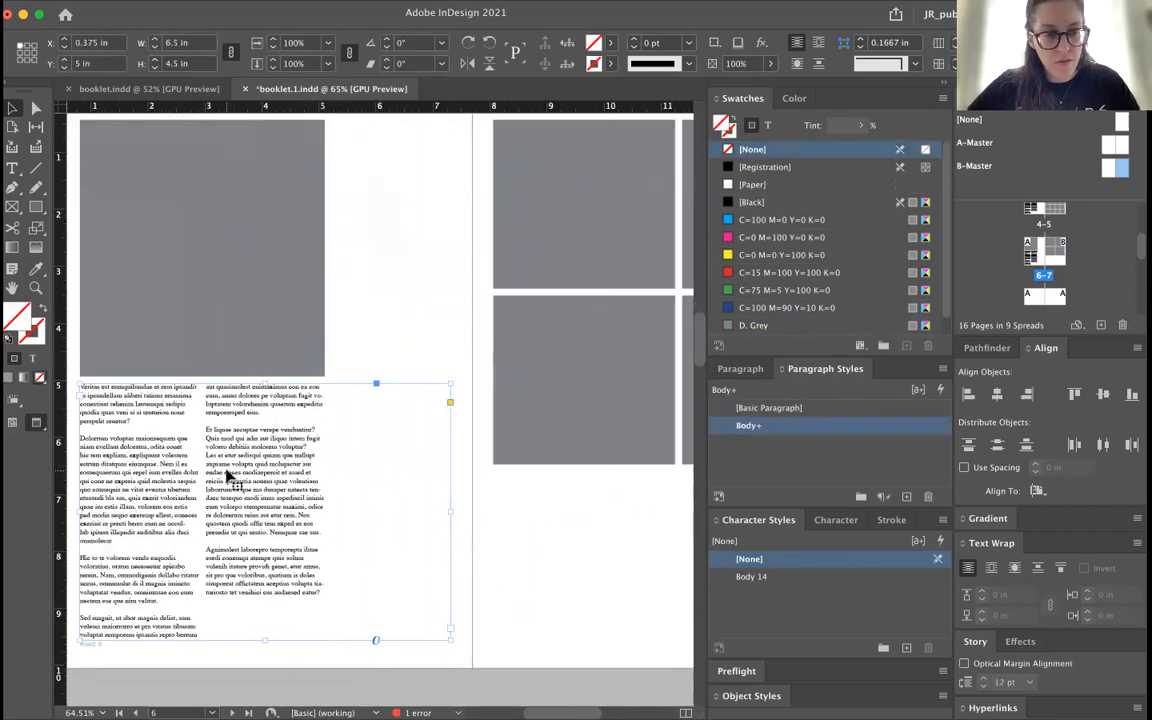
double_click(411, 609)
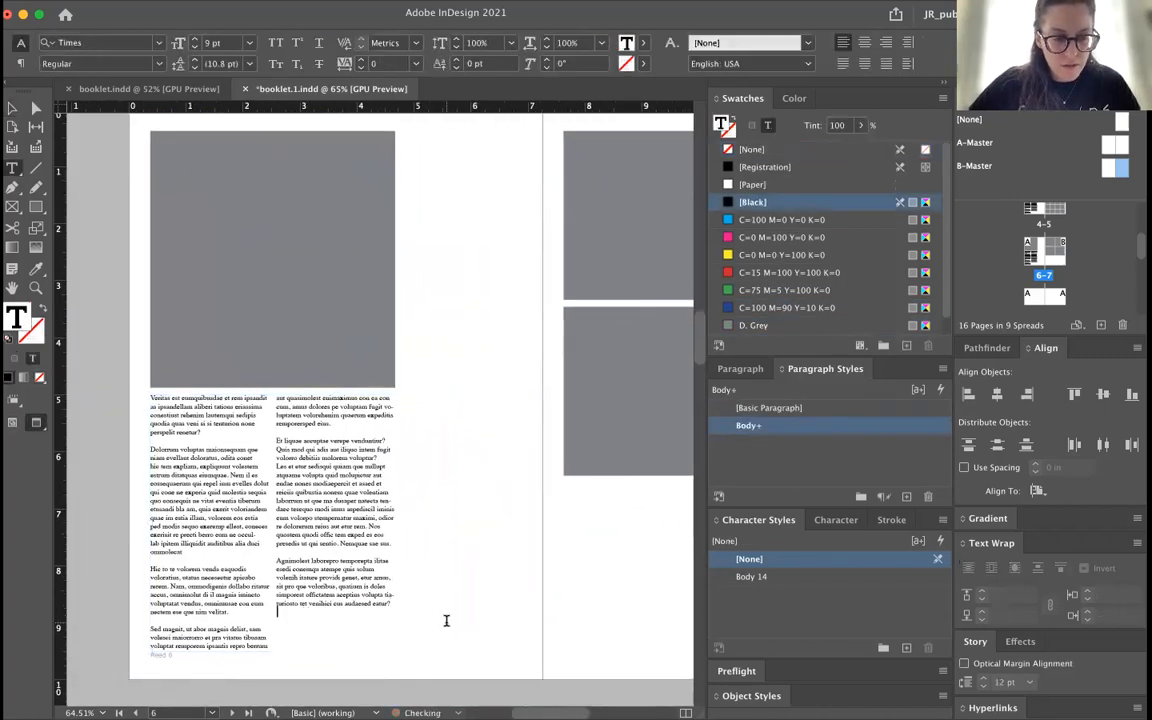
left_click(214, 2)
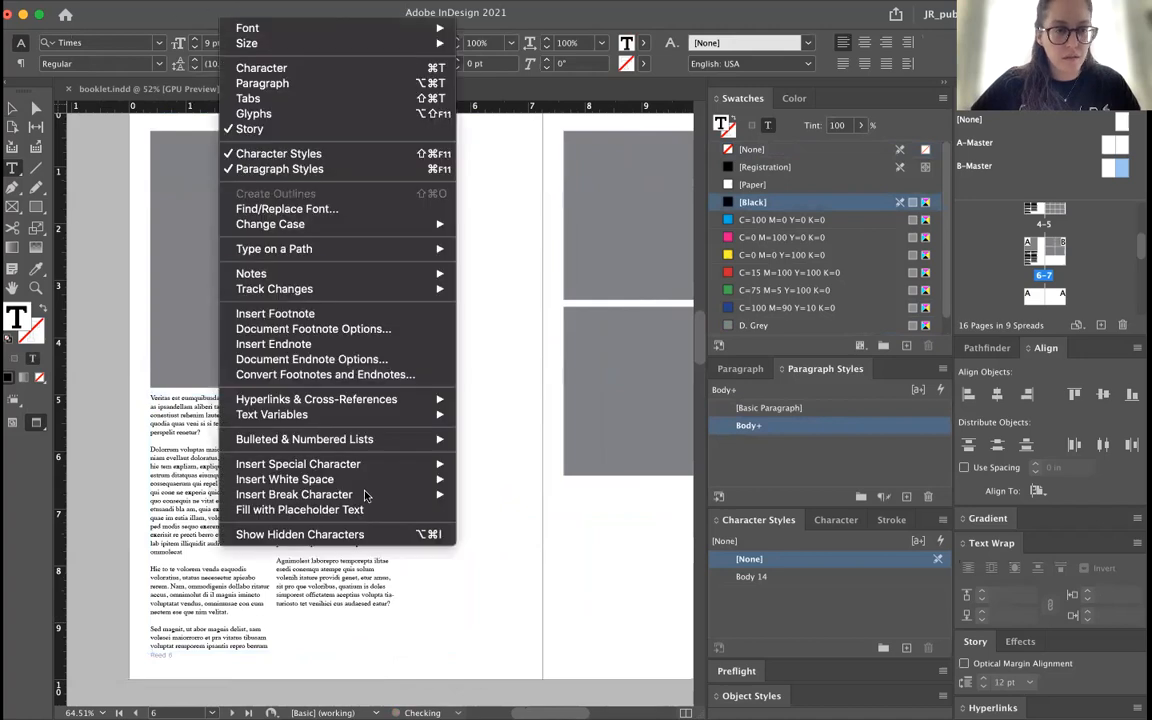
left_click(385, 509)
left_click(12, 108)
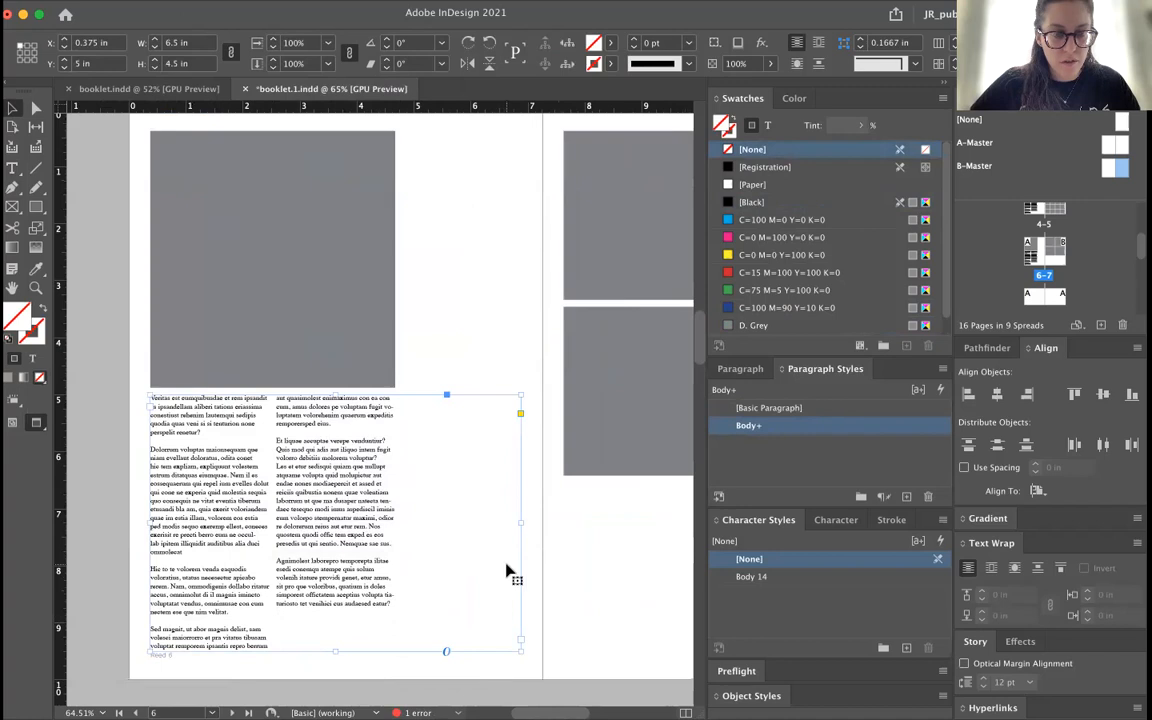
- Show the guides and thread page 6's text into a new 6.5 by 2.9583 in frame below page 7's image grid
scroll(506, 571, "down", 1)
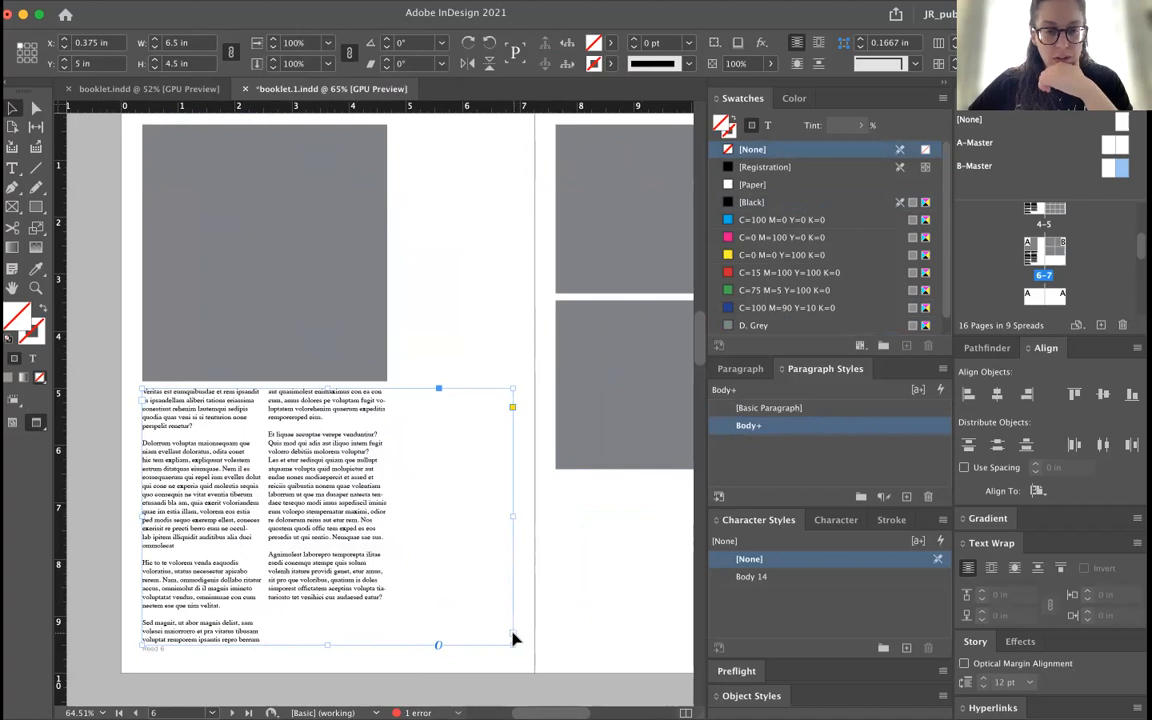
key("super+semicolon")
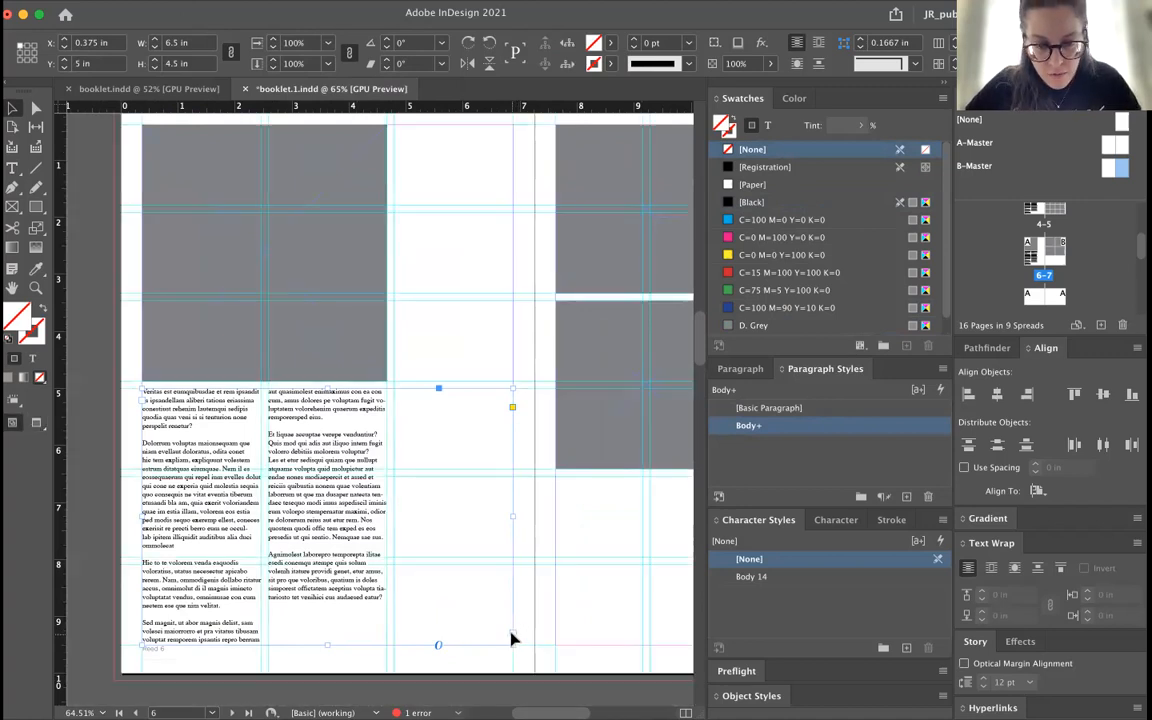
scroll(511, 638, "right", 5)
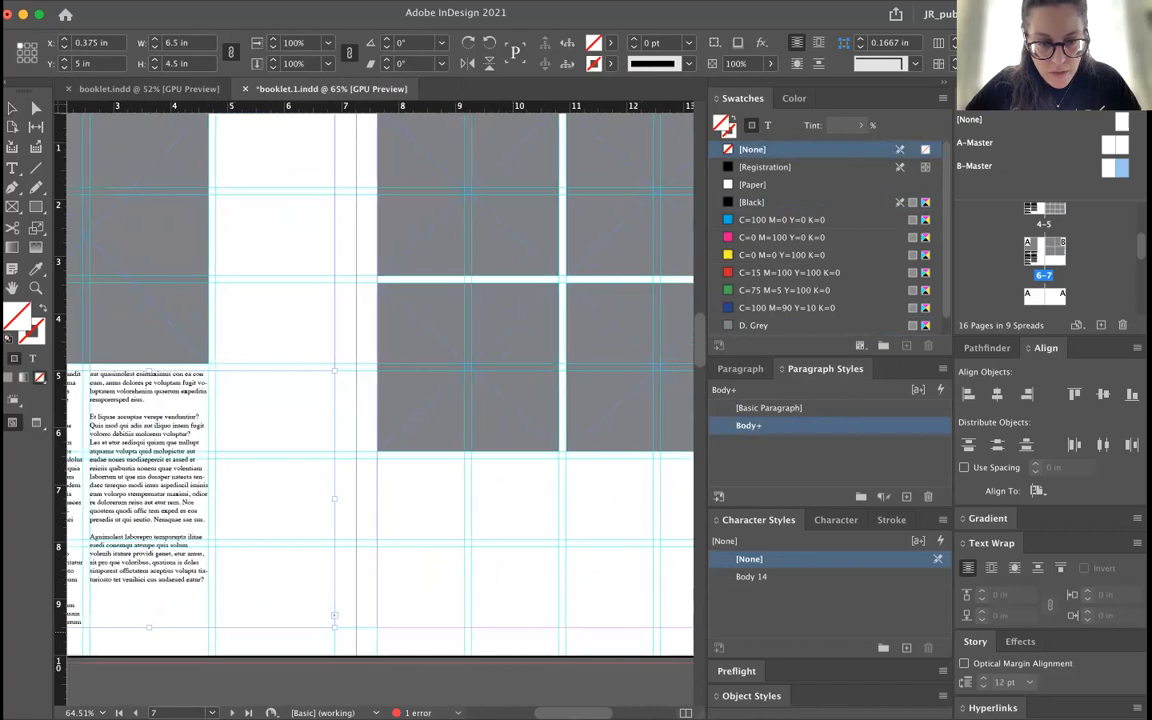
scroll(322, 498, "right", 3)
left_click_drag(243, 458, 612, 626)
scroll(369, 548, "left", 4)
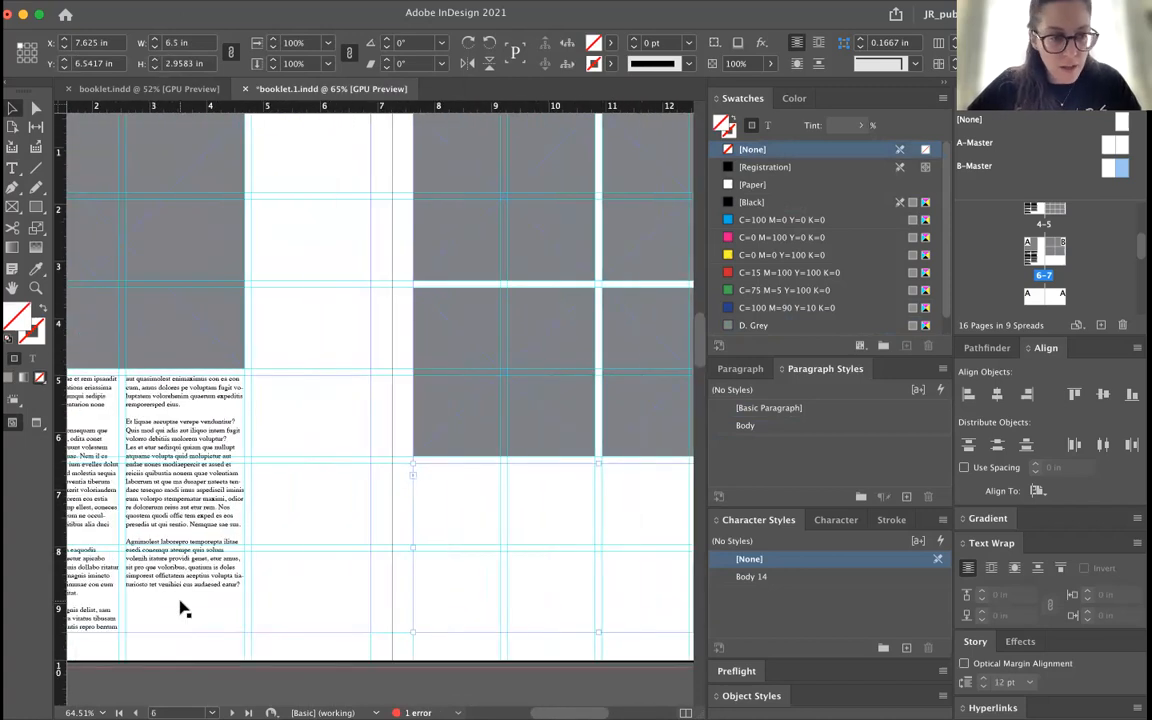
- Fill the linked text frames on pages 6 and 7 with placeholder text, continuing from the end of page 6's text
double_click(179, 602)
left_click(198, 8)
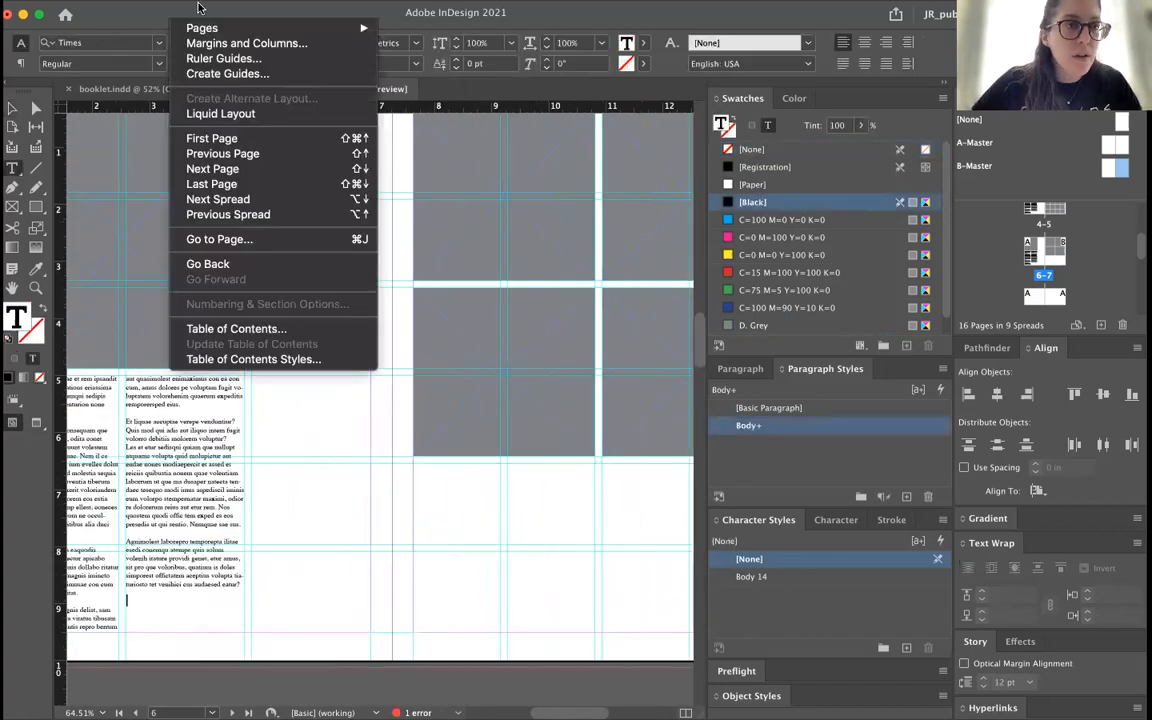
mouse_move(221, 8)
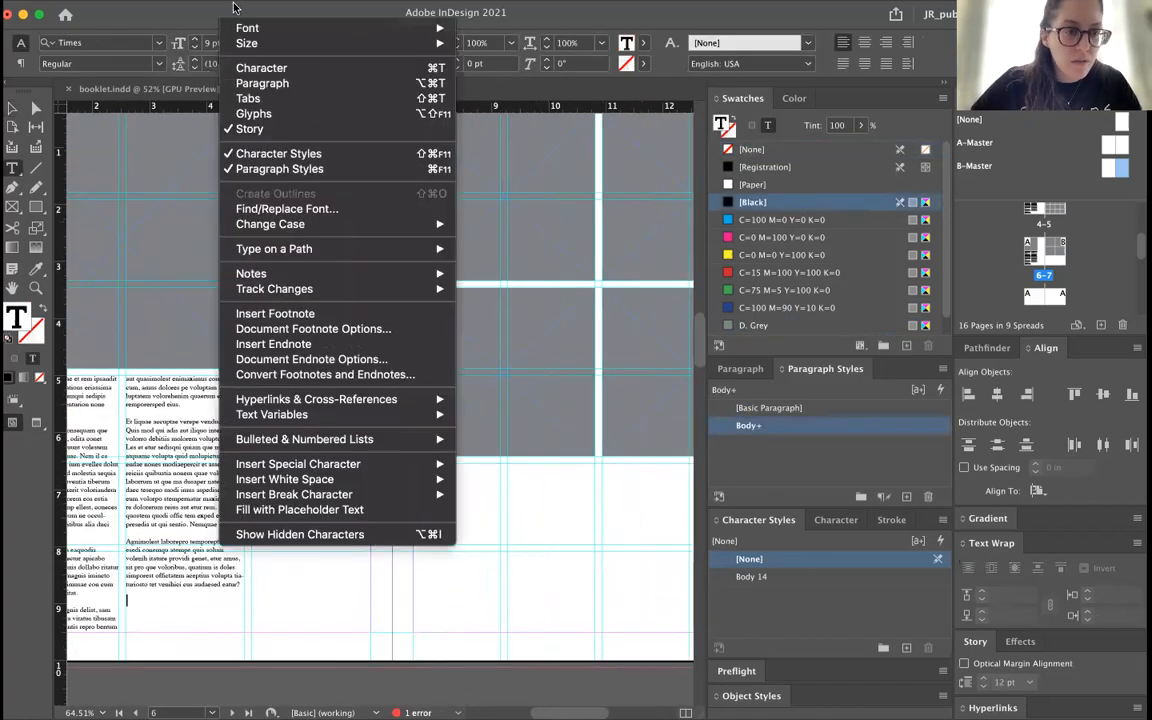
left_click(355, 508)
scroll(417, 527, "right", 5)
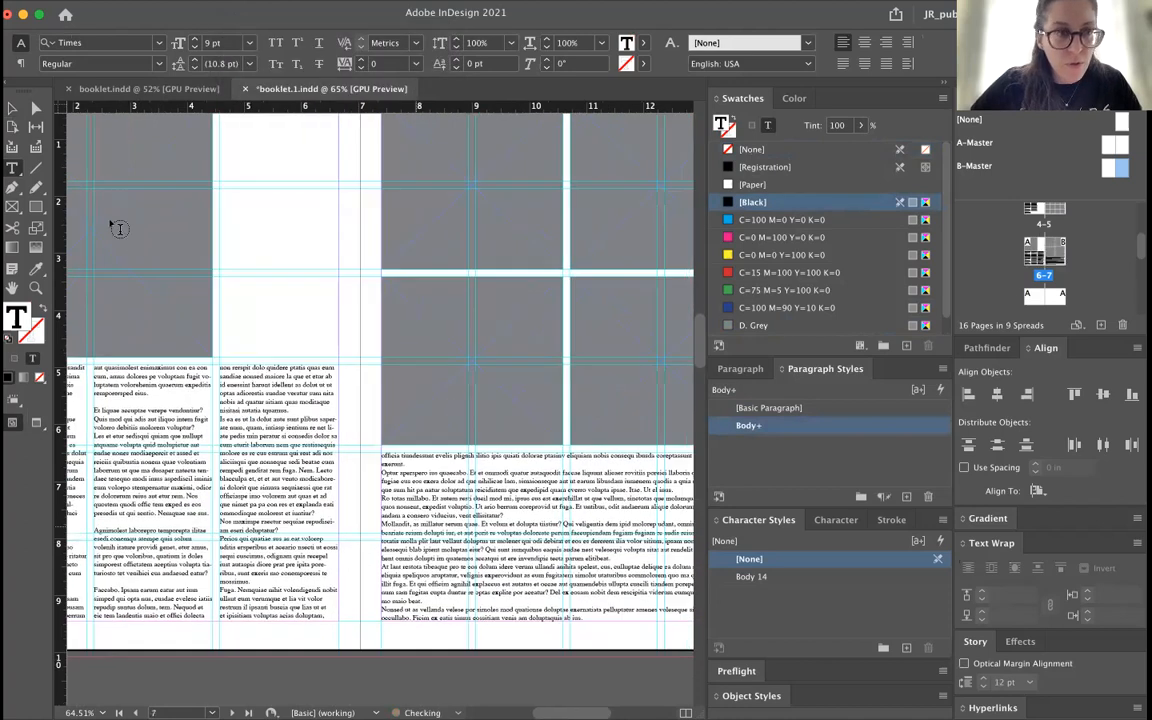
- Split page 7's text frame into four columns and preview the spread without guides
left_click(12, 107)
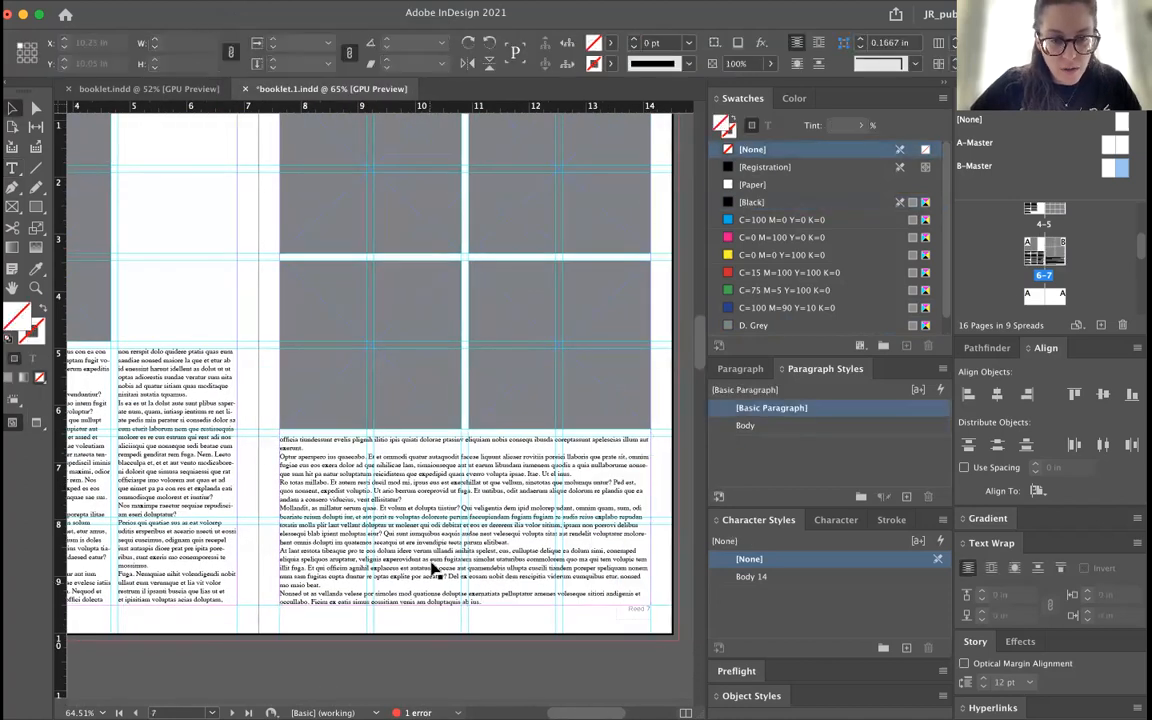
left_click(954, 41)
left_click(954, 41)
left_click(954, 41)
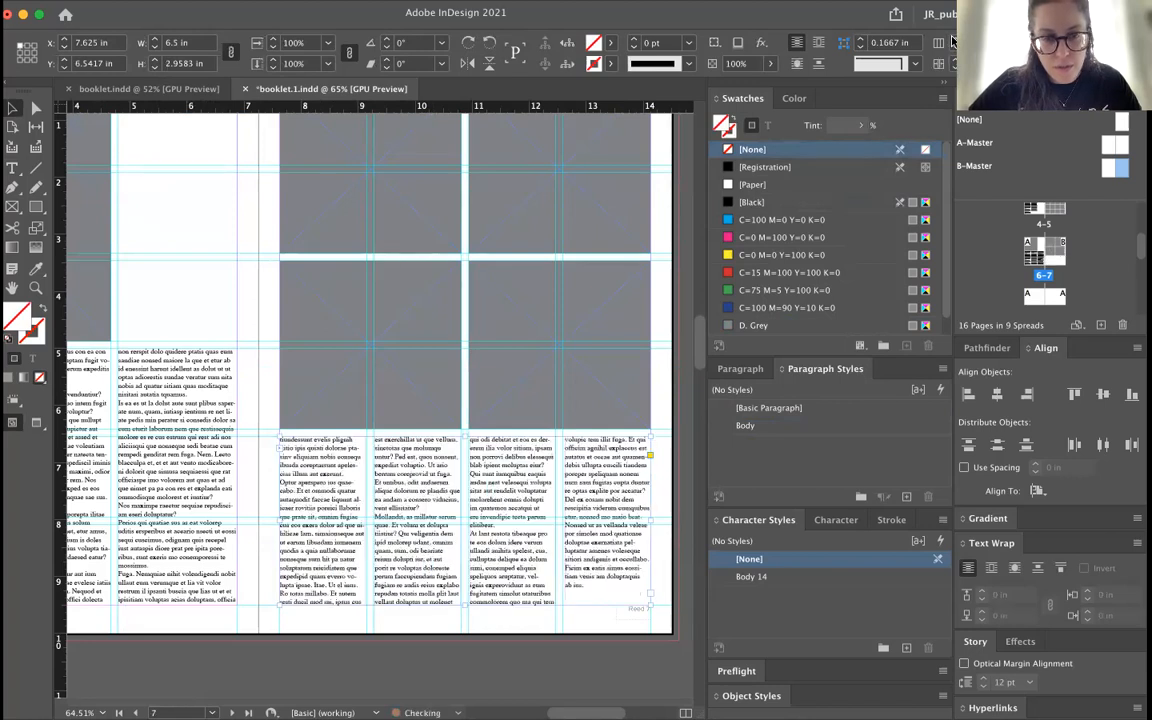
scroll(537, 607, "left", 5)
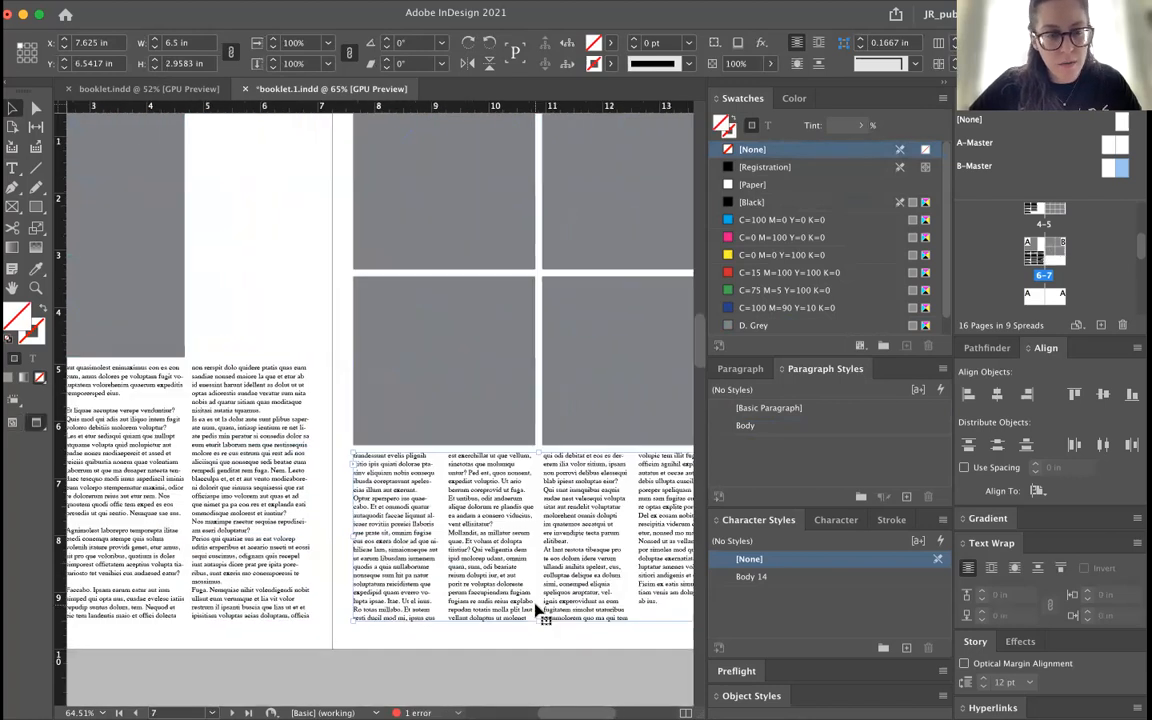
scroll(537, 612, "right", 8)
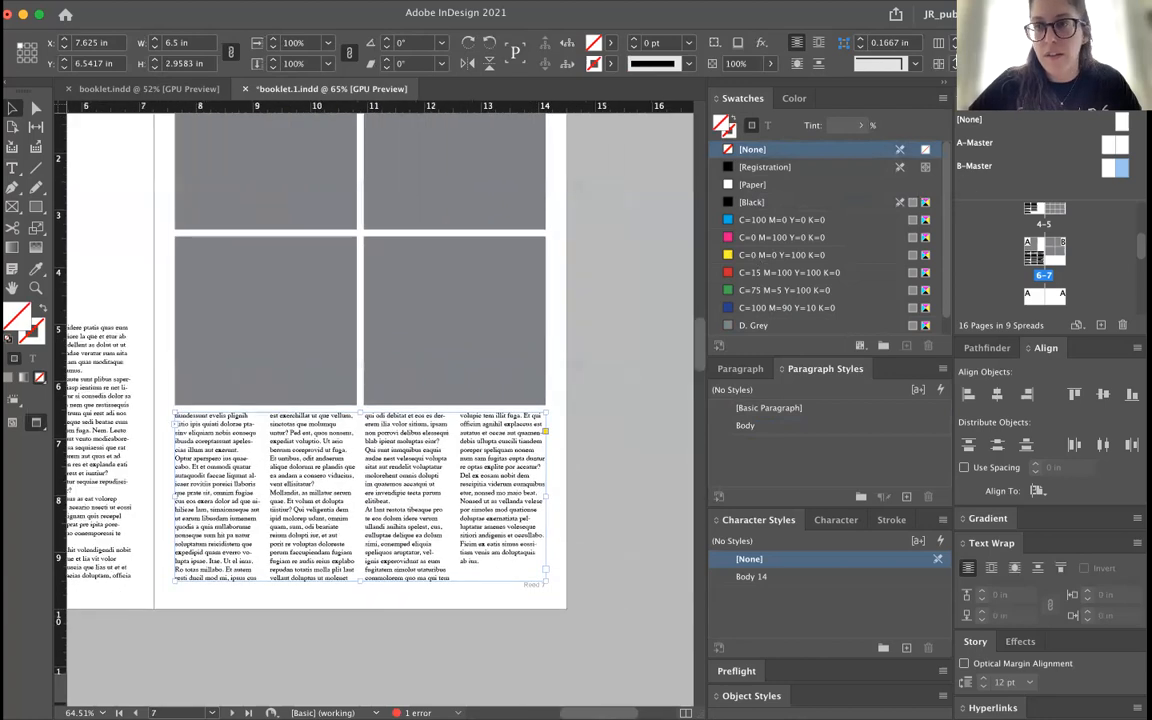
- Adjust the column gutter of page 7's text frame, reduce it to three columns, and deselect it
left_click(956, 67)
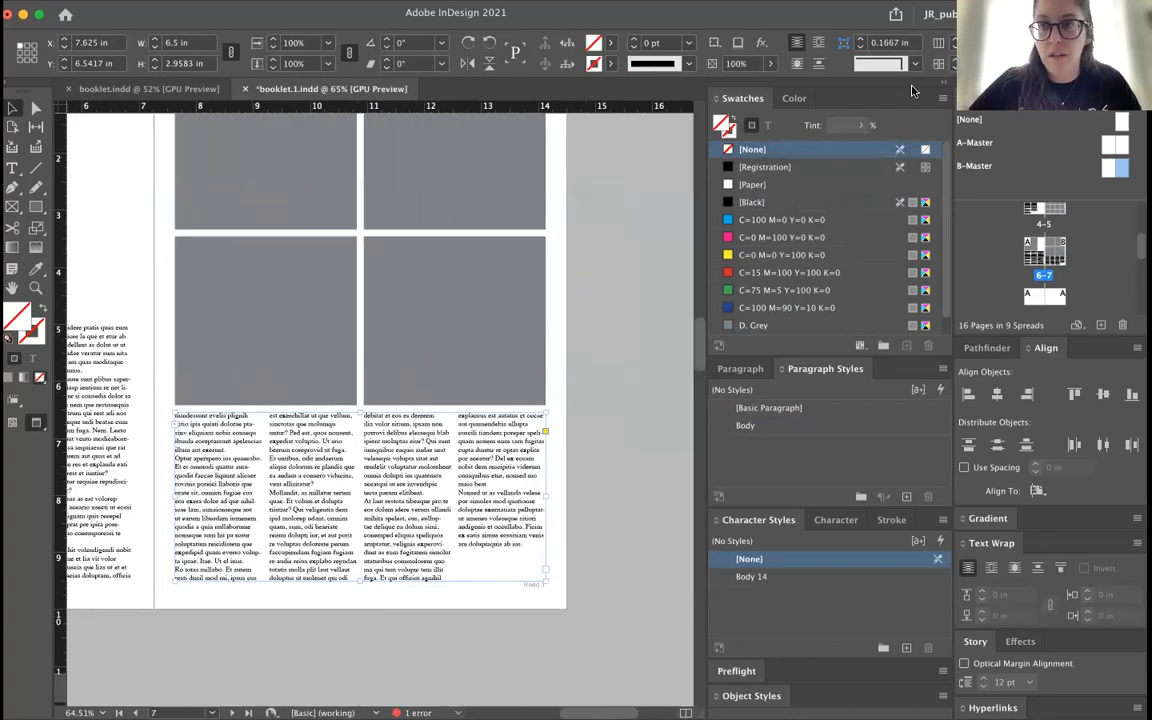
left_click(956, 48)
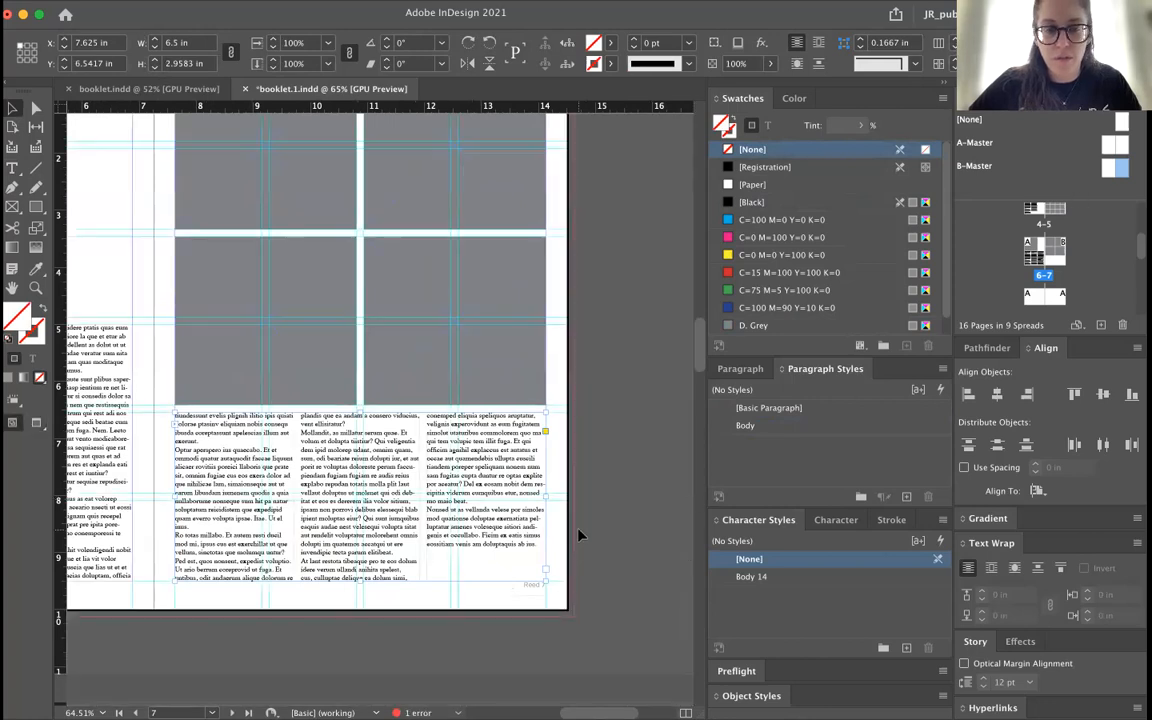
left_click(604, 506)
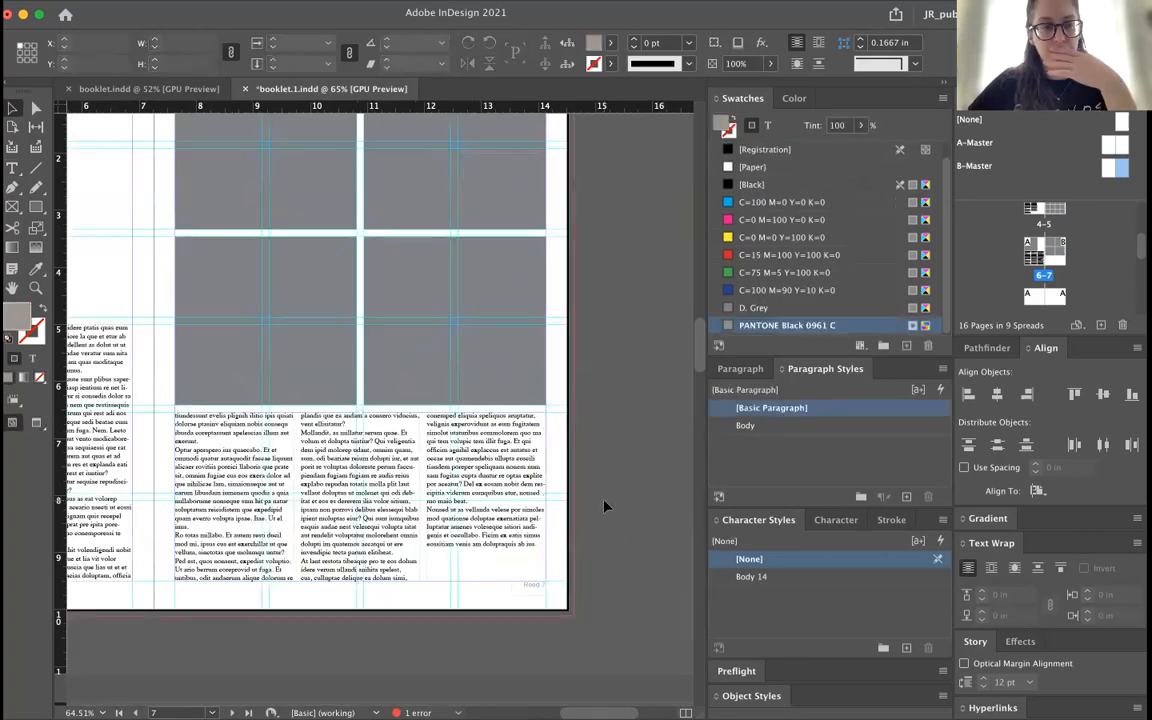
- Apply the A-Master page to page 7 and check its guides against the three text columns
scroll(668, 477, "left", 6)
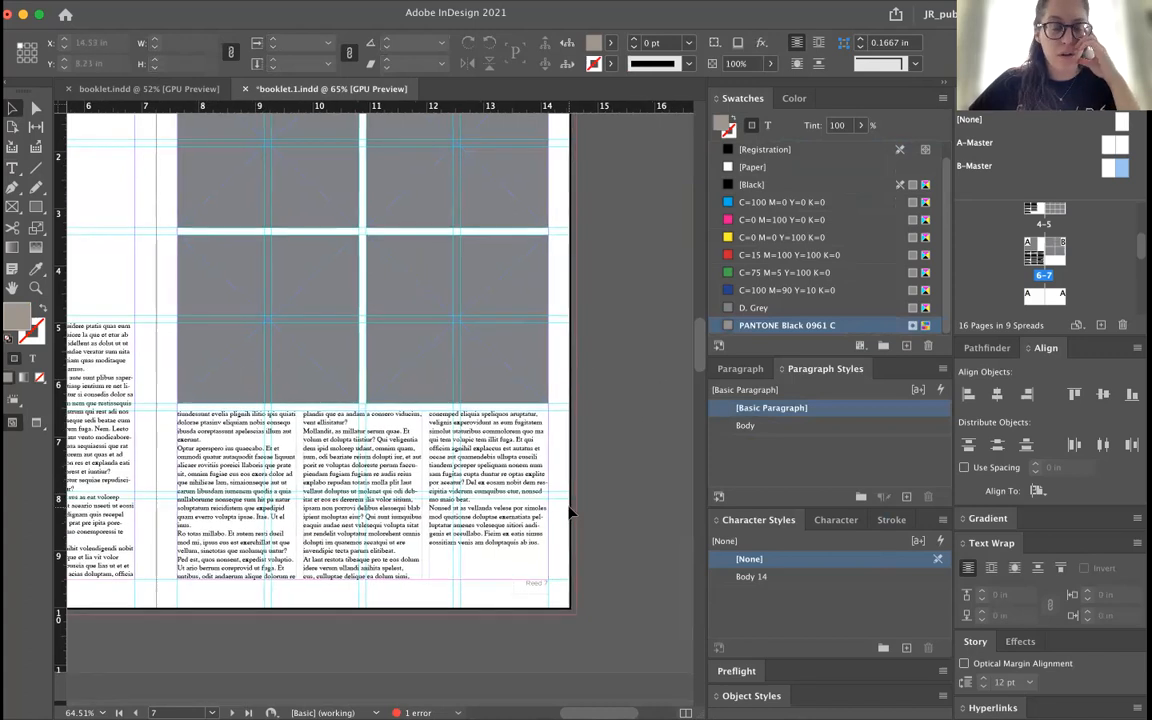
scroll(567, 627, "right", 4)
scroll(567, 627, "up", 1)
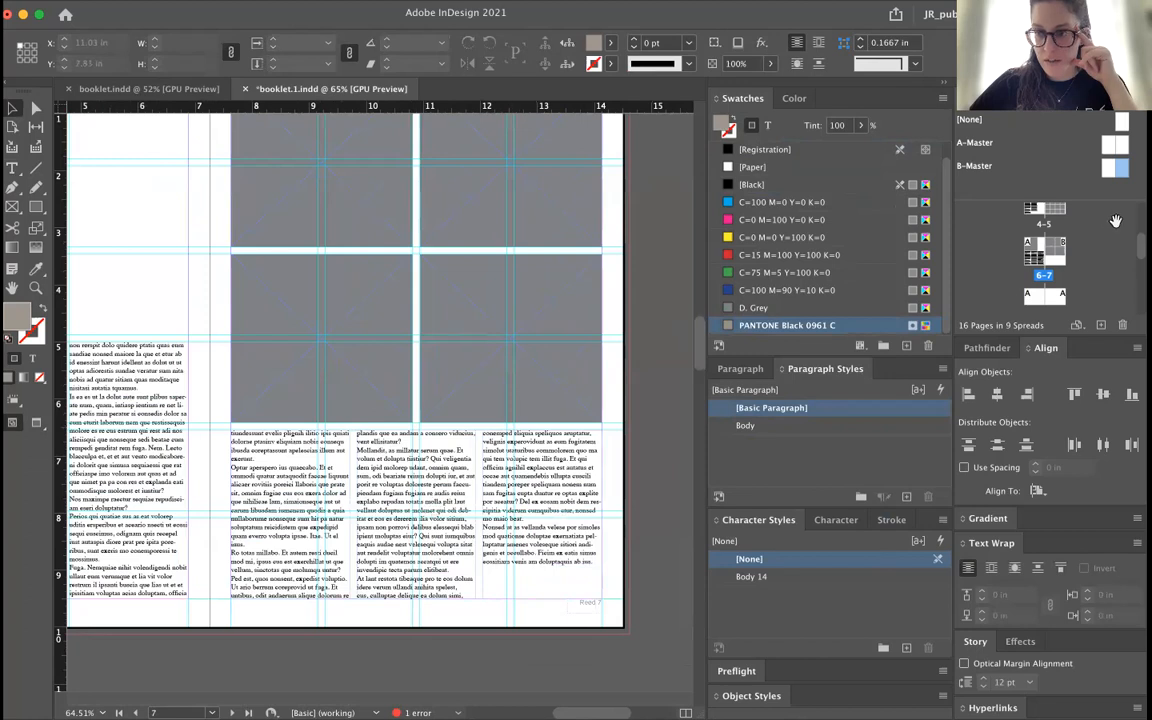
left_click_drag(1122, 143, 1057, 256)
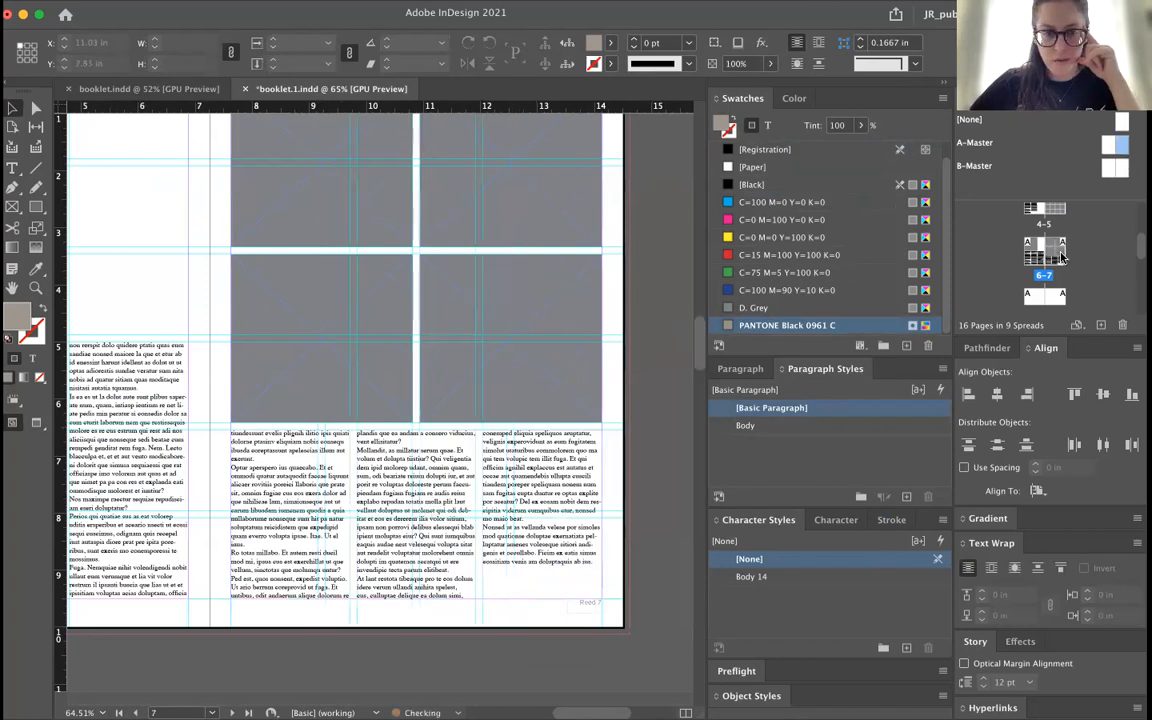
scroll(430, 548, "up", 3)
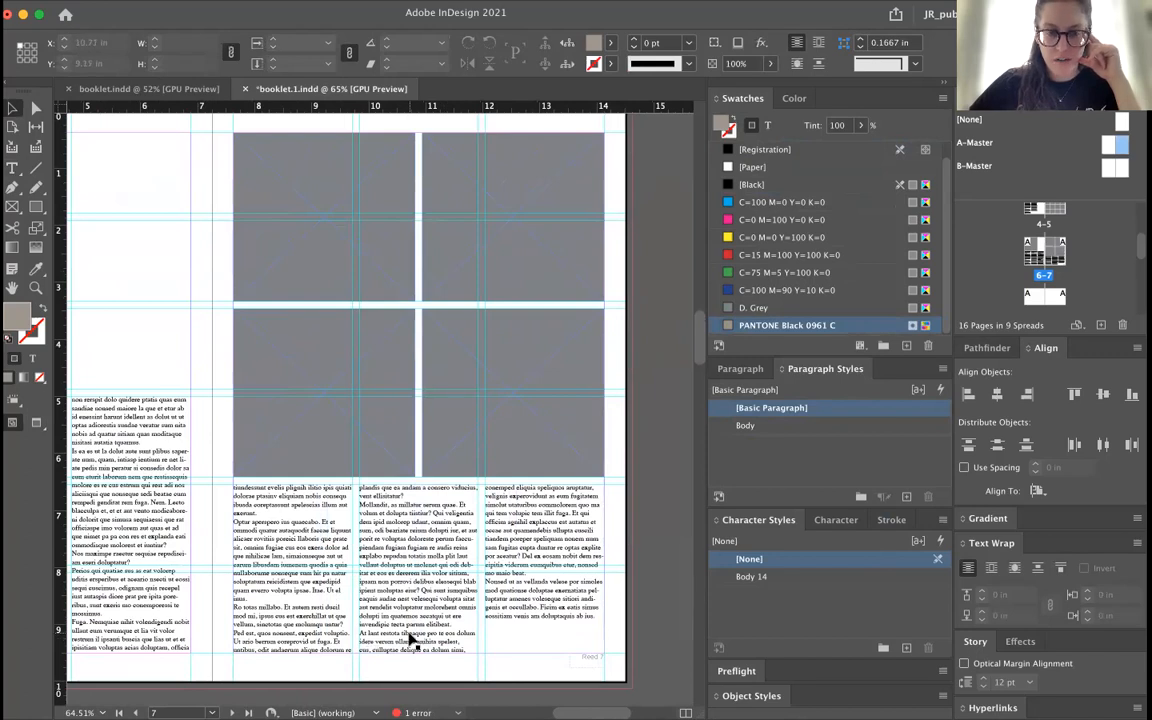
scroll(522, 514, "left", 5)
scroll(522, 514, "down", 3)
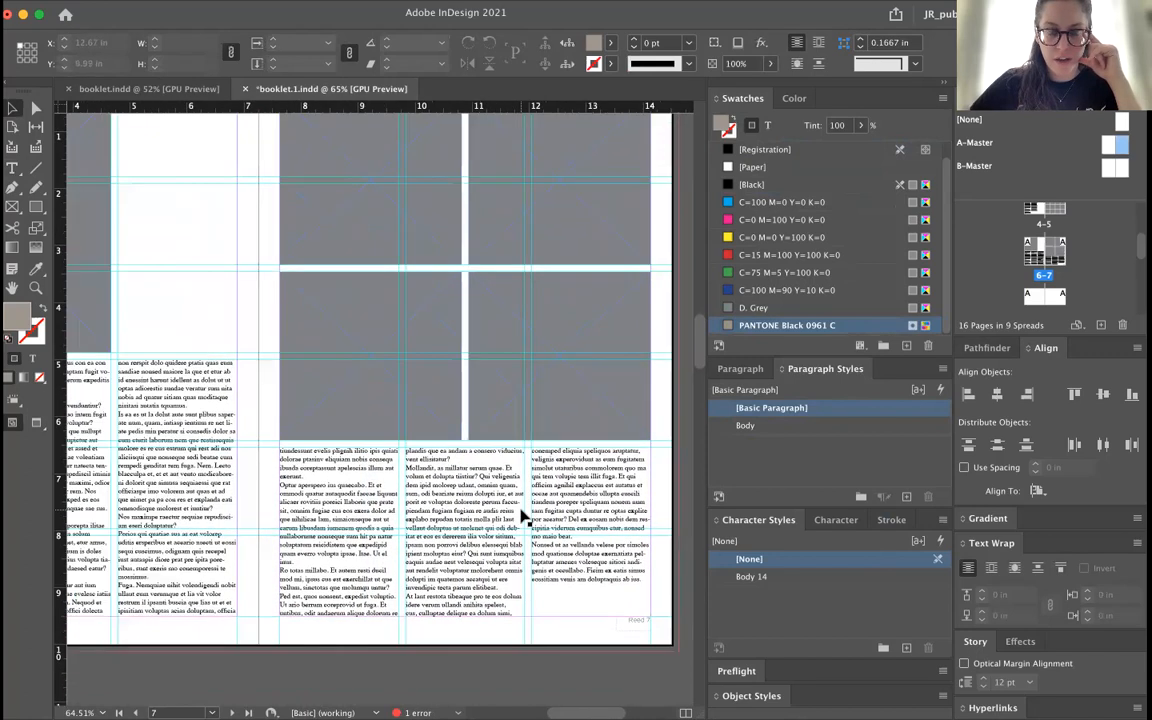
- Place gaily_1000.jpeg from the Gail Anderson folder into page 6's large grey frame
scroll(522, 515, "left", 6)
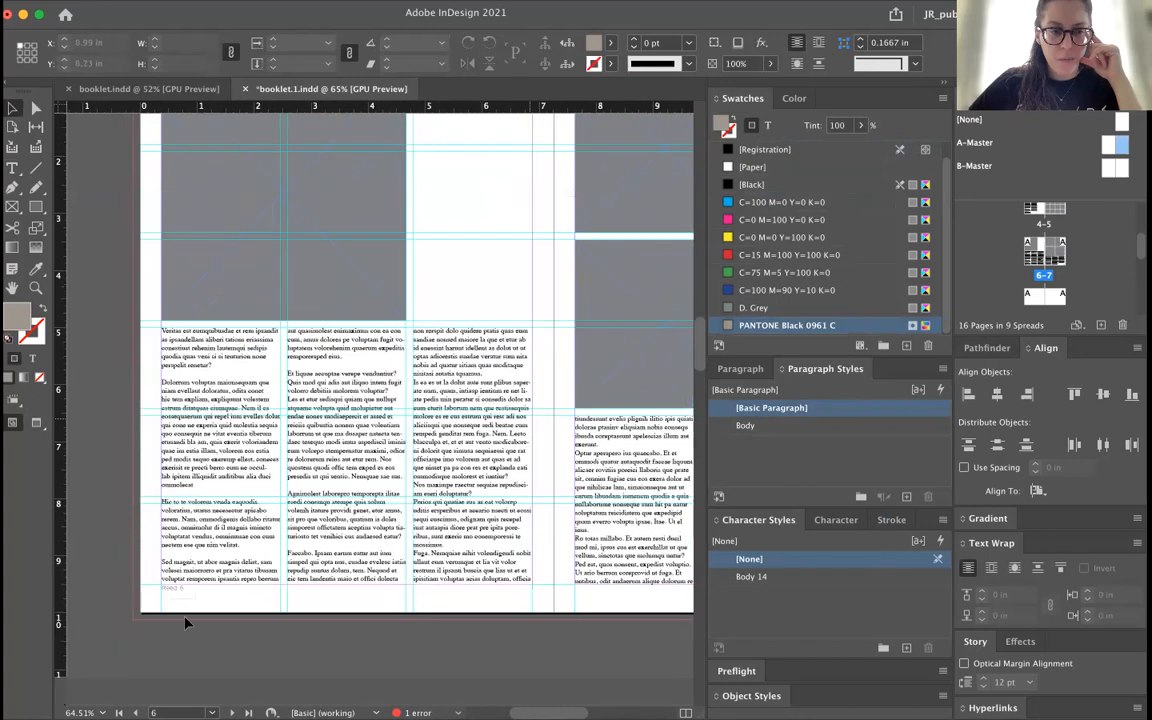
scroll(287, 535, "up", 5)
scroll(287, 535, "right", 2)
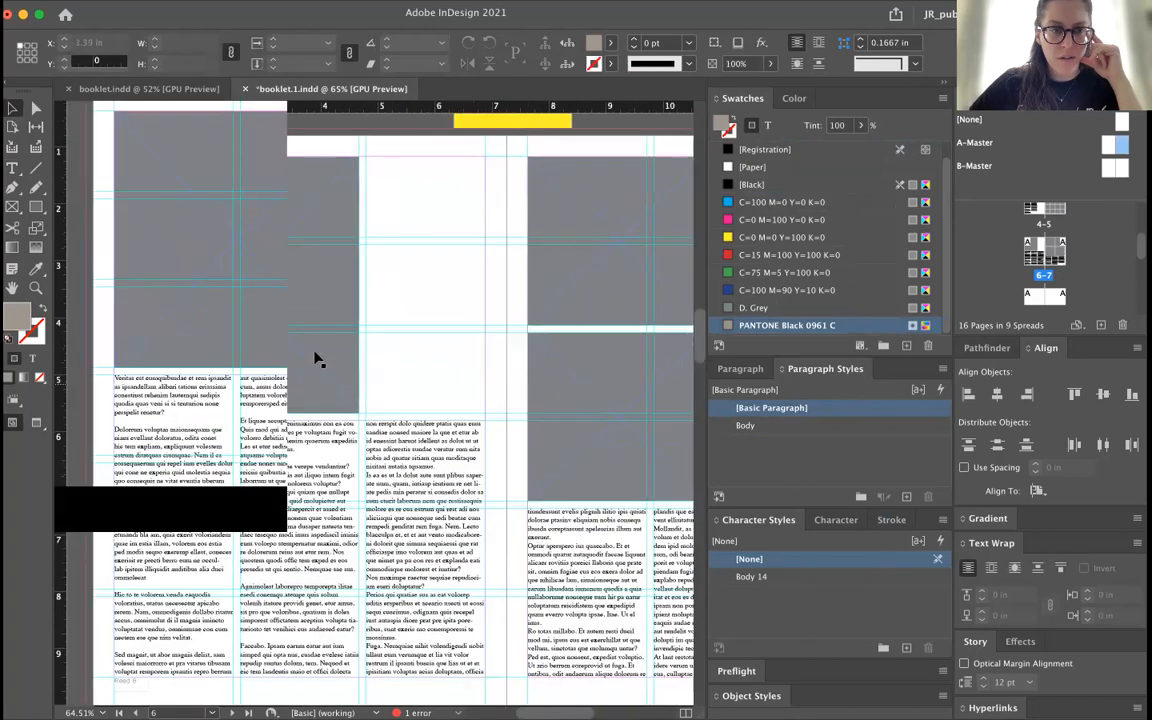
left_click(314, 360)
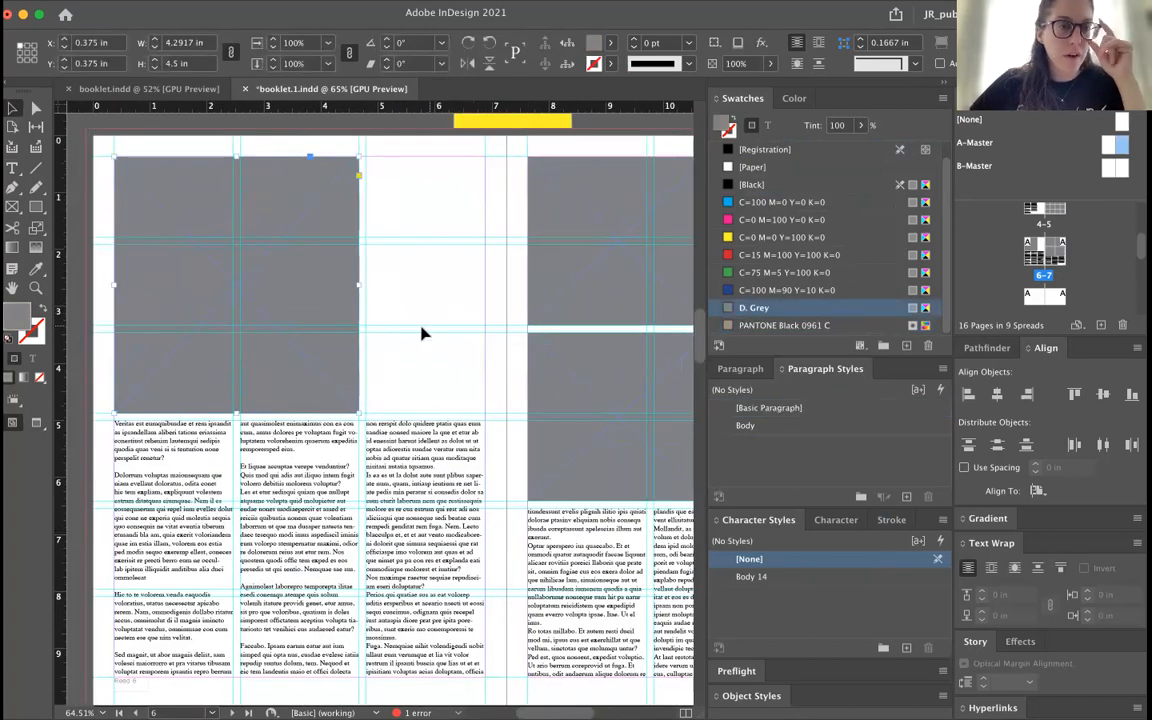
key("super+d")
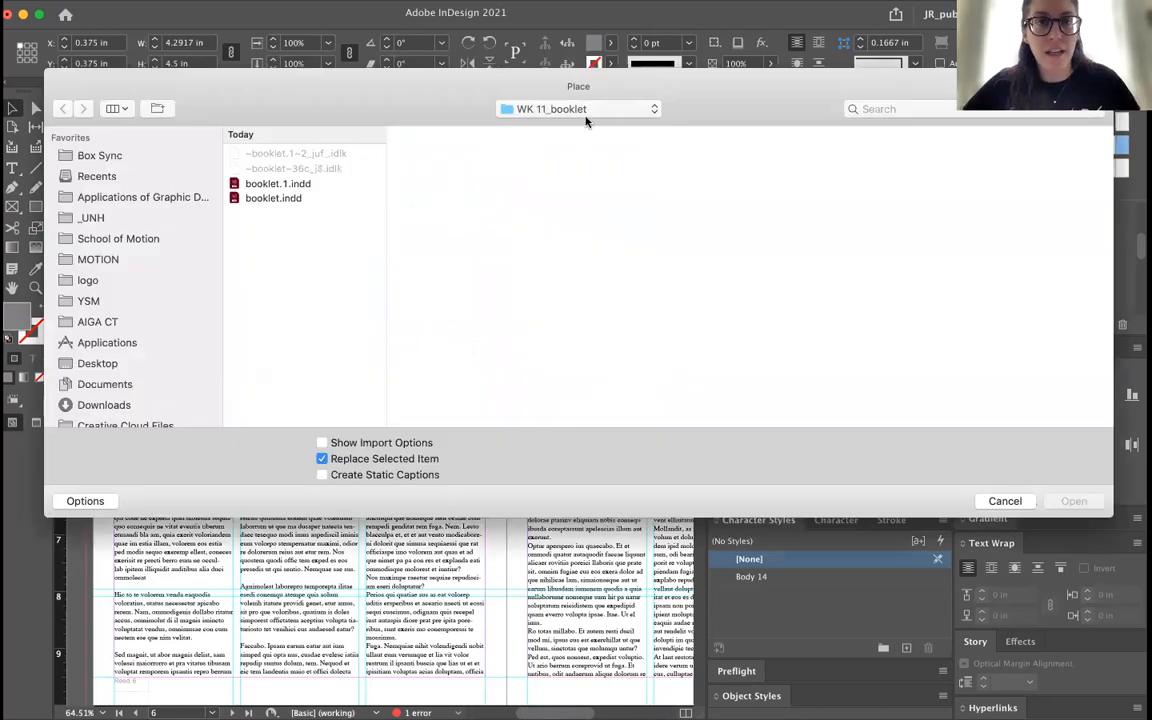
left_click(582, 112)
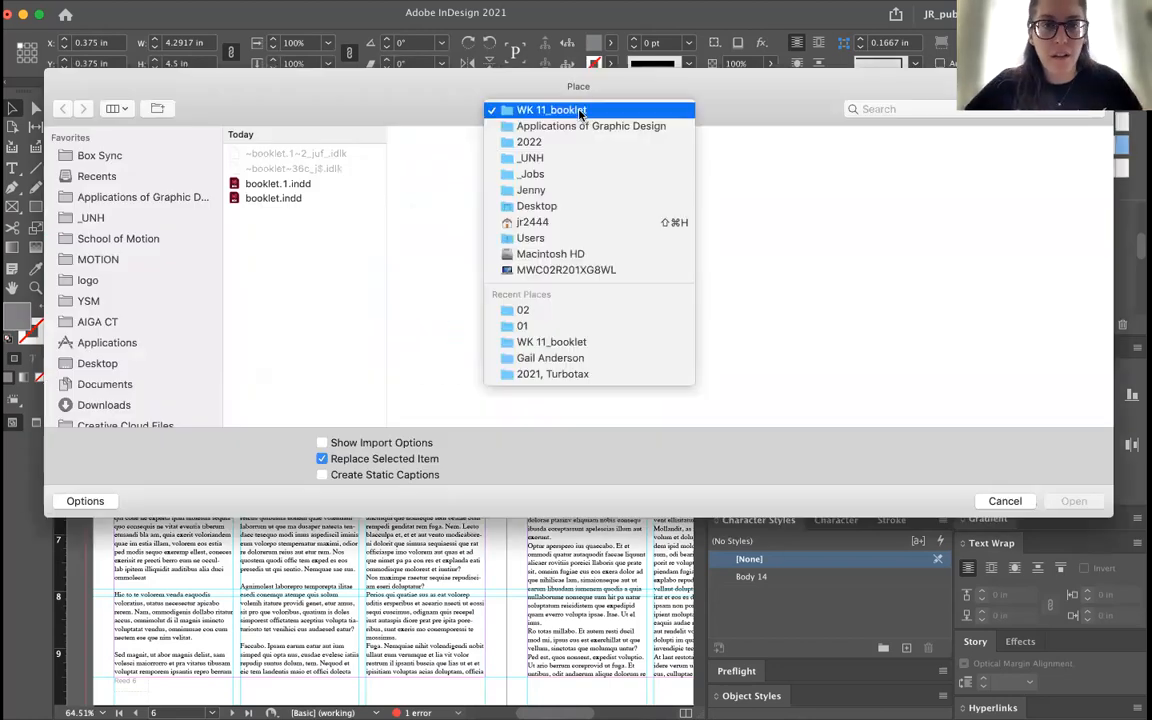
left_click(608, 359)
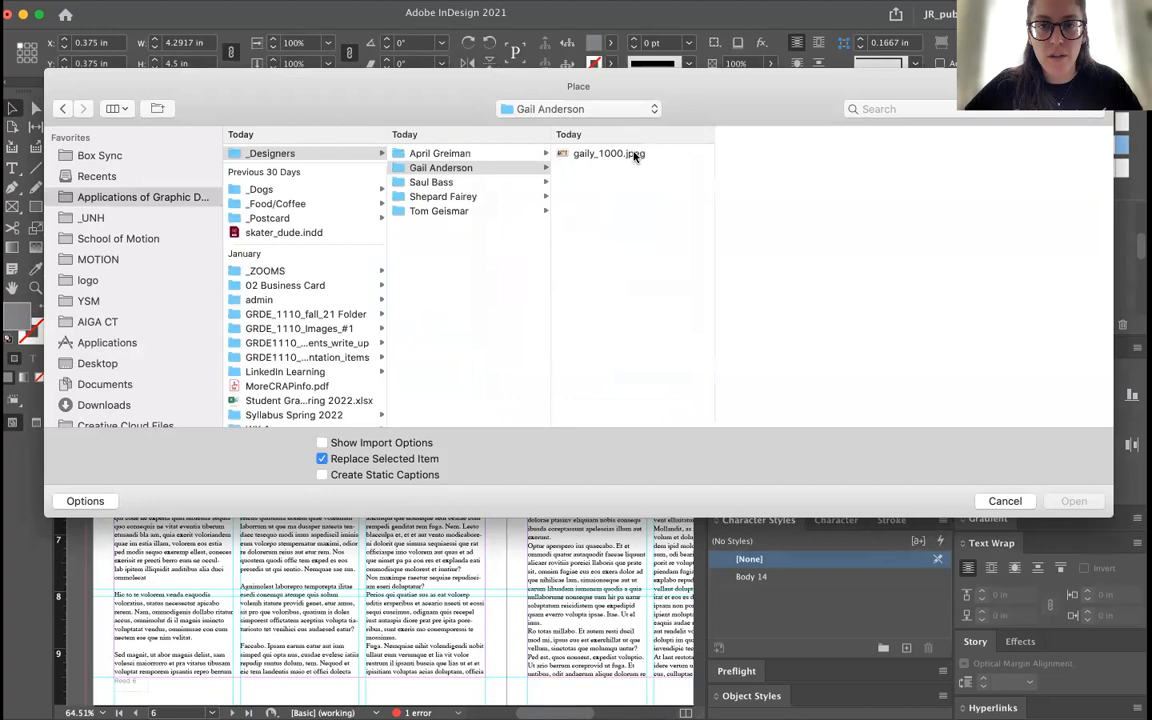
left_click(628, 156)
key("Return")
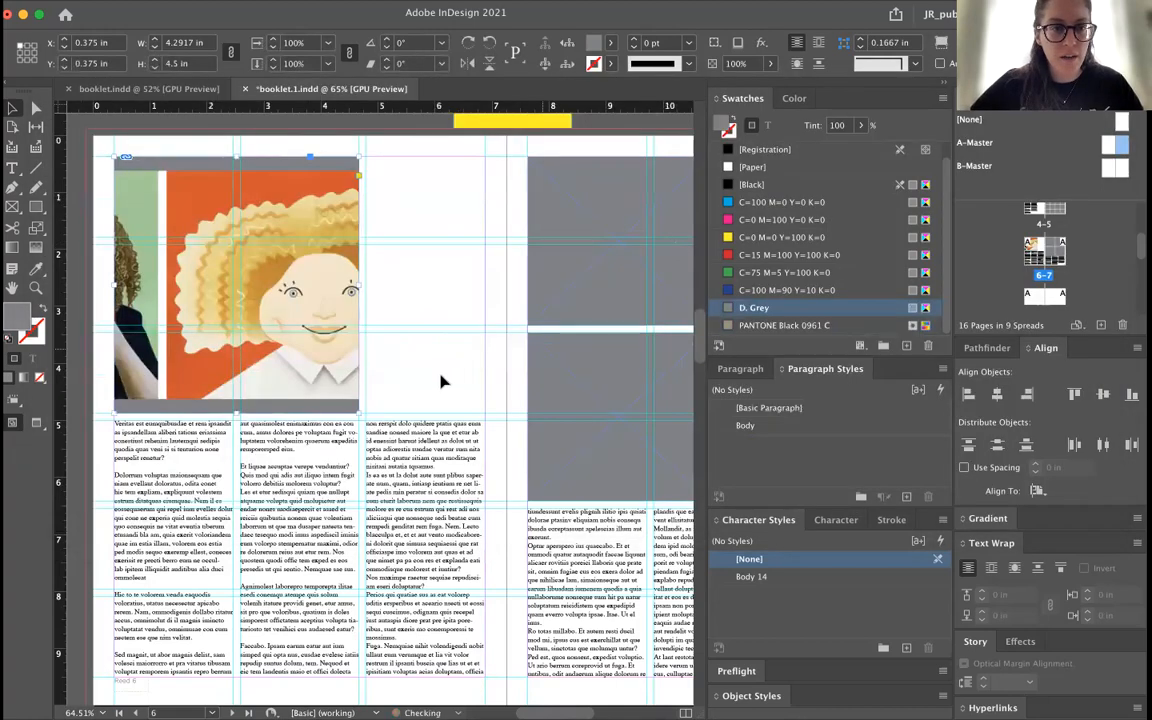
- Widen page 6's picture frame to 6.5 in and fit the whole image proportionally inside it
left_click_drag(357, 287, 487, 283)
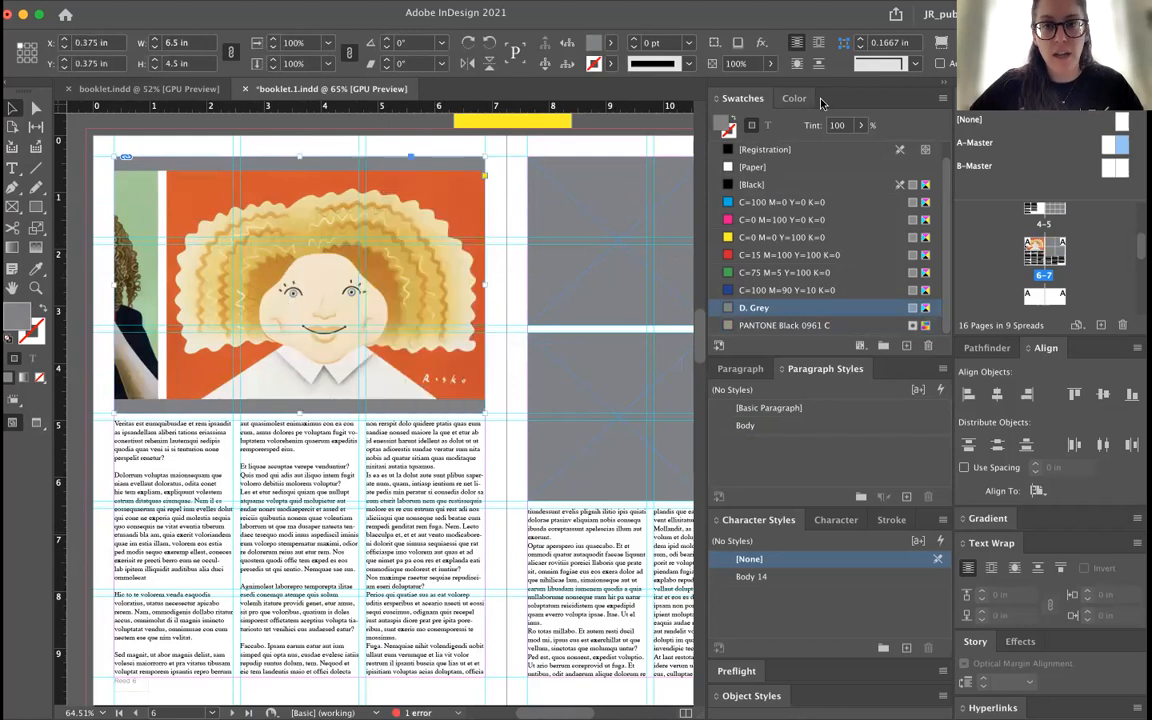
left_click(940, 45)
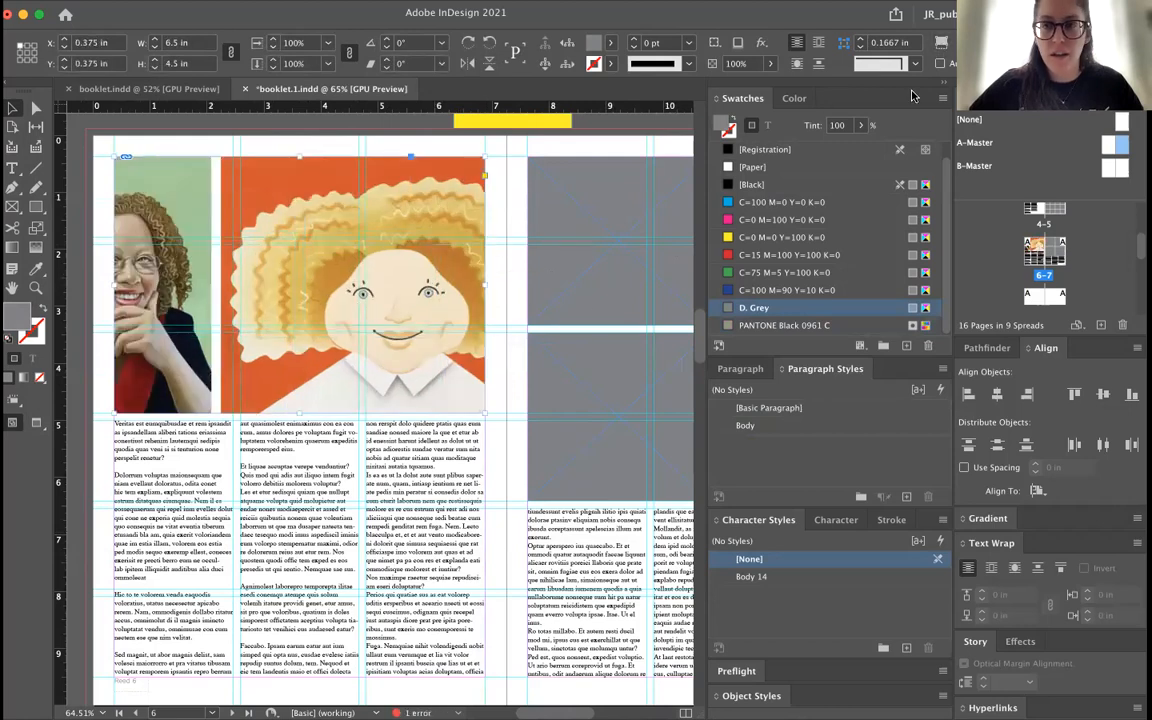
left_click(963, 43)
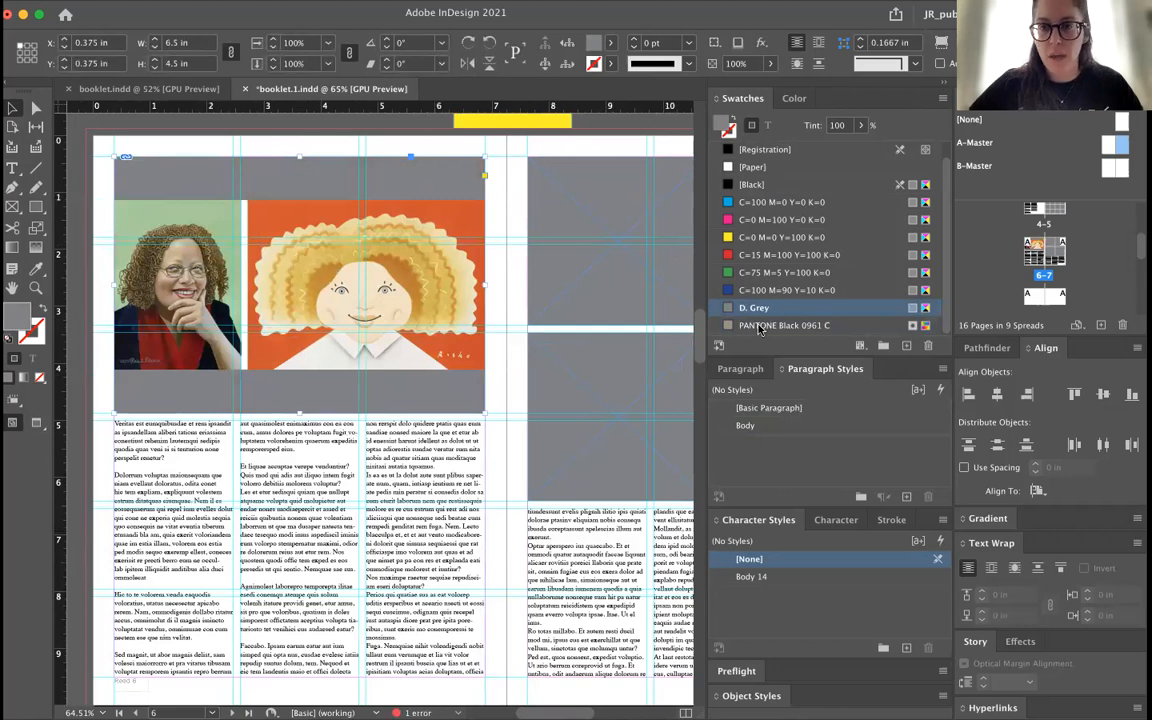
- Set the picture frame's fill to None and fit the frame to the height of its image
scroll(769, 290, "up", 1)
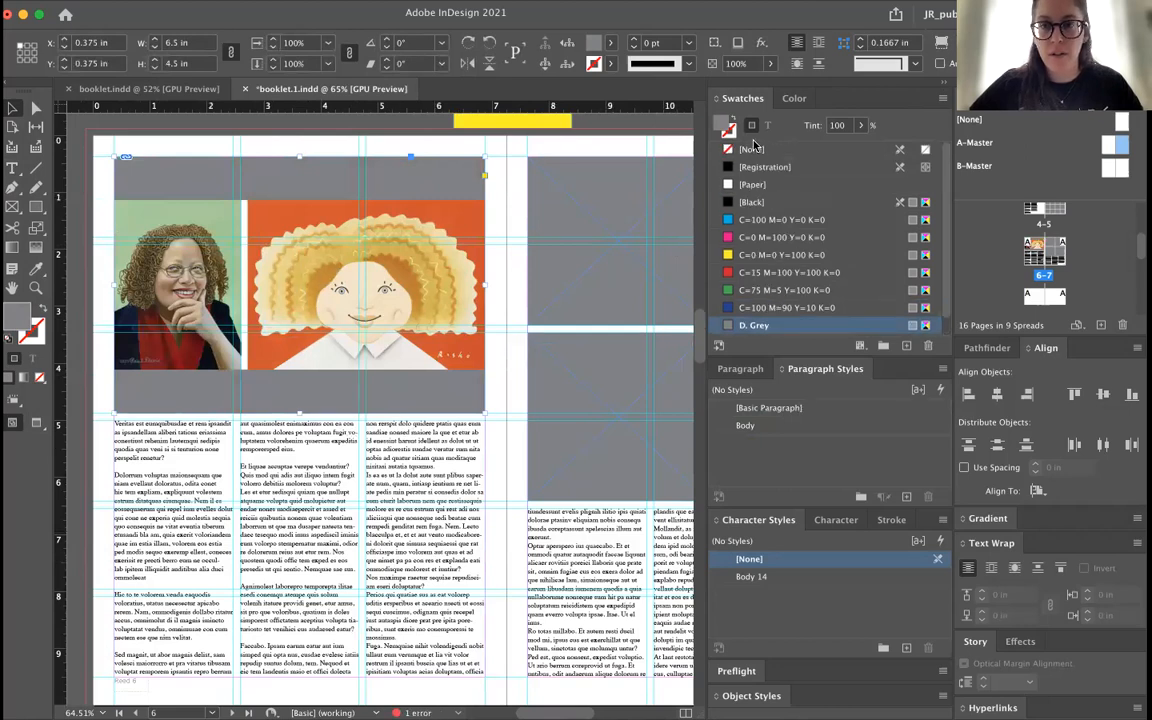
left_click(755, 149)
double_click(300, 412)
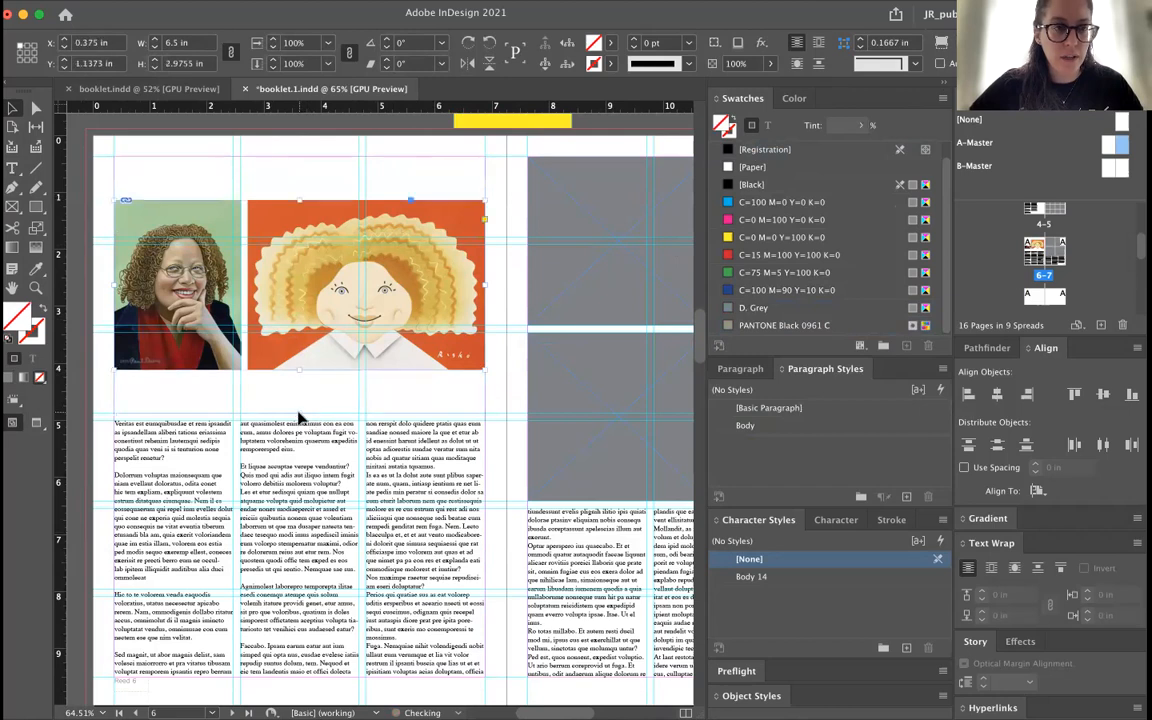
- Move the picture frame up to page 6's top margin and preview the page without guides
mouse_move(353, 303)
left_mouse_down()
mouse_move(352, 339)
mouse_move(368, 316)
mouse_move(357, 299)
left_mouse_up()
left_click(340, 389)
key("w")
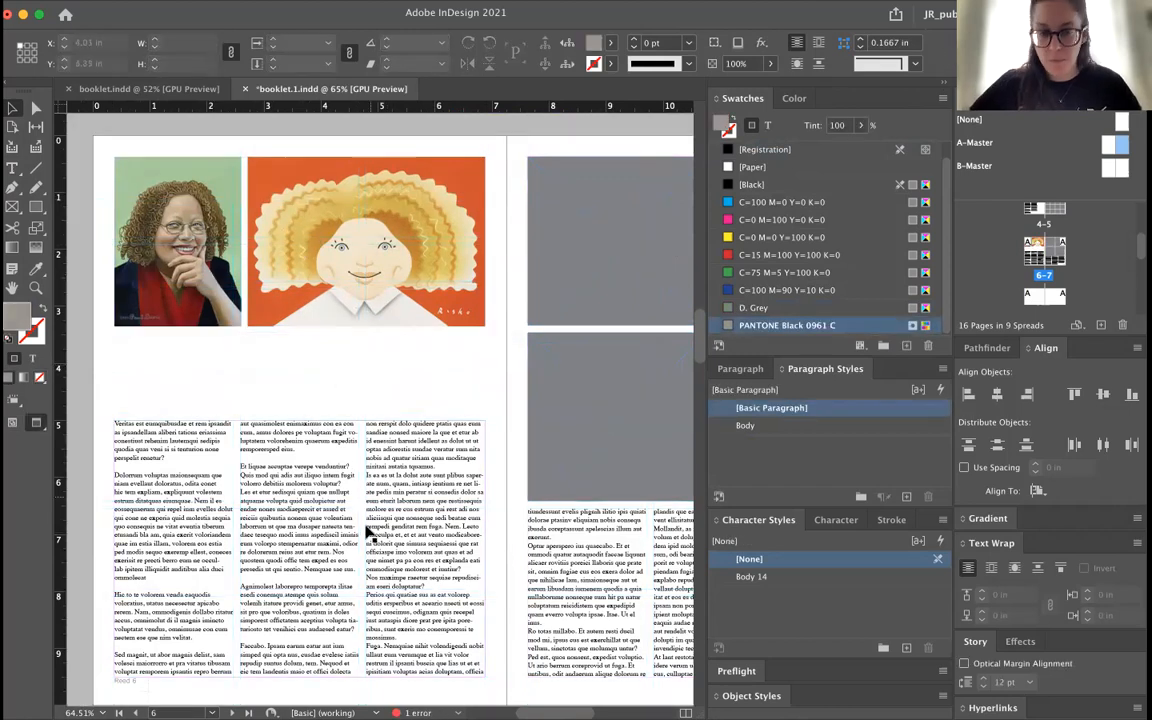
- Extend page 6's three-column text frame upward to just below the picture, making it about 6.04 in high
left_click(310, 435)
key("w")
left_click_drag(302, 420, 300, 331)
scroll(455, 670, "right", 2)
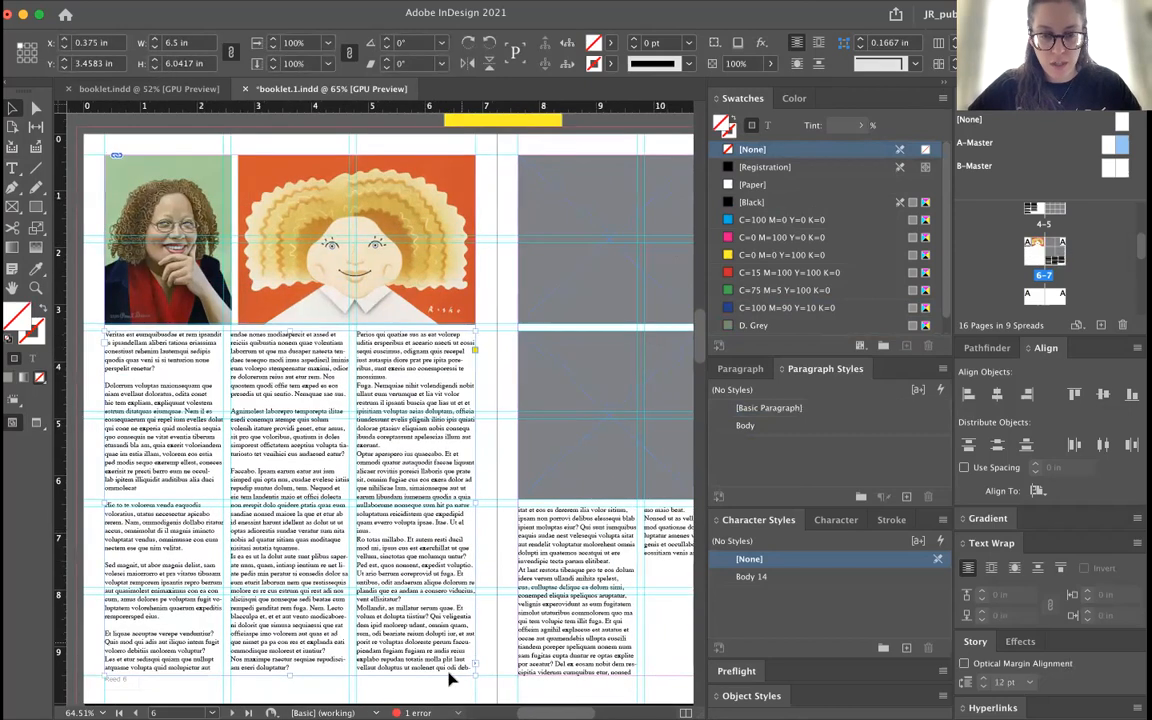
- Examine the text flow and grey image frames across pages 6–7 in preview mode
left_click(448, 677)
key("w")
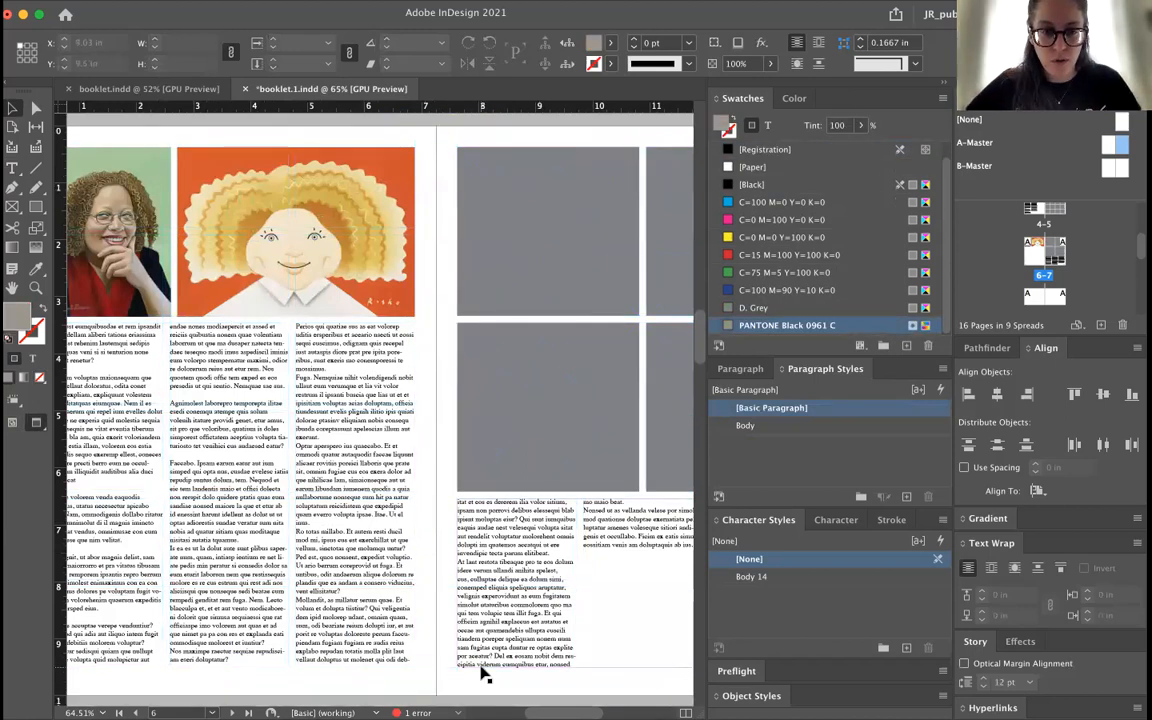
scroll(460, 519, "right", 5)
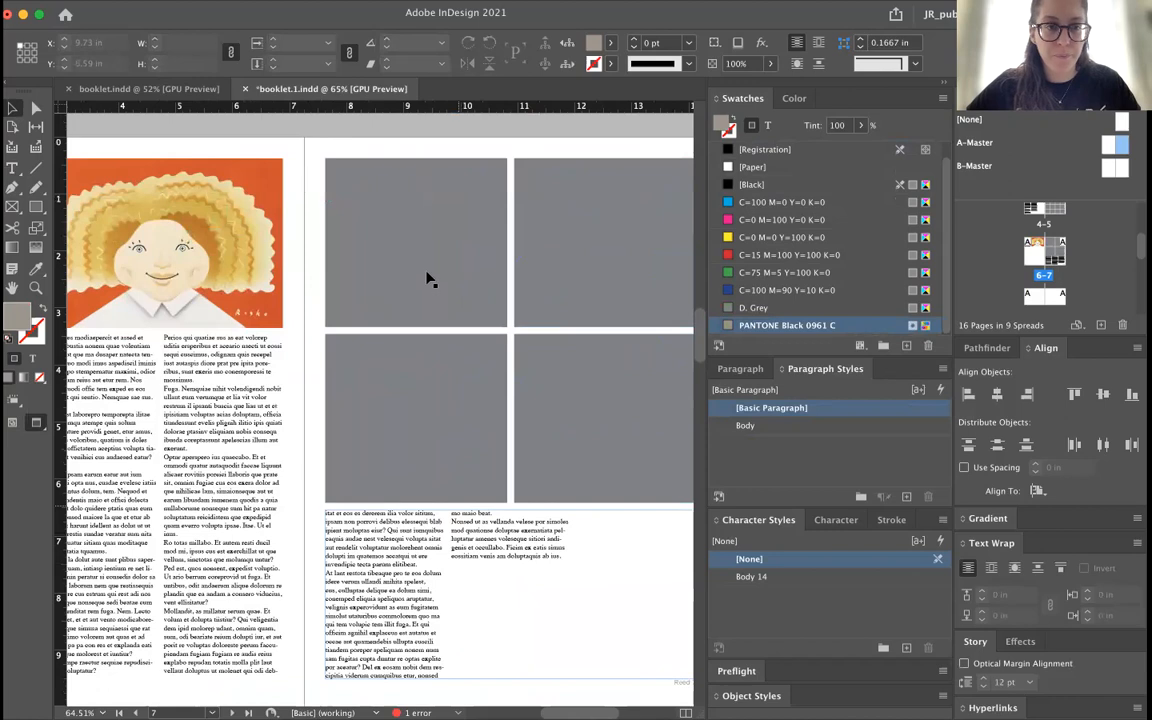
left_click(417, 278)
scroll(445, 494, "right", 3)
scroll(445, 494, "down", 1)
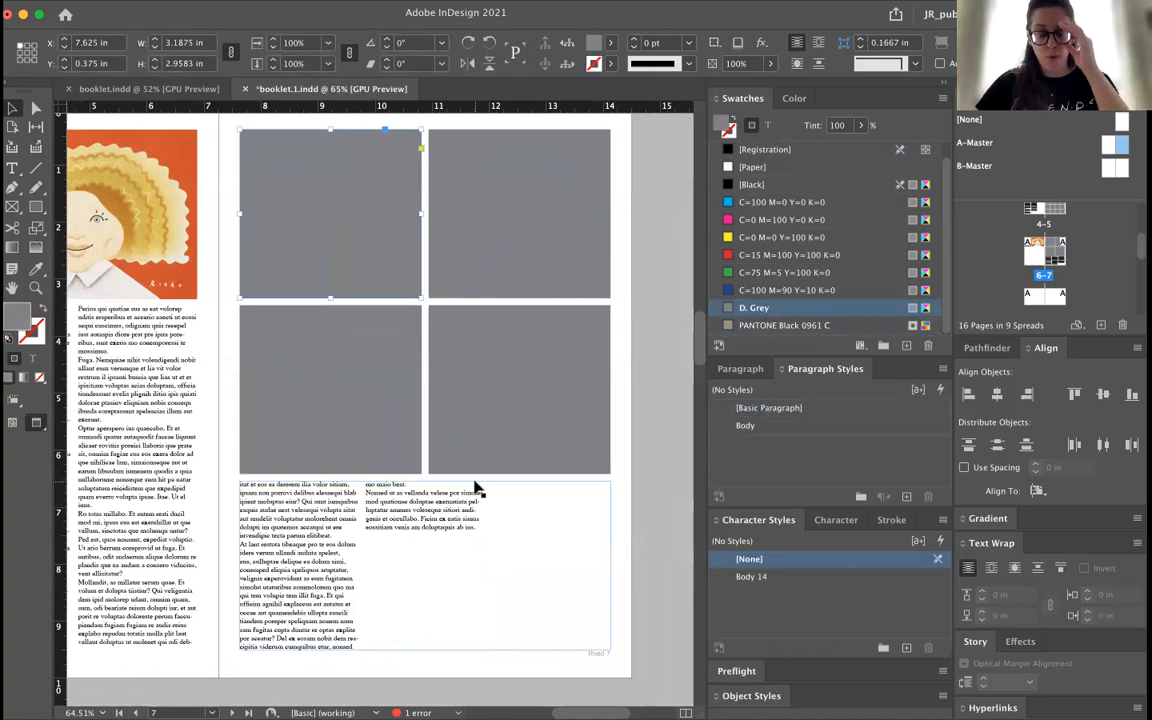
left_click(668, 537)
scroll(668, 537, "left", 10)
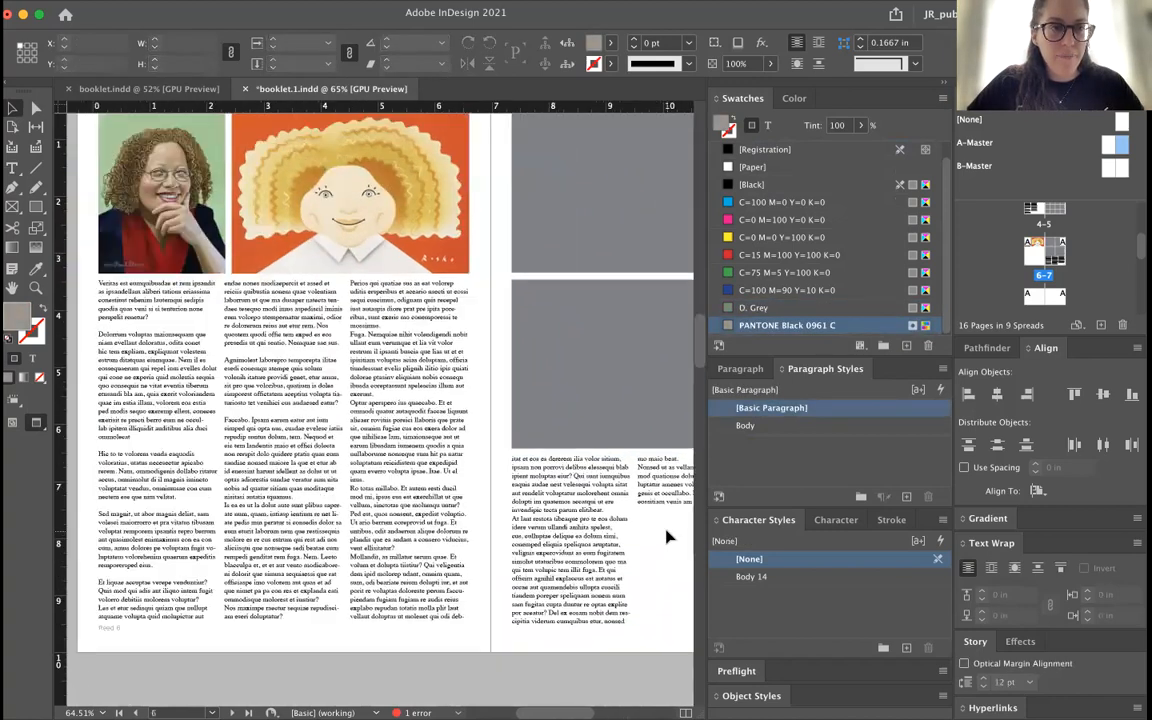
- Lower the top edge of page 6's text frame to about Y 3.89 in, leaving room for a caption below the picture
scroll(262, 320, "left", 2)
left_click(327, 297)
left_click_drag(343, 276, 343, 300)
- Create a one-line caption text frame about 2.2 in wide directly below page 6's portrait and apply the Body paragraph style
key("super+equal")
key("super+equal")
key("super+equal")
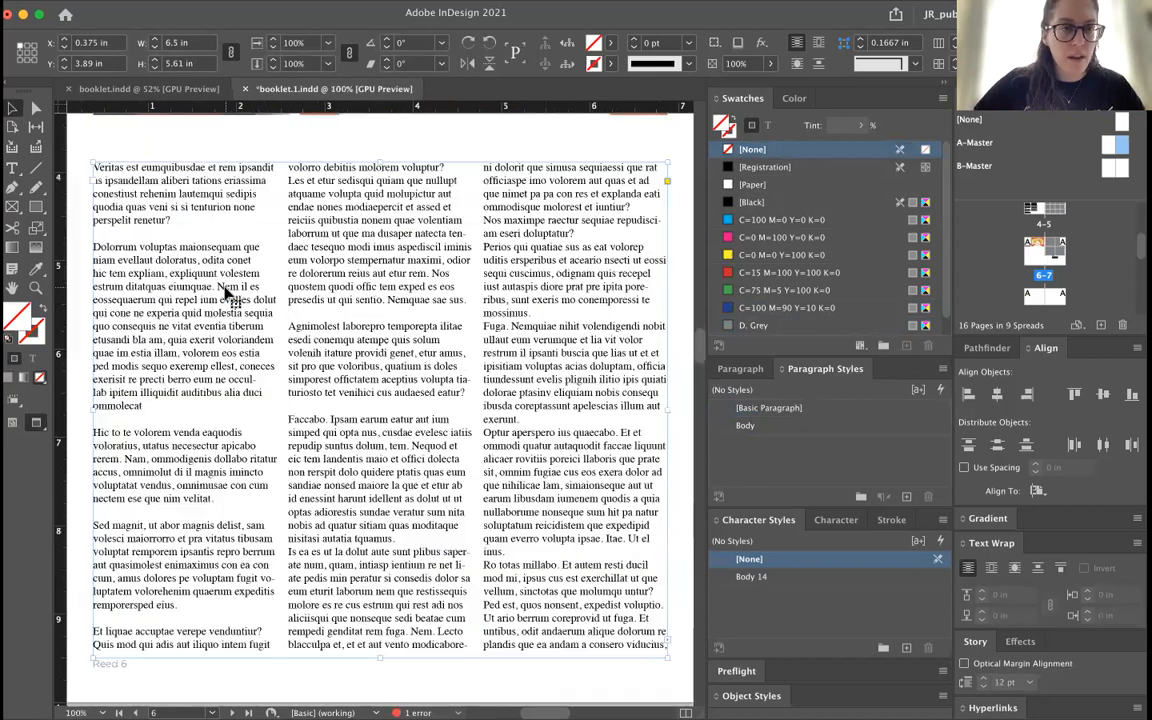
scroll(226, 291, "up", 5)
scroll(226, 291, "left", 2)
key("t")
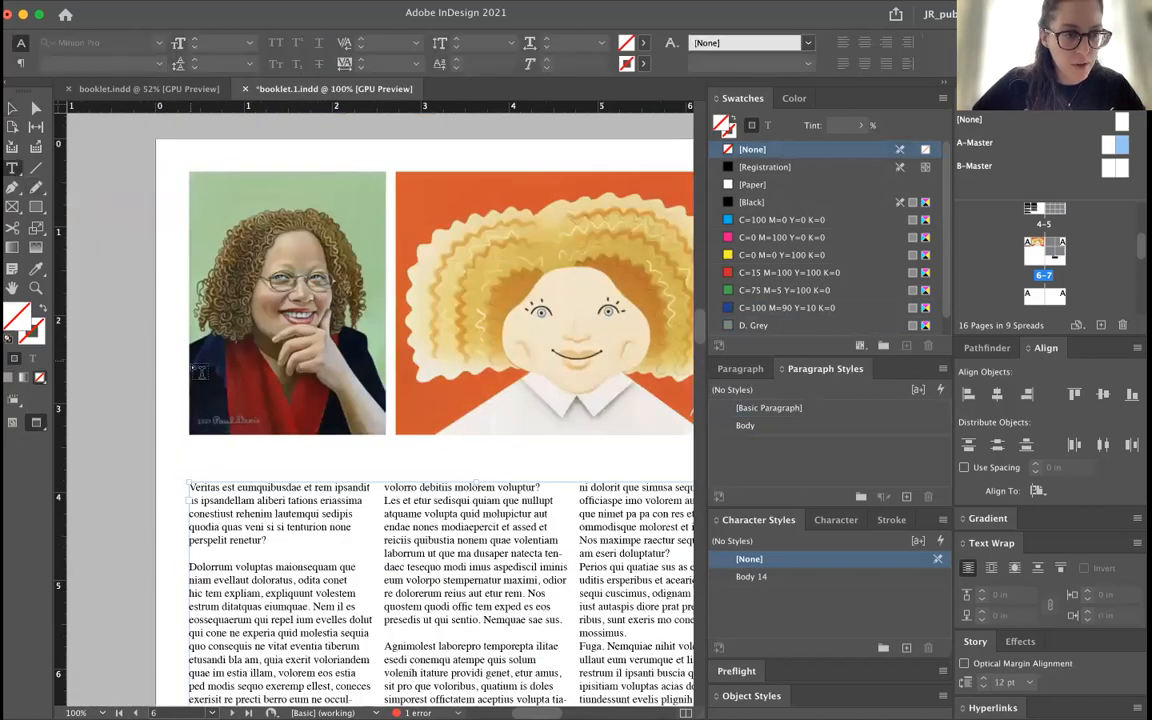
left_click_drag(189, 446, 381, 460)
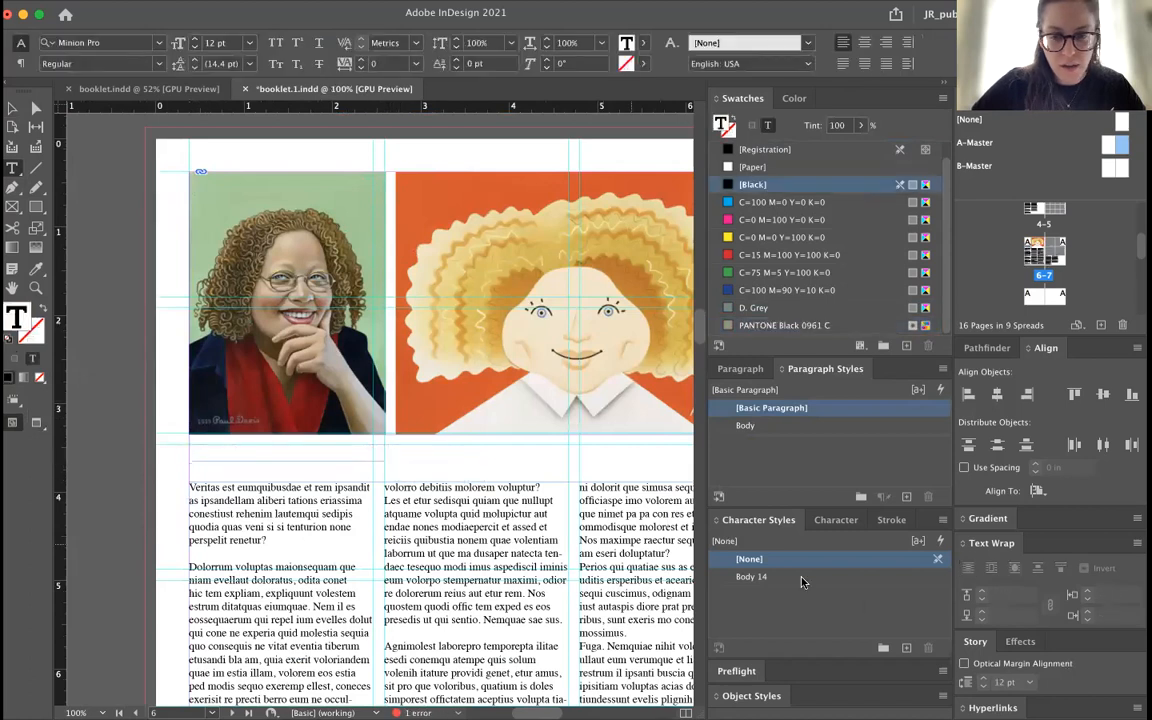
left_click(760, 427)
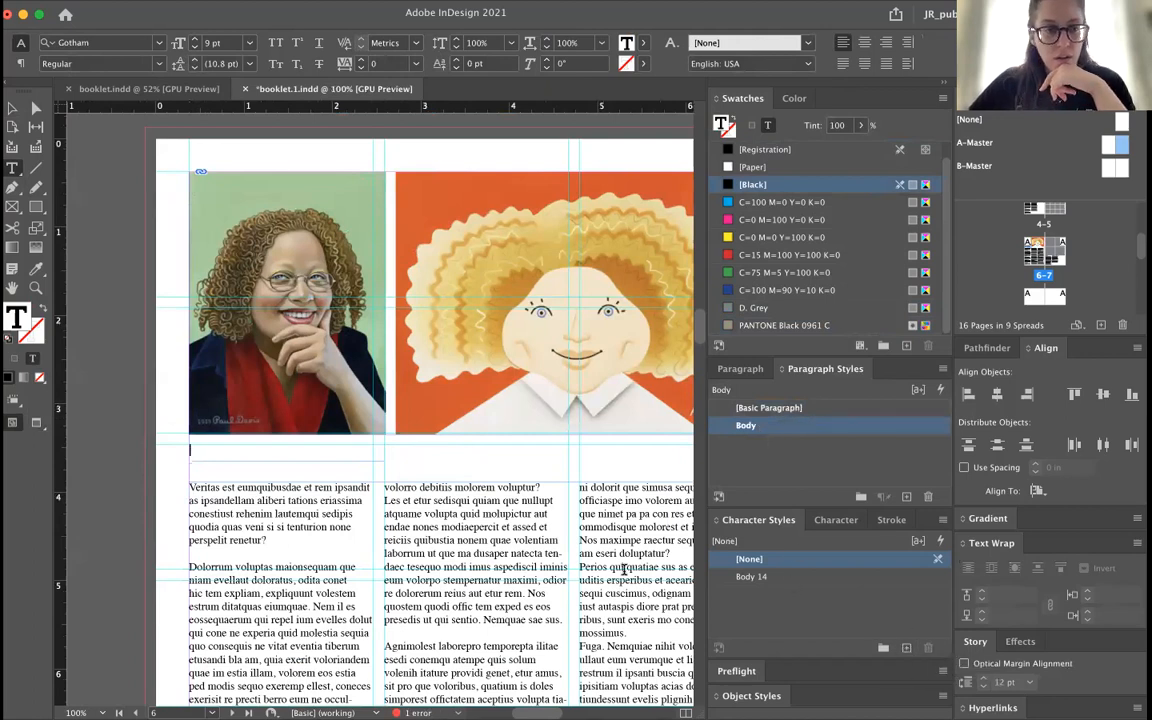
type("Gail")
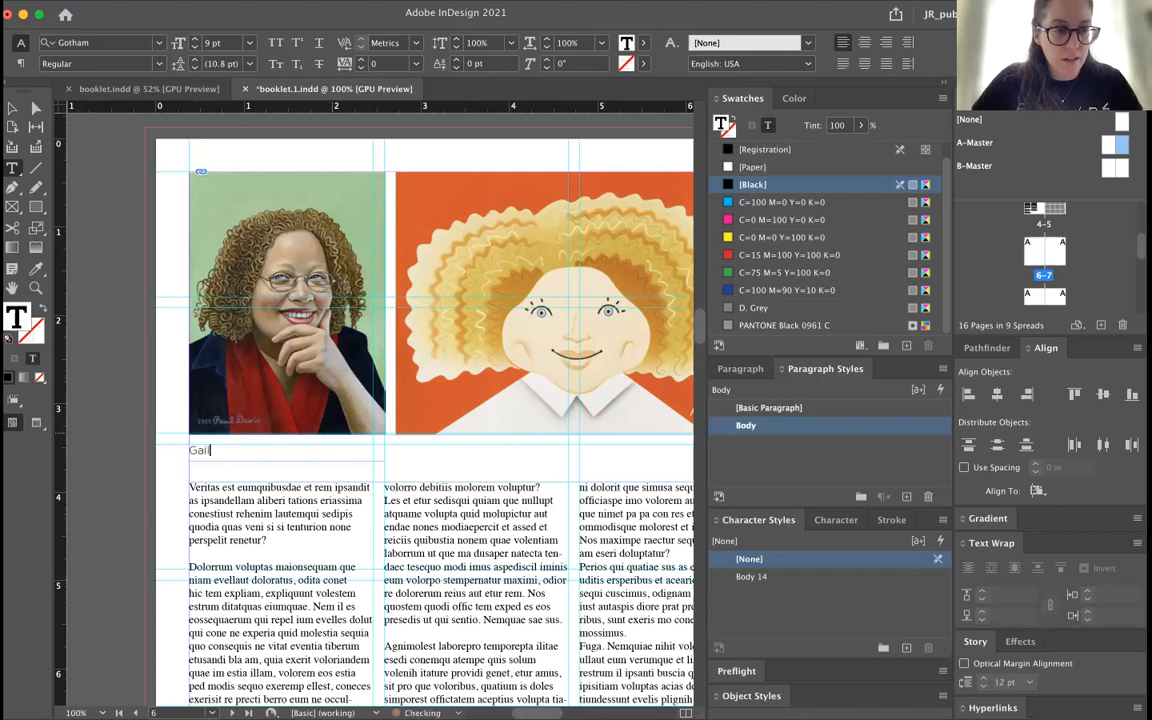
type(" A")
key("super+a")
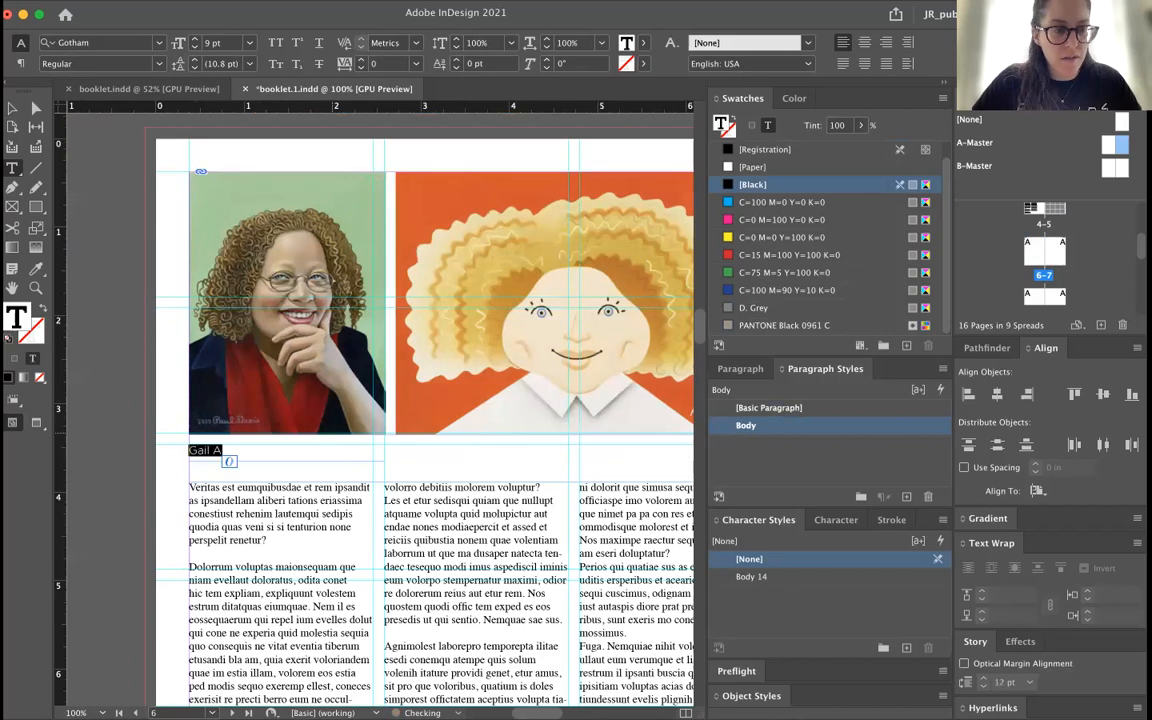
type("Illusta")
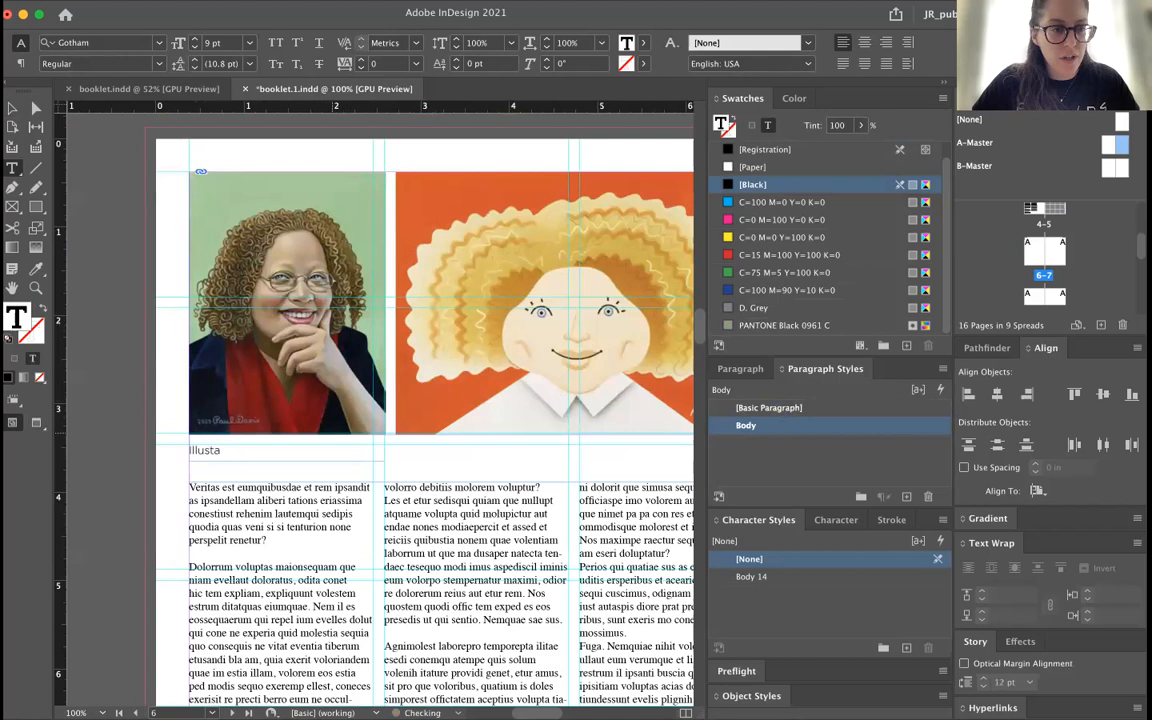
key("super+a")
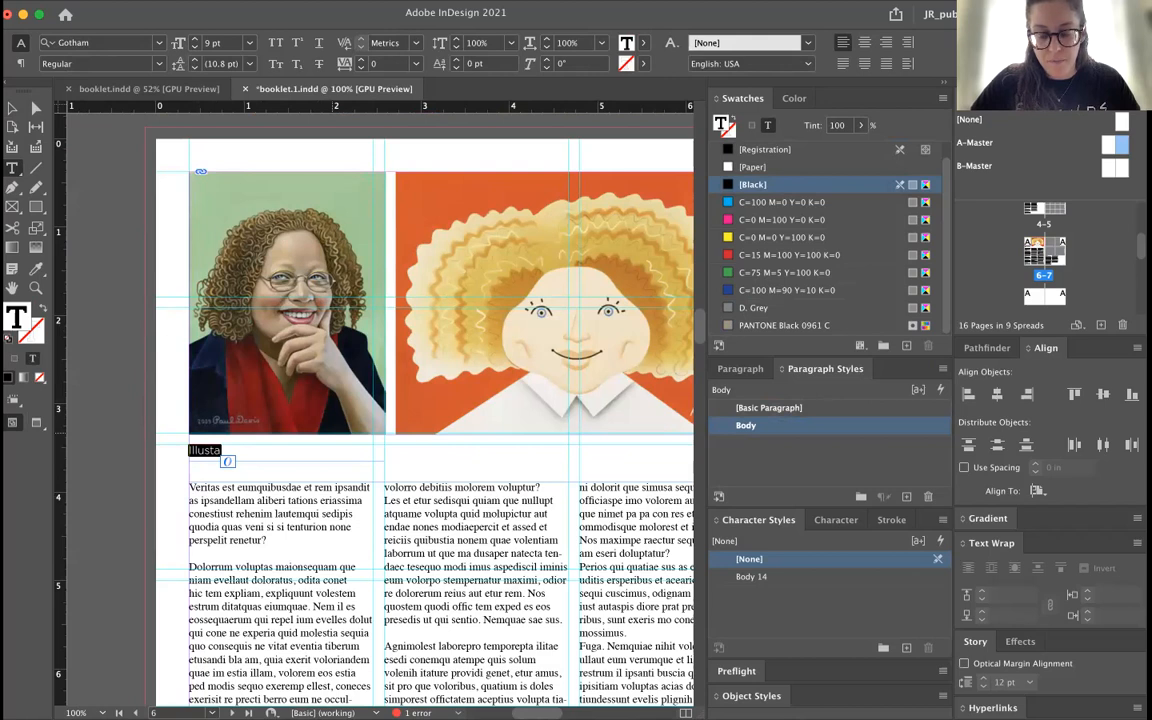
- Enter the caption "Gail Anderson, illustrations by so-and-so" and widen its frame to about 3.3 in
type("Gail Anderson")
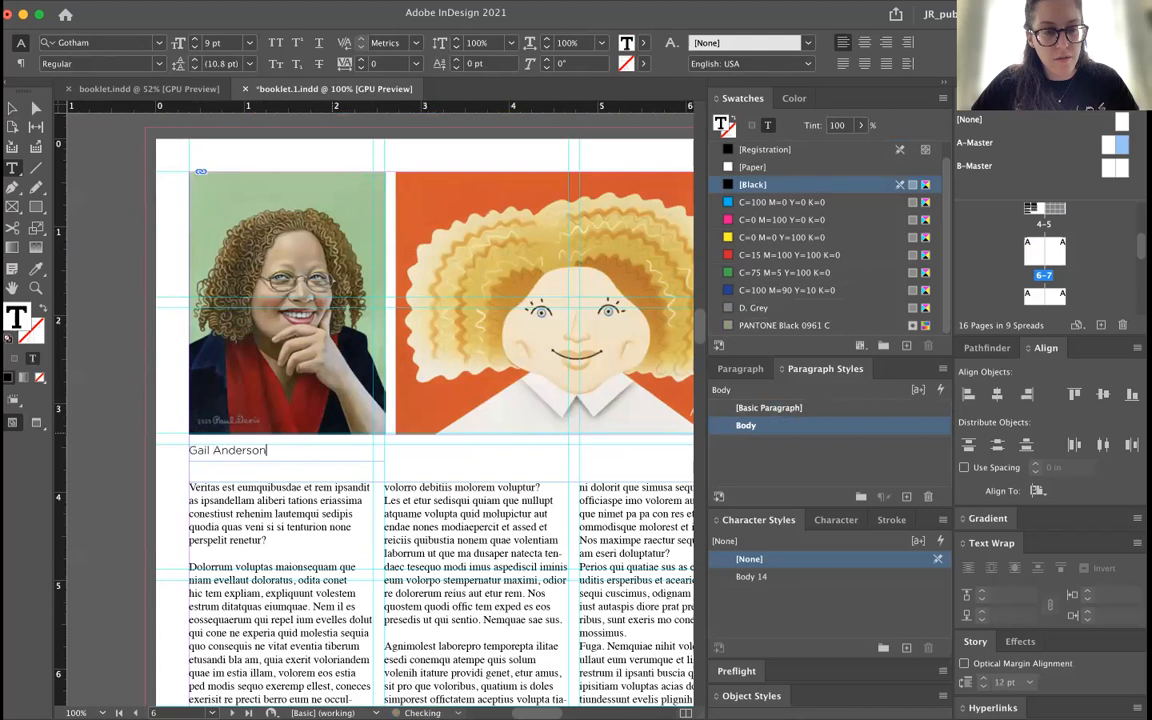
type(", illustrations by")
key("Escape")
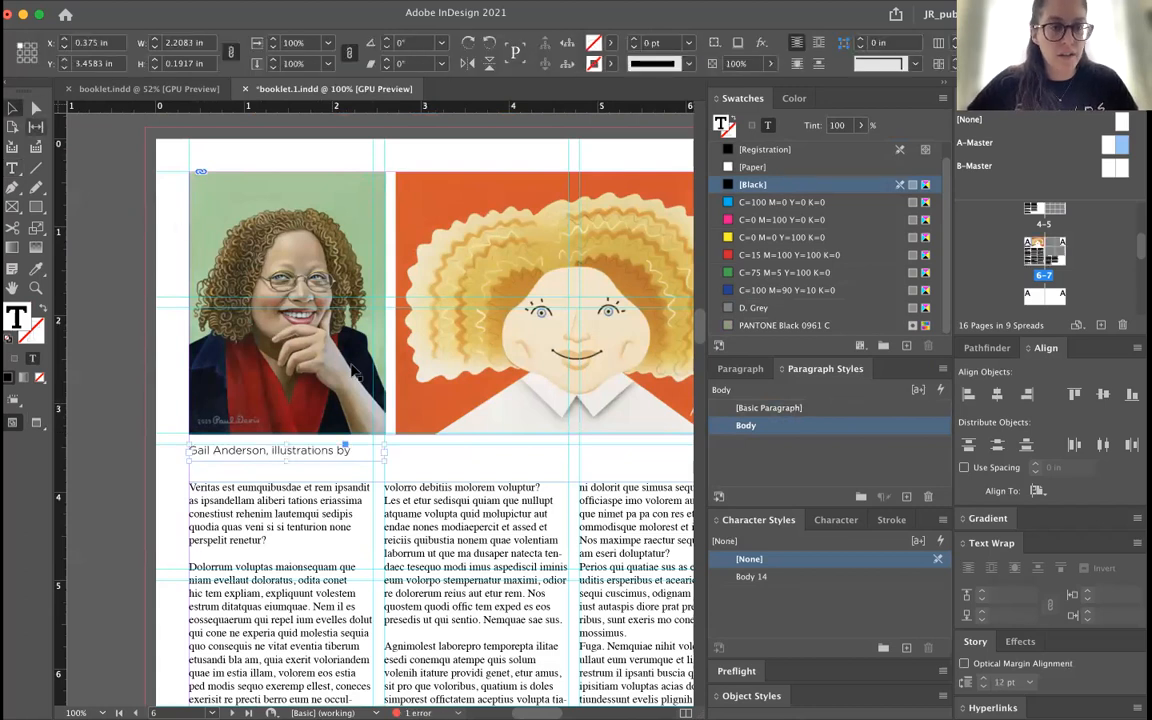
left_click_drag(386, 457, 478, 461)
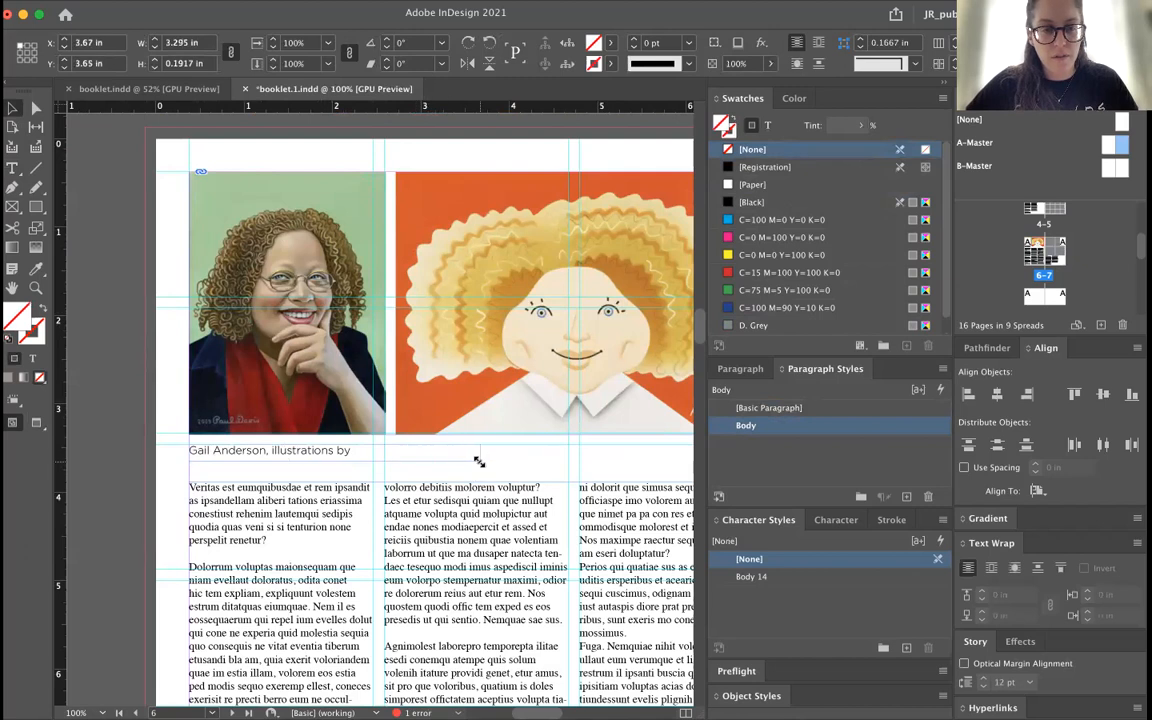
double_click(386, 450)
type("so-and-so")
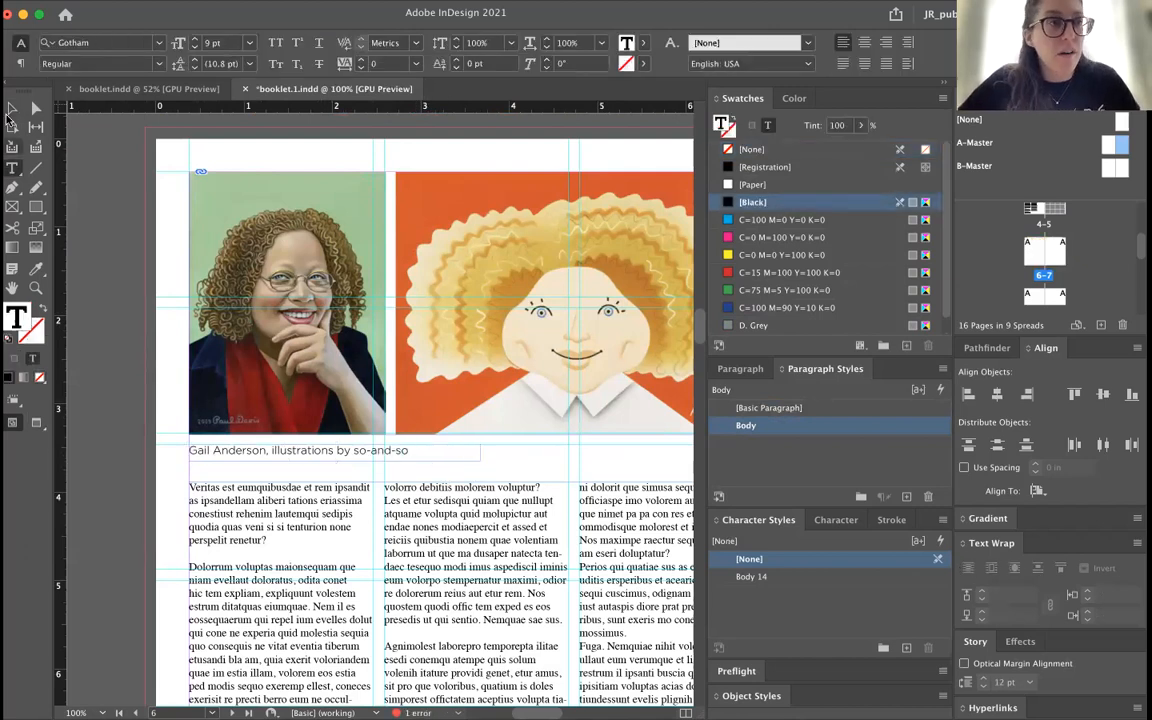
key("Escape")
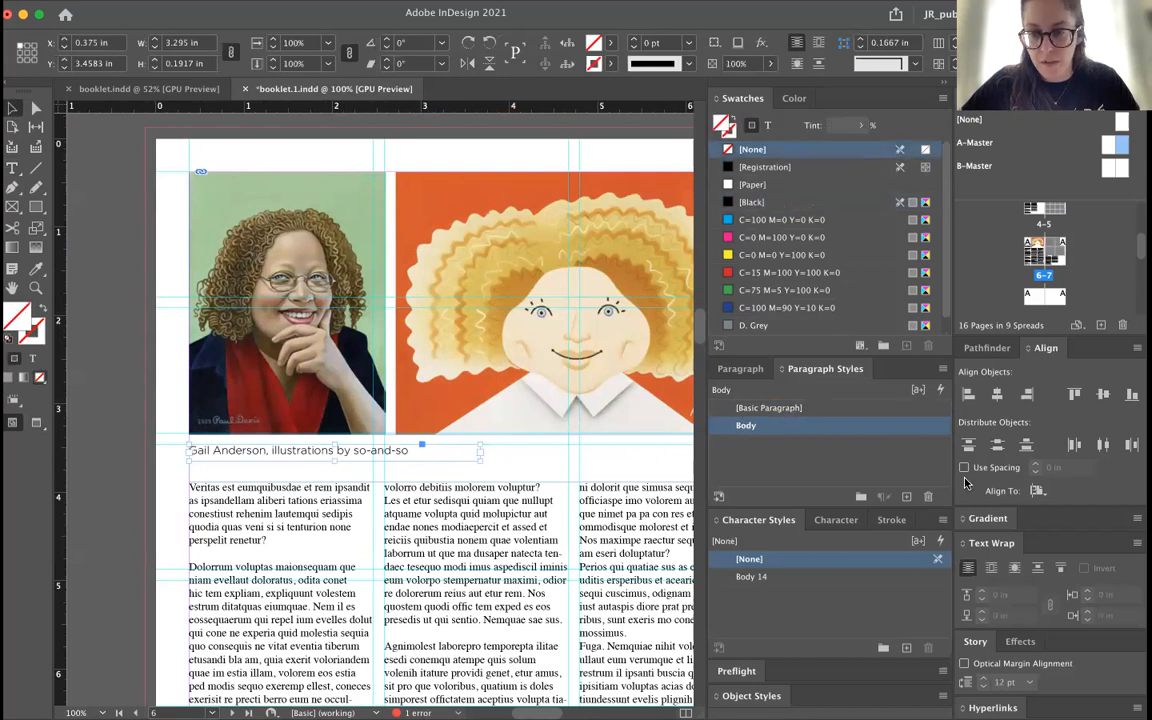
- Create a character style named Caption with a size of 8 pt and preview it on the caption frame
left_click(906, 648)
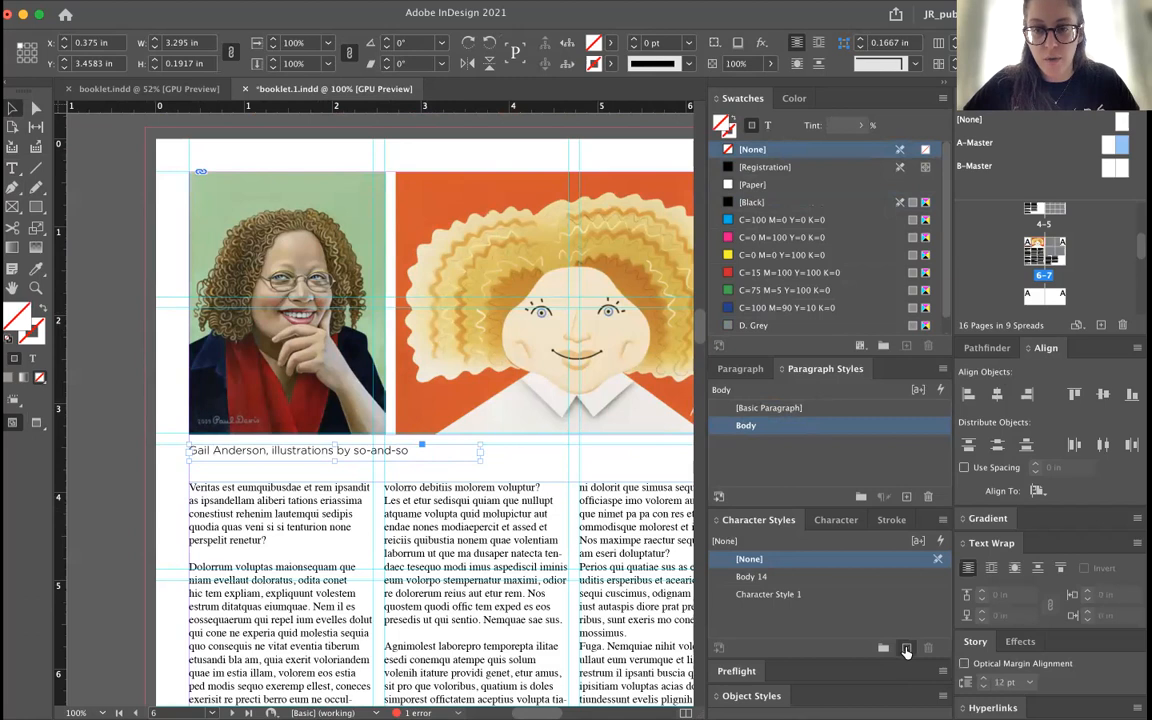
double_click(825, 594)
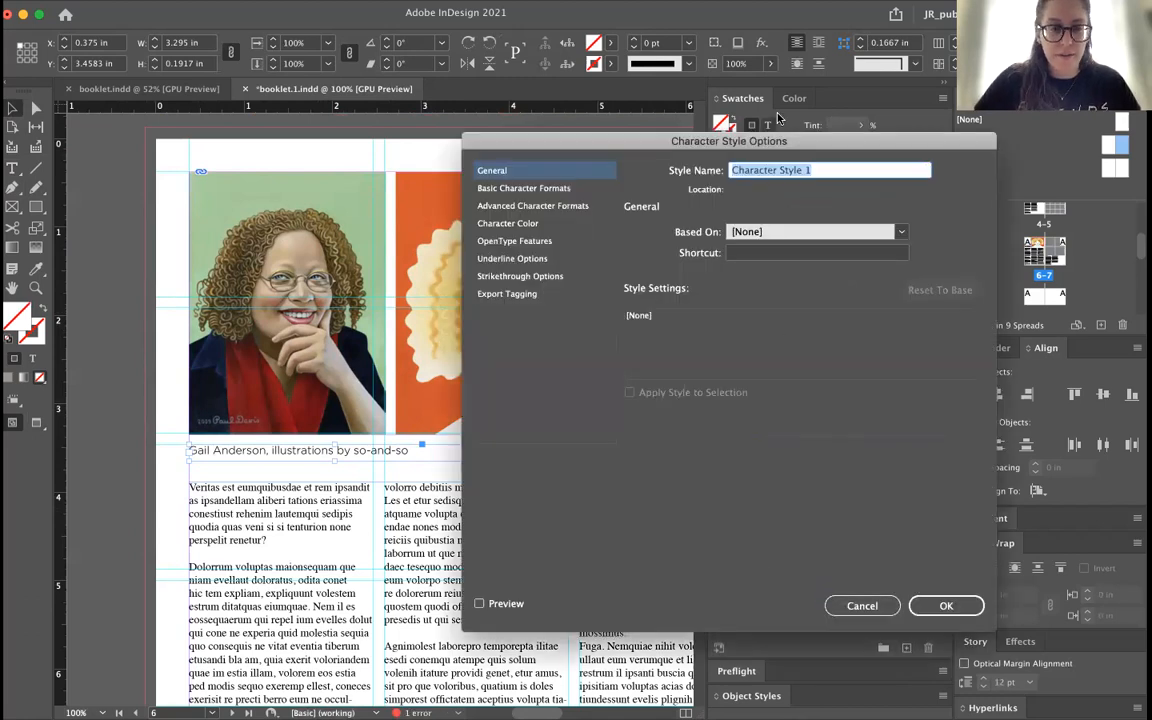
type("Caption")
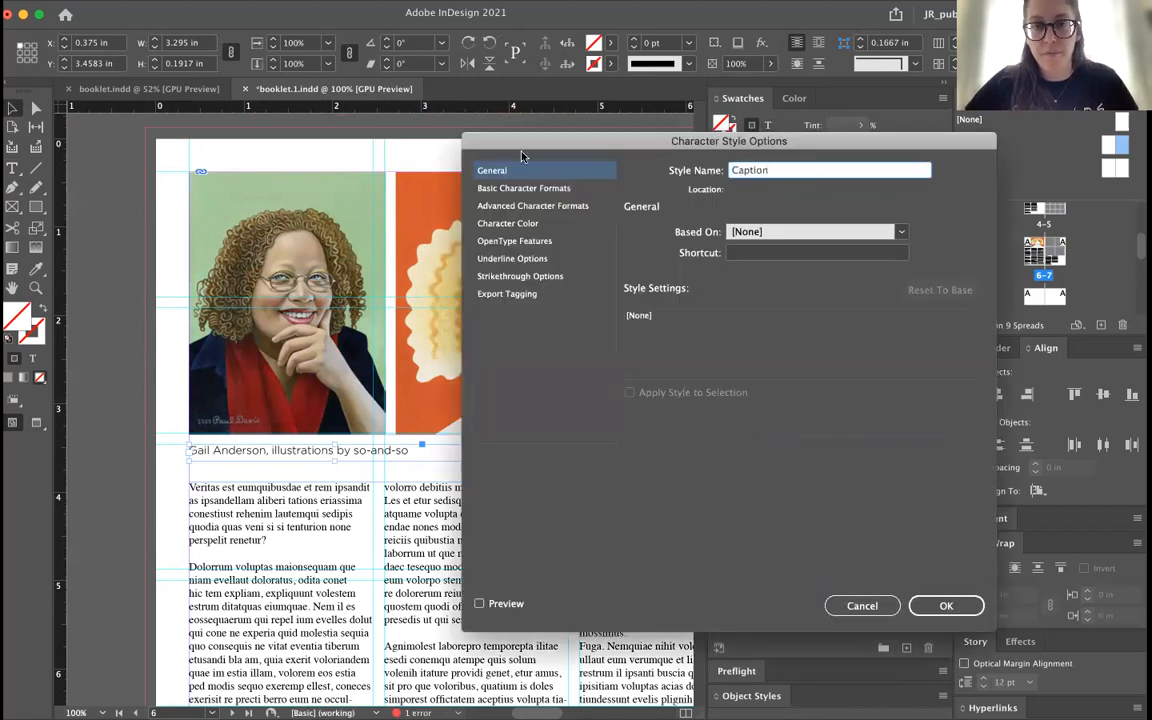
left_click(518, 190)
left_click(745, 281)
type("8")
key("Tab")
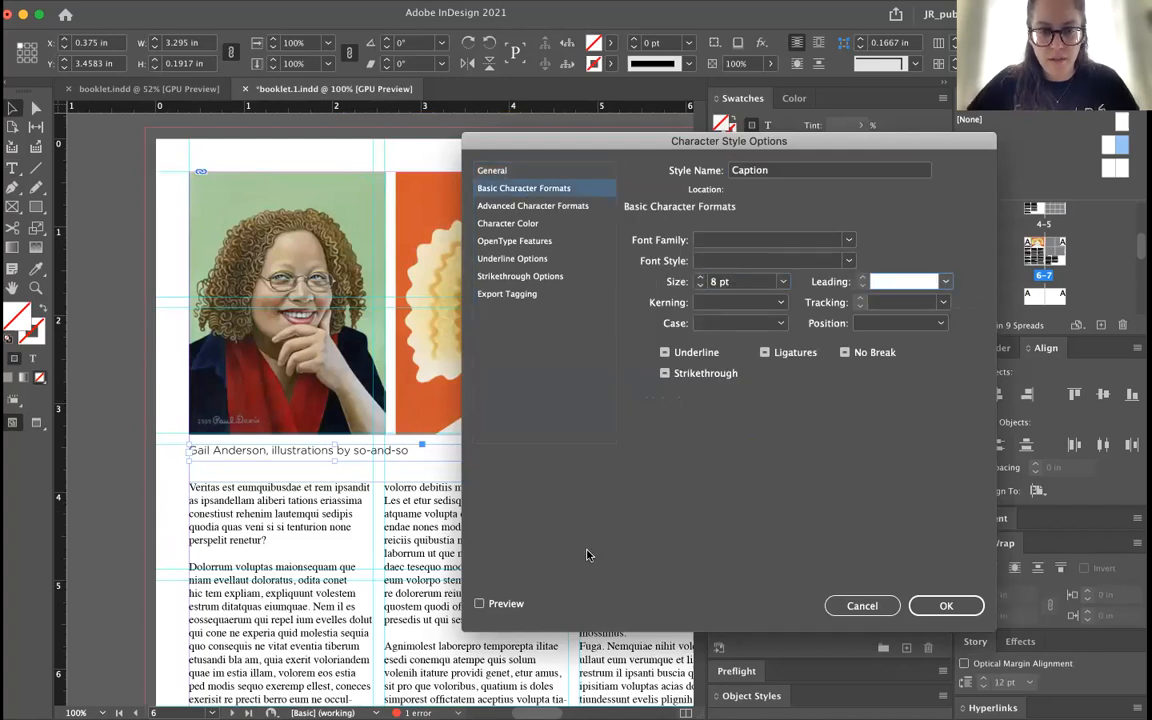
left_click(479, 604)
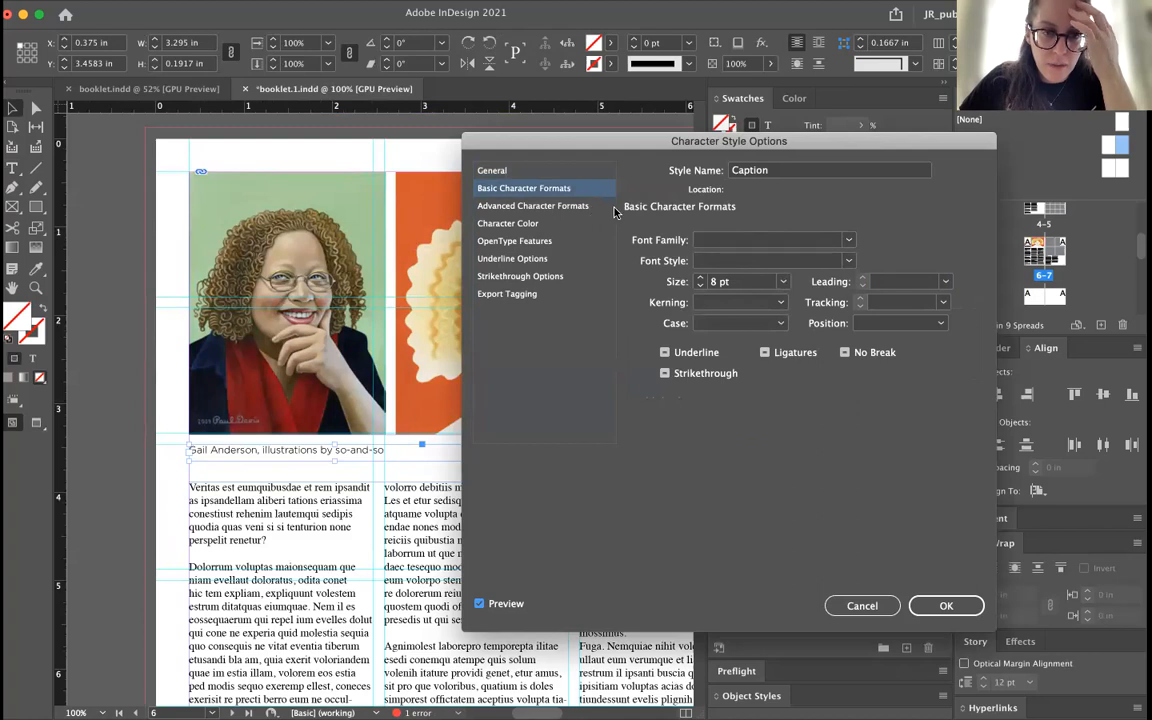
- Set the Caption style's character color to D. Grey and save the style
left_click(544, 226)
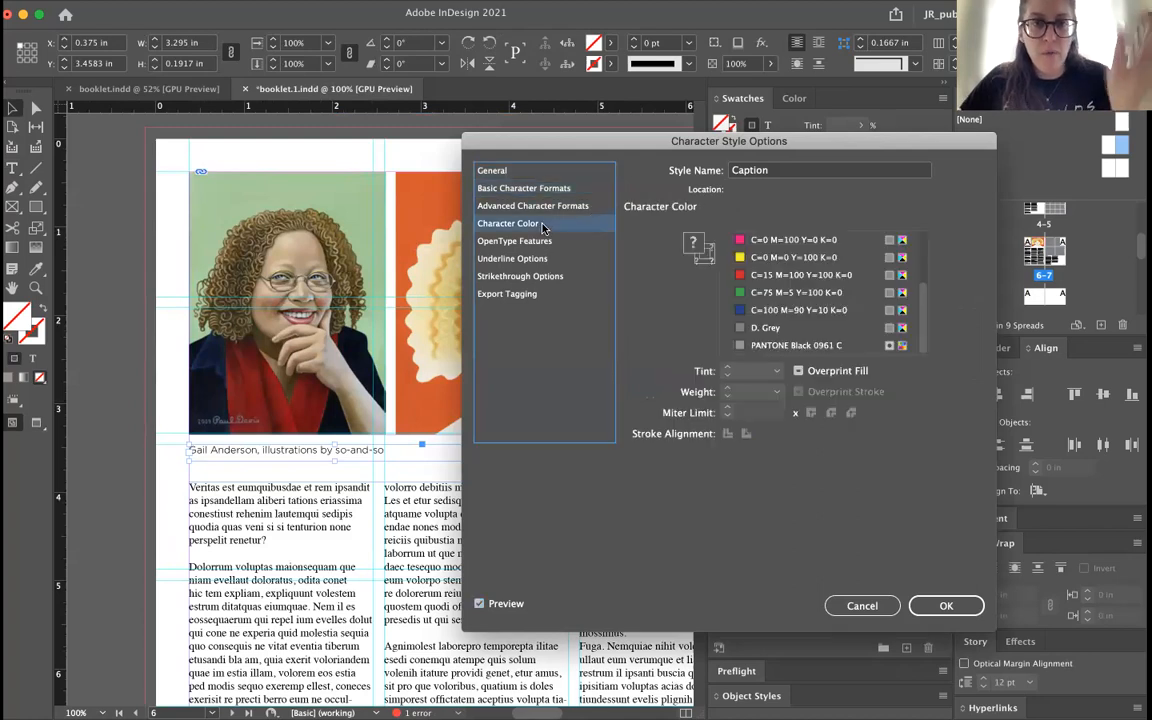
left_click(800, 328)
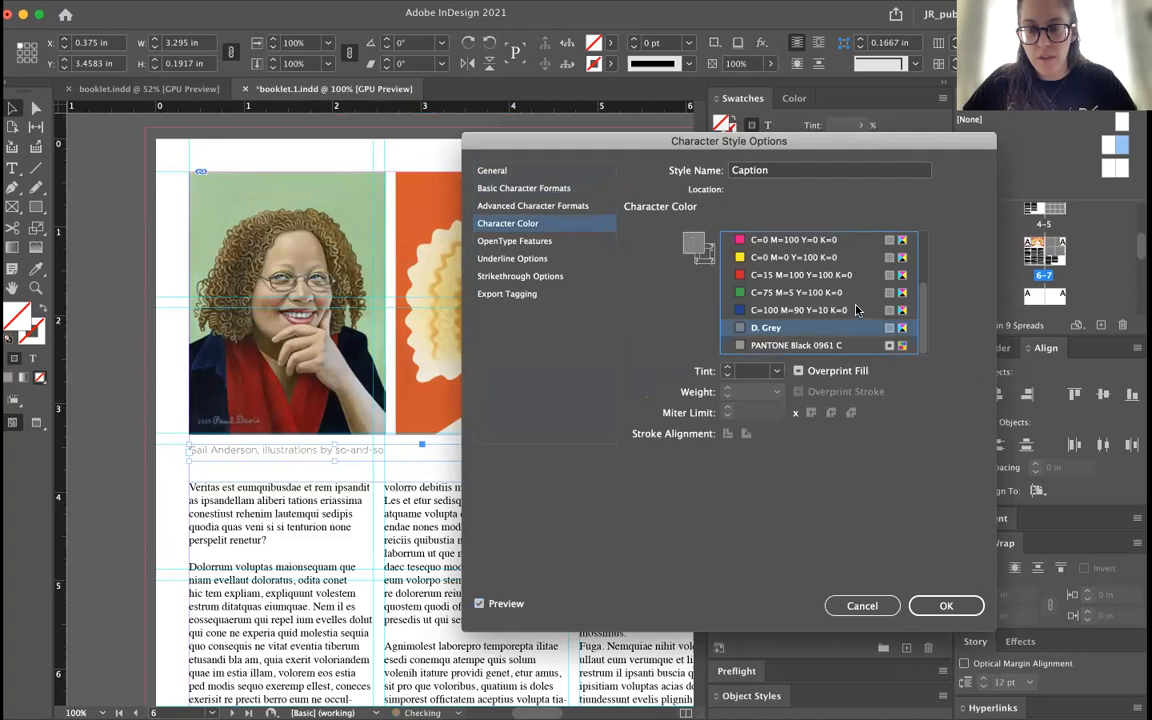
left_click(946, 606)
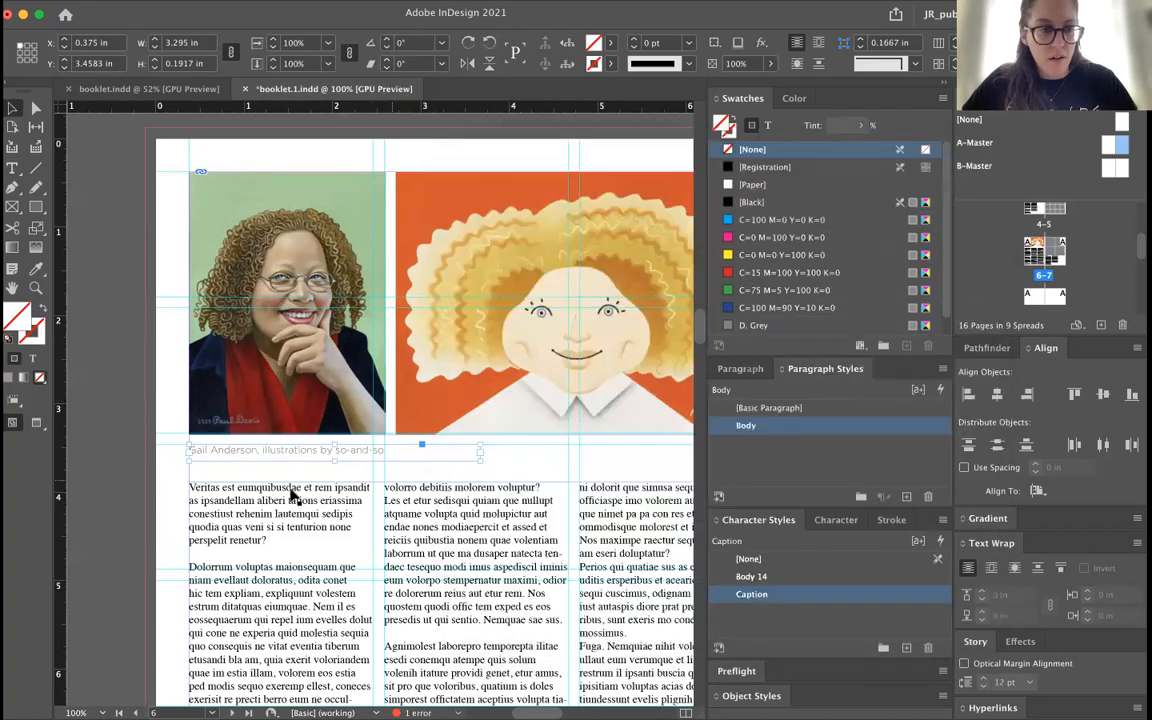
- Examine the styled caption and the overall layout of pages 6–7 in preview mode
left_click(159, 507)
left_click(290, 453)
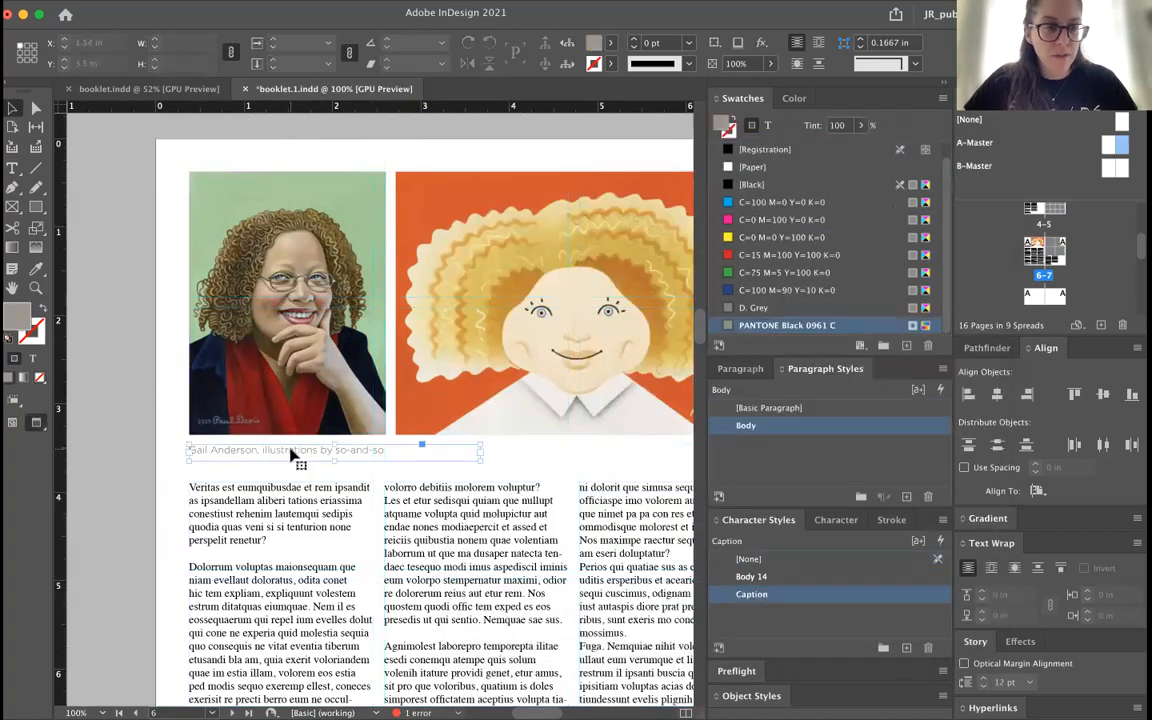
key("w")
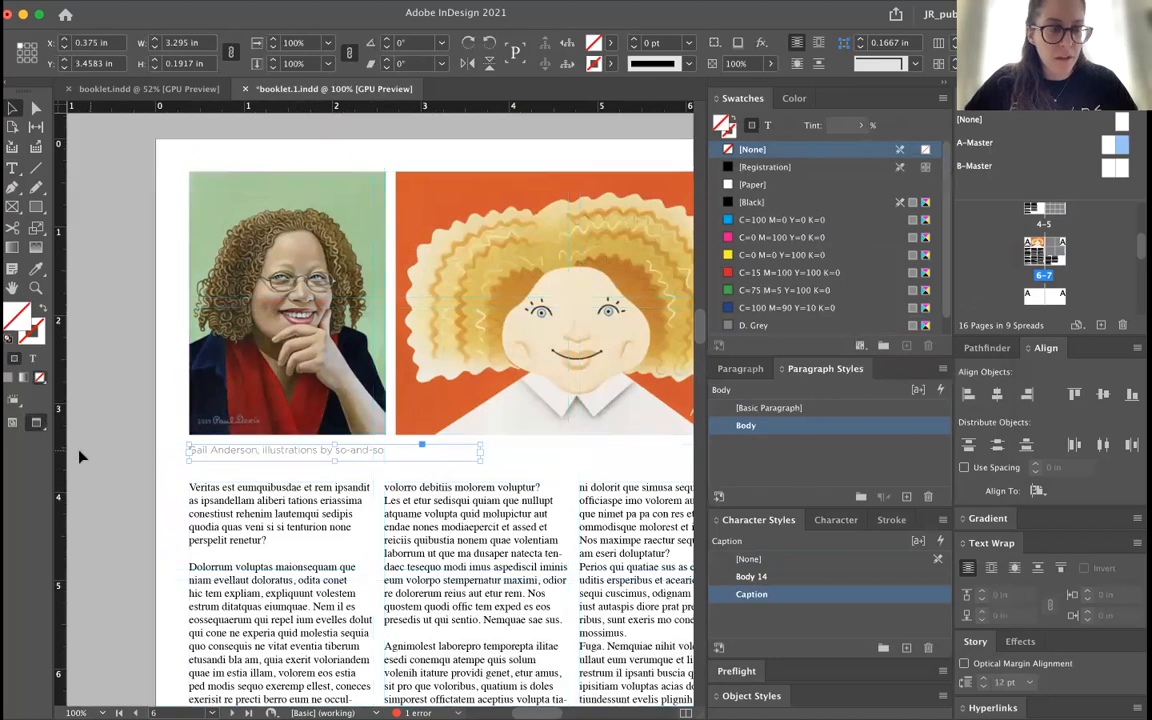
key("super+0")
left_click(78, 408)
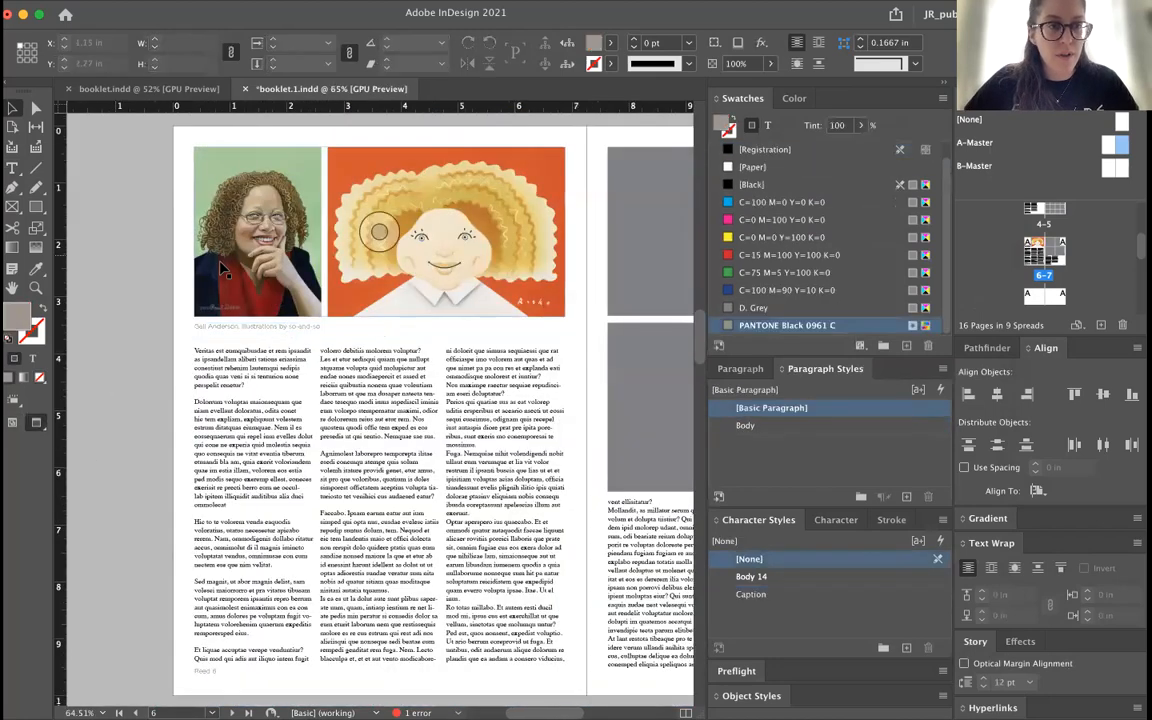
left_click(207, 368)
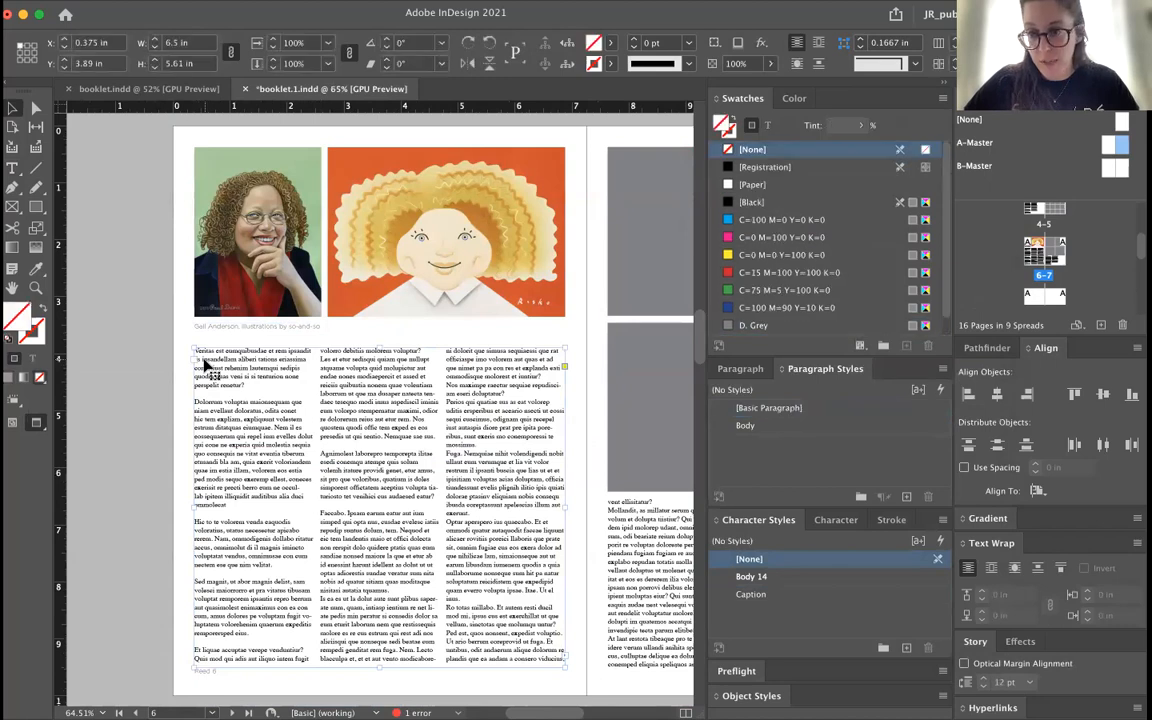
scroll(465, 410, "right", 3)
scroll(465, 410, "down", 1)
scroll(463, 362, "right", 5)
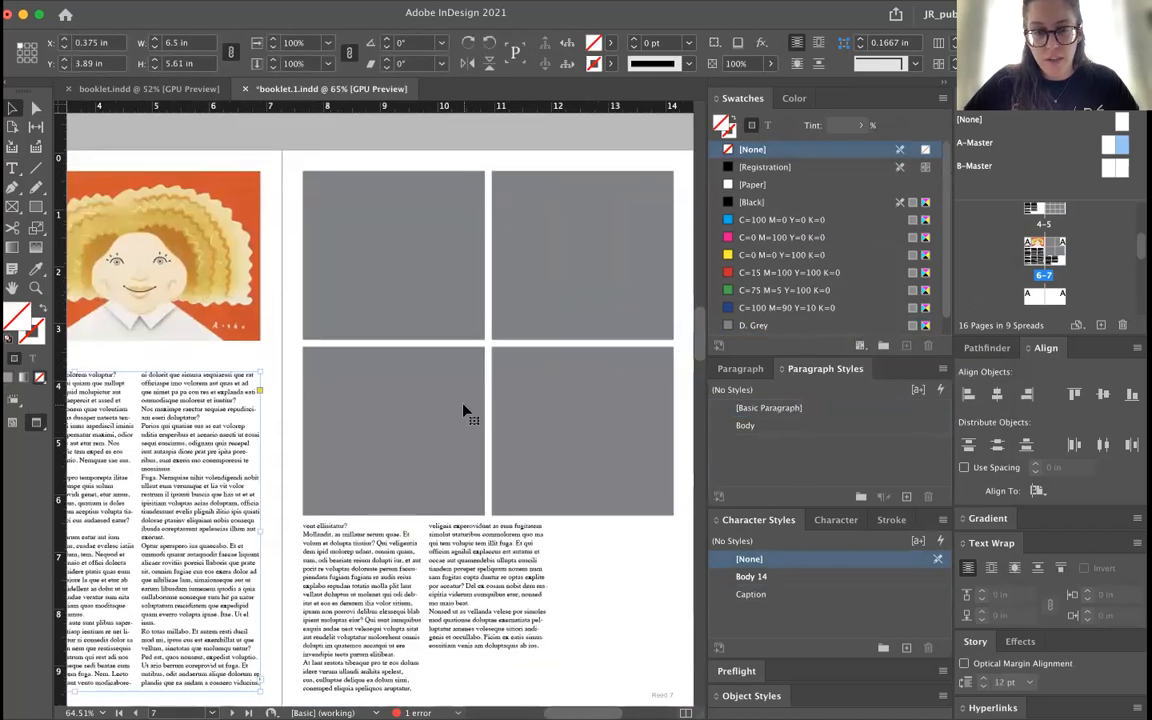
scroll(463, 362, "left", 7)
- Select the opening V of page 6's body text, expand the Object Styles panel and shift the window to expose the drop cap settings
key("super+equal")
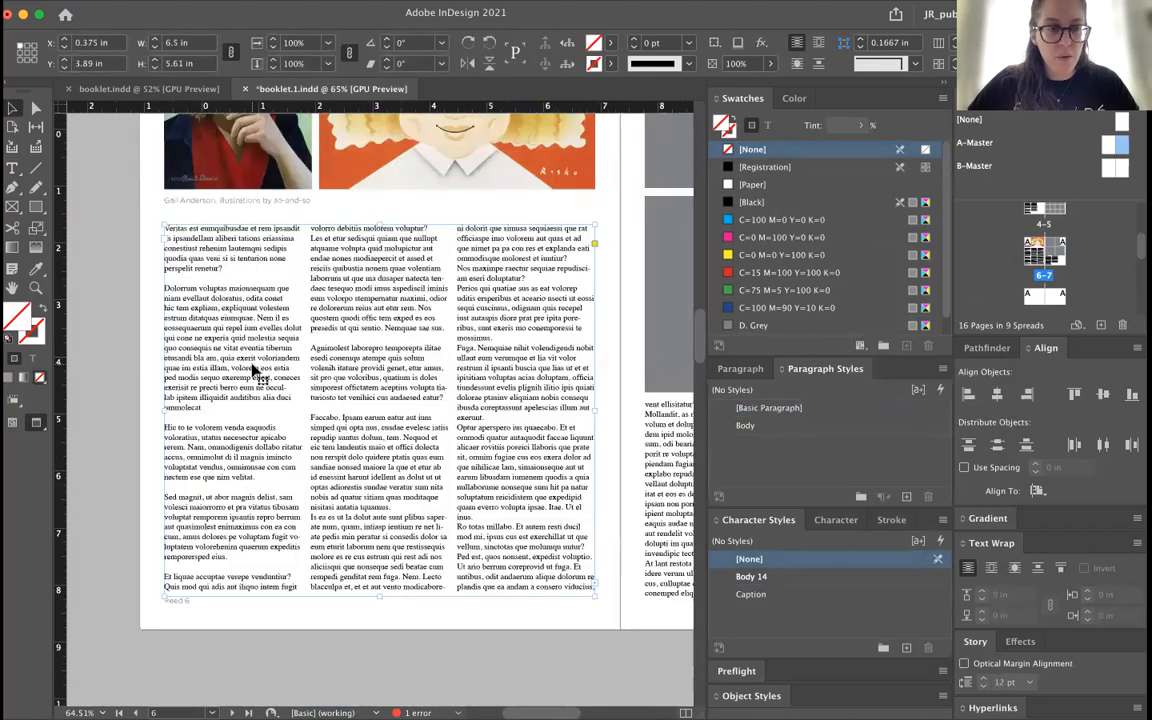
scroll(235, 345, "up", 1)
double_click(174, 242)
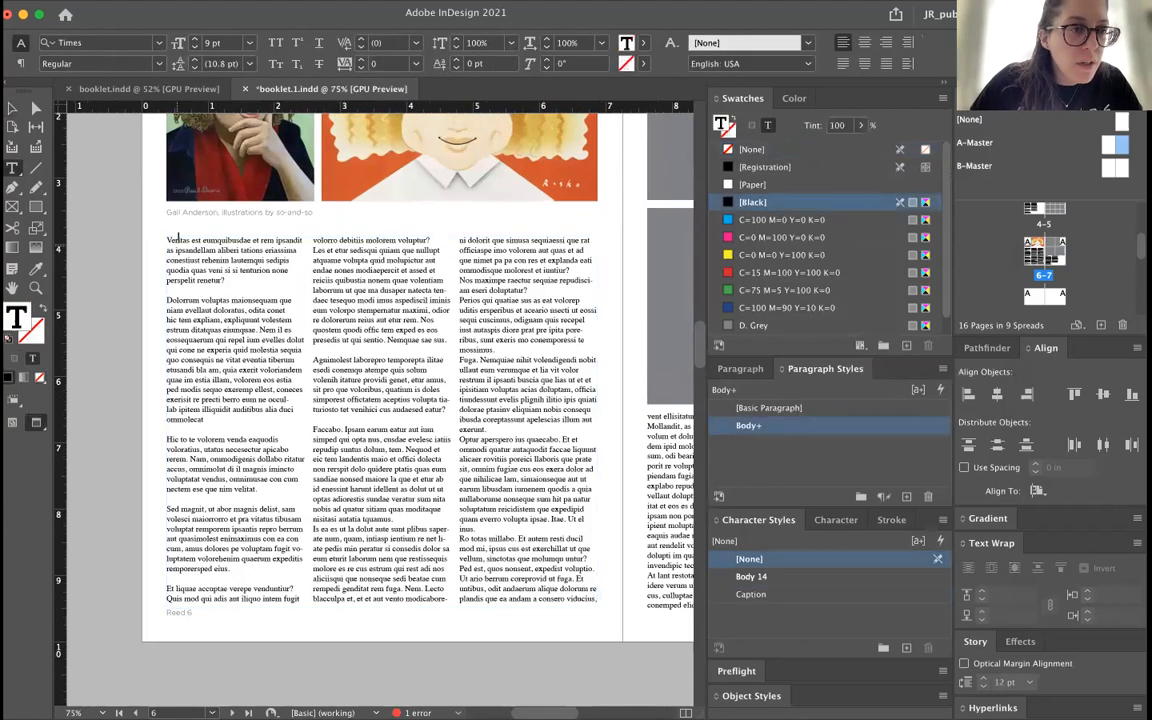
left_click_drag(172, 239, 154, 217)
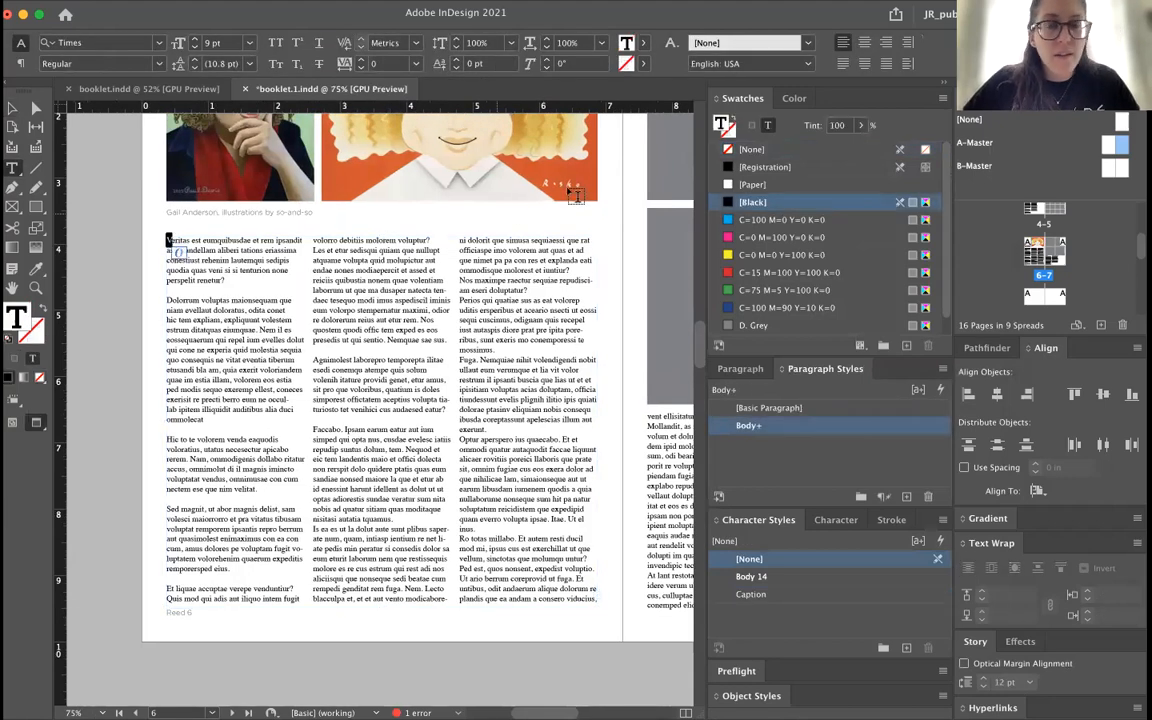
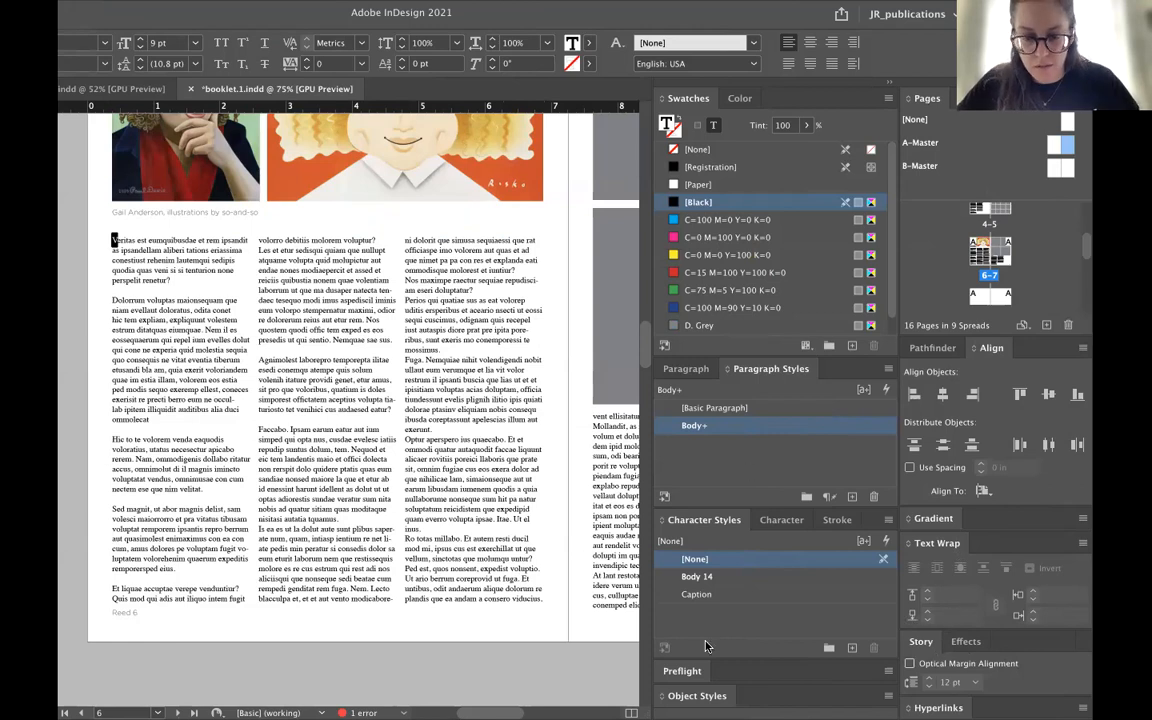
left_click(695, 697)
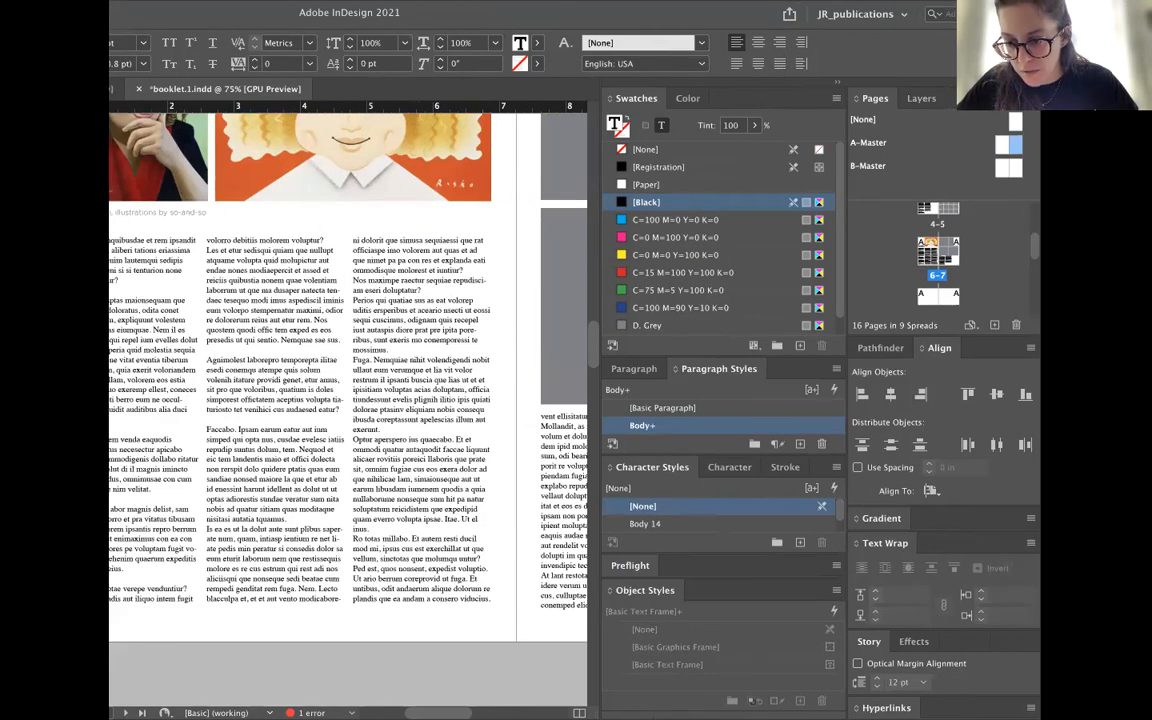
left_click_drag(1040, 706, 1121, 688)
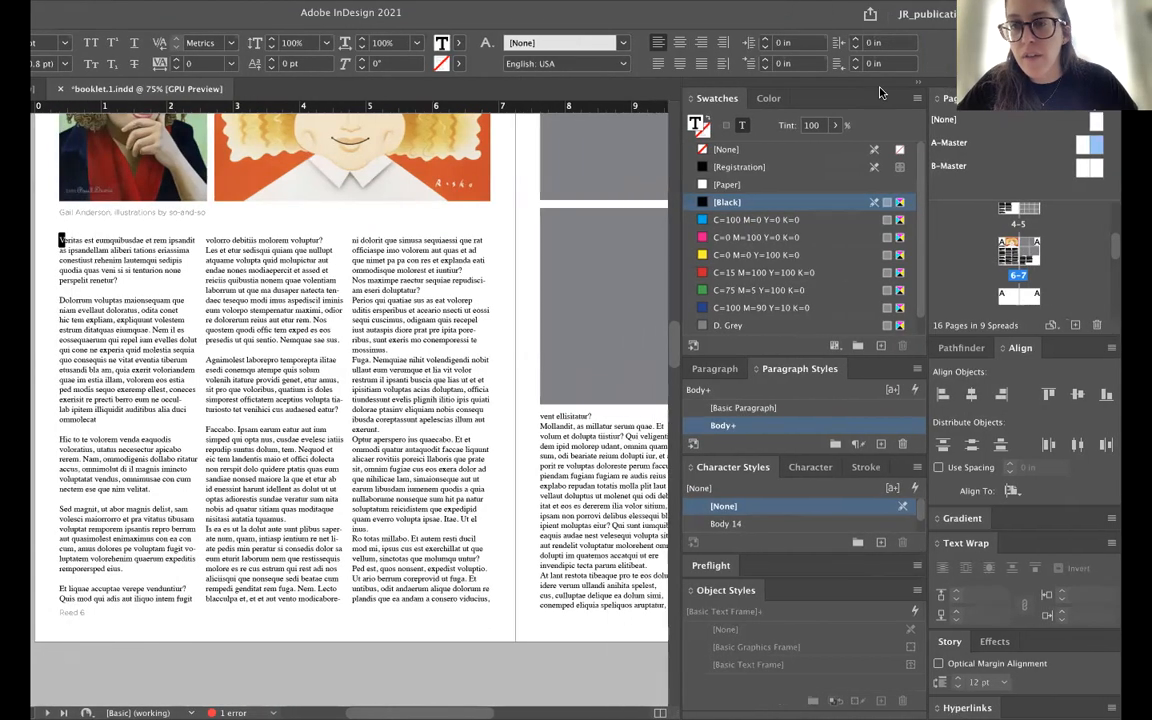
left_click_drag(795, 28, 728, 13)
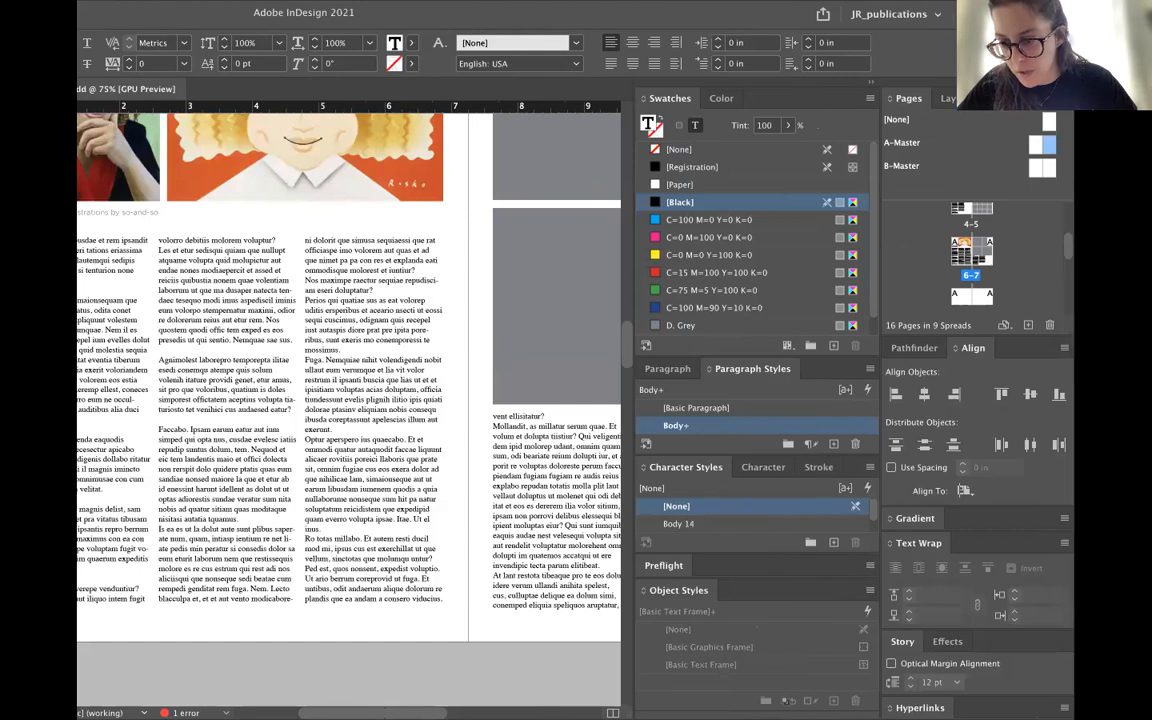
left_click_drag(1073, 646, 1137, 640)
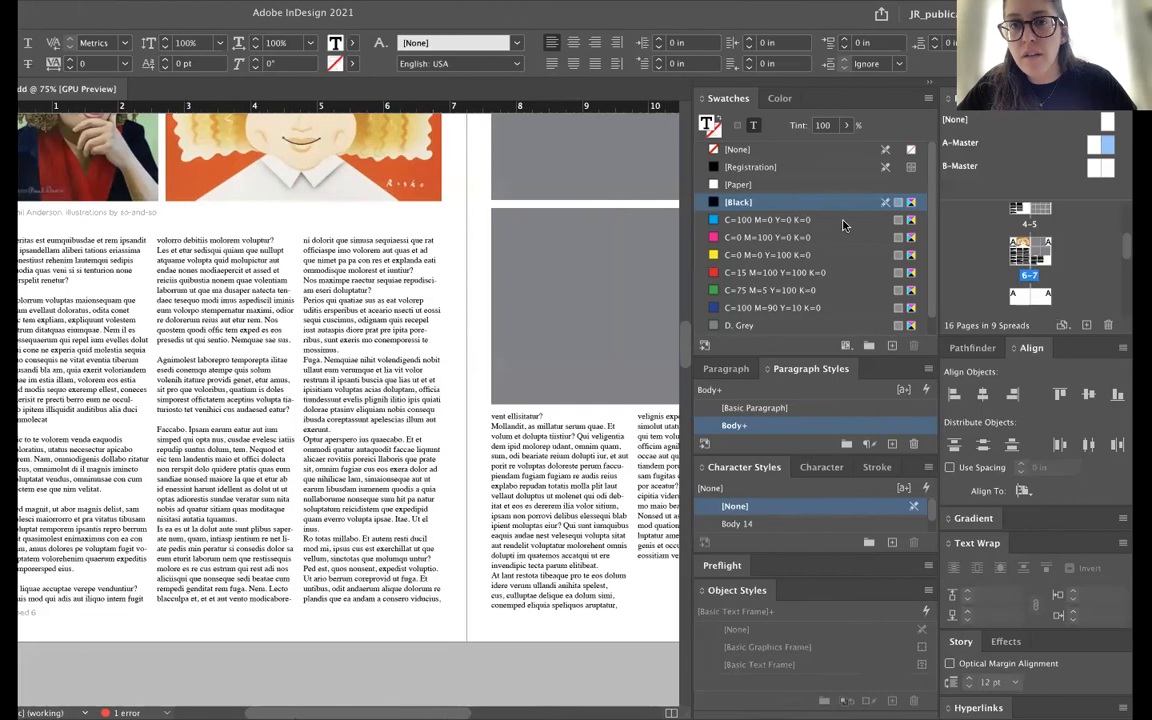
left_click_drag(803, 16, 752, 16)
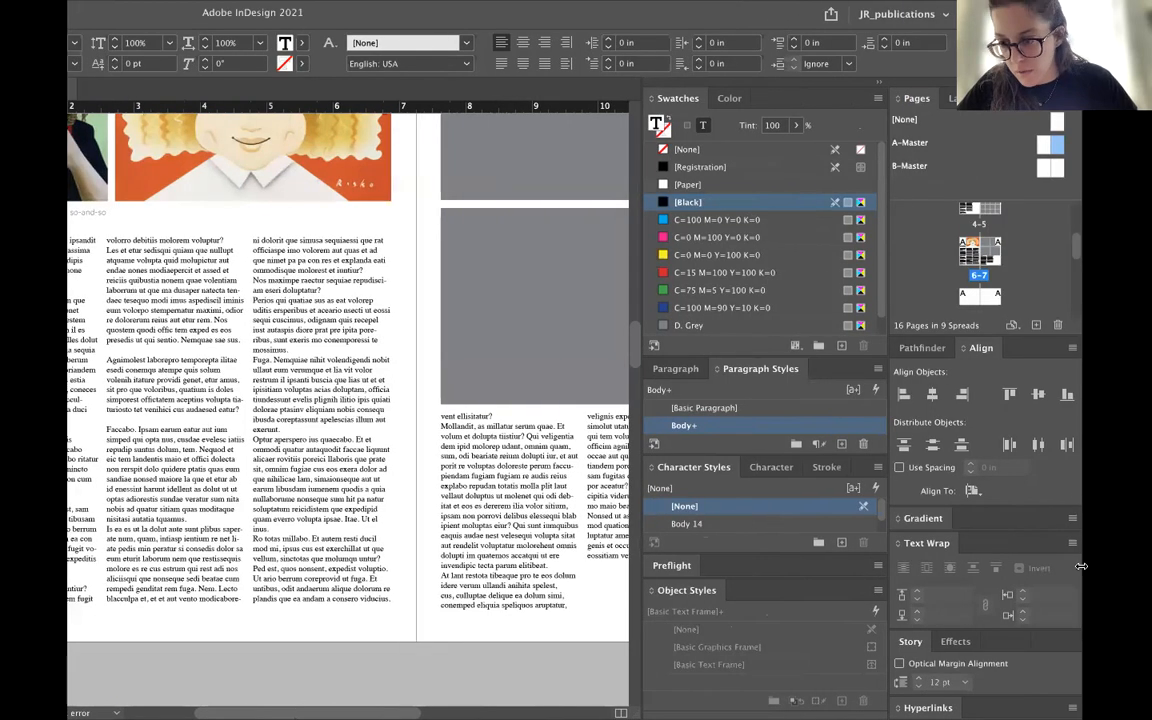
left_click_drag(1081, 610, 1119, 610)
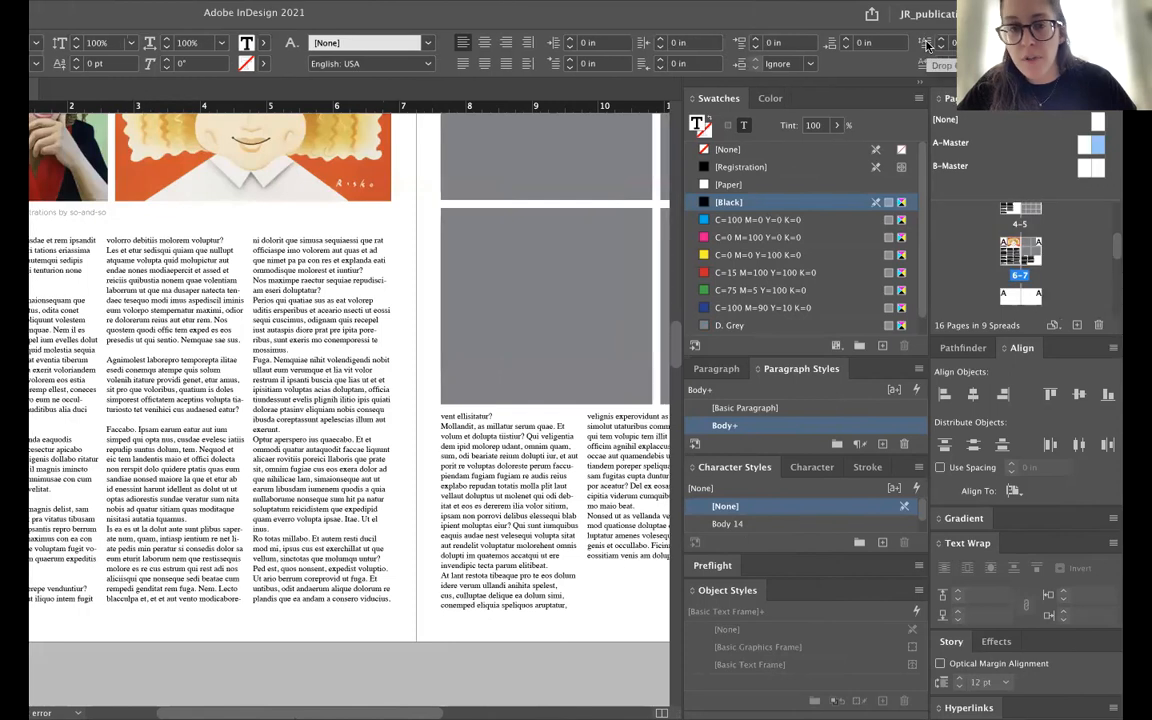
- Give the opening paragraph of page 6 a drop cap three lines high
scroll(371, 423, "left", 4)
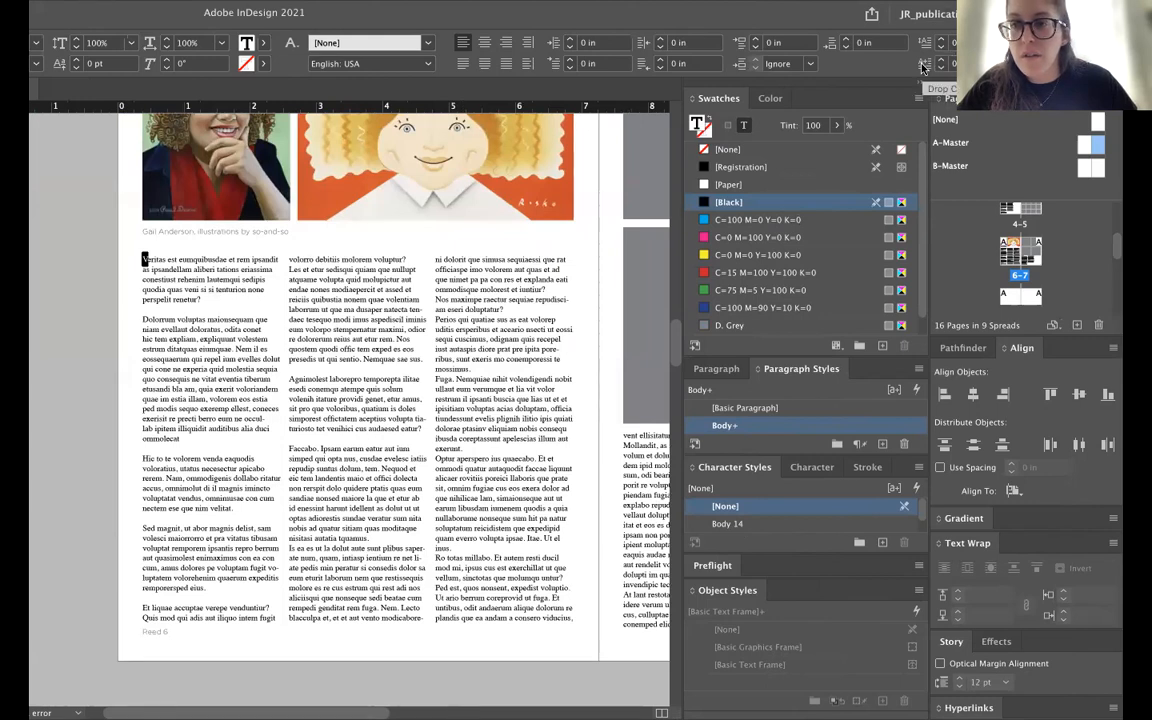
left_click(941, 41)
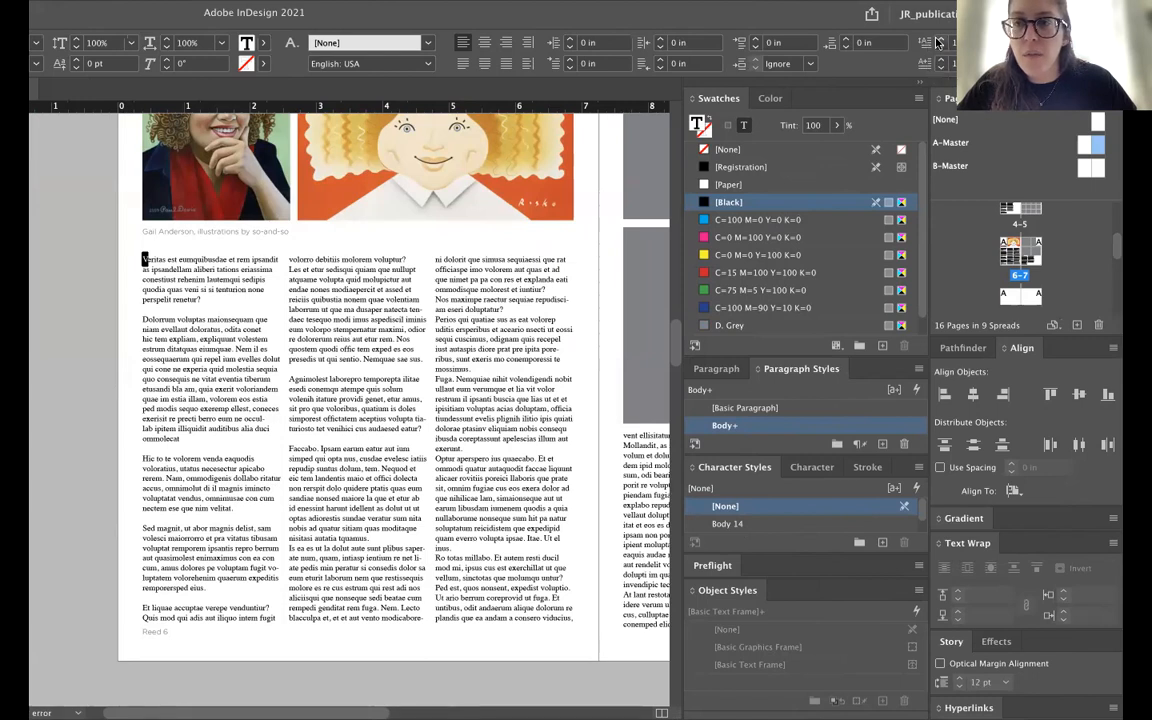
left_click(938, 42)
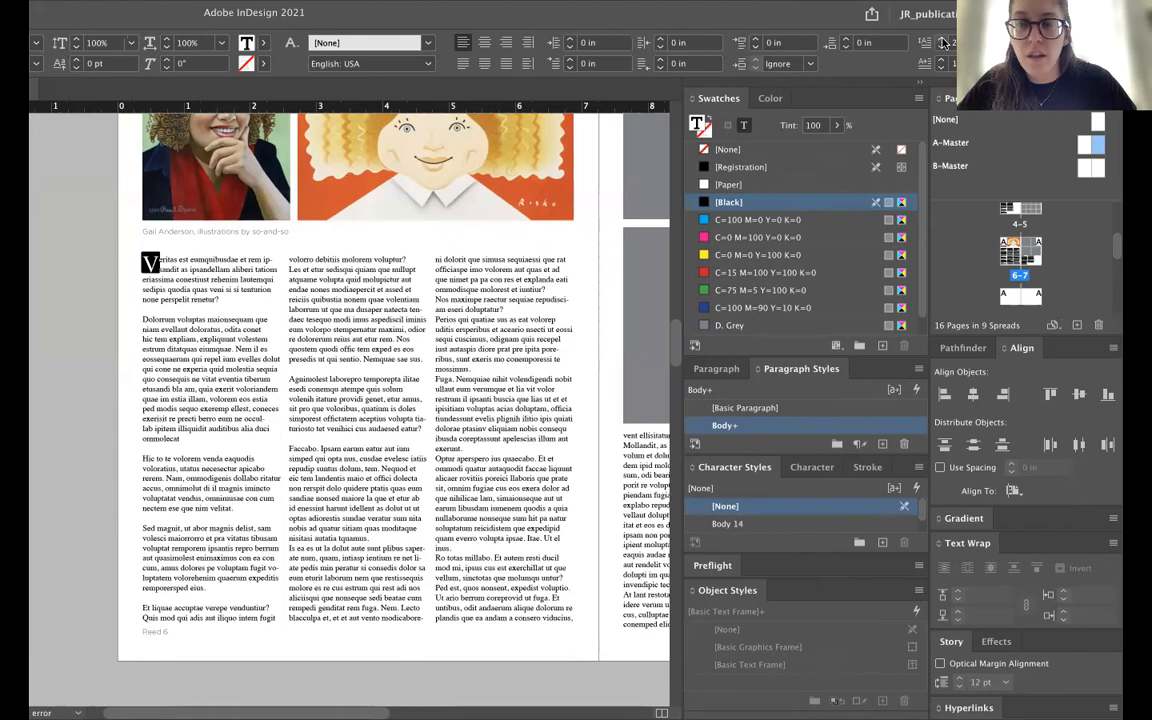
left_click(157, 266)
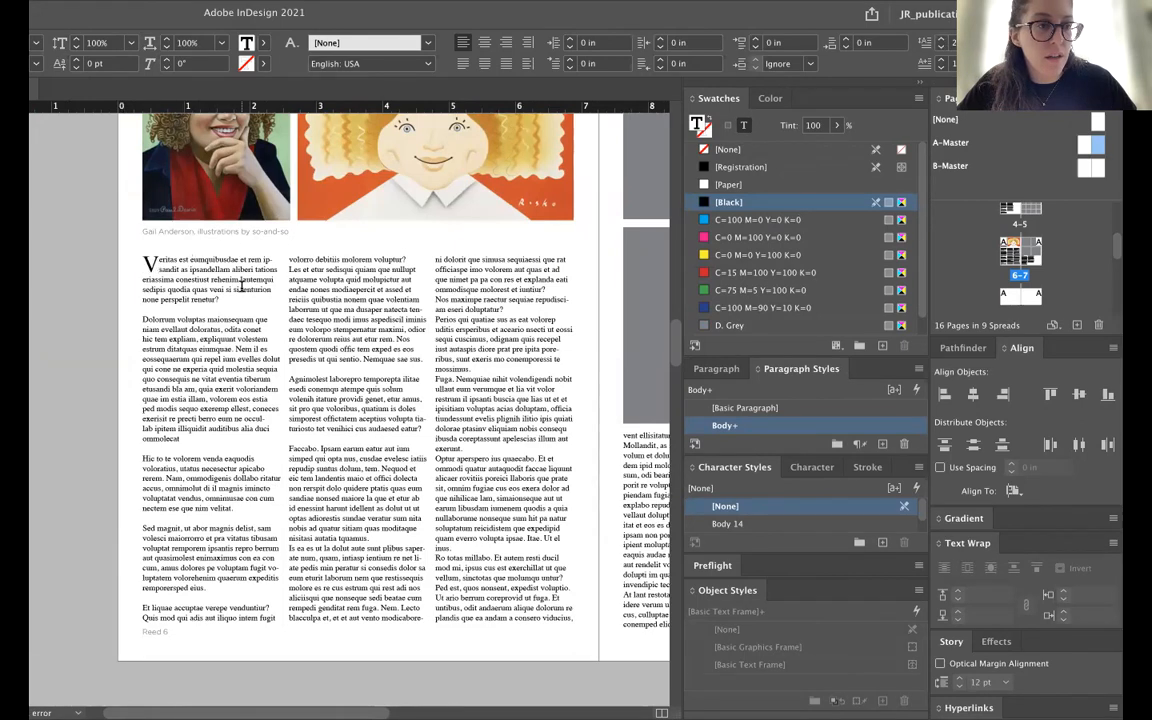
left_click_drag(143, 258, 158, 266)
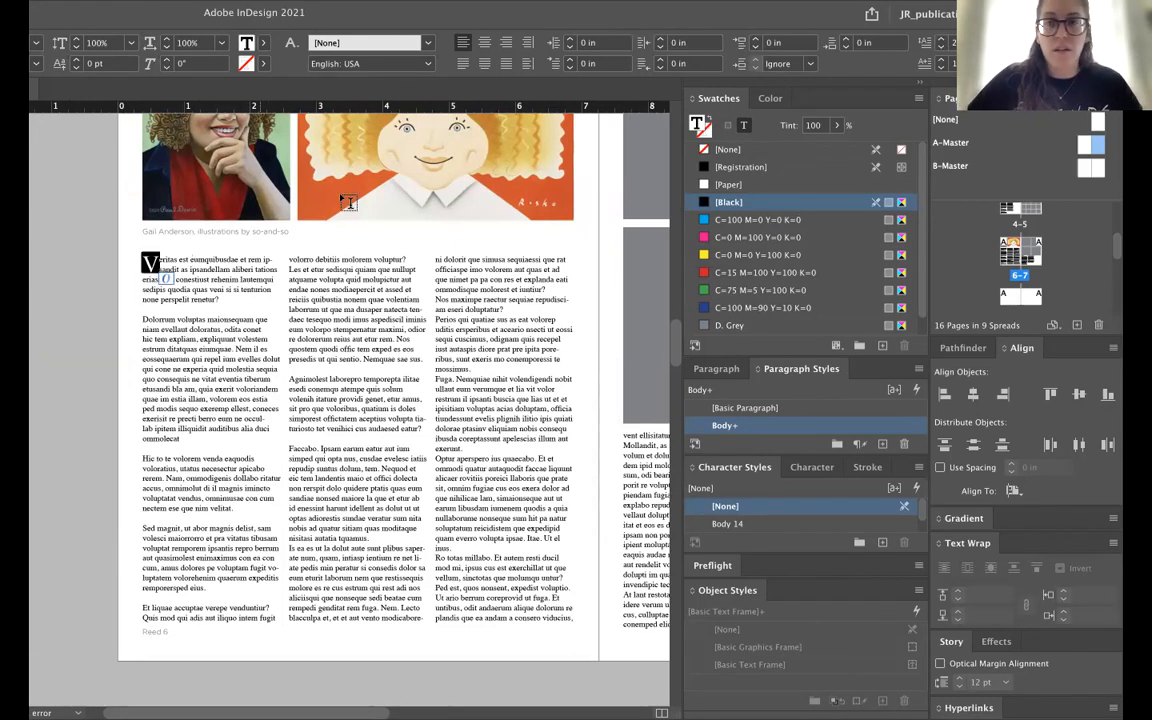
left_click(755, 66)
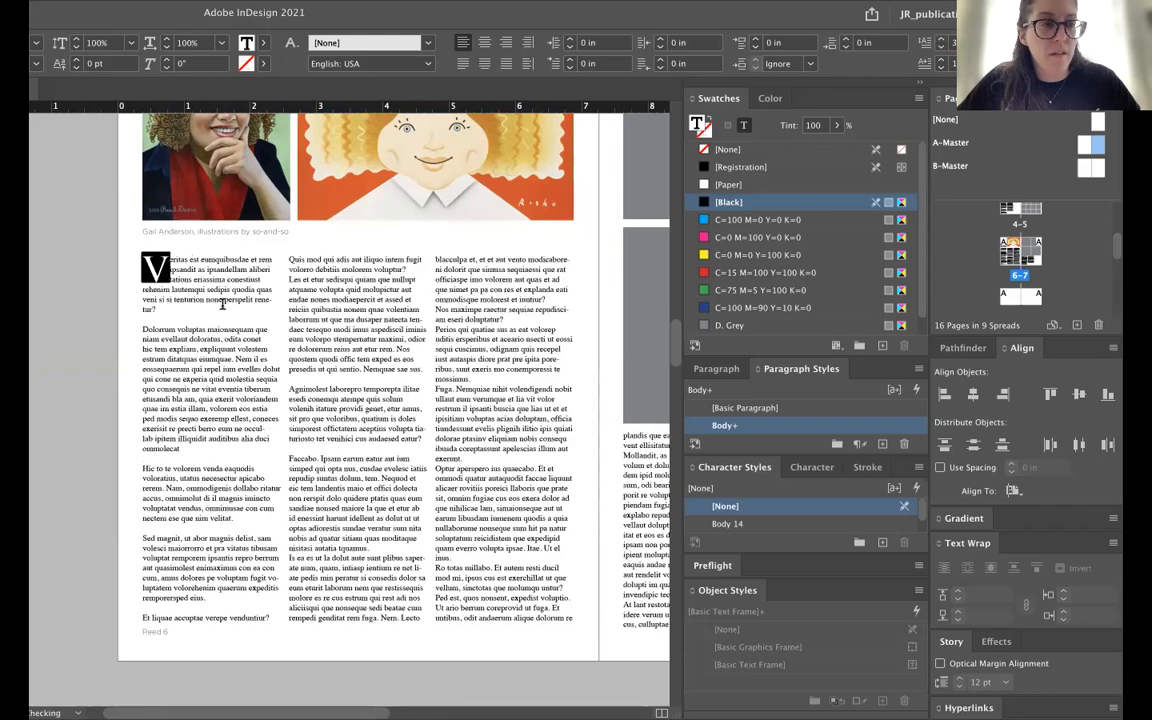
- Try extending the three-line drop cap to eight characters of the opening paragraph
left_click(186, 275)
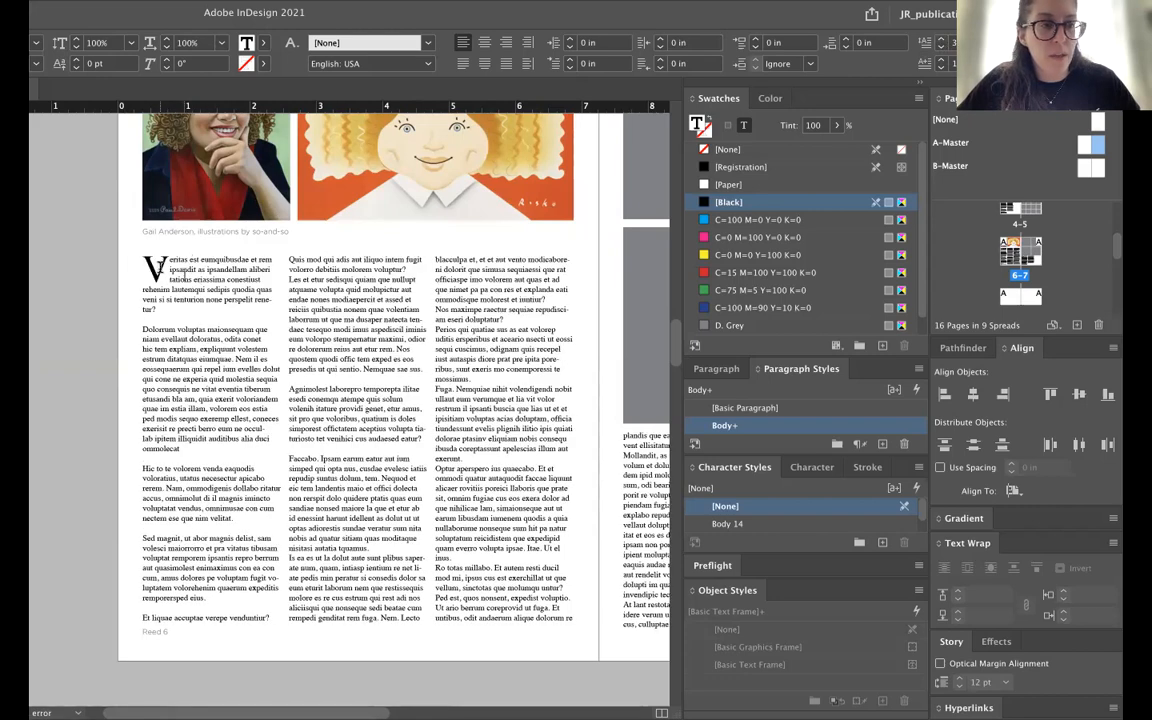
left_click_drag(163, 270, 151, 270)
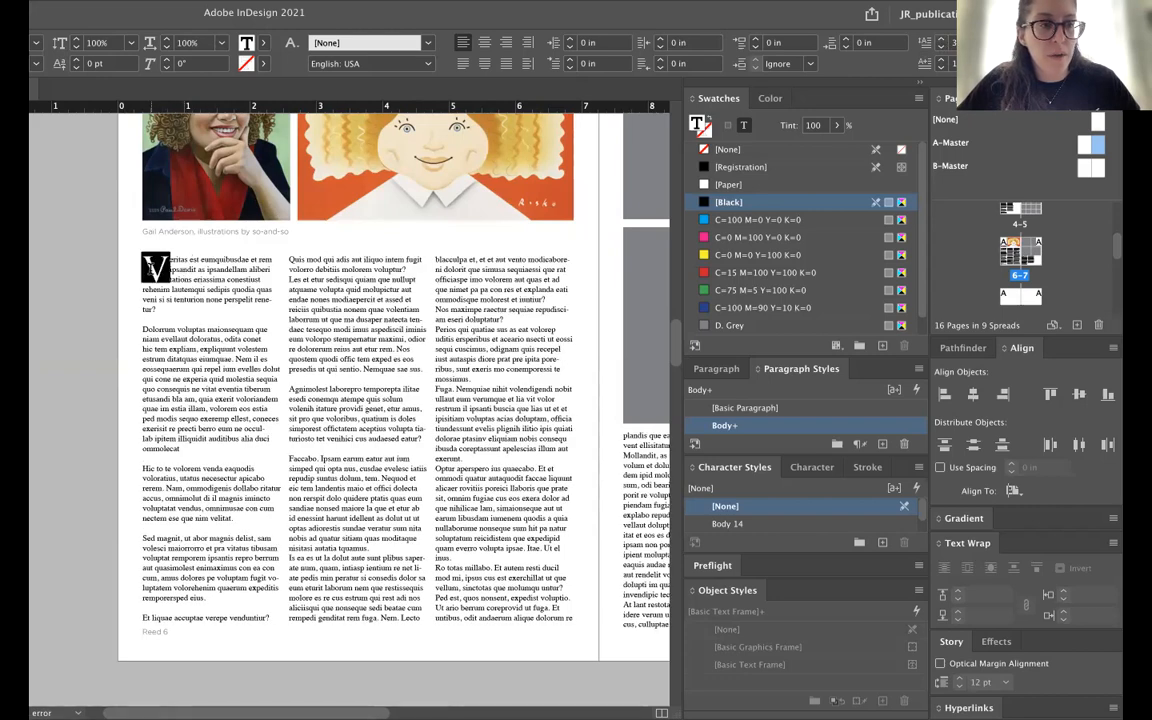
left_click(941, 61)
left_click(941, 61)
left_click(941, 61)
left_click(941, 61)
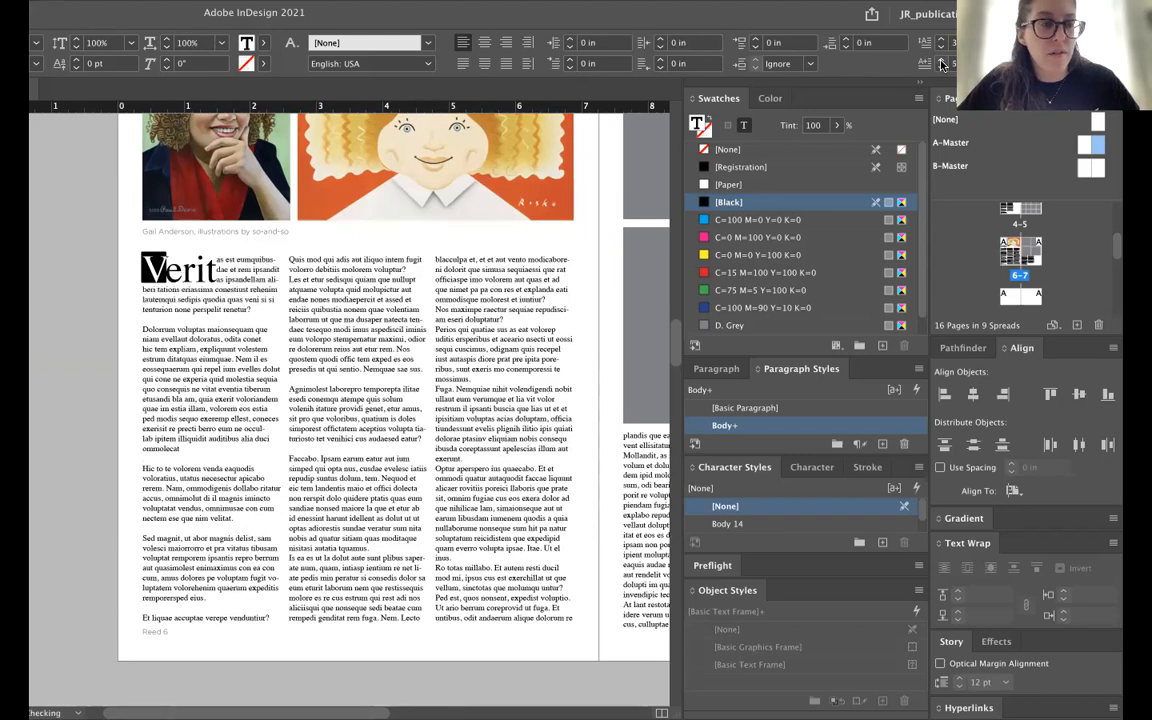
left_click(941, 61)
left_click(941, 61)
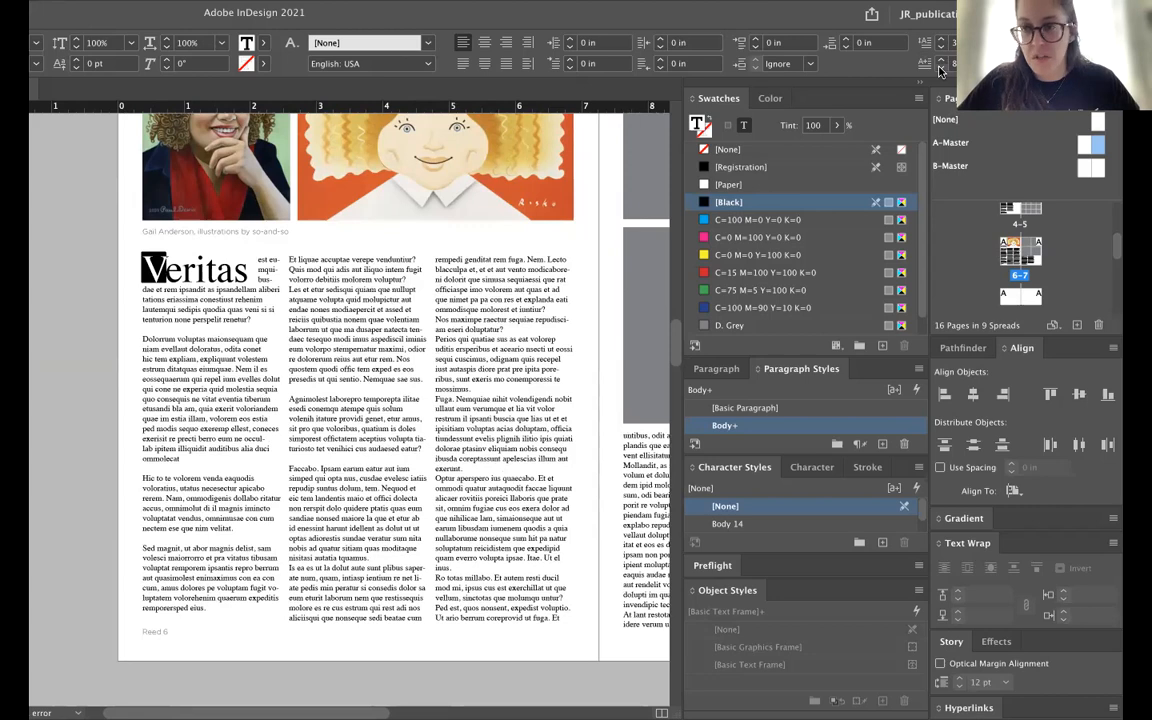
- Reduce the drop cap to one character, so only the initial V is enlarged
left_click(941, 69)
left_click(941, 69)
left_click(941, 69)
left_click(941, 69)
left_click(941, 69)
left_click(941, 69)
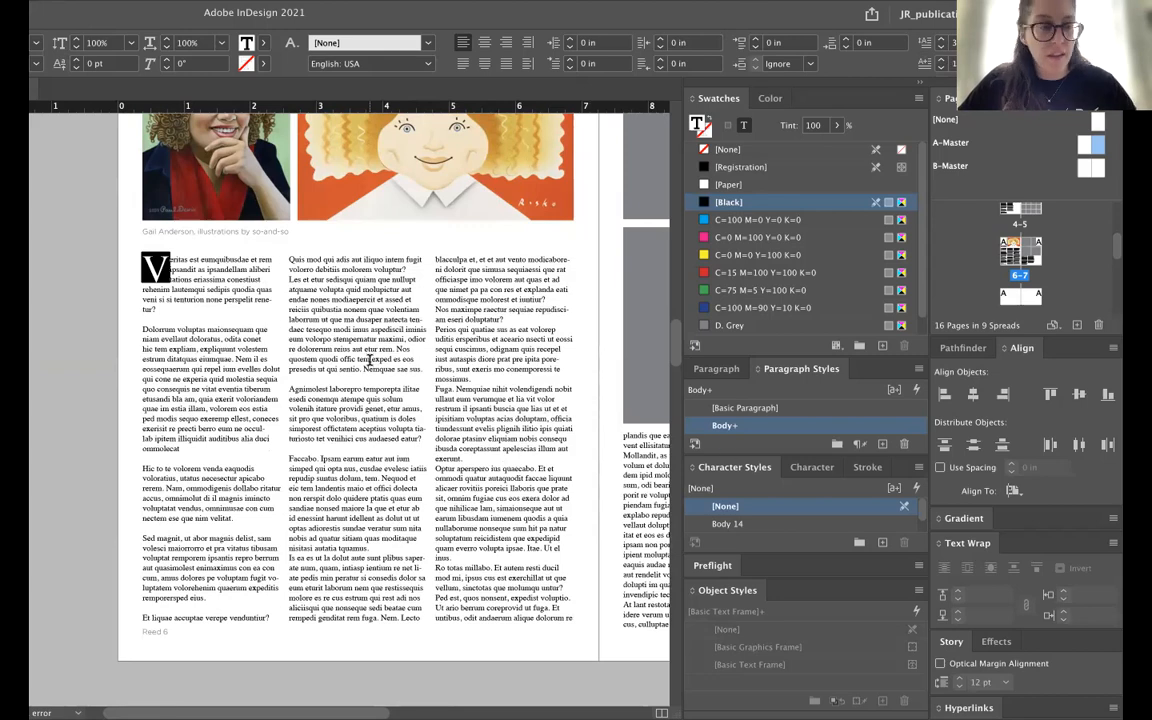
left_click(192, 265)
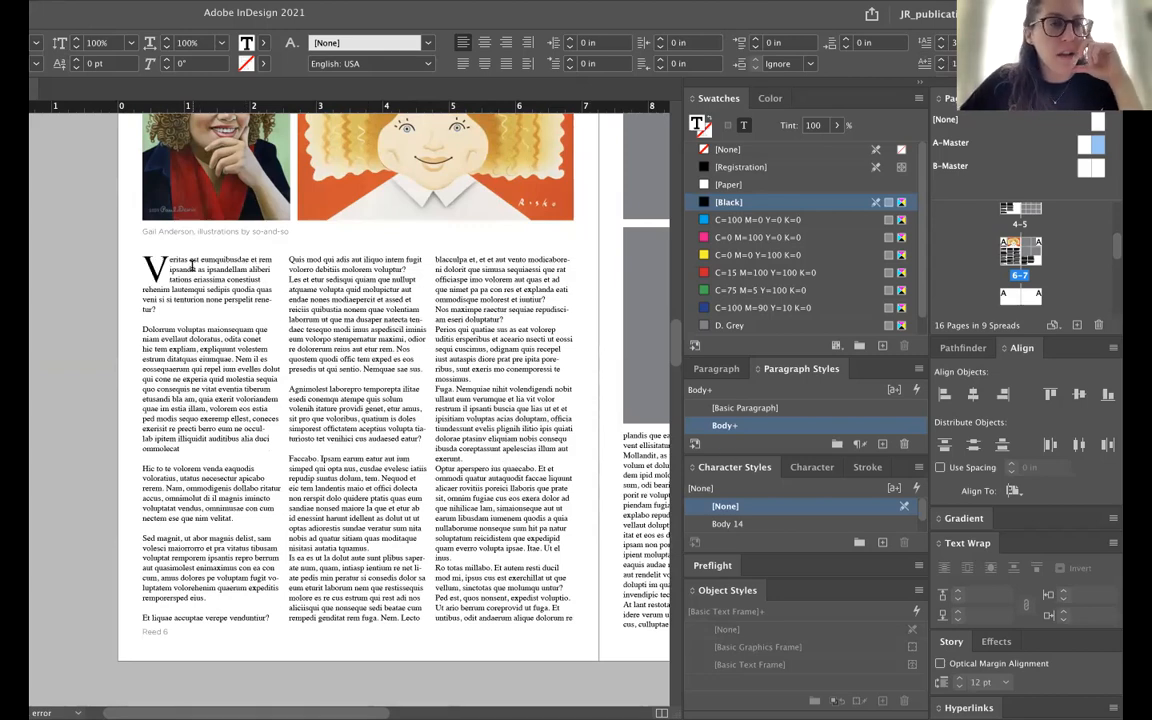
- Create a character style named Dropcap from the selected drop cap V
left_click_drag(166, 268, 147, 270)
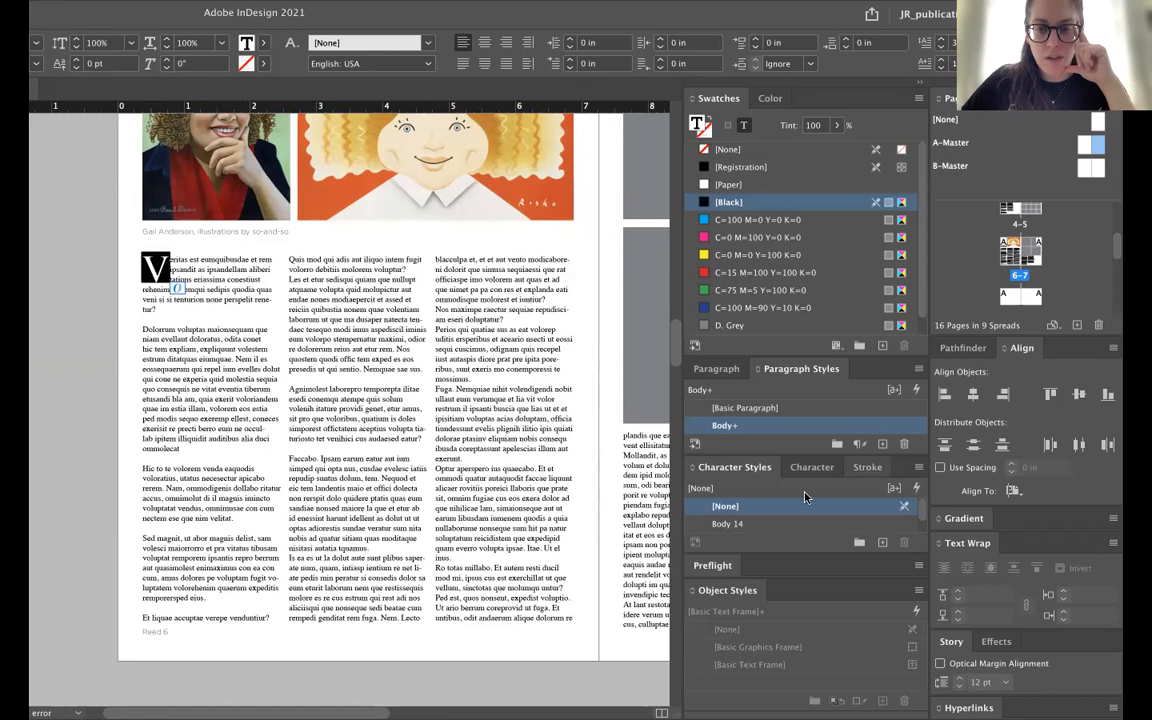
scroll(800, 508, "down", 1)
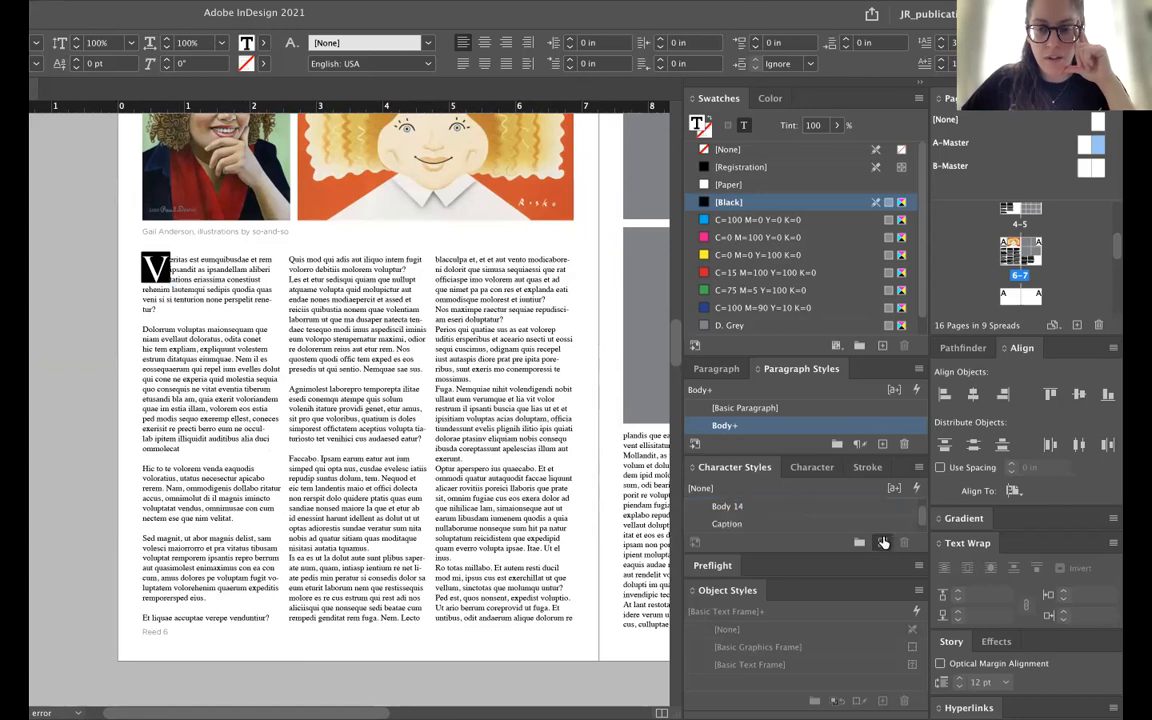
left_click(882, 542)
double_click(777, 524)
type("DropCap")
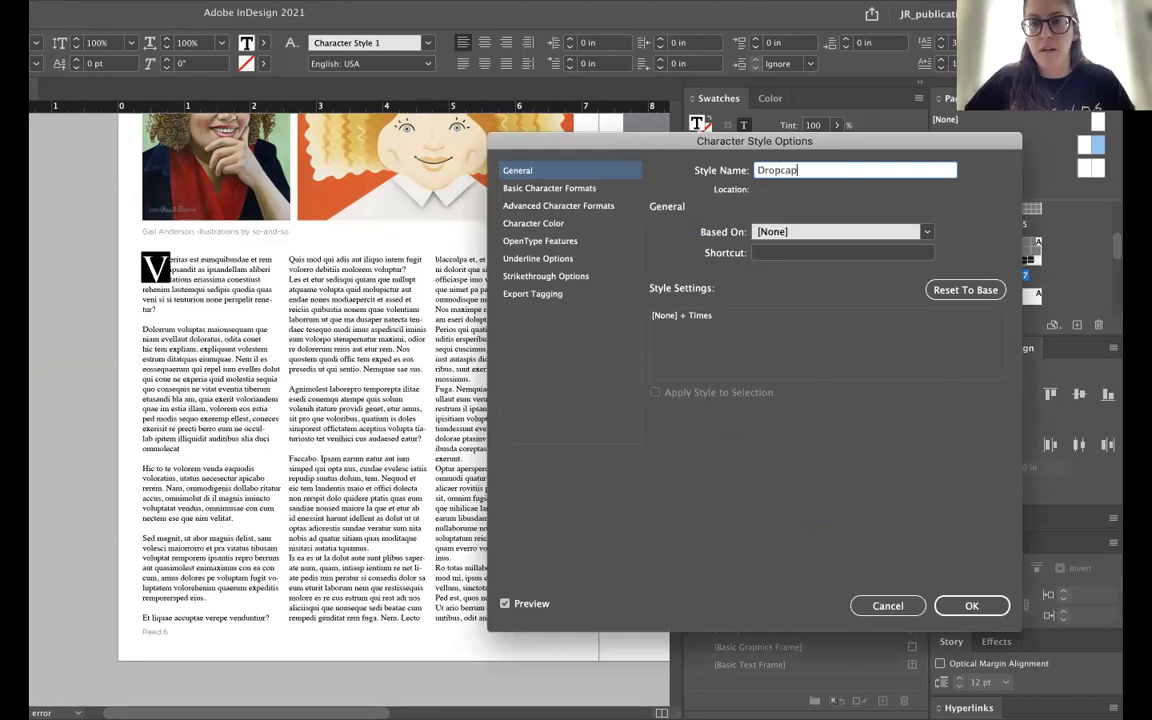
- Set the Dropcap style's character color to C=0 M=100 Y=0 K=0 and save the style
left_click(552, 259)
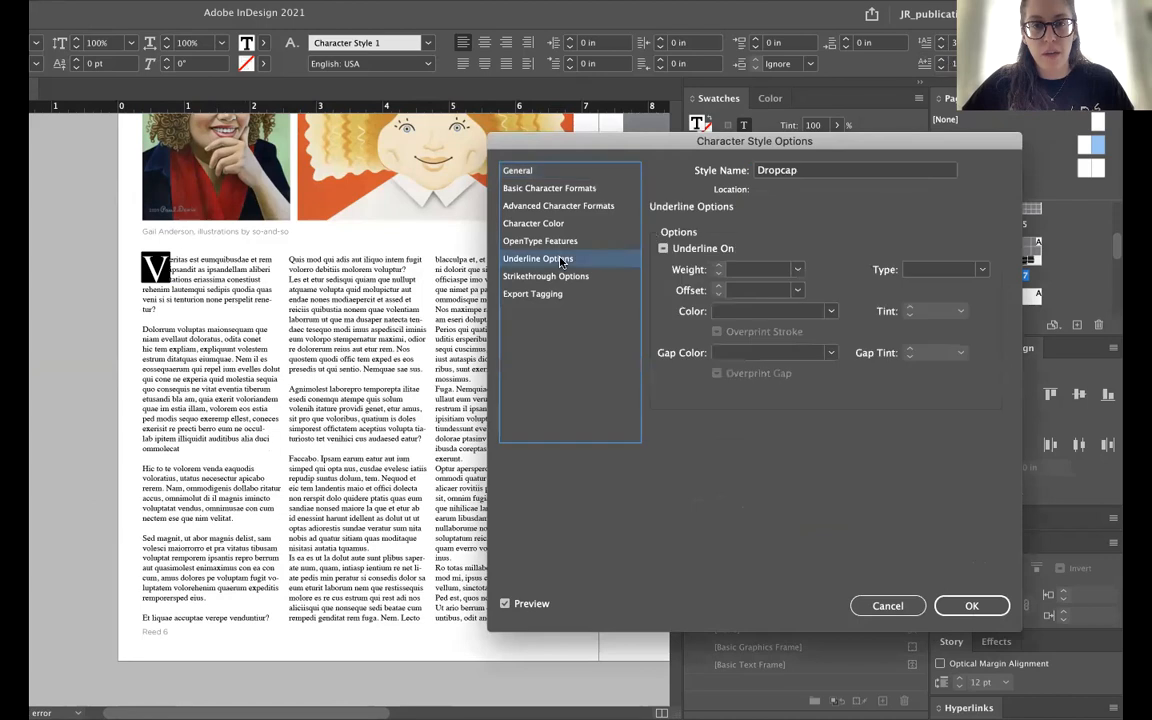
left_click(561, 275)
left_click(558, 259)
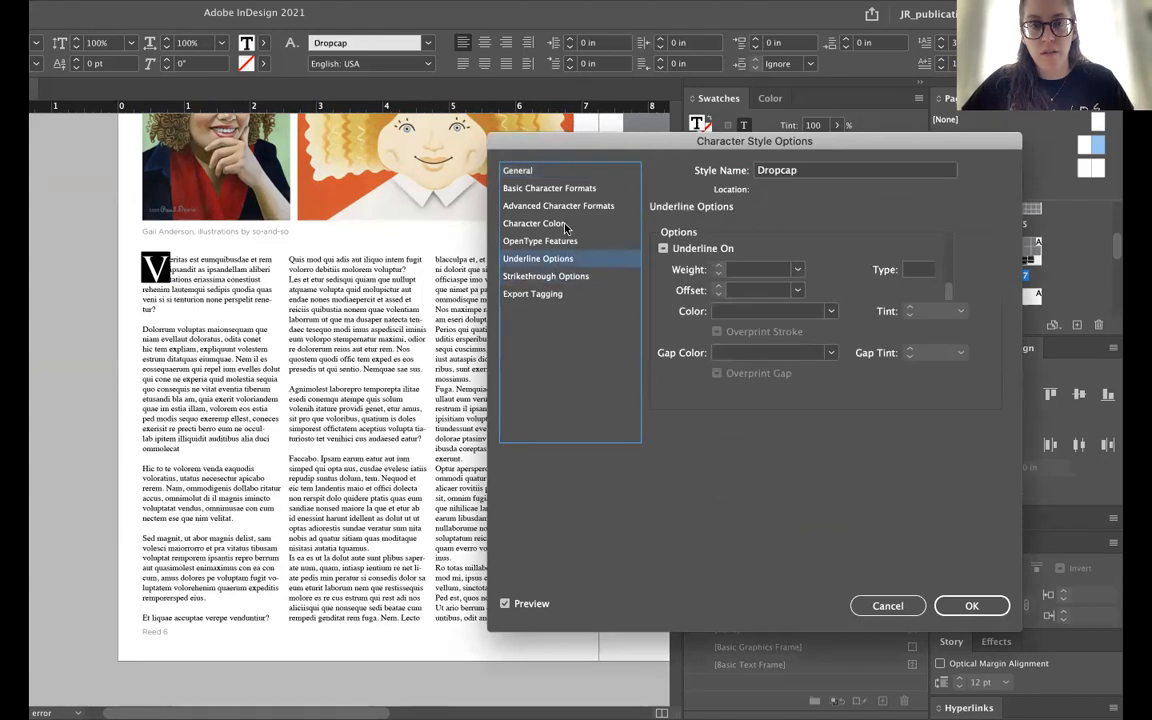
left_click(560, 224)
scroll(806, 313, "up", 2)
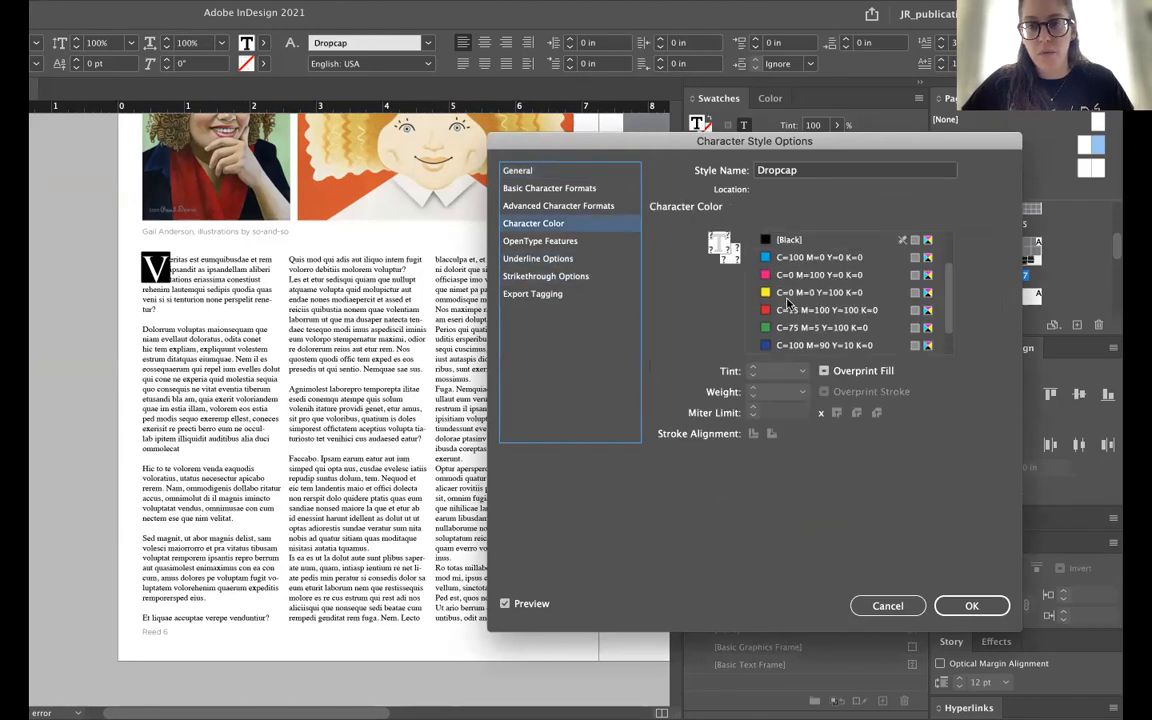
left_click(832, 277)
scroll(830, 300, "down", 2)
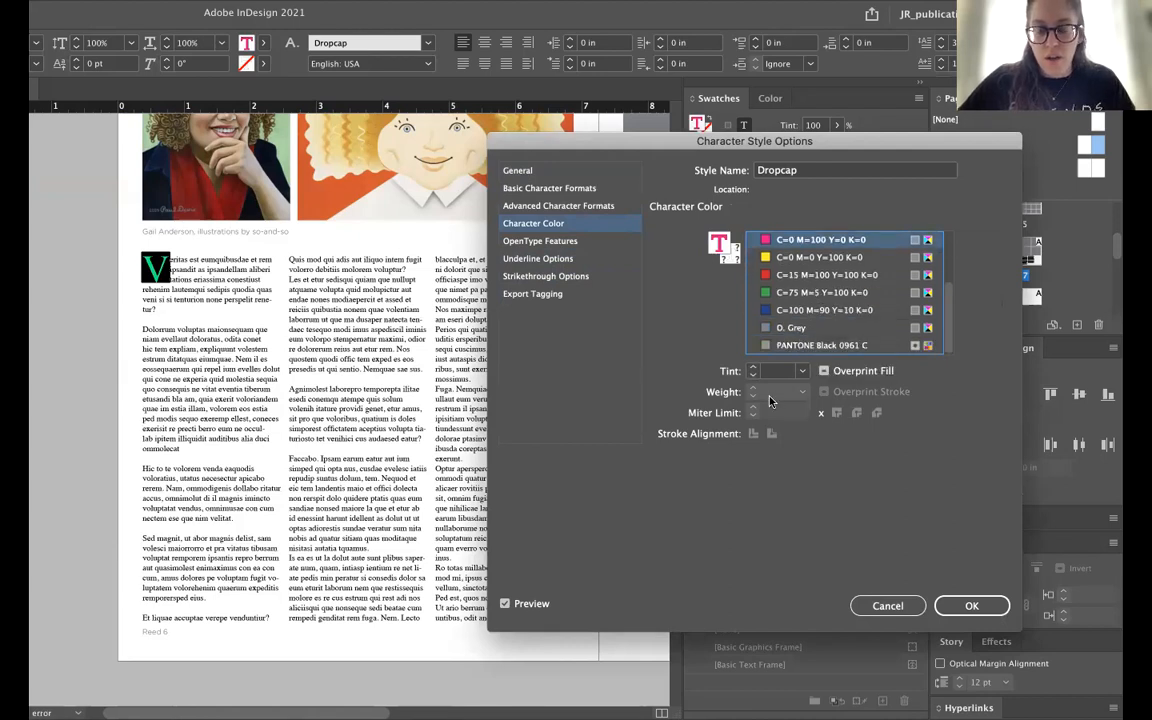
scroll(800, 290, "up", 2)
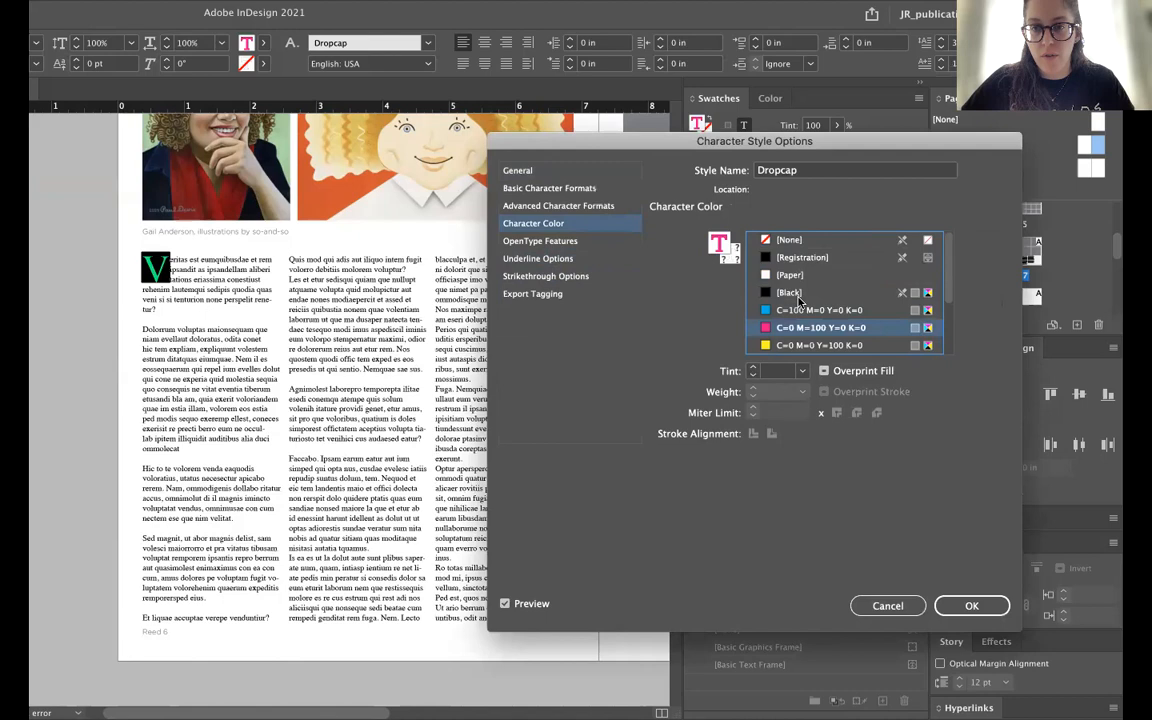
scroll(850, 270, "down", 2)
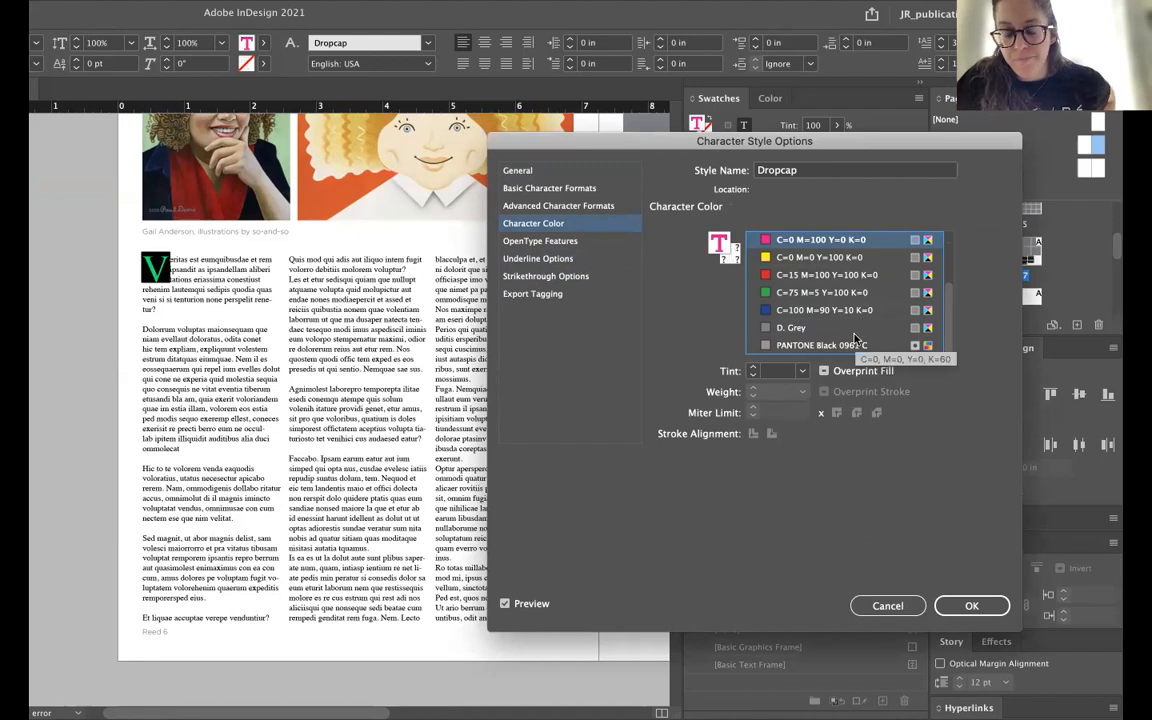
left_click(971, 605)
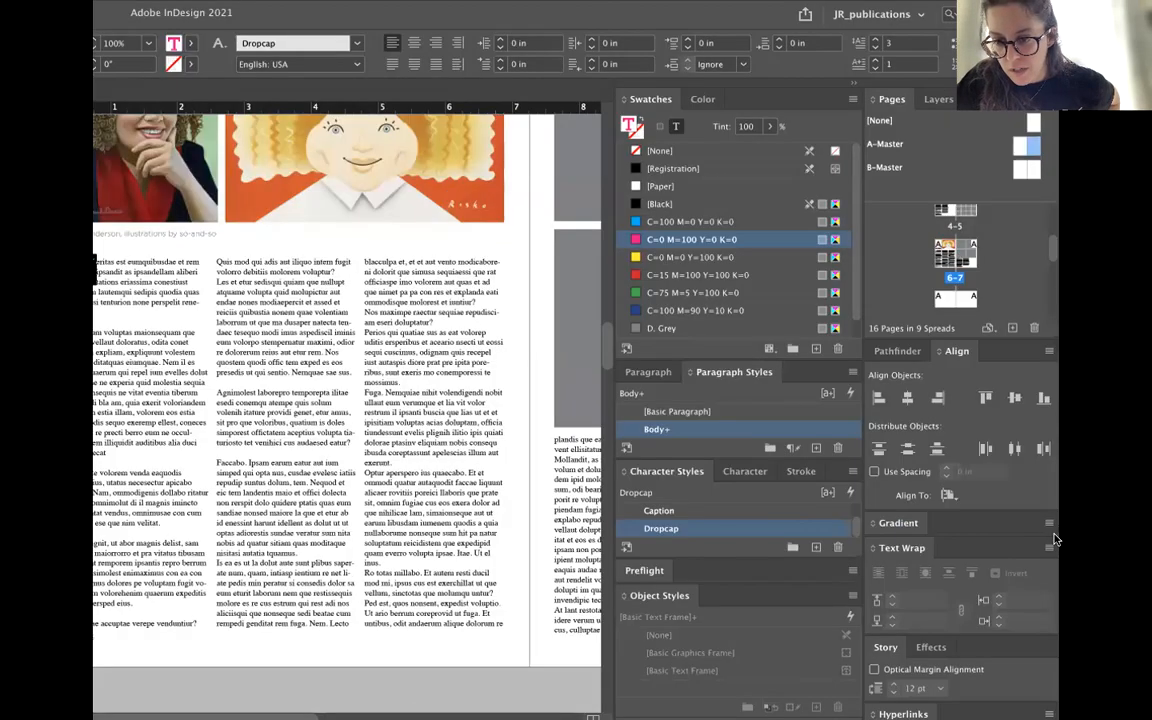
- Recolor the drop cap V with a red-orange sampled by Eyedropper from the pictures above the text
left_click_drag(1055, 536, 1043, 535)
left_click_drag(612, 497, 615, 497)
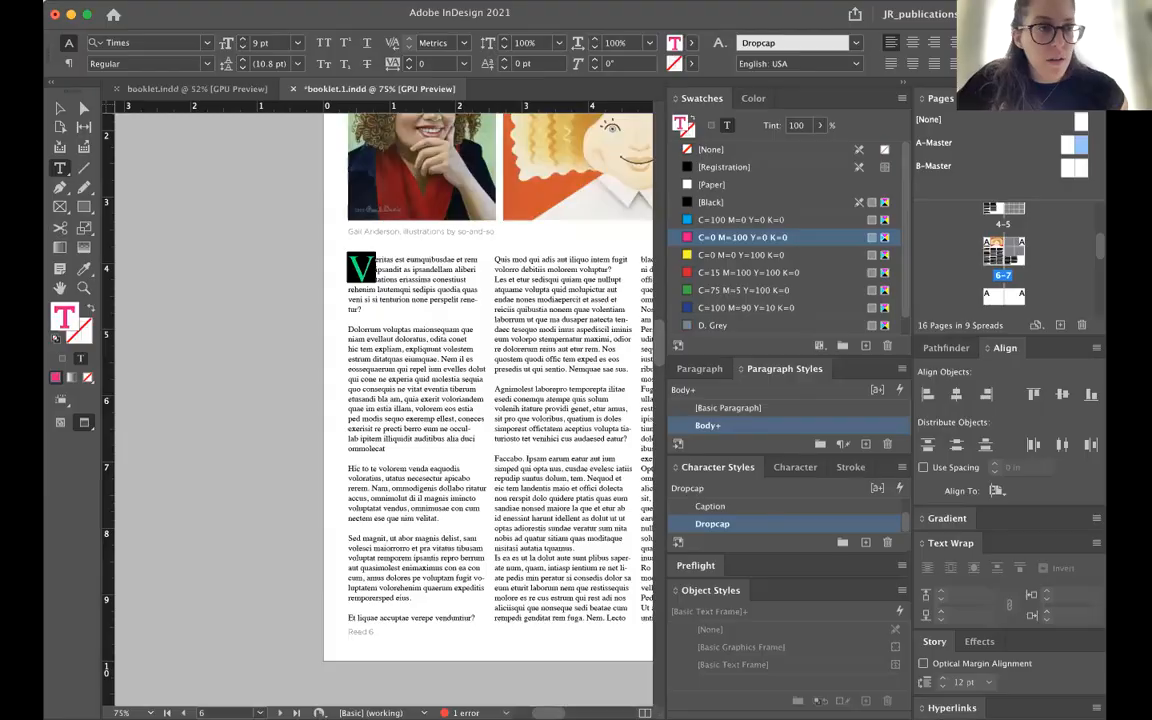
left_click(84, 268)
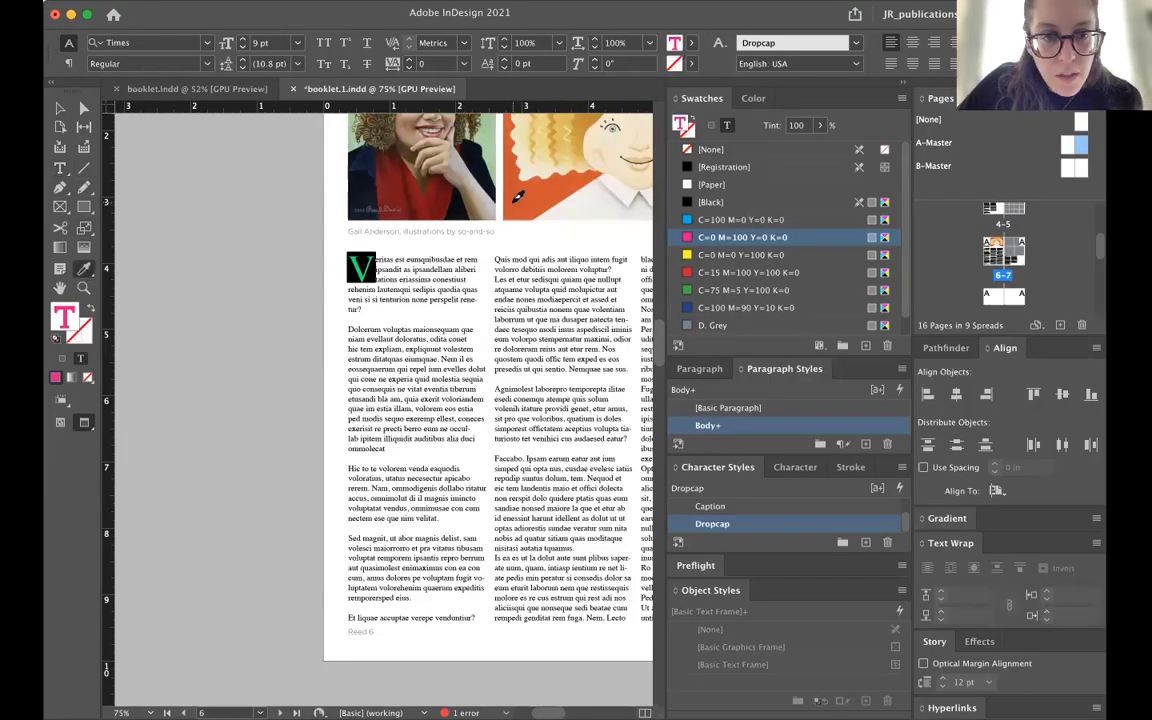
left_click(458, 176)
left_click(60, 110)
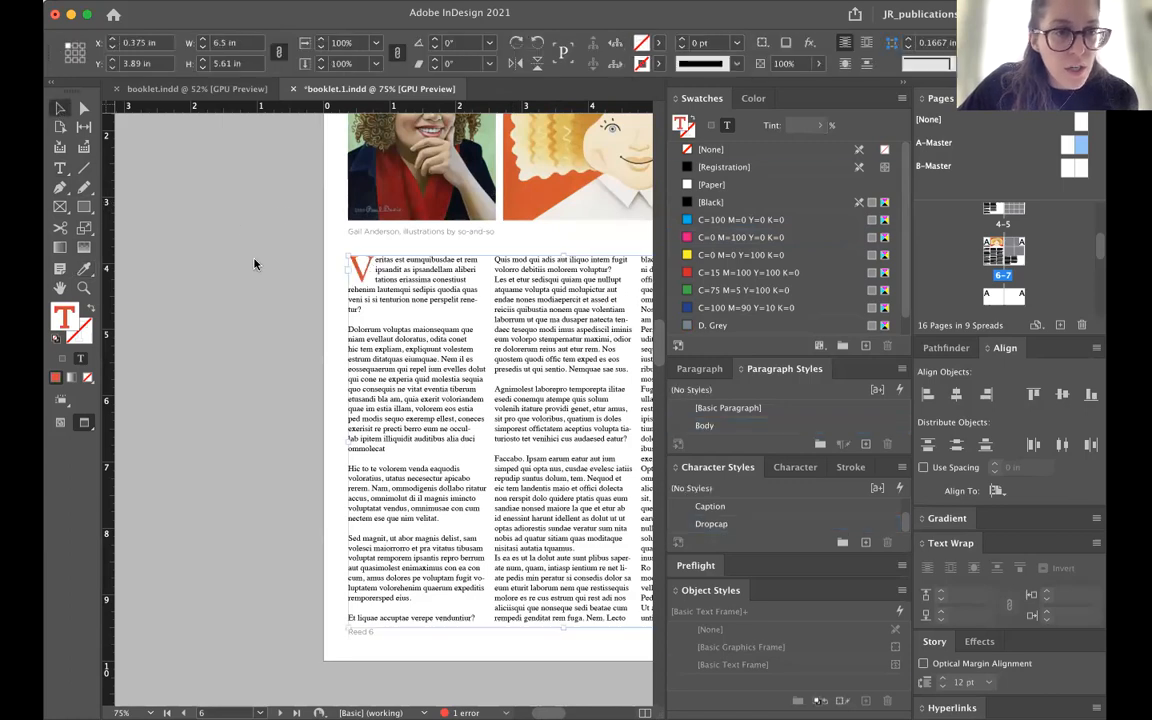
- Select the drop cap V and add its red-orange fill color as a new swatch
left_click(255, 262)
double_click(368, 271)
left_click_drag(370, 270, 350, 270)
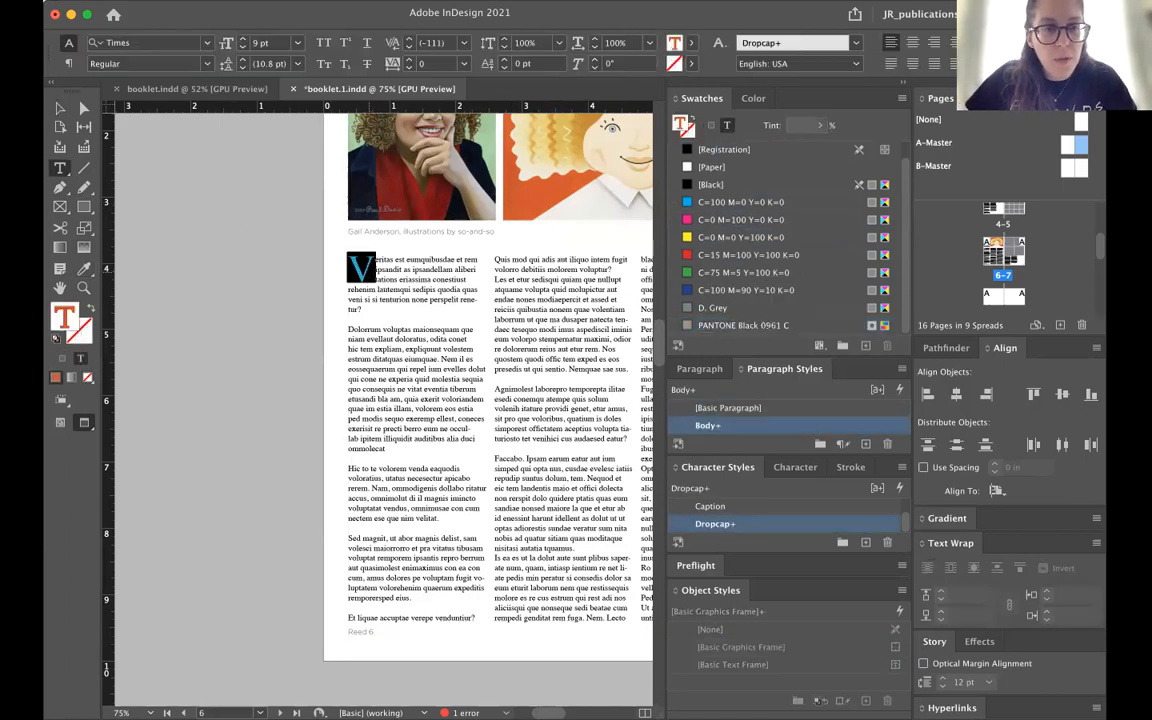
left_click(866, 346)
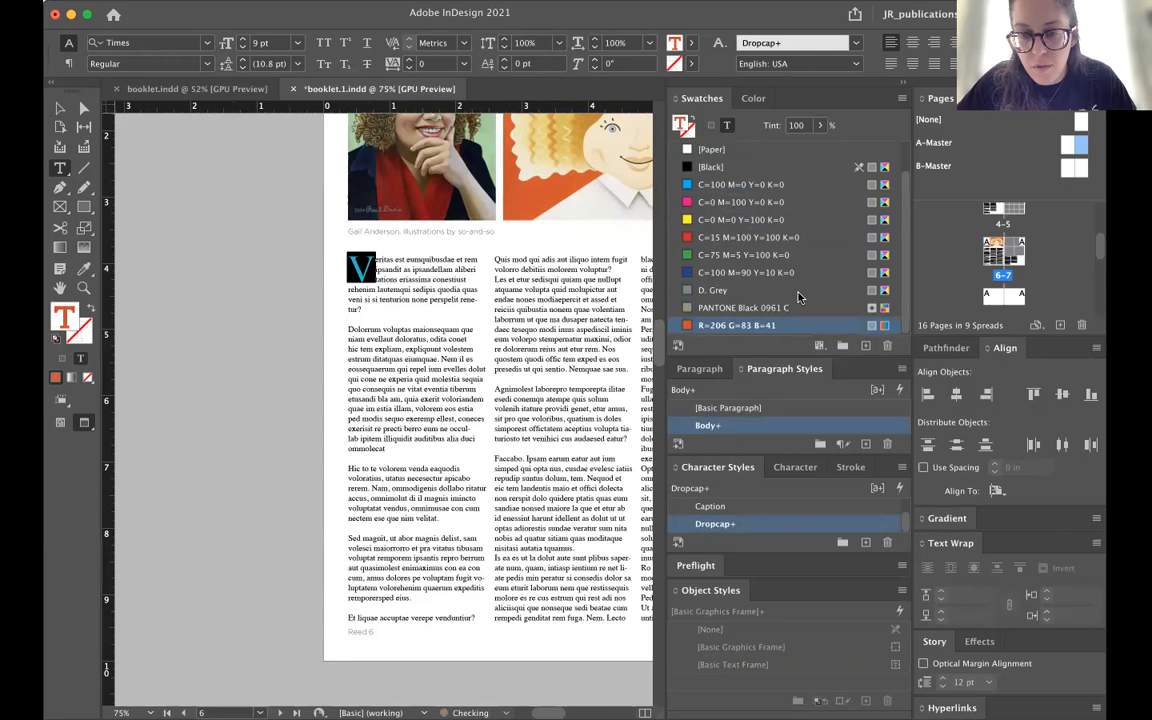
- Turn off naming by color value for the new red-orange swatch, name it Gail Orange, and deselect the text
double_click(769, 328)
type("06")
left_click(432, 395)
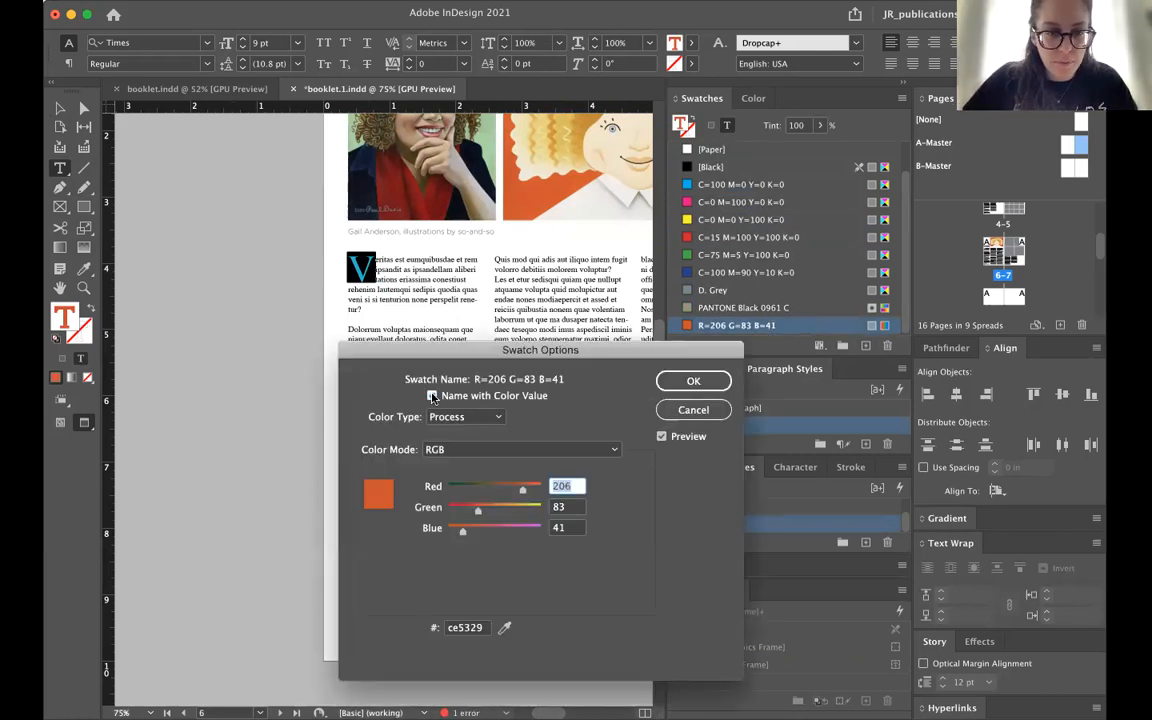
type("Gail Orange")
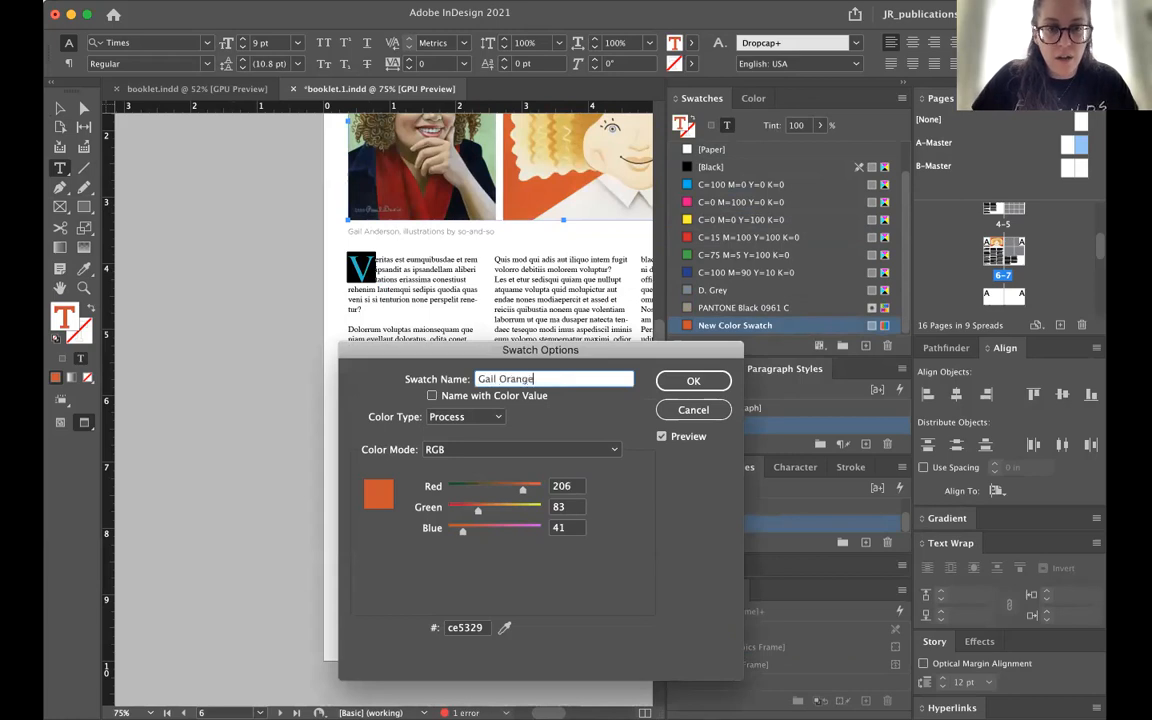
key("Return")
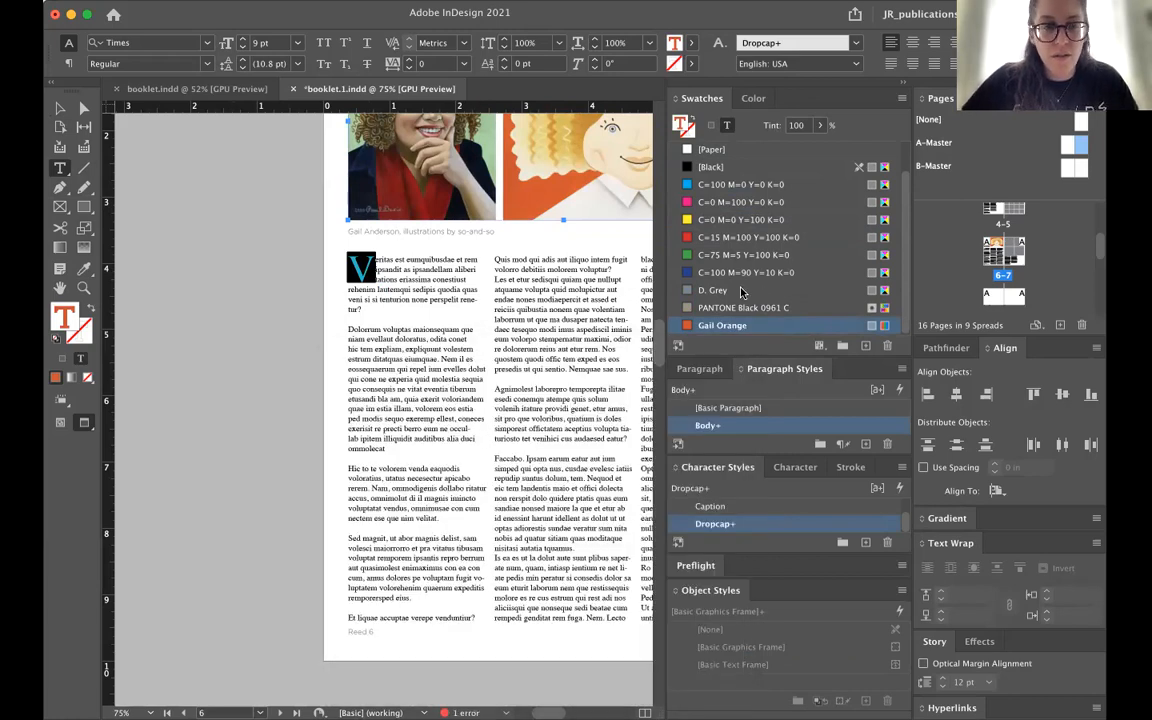
left_click(62, 110)
left_click(233, 330)
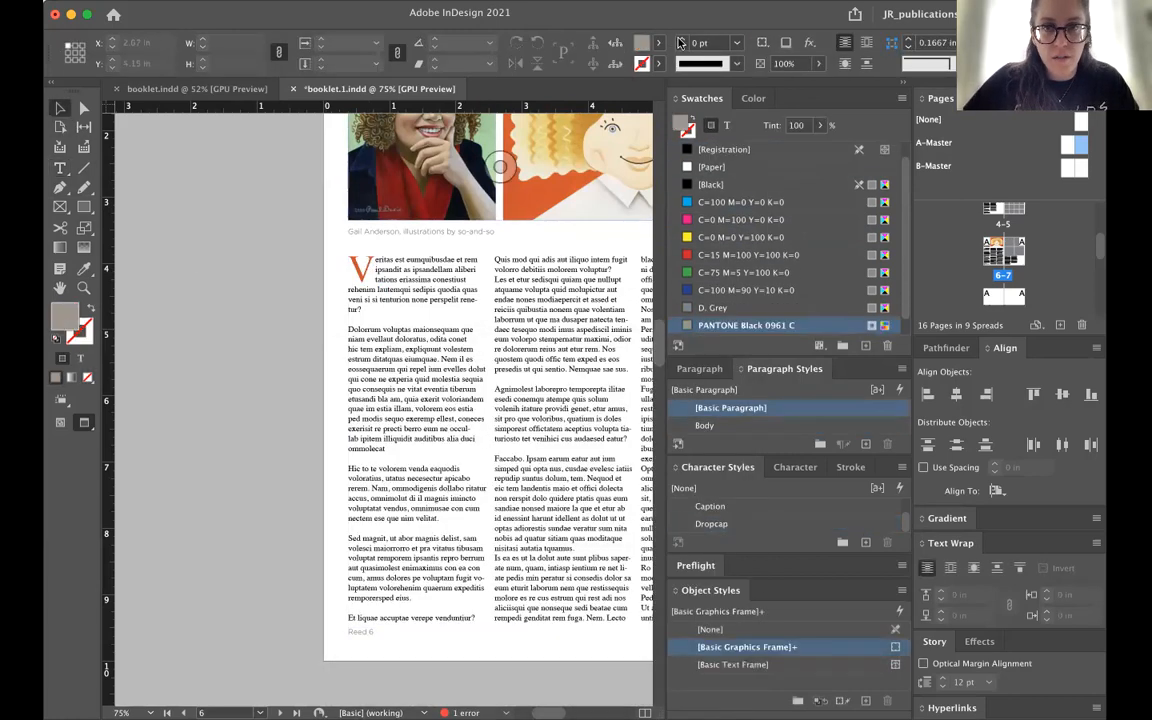
- Look over the drop cap, text columns and picture frames across pages 6 and 7
scroll(455, 496, "down", 2)
scroll(455, 496, "up", 5)
scroll(455, 496, "right", 3)
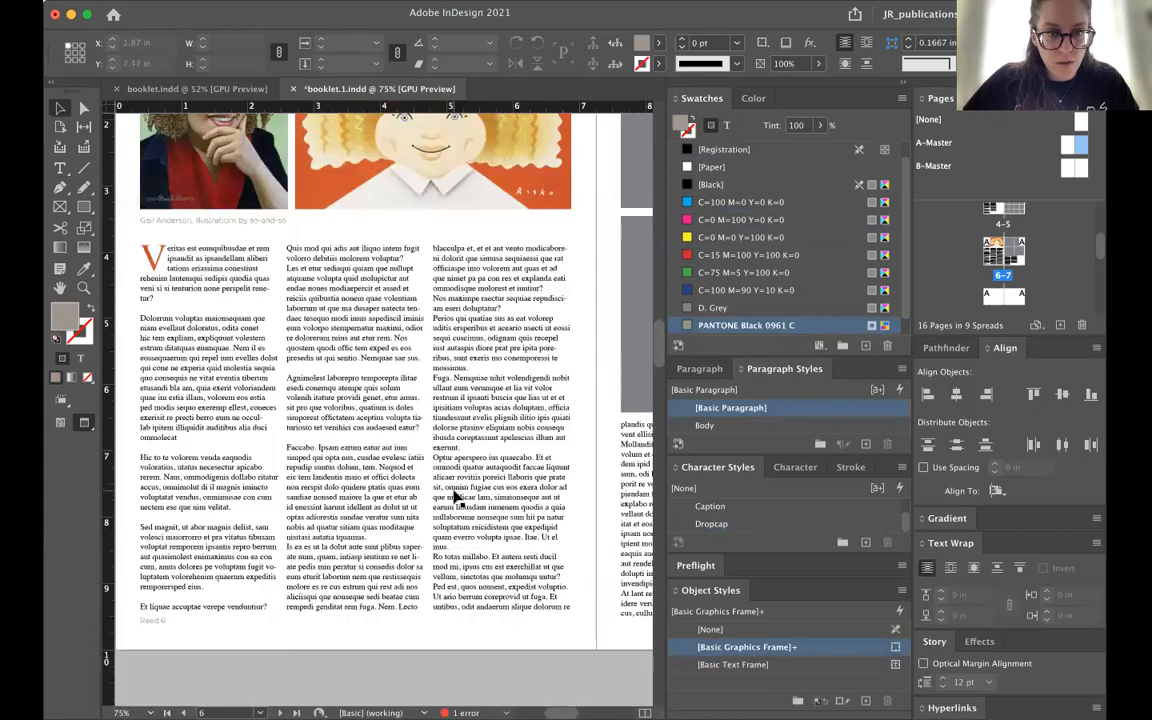
scroll(365, 455, "down", 2)
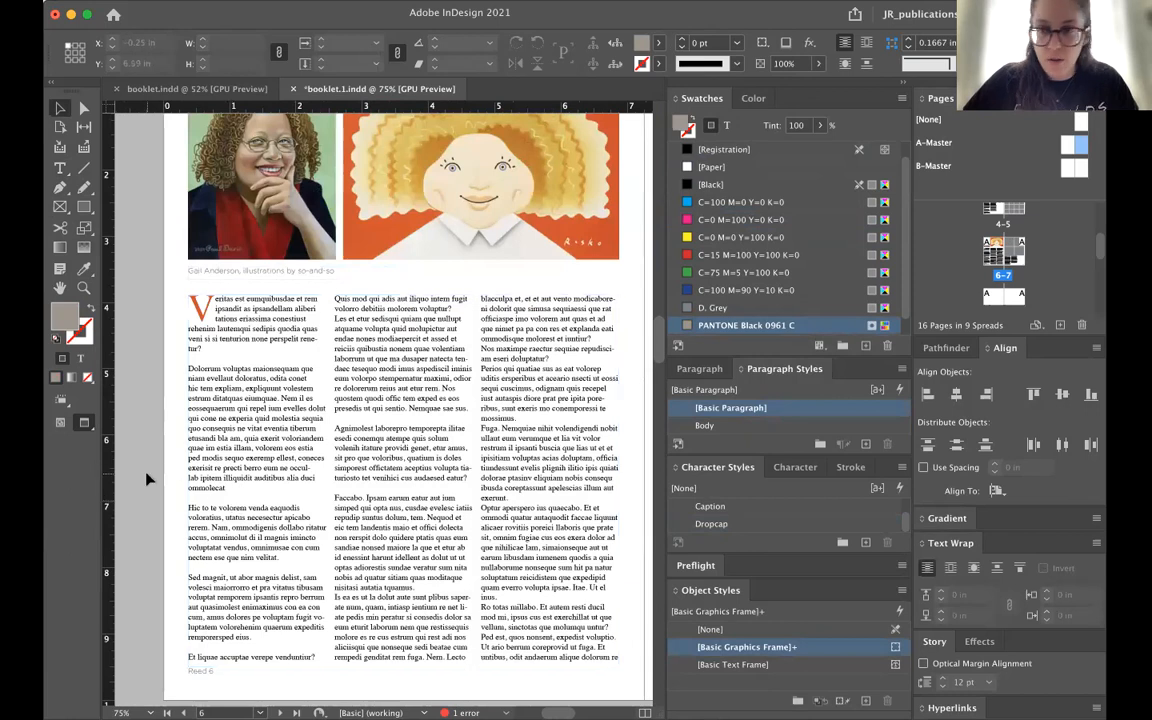
scroll(257, 480, "down", 2)
scroll(257, 480, "right", 6)
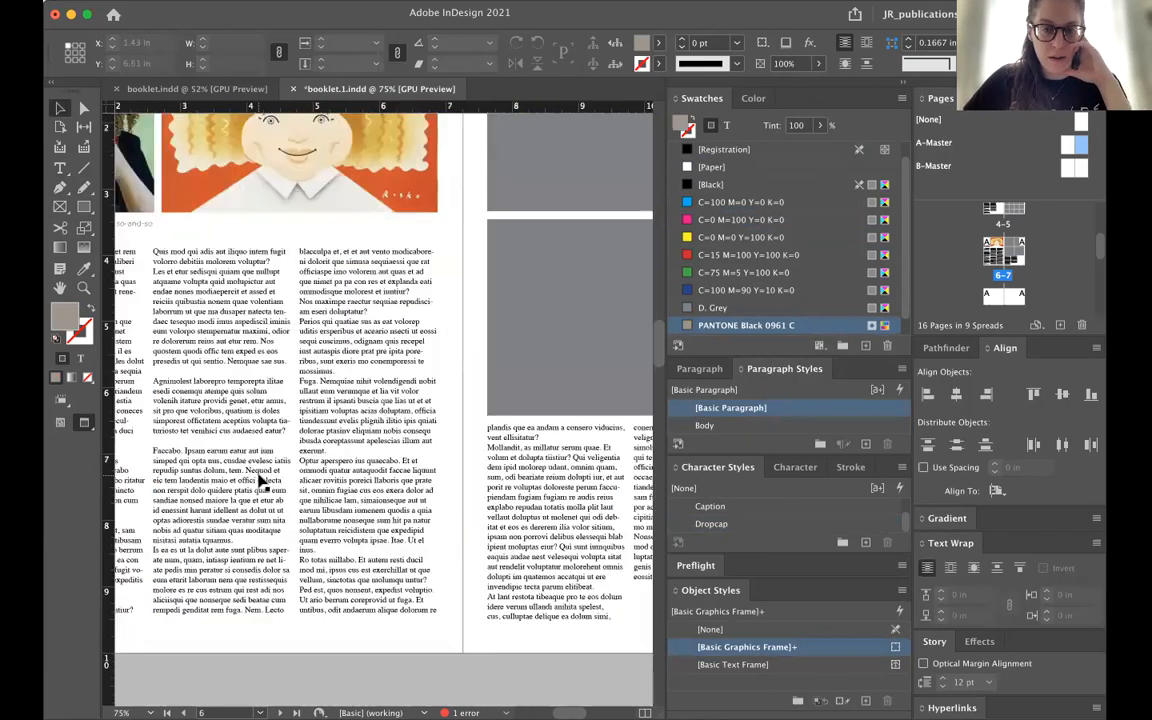
scroll(499, 211, "right", 1)
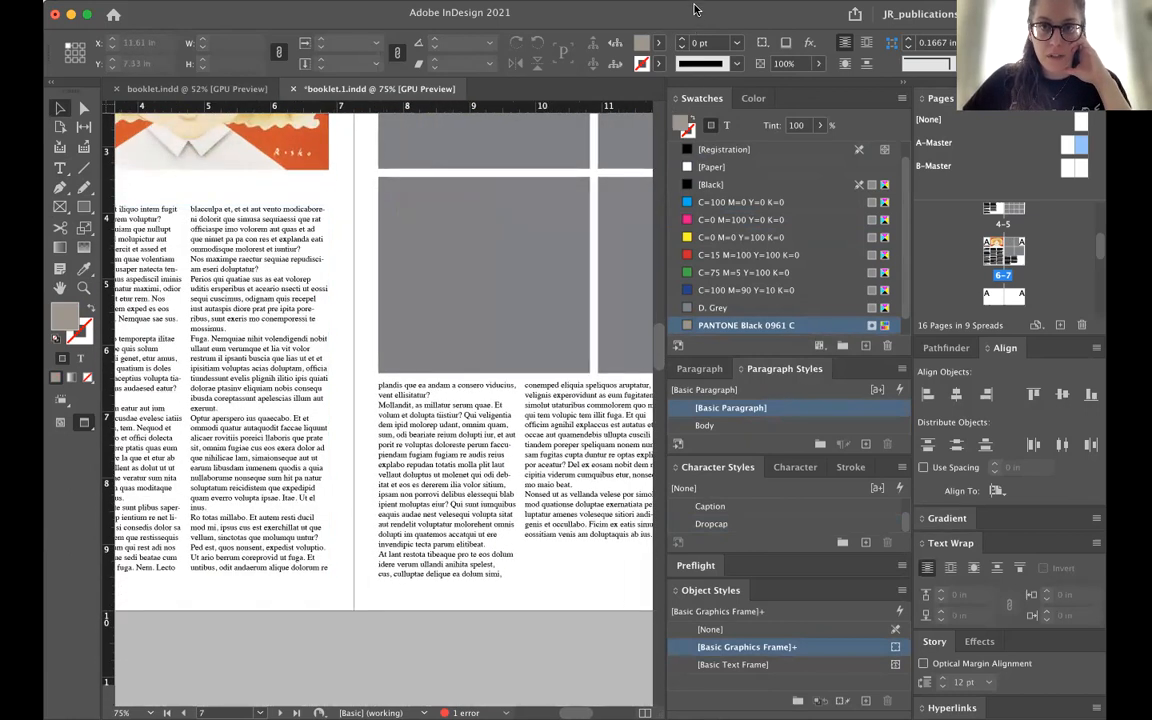